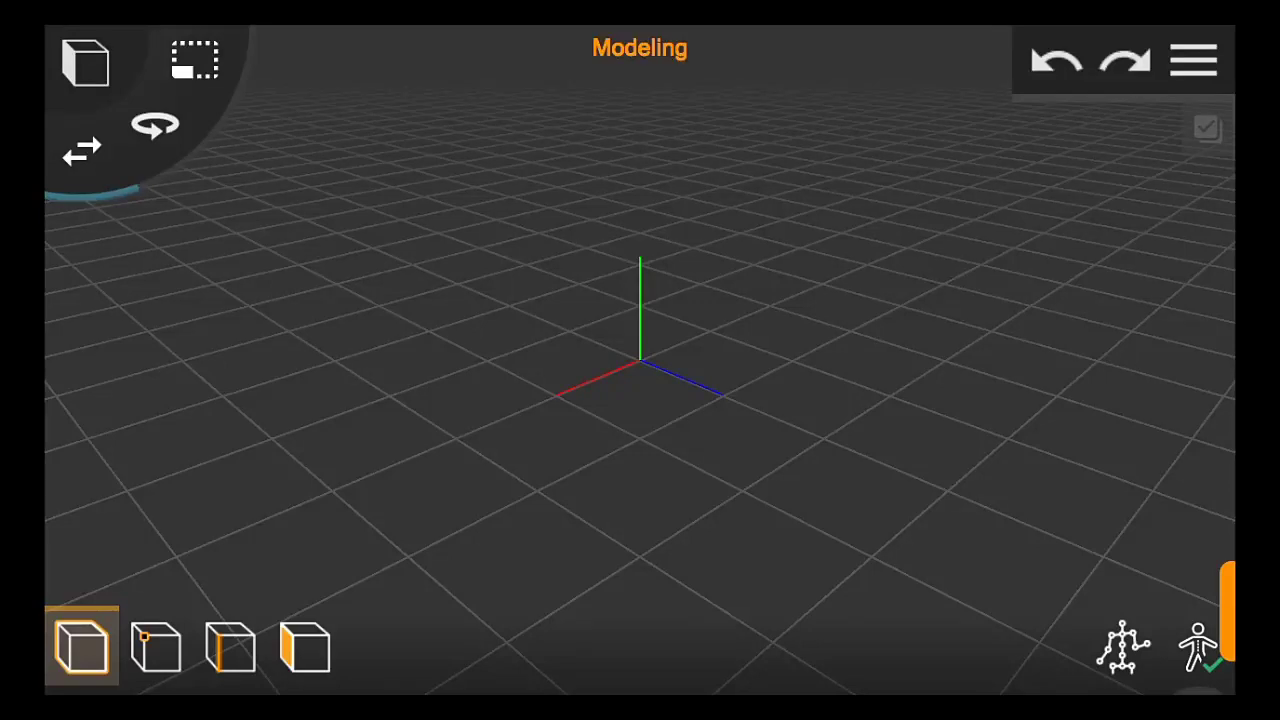
Add a cube from the object panel, orbit around it, and toggle face and object mode
left_click(88, 180)
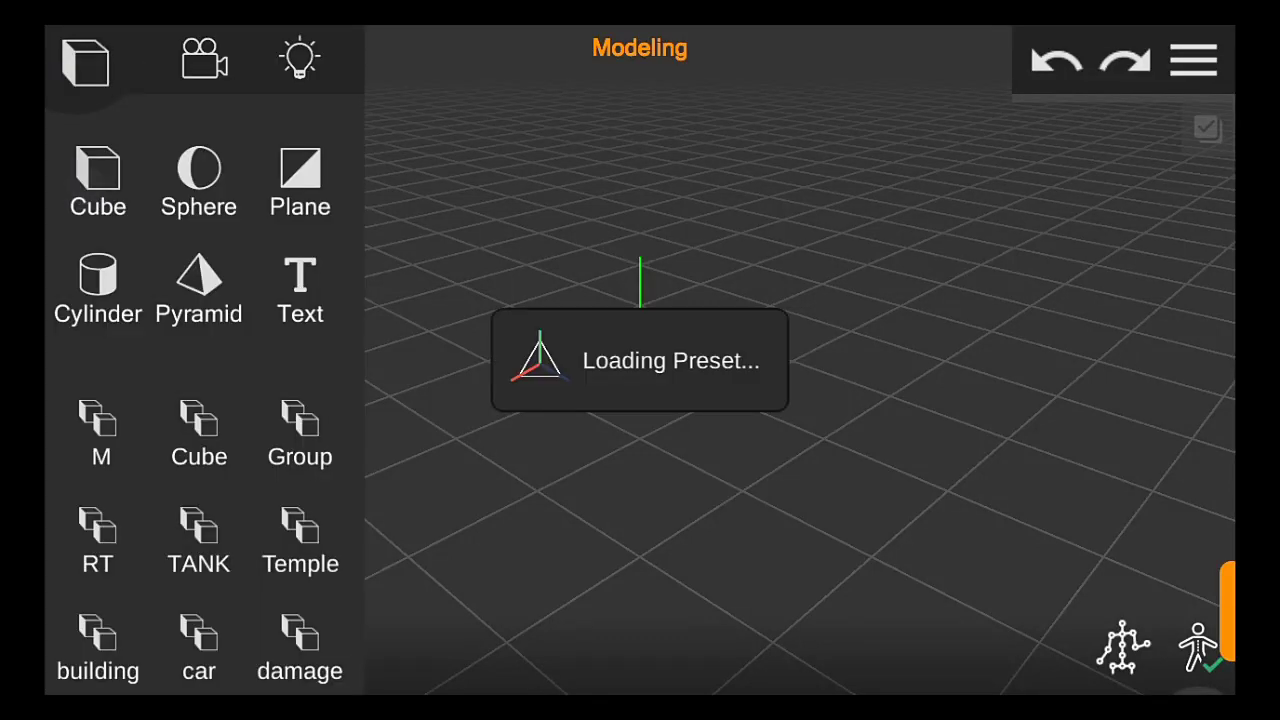
mouse_move(680, 174)
left_mouse_down()
mouse_move(997, 494)
mouse_move(1117, 383)
mouse_move(1029, 423)
left_mouse_up()
left_click(305, 648)
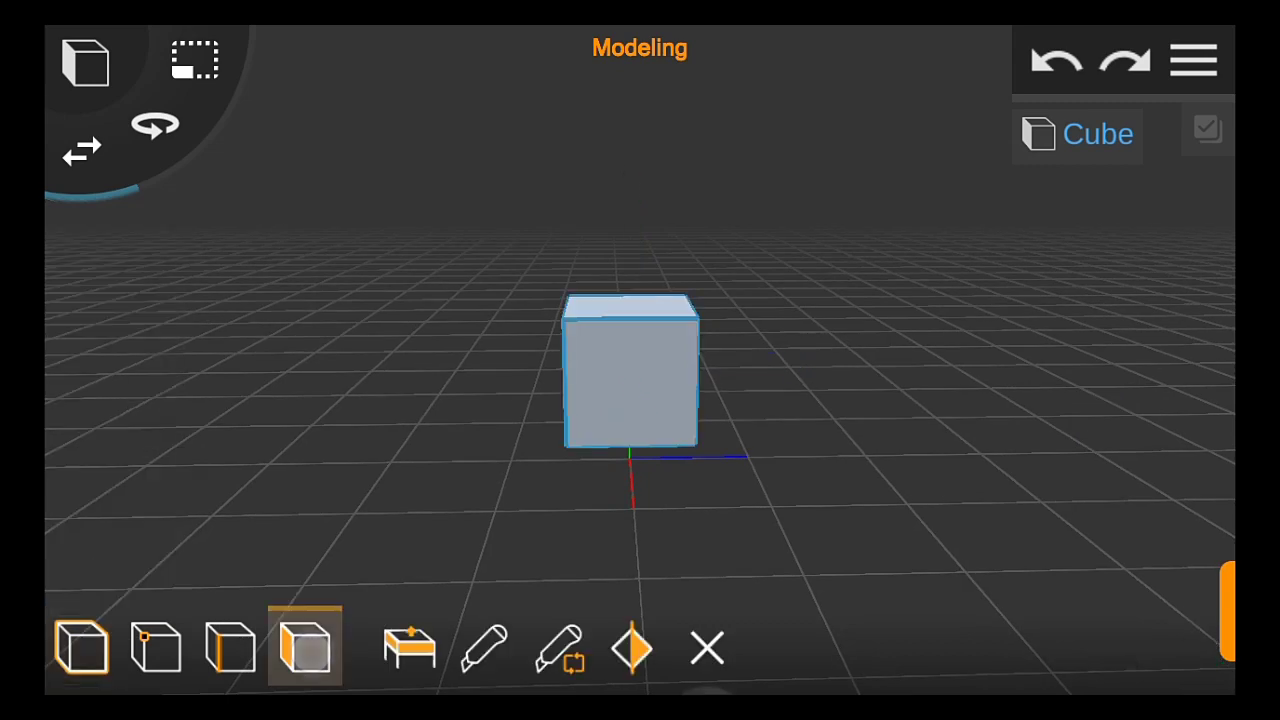
left_click_drag(1006, 371, 1043, 403)
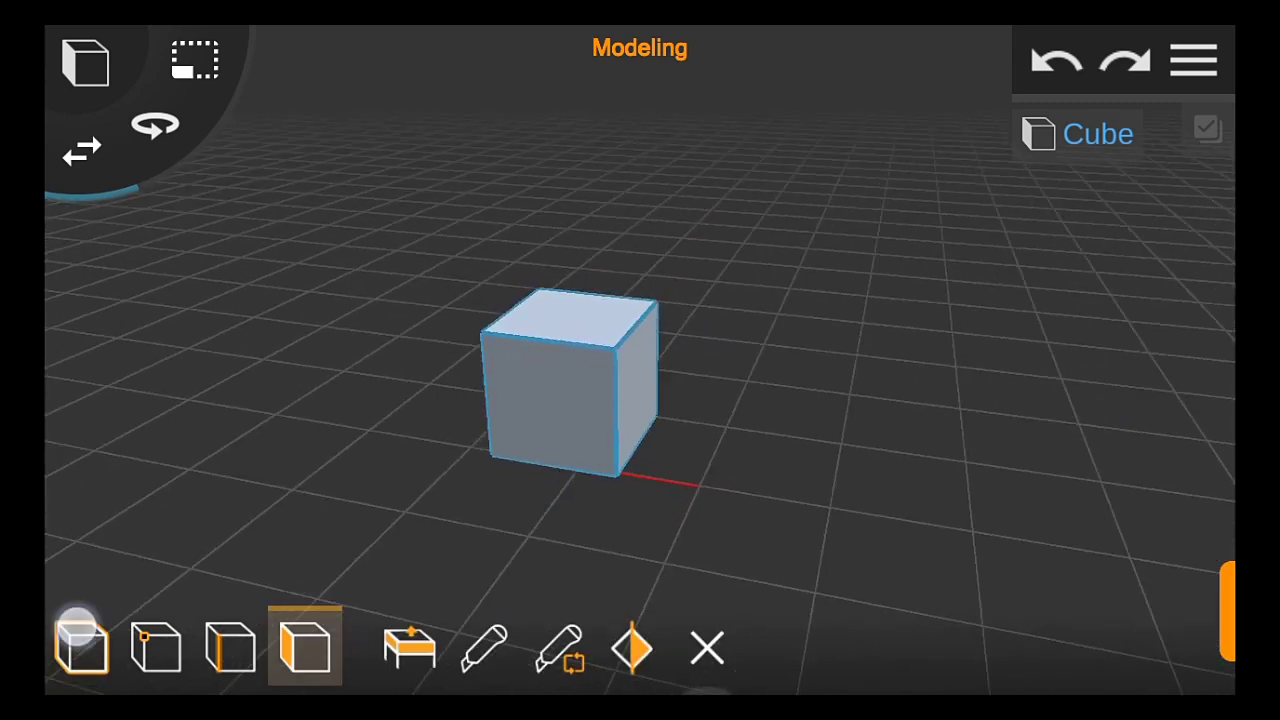
left_click(78, 632)
Scale the cube taller, then stretch it along its length into a broad, low box
left_click(188, 86)
left_click_drag(568, 200, 624, 80)
scroll(590, 320, "down", 3)
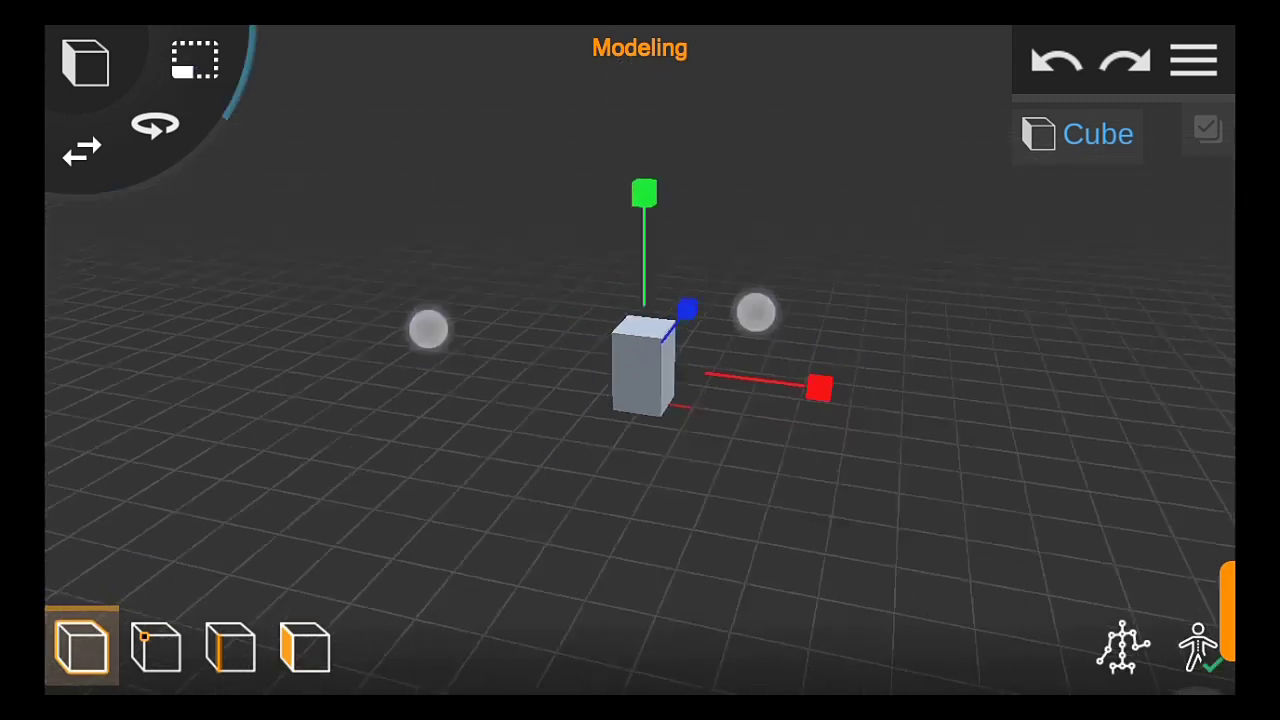
left_click_drag(825, 388, 1131, 437)
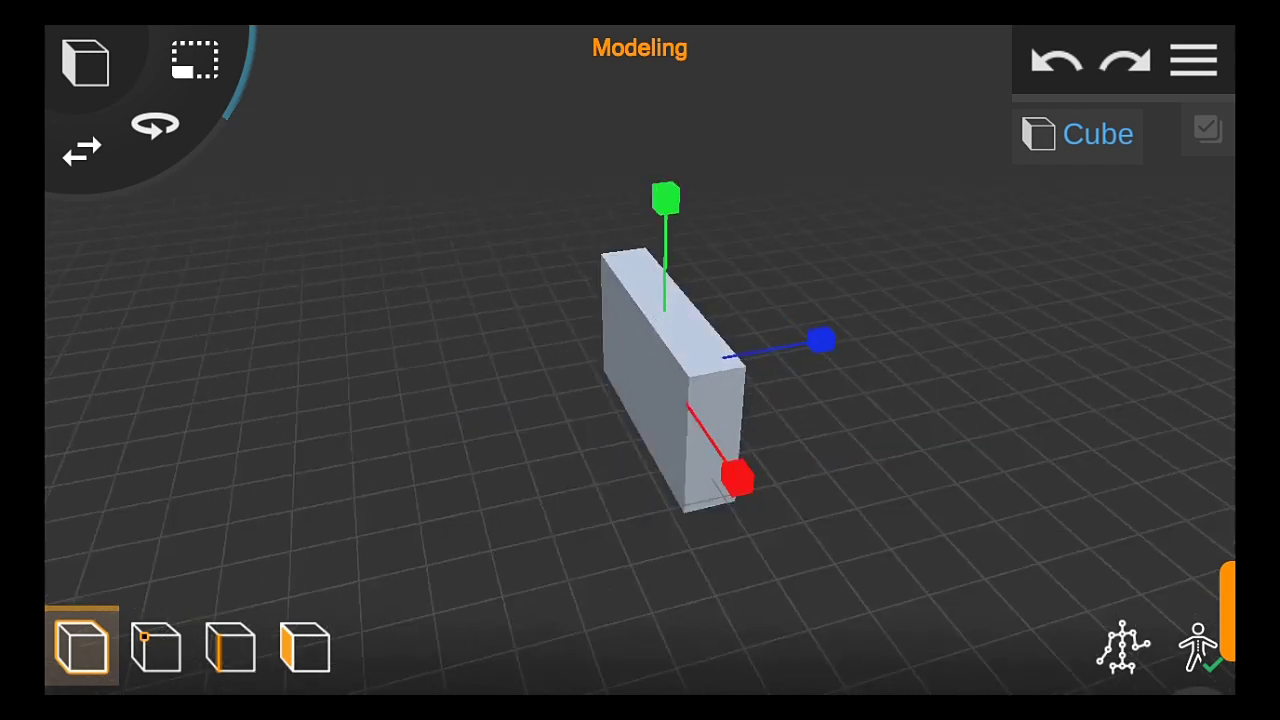
left_click_drag(1174, 327, 894, 329)
left_click_drag(1000, 350, 760, 430)
left_click_drag(880, 471, 900, 480)
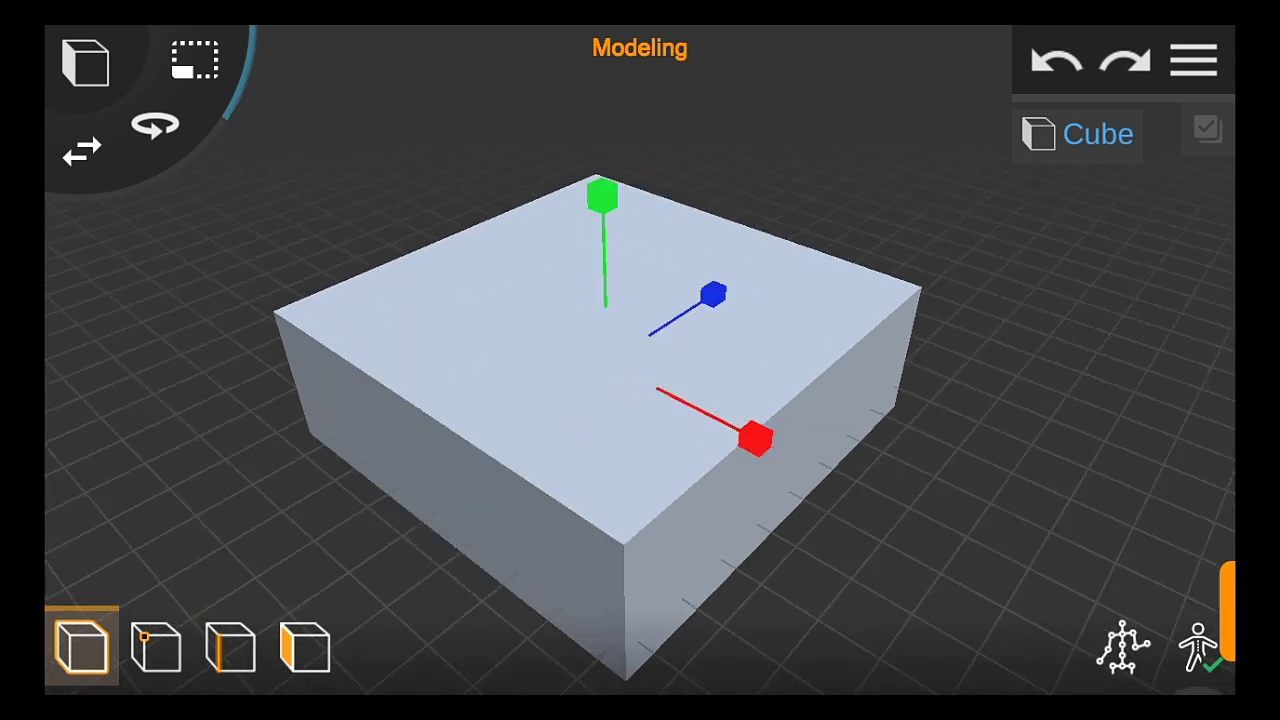
left_click_drag(760, 120, 643, 80)
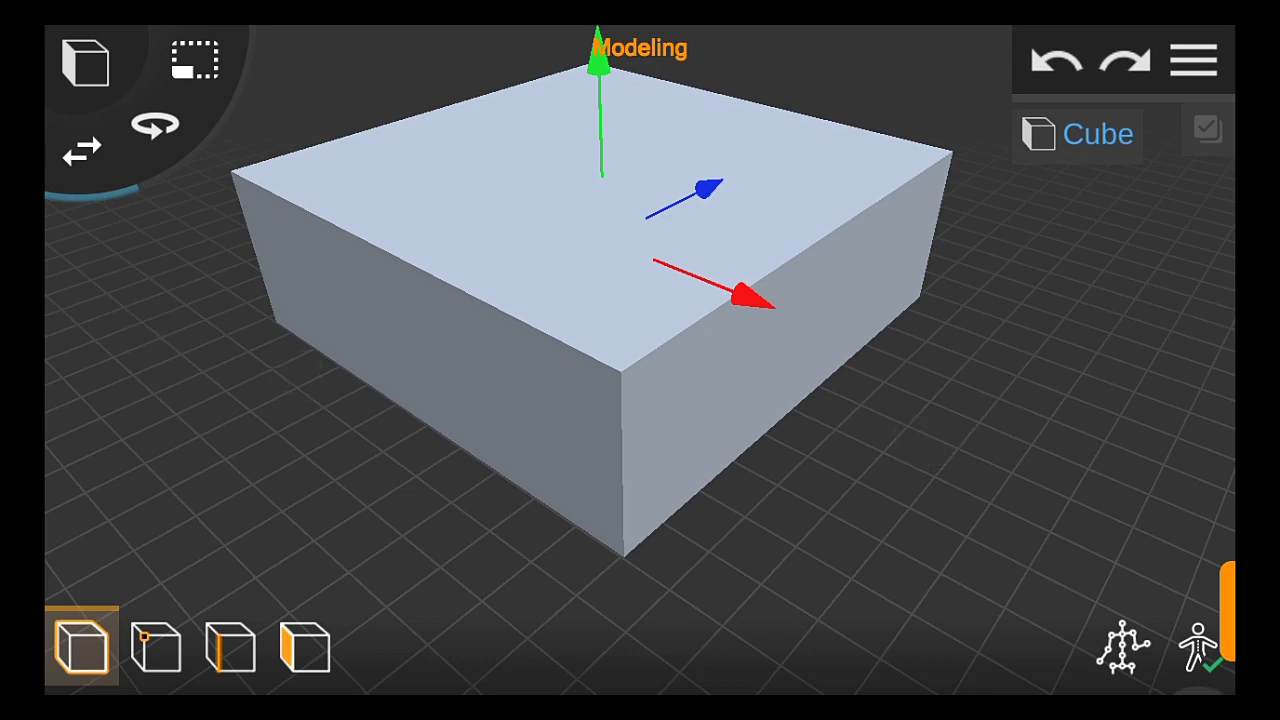
scroll(640, 400, "down", 3)
scroll(565, 378, "up", 2)
scroll(565, 378, "down", 1)
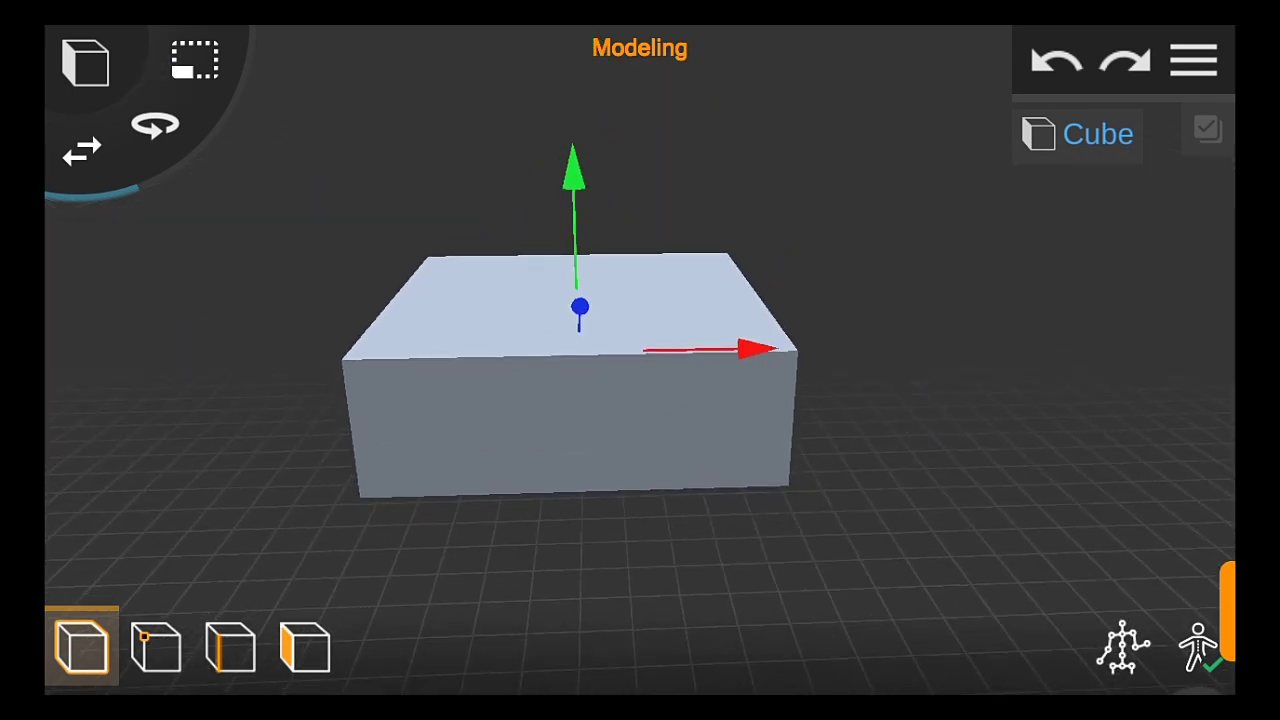
left_click_drag(600, 120, 600, 157)
left_click_drag(940, 420, 969, 437)
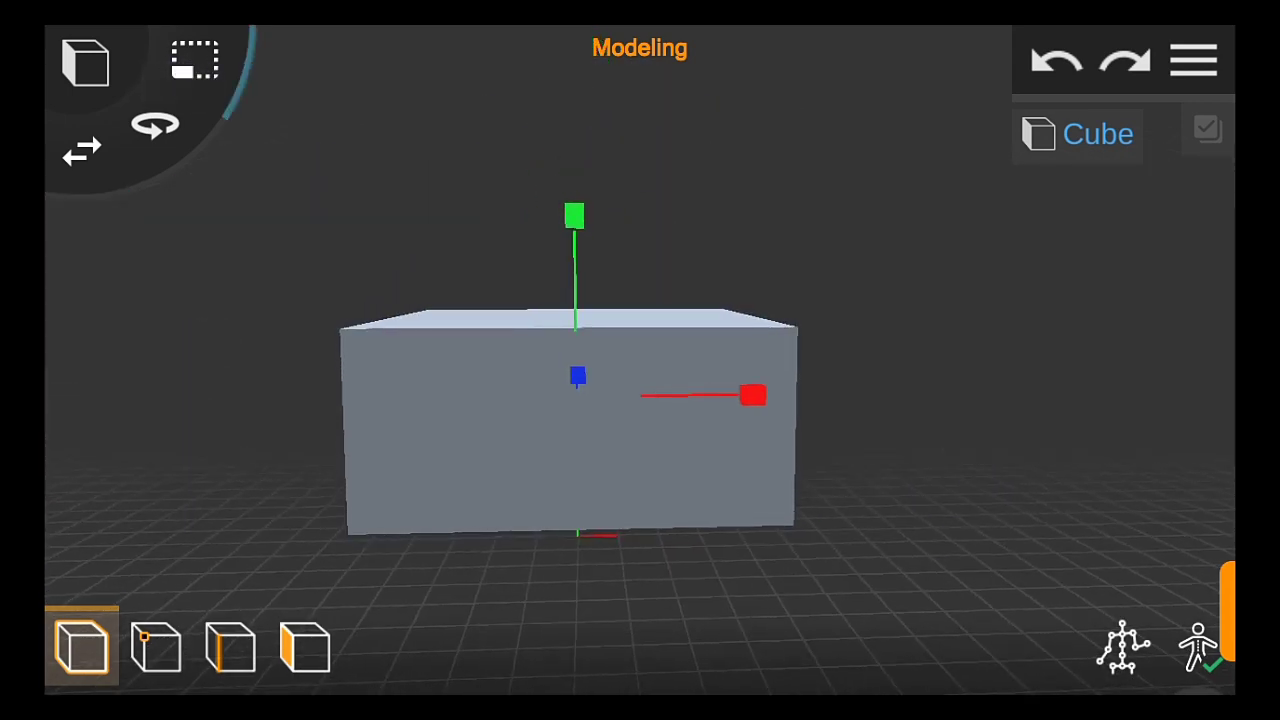
Select the box's front face in face mode
left_click(305, 645)
left_click(575, 430)
scroll(545, 450, "up", 2)
scroll(545, 450, "down", 1)
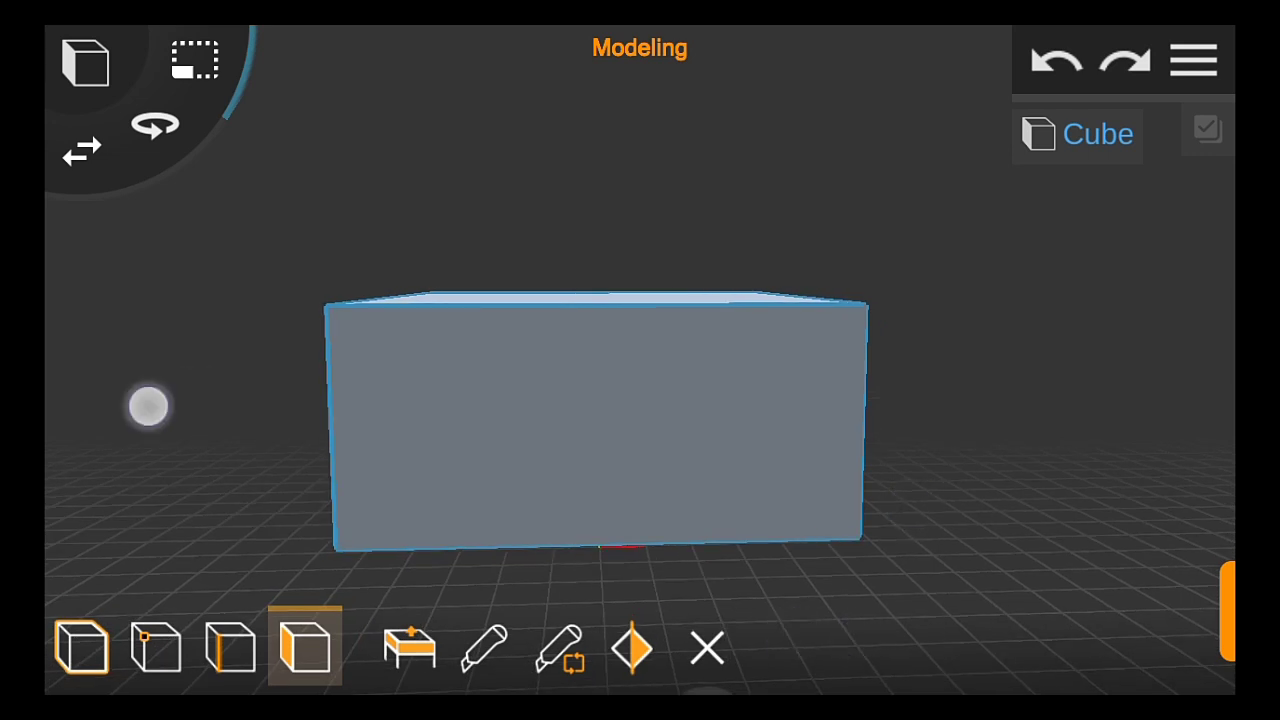
Loop-cut a vertical line across the front face and select its right part
left_click_drag(148, 405, 260, 410)
left_click(562, 660)
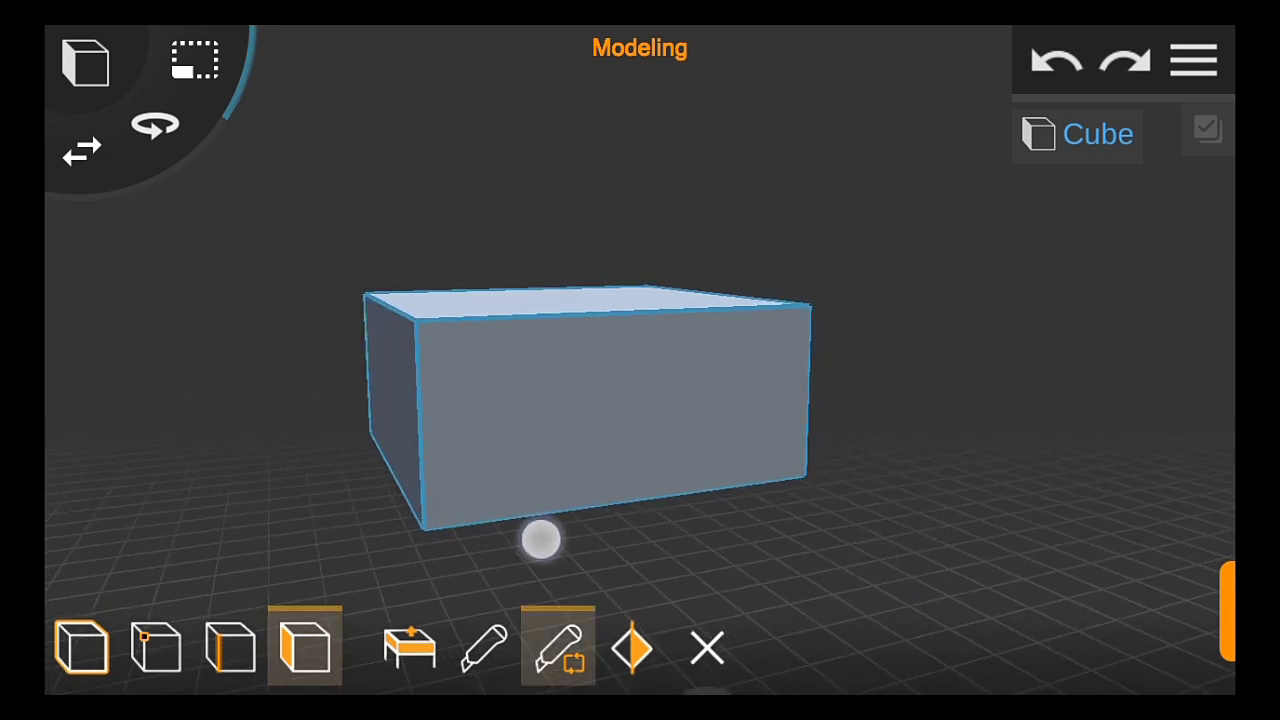
left_click_drag(537, 534, 851, 489)
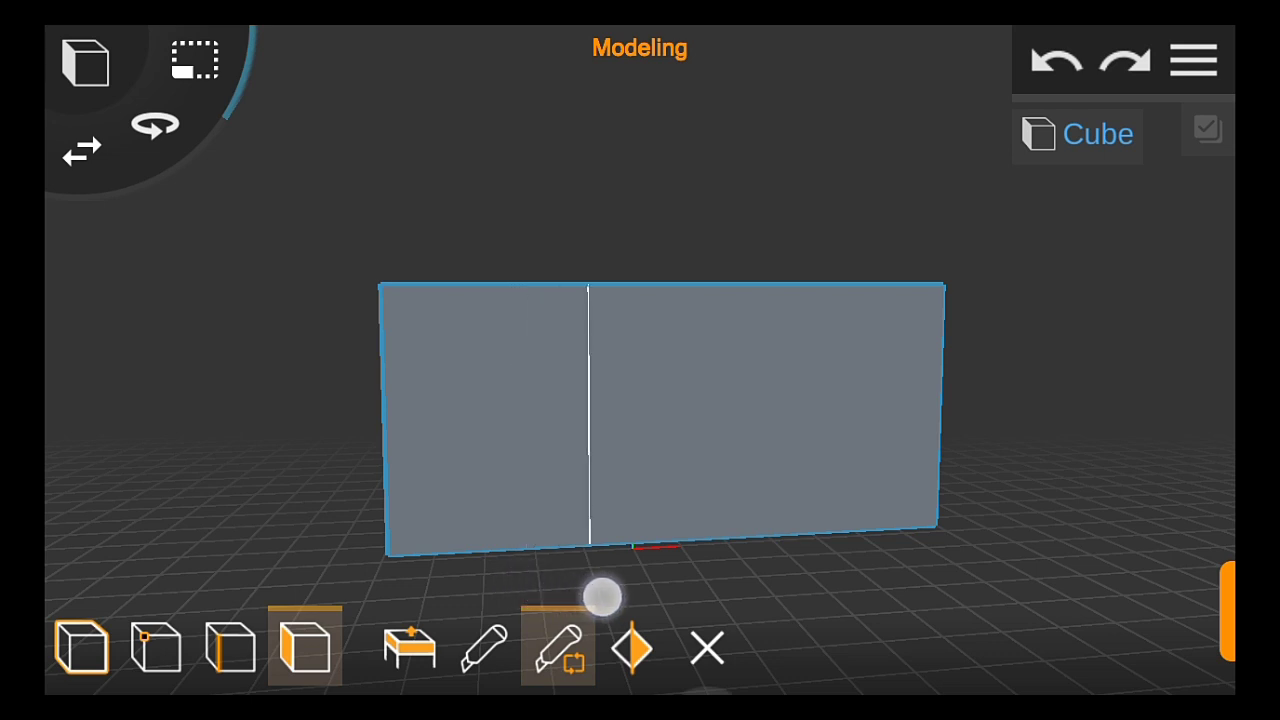
left_click(760, 410)
Extrude the selected front section outward to make the L-shaped footprint
left_click_drag(166, 414, 300, 420)
left_click(409, 647)
left_click_drag(866, 397, 1054, 466)
left_click(82, 645)
Select the block's right face in face mode
left_click_drag(906, 537, 818, 543)
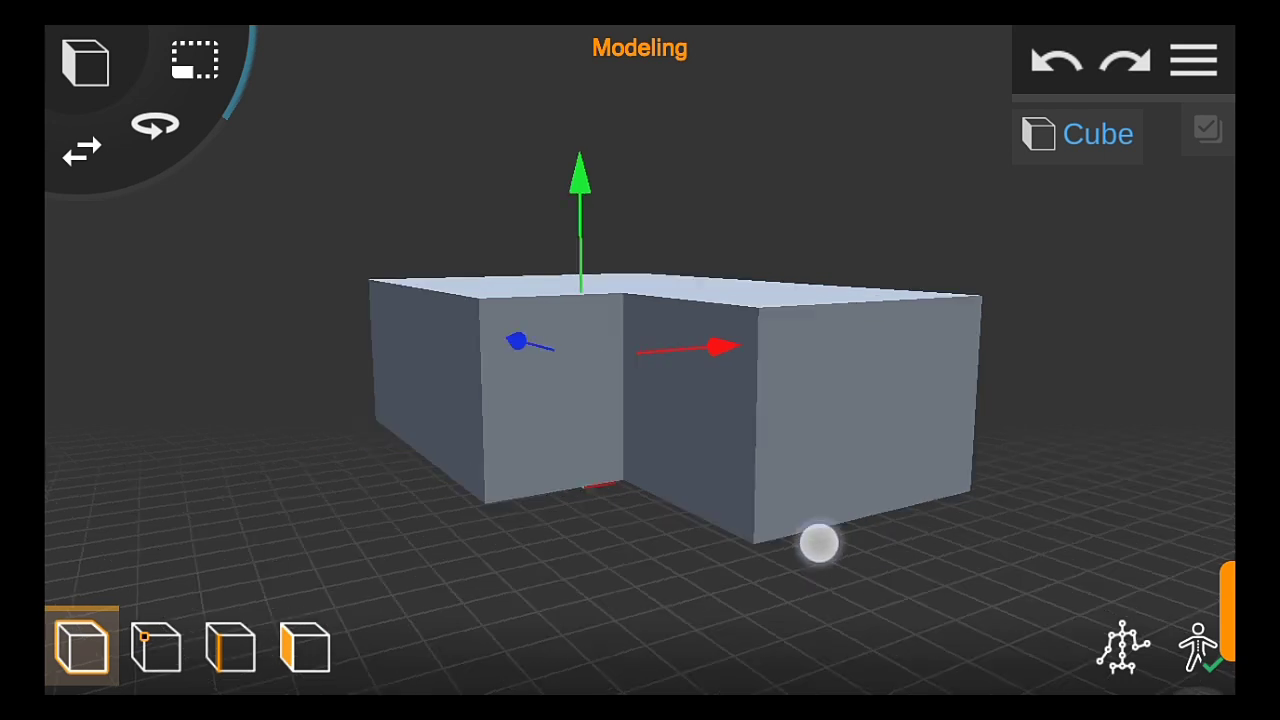
left_click(305, 647)
left_click(991, 554)
Loop-cut near the wall base and extrude the recess floor outward as the first step
left_click_drag(171, 451, 350, 478)
left_click(560, 648)
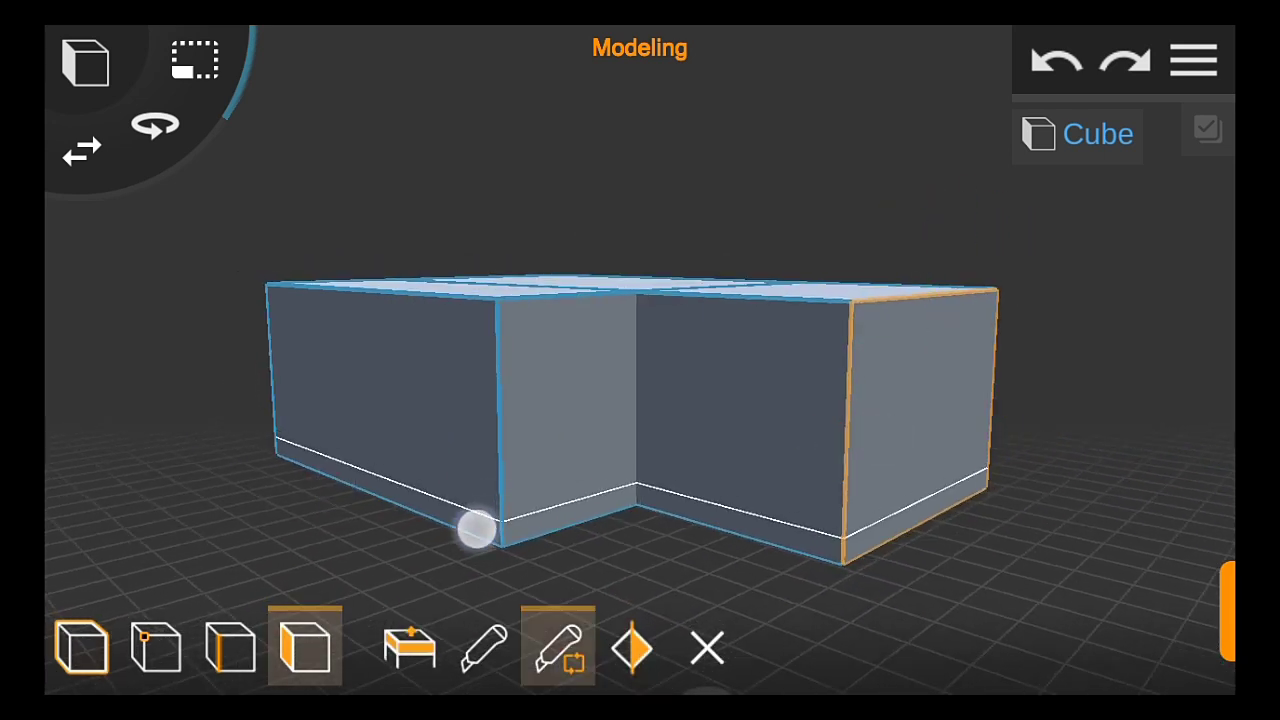
left_click_drag(474, 526, 469, 531)
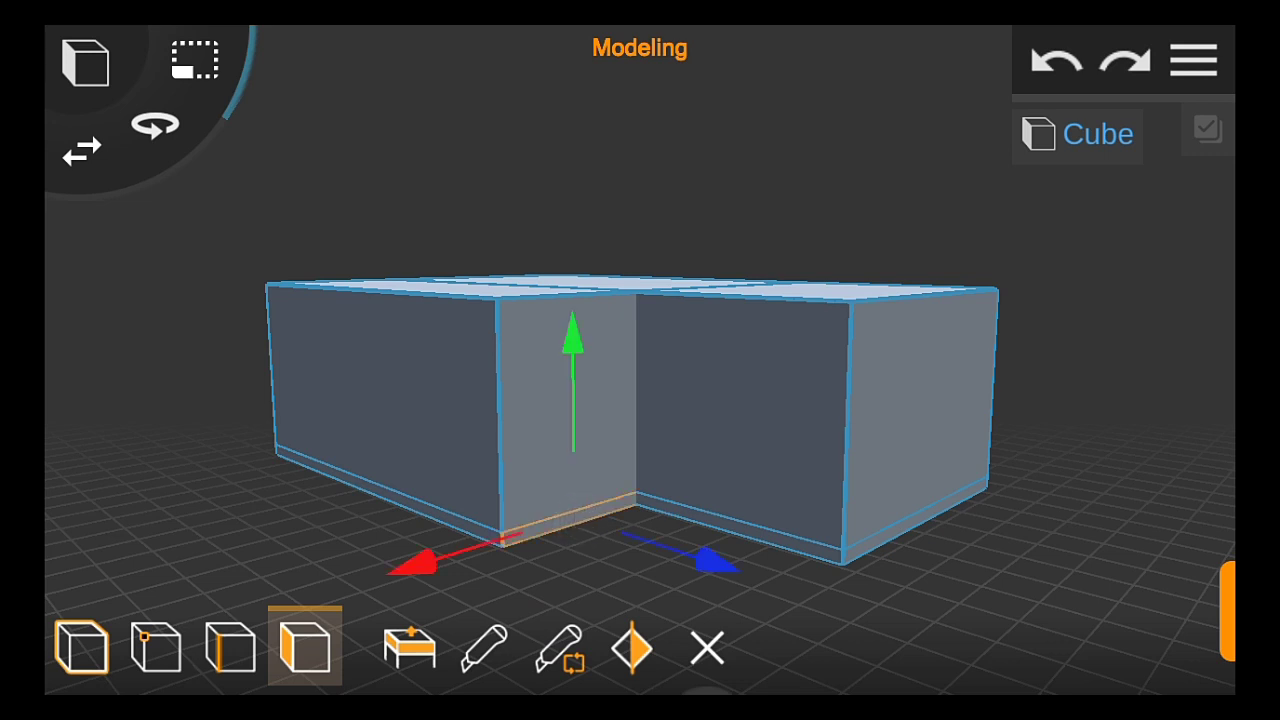
left_click(410, 647)
left_click_drag(702, 563, 940, 648)
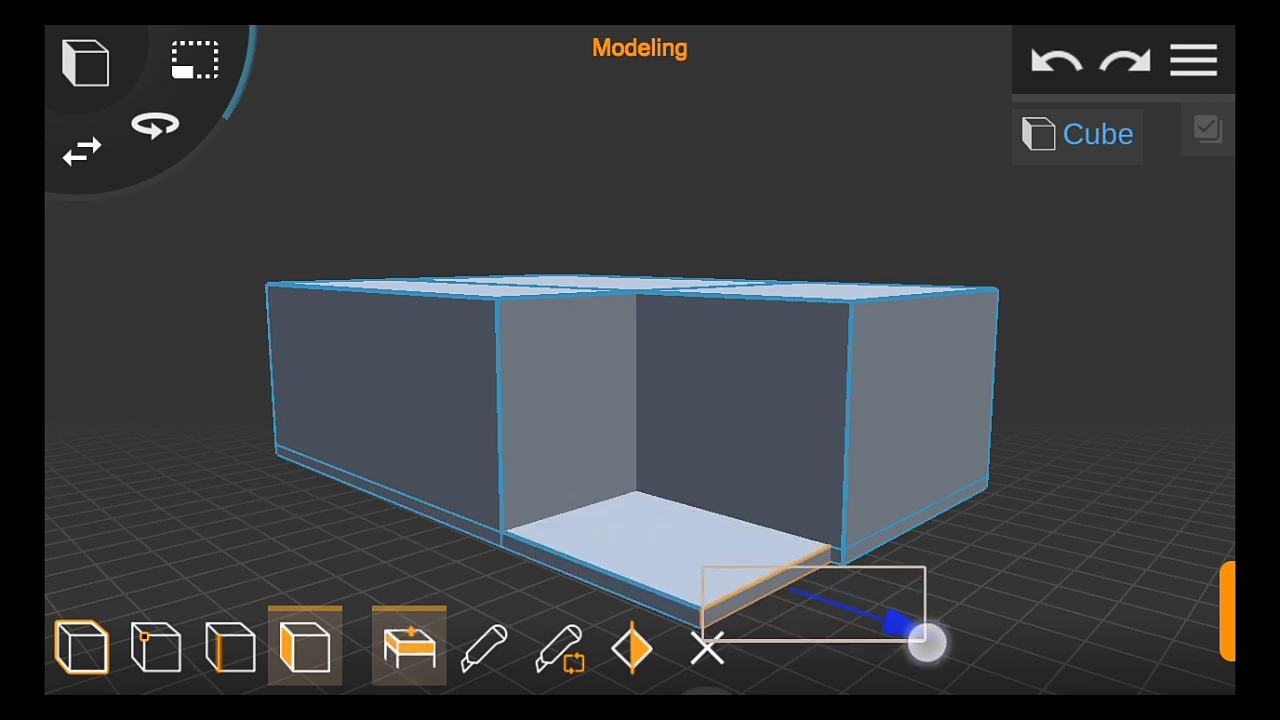
Cut another low loop and extrude the floor into a second step, undoing one extrusion
left_click(82, 645)
left_click(305, 645)
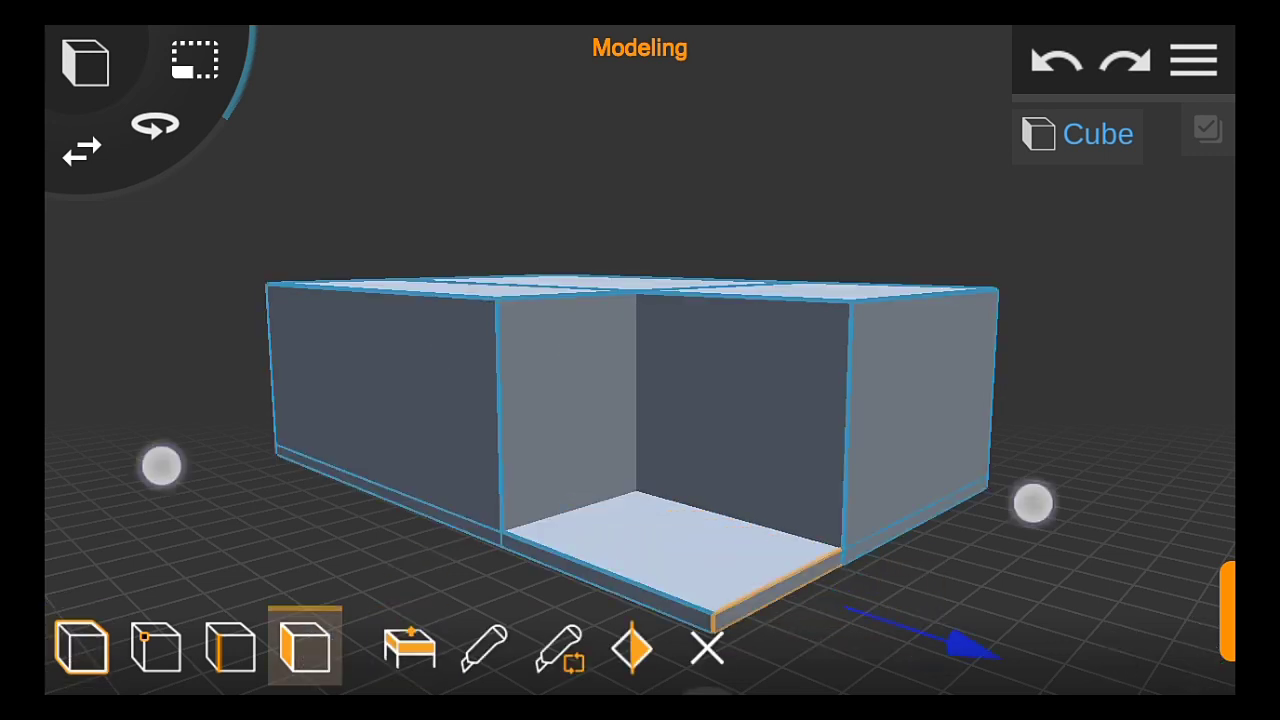
scroll(590, 490, "up", 1)
scroll(630, 450, "down", 1)
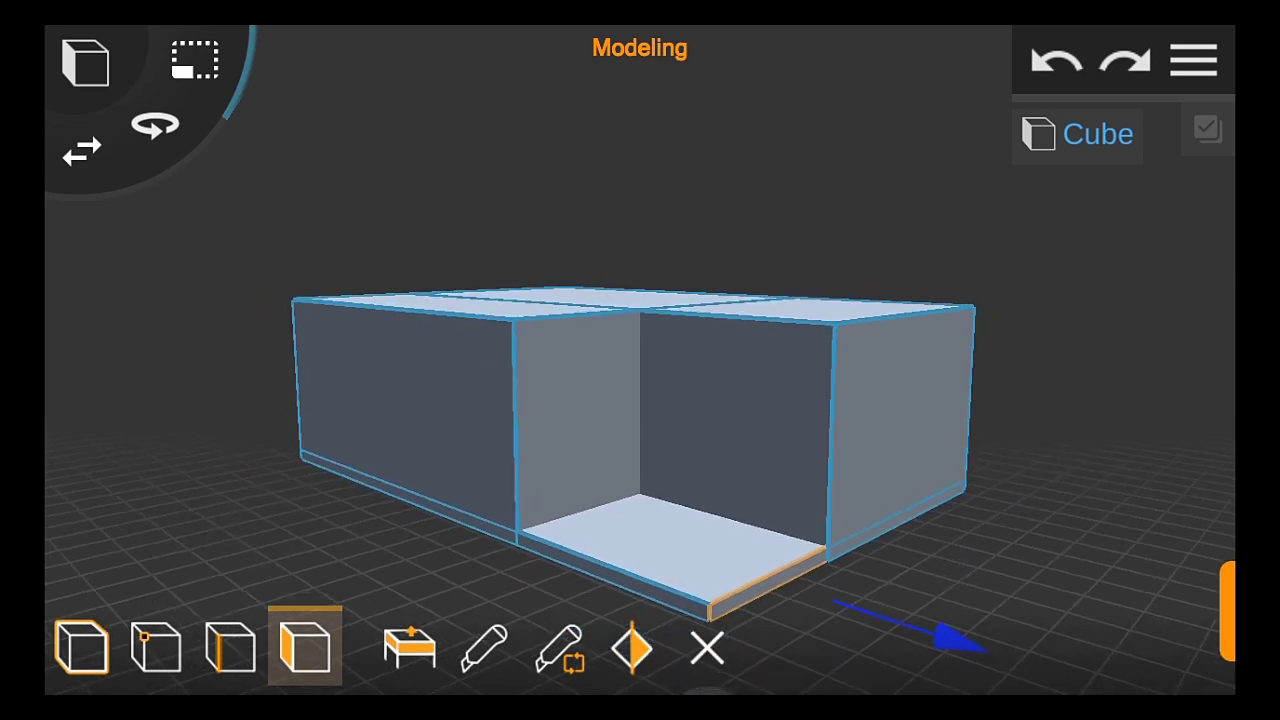
left_click_drag(926, 511, 926, 545)
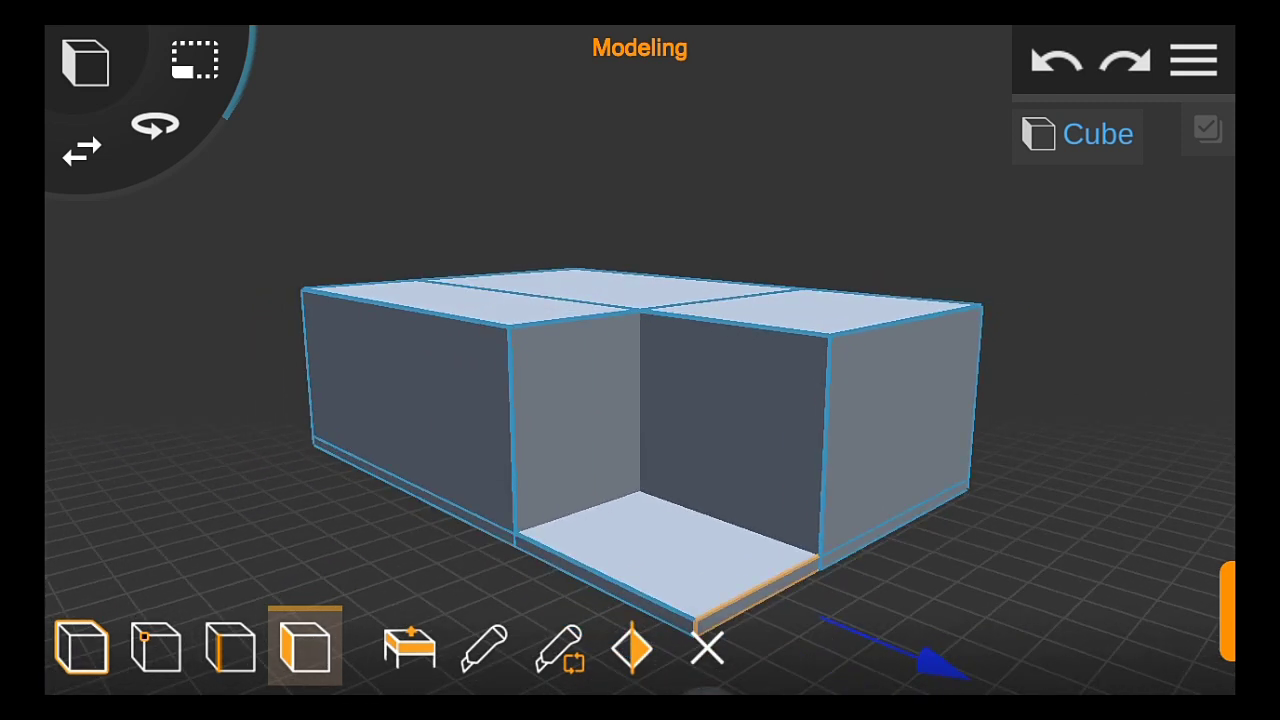
left_click_drag(466, 520, 449, 514)
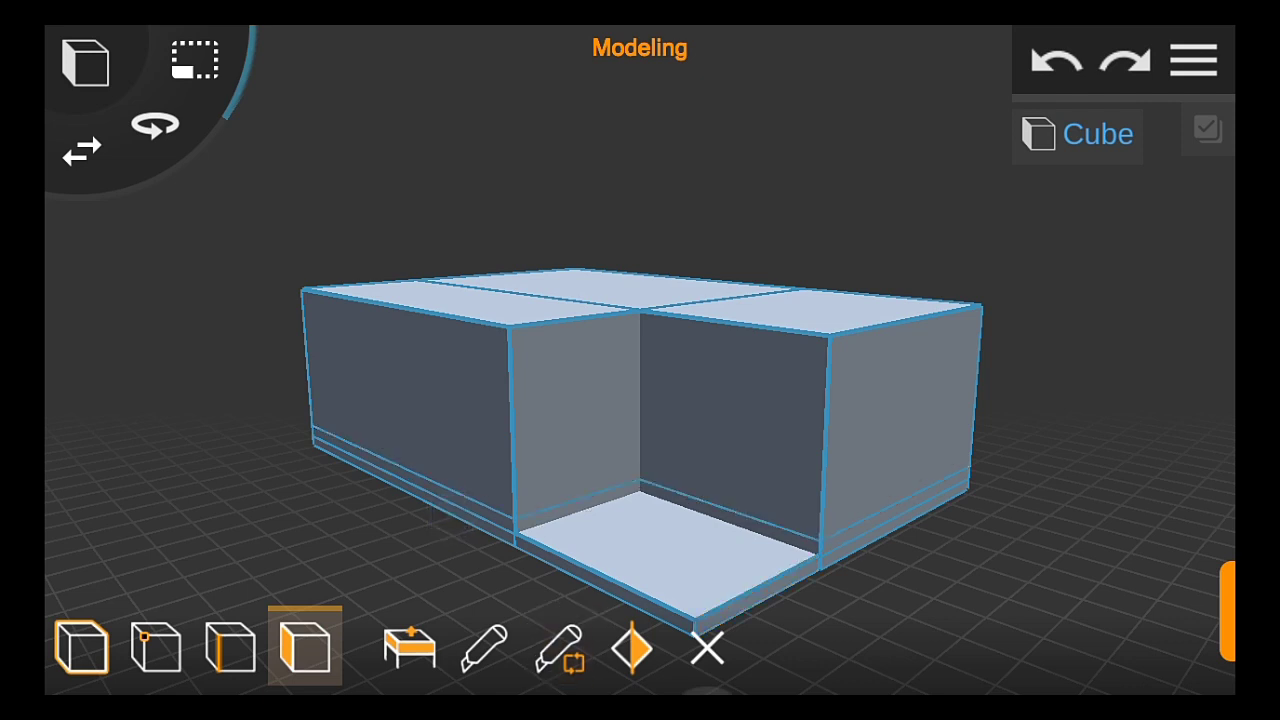
left_click(409, 648)
left_click_drag(718, 556, 849, 603)
left_click(1058, 64)
left_click(409, 648)
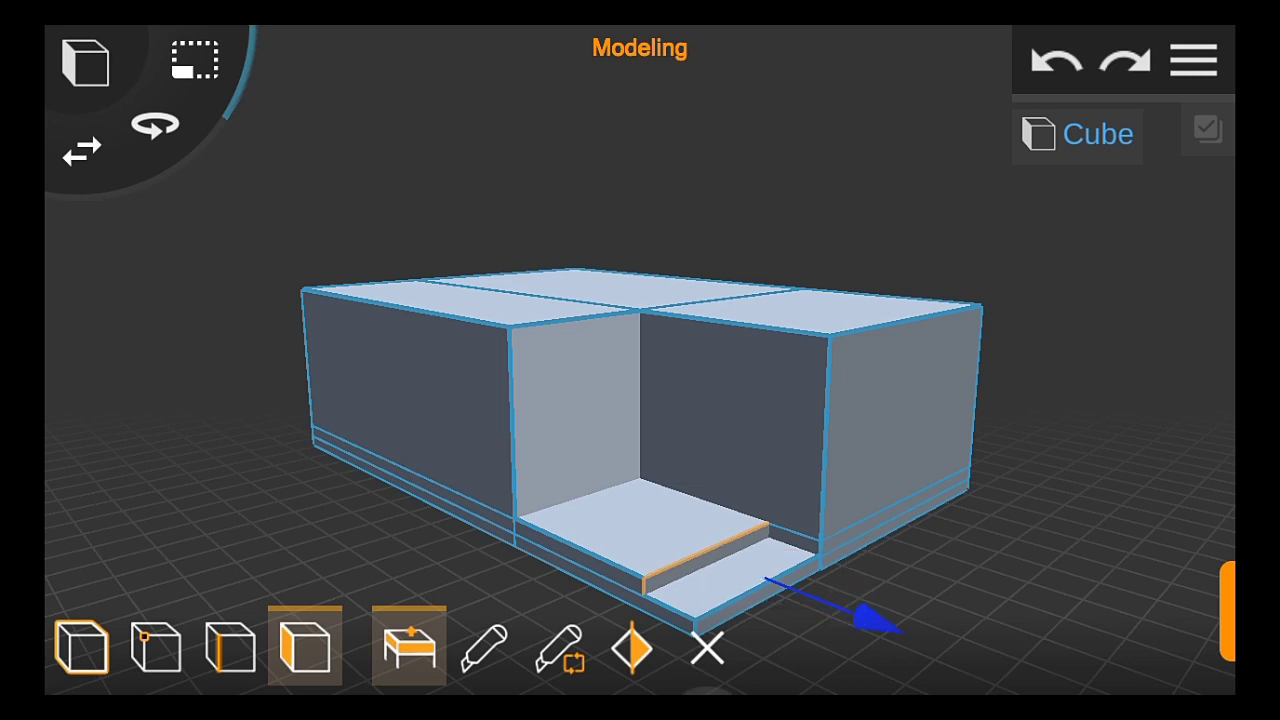
Cut one more loop and raise the floor's back strip into the third step
left_click(558, 648)
left_click_drag(466, 516, 471, 509)
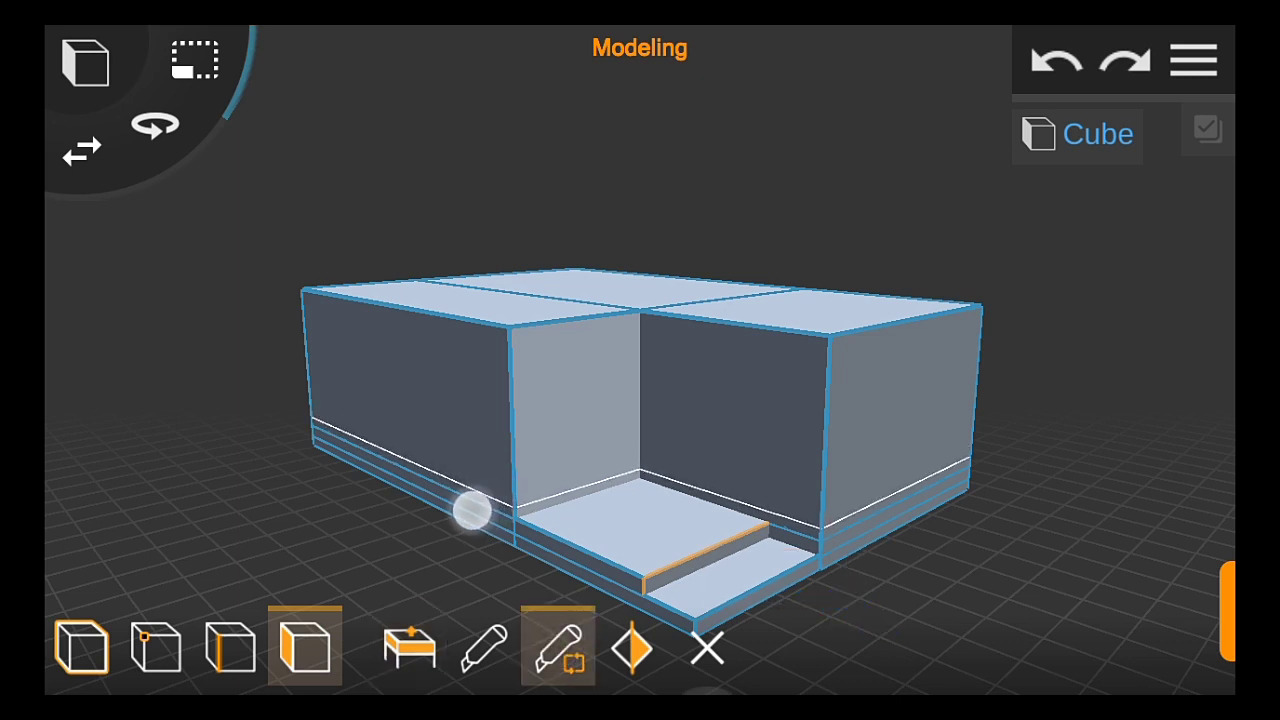
left_click(409, 648)
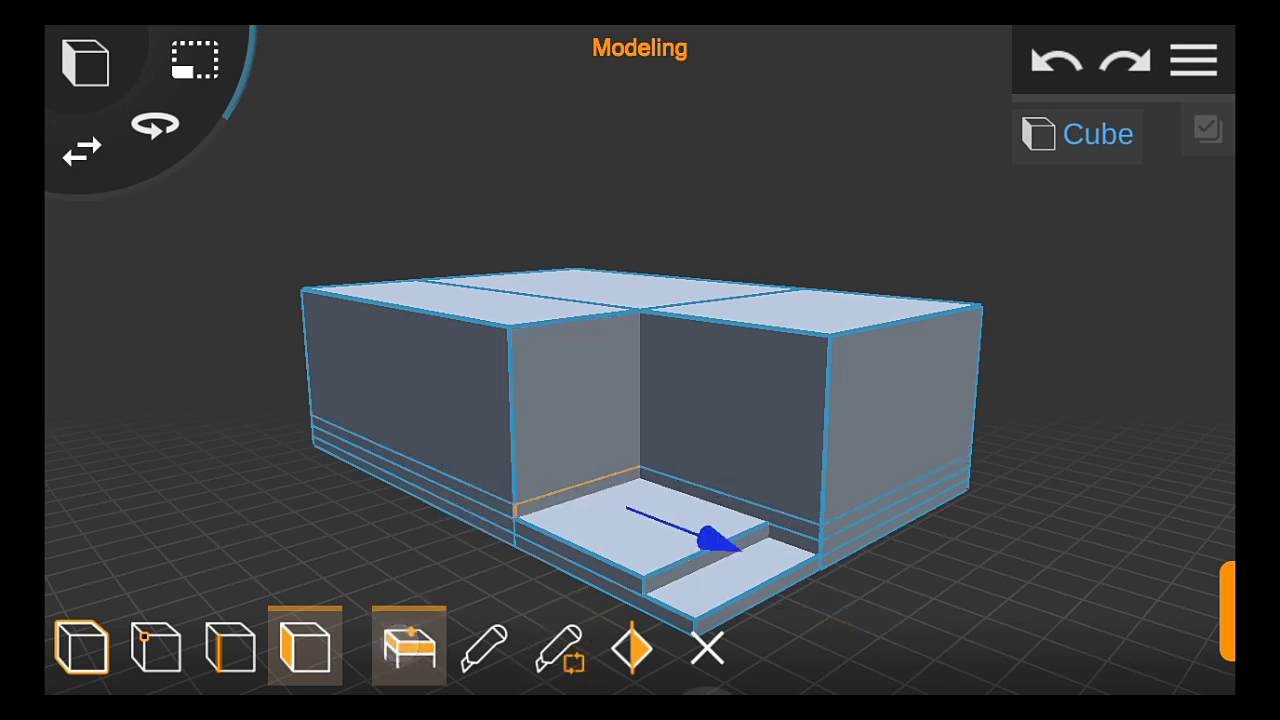
left_click_drag(712, 538, 798, 565)
left_click(409, 648)
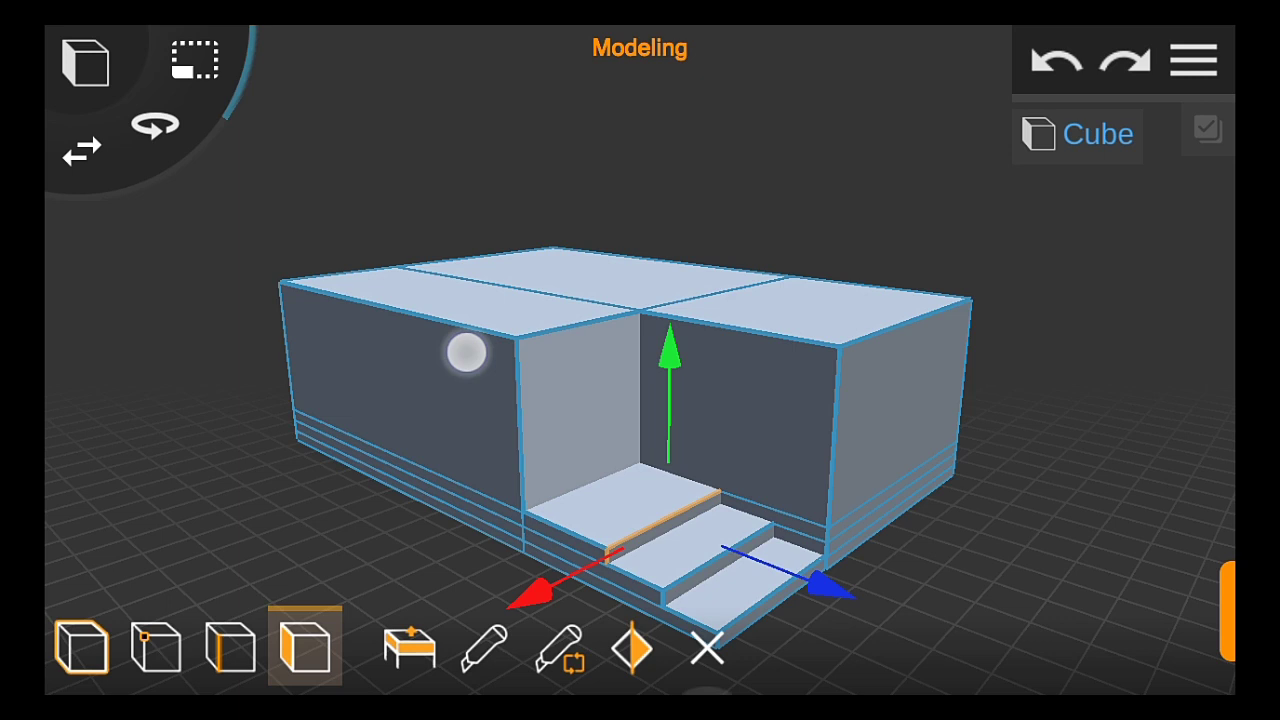
Loop-cut the upper walls and extrude the top strip into a canopy over the recess
left_click_drag(466, 352, 432, 358)
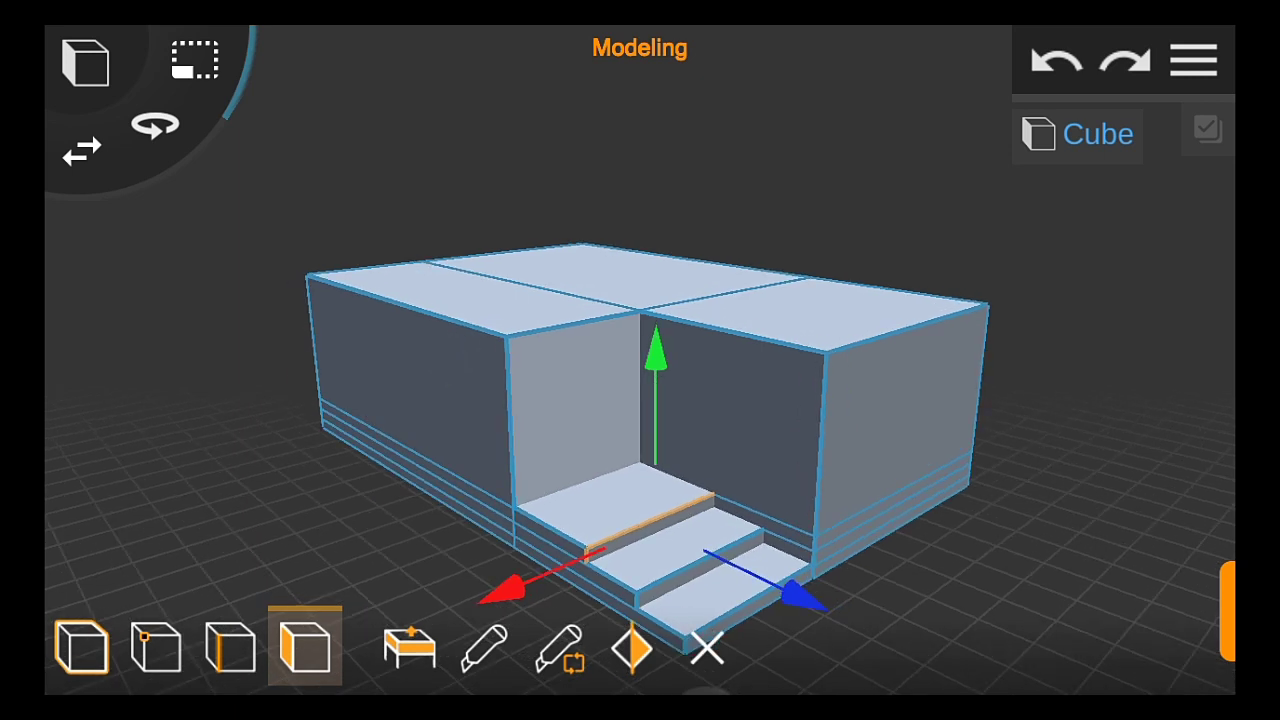
left_click(558, 648)
left_click(413, 310)
left_click(543, 345)
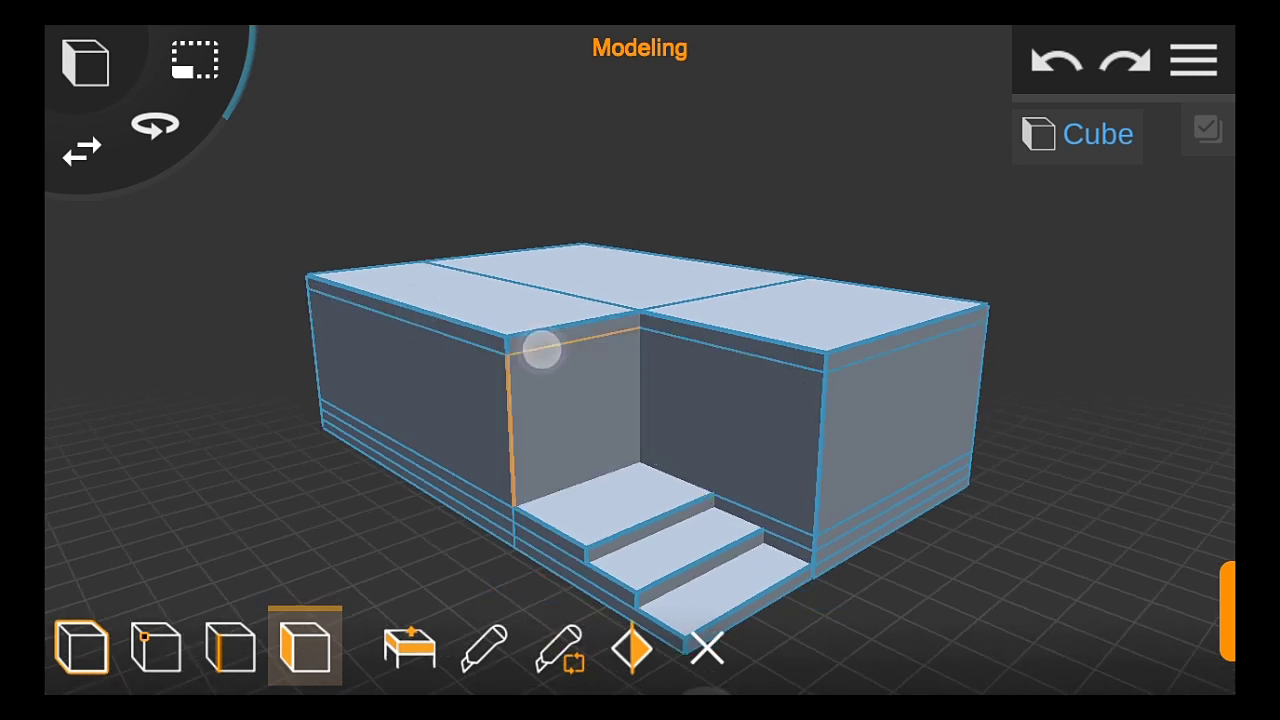
left_click(558, 648)
left_click(729, 374)
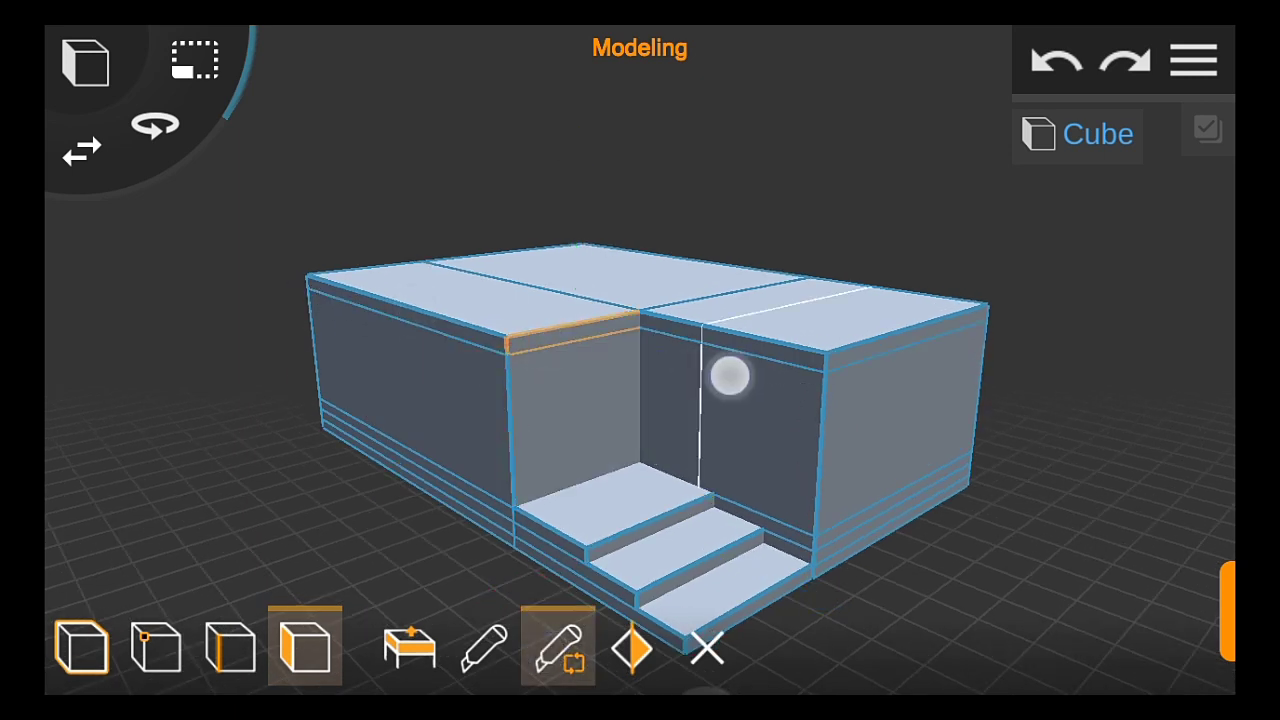
left_click(563, 310)
left_click(409, 648)
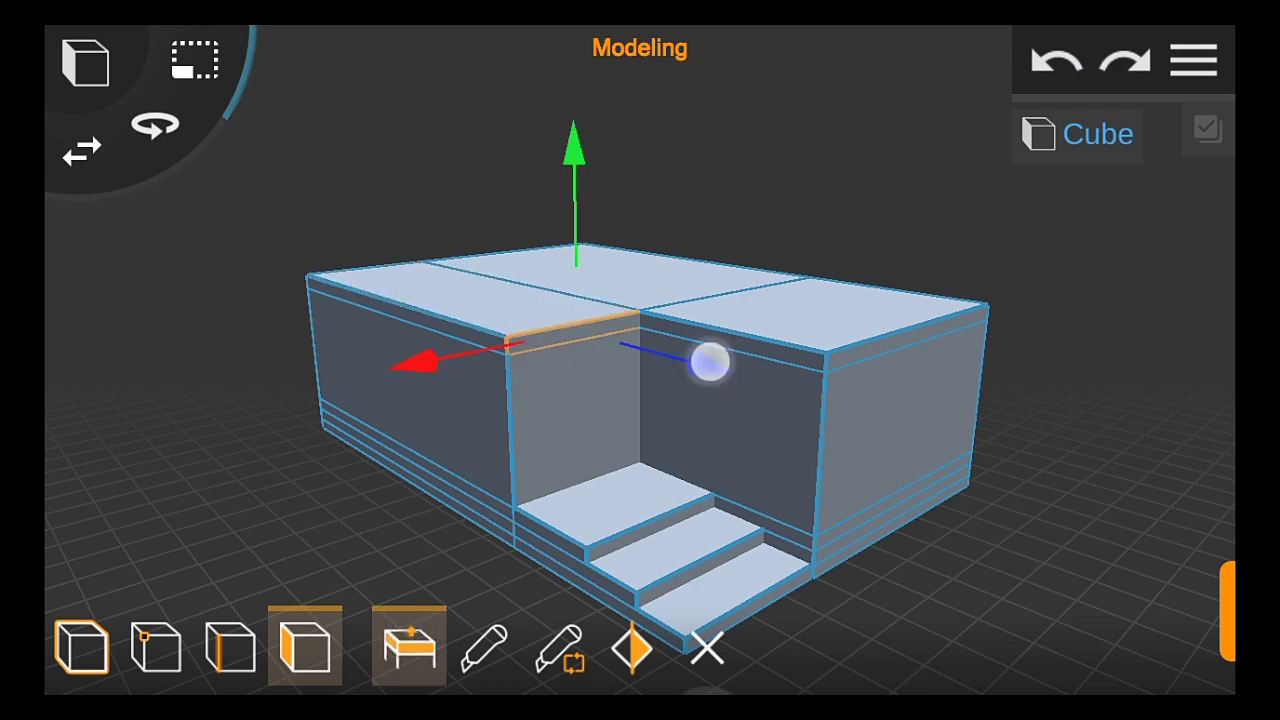
left_click_drag(709, 360, 914, 455)
Orbit around the model and re-enter face mode facing the box front
left_click(82, 648)
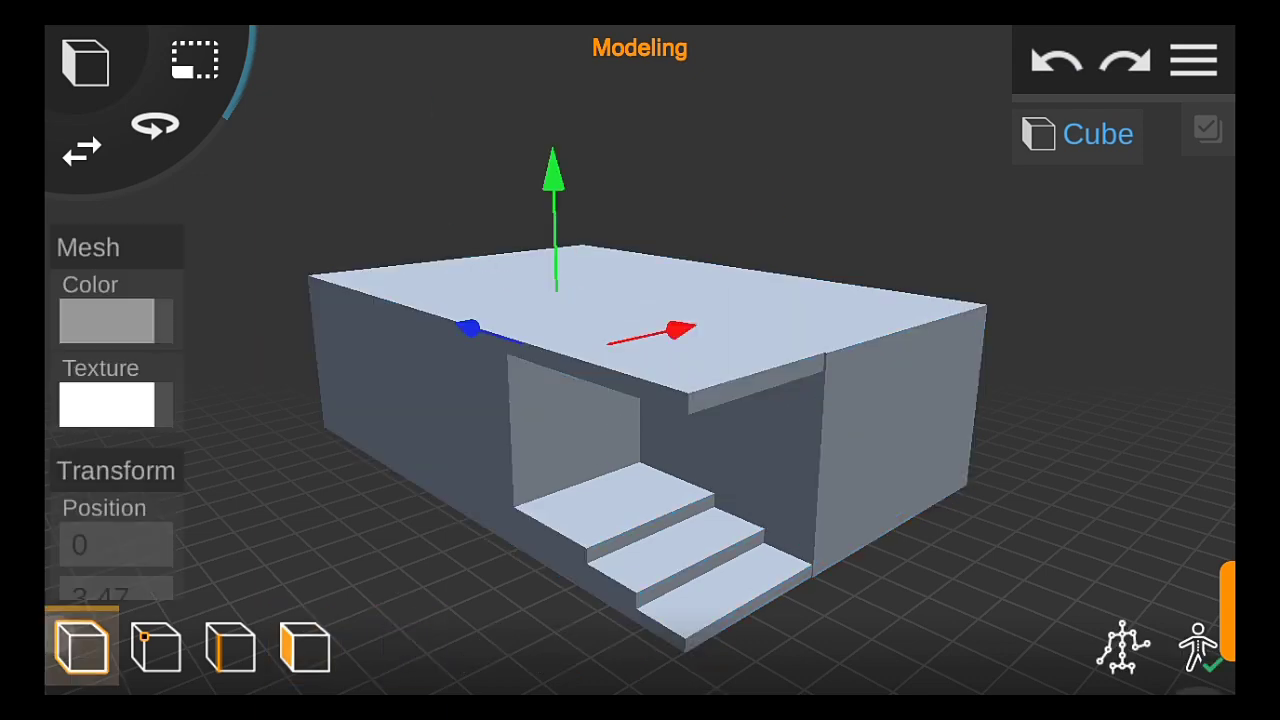
left_click_drag(760, 490, 989, 517)
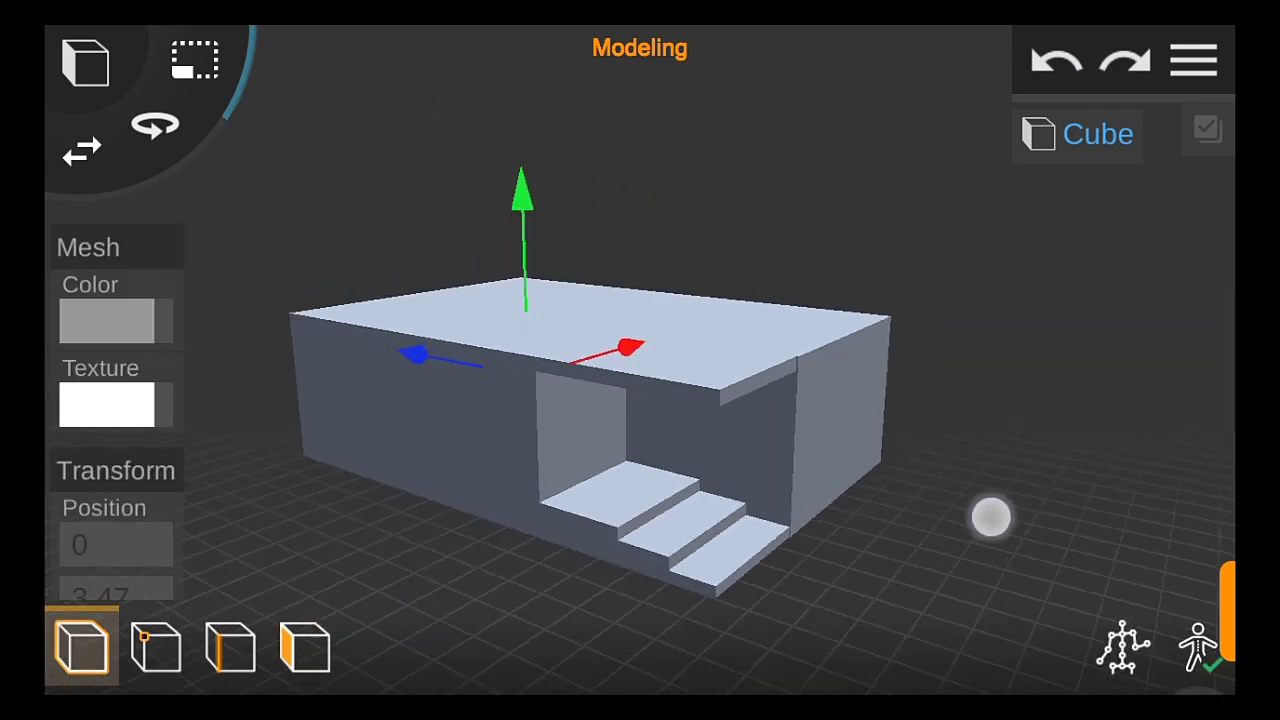
left_click(305, 648)
left_click_drag(197, 503, 991, 534)
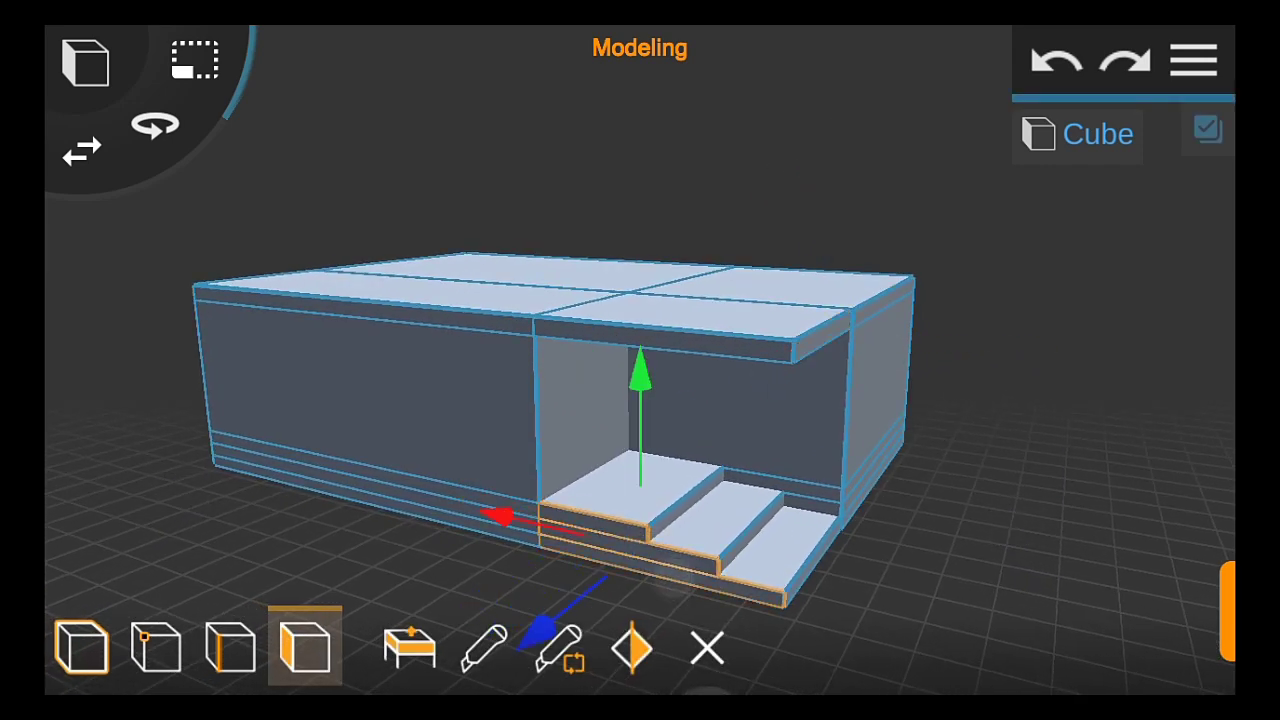
Select the bottom wall strips and extrude them outward into a plinth and porch floor
left_click_drag(971, 519, 1055, 513)
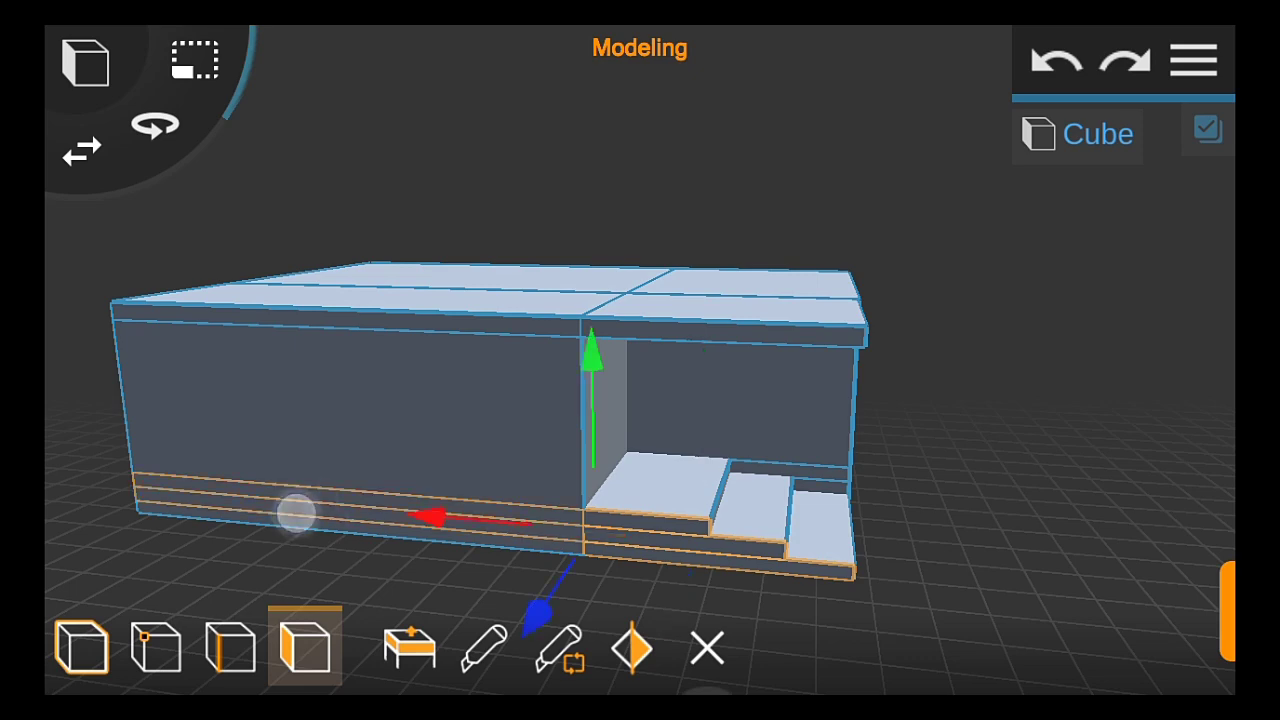
scroll(600, 510, "up", 5)
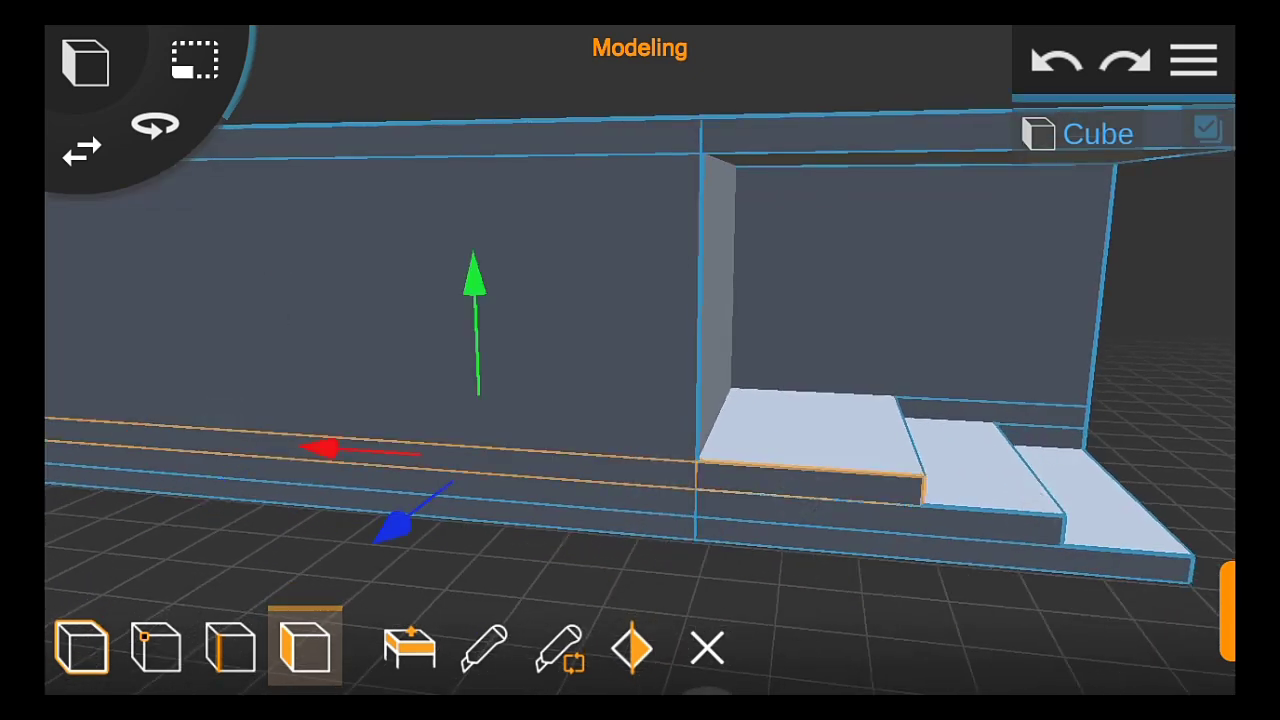
left_click(789, 500)
left_click(653, 520)
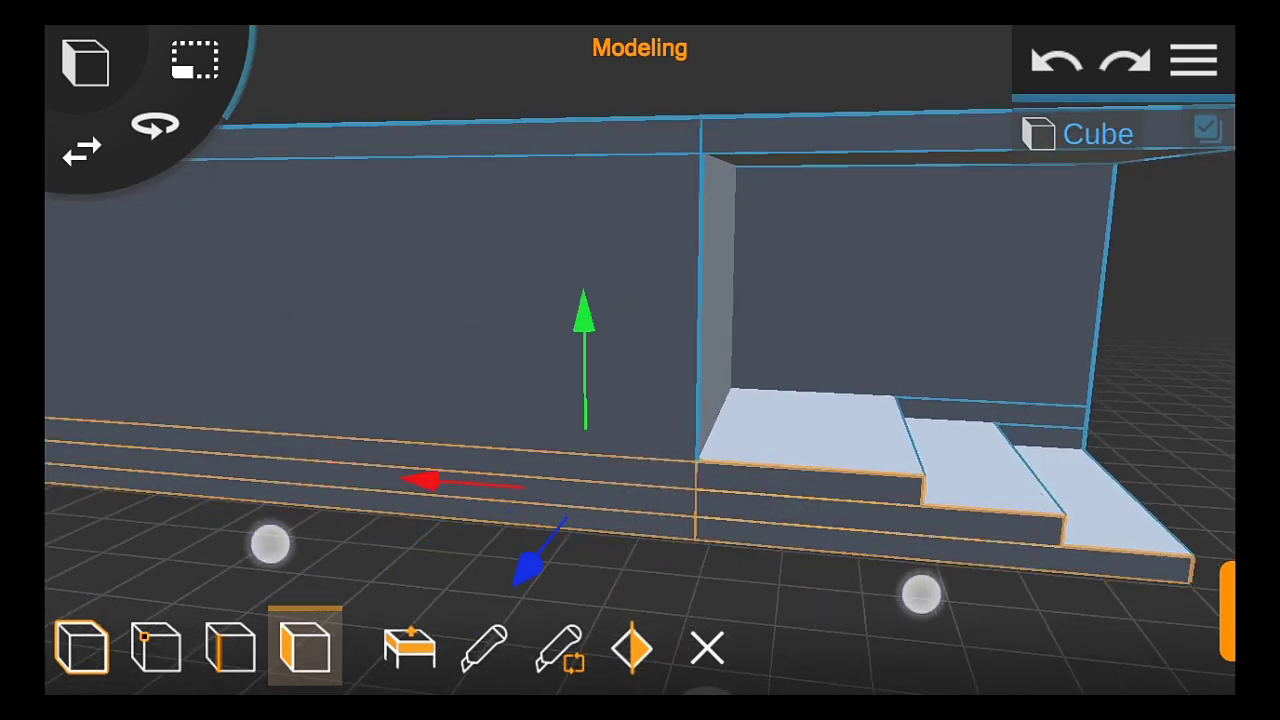
scroll(595, 567, "down", 5)
left_click(440, 645)
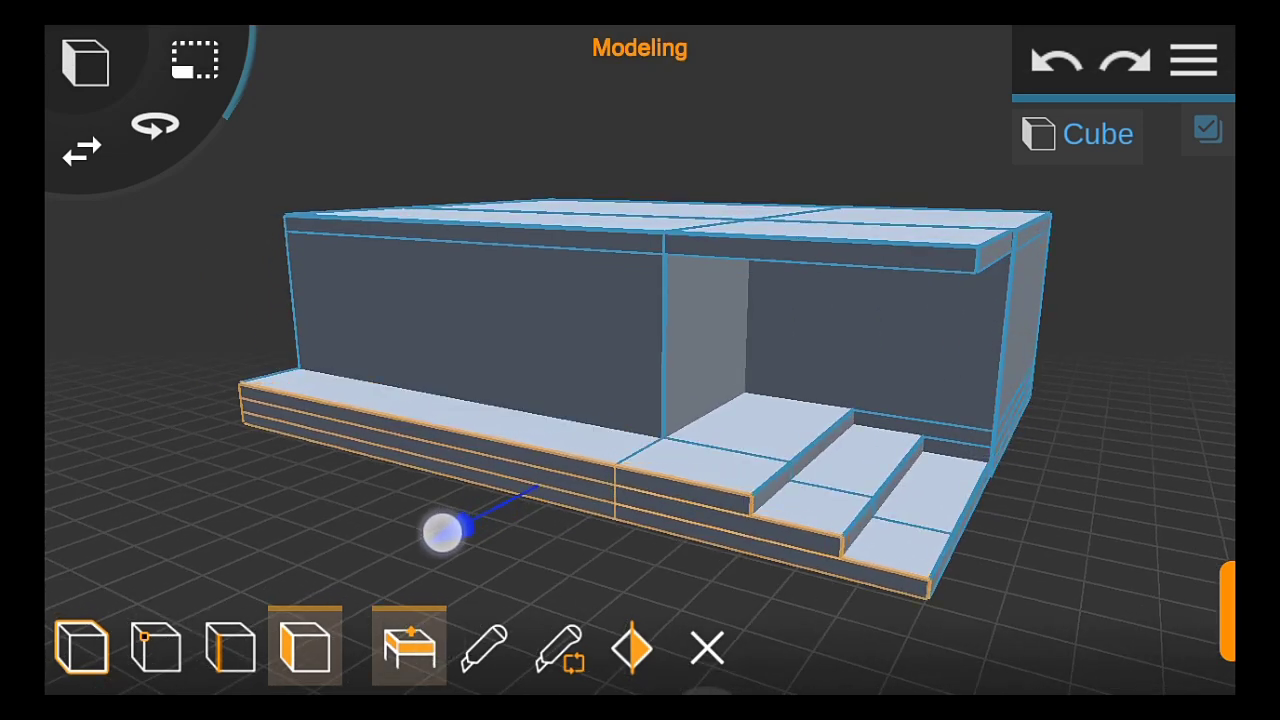
left_click_drag(443, 529, 415, 545)
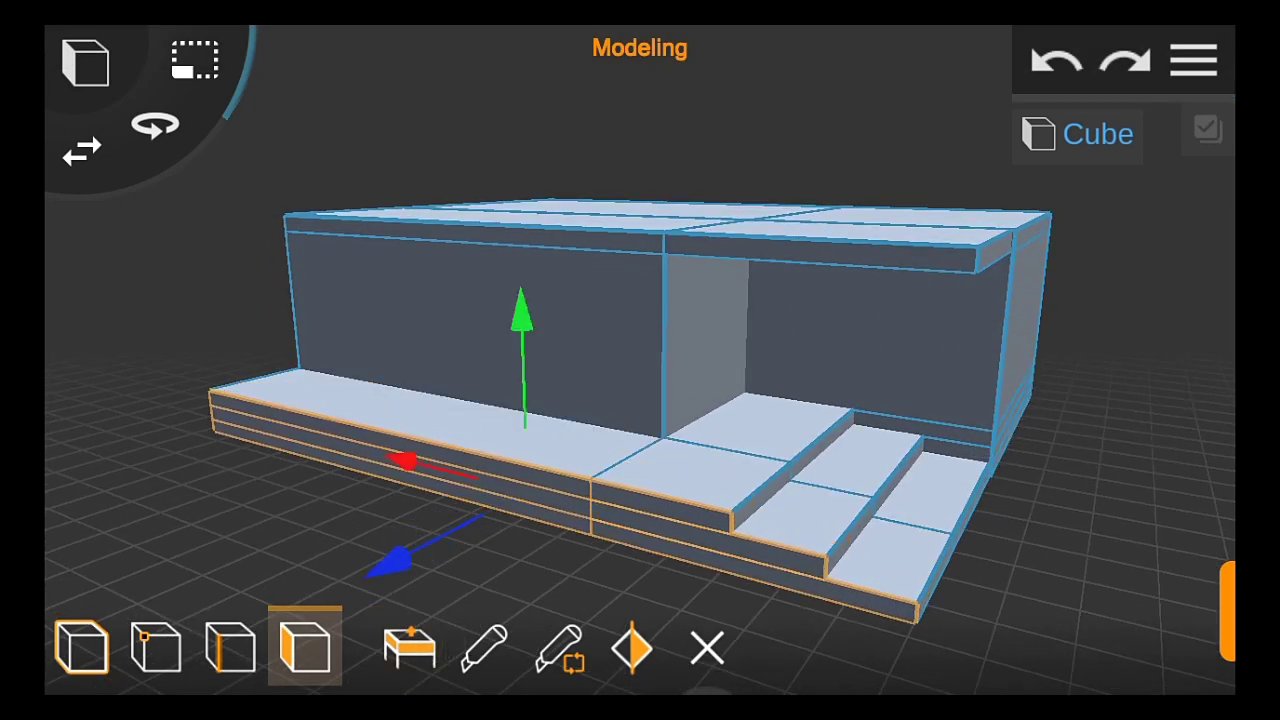
left_click(305, 645)
Extrude the roof's top front edge strip forward so it overhangs the porch
mouse_move(760, 470)
left_mouse_down()
mouse_move(980, 483)
mouse_move(826, 489)
mouse_move(1029, 503)
left_mouse_up()
left_click(305, 645)
mouse_move(1060, 460)
left_mouse_down()
mouse_move(1134, 403)
mouse_move(955, 432)
mouse_move(917, 454)
left_mouse_up()
left_click(430, 208)
left_click(409, 645)
left_click_drag(326, 209, 189, 269)
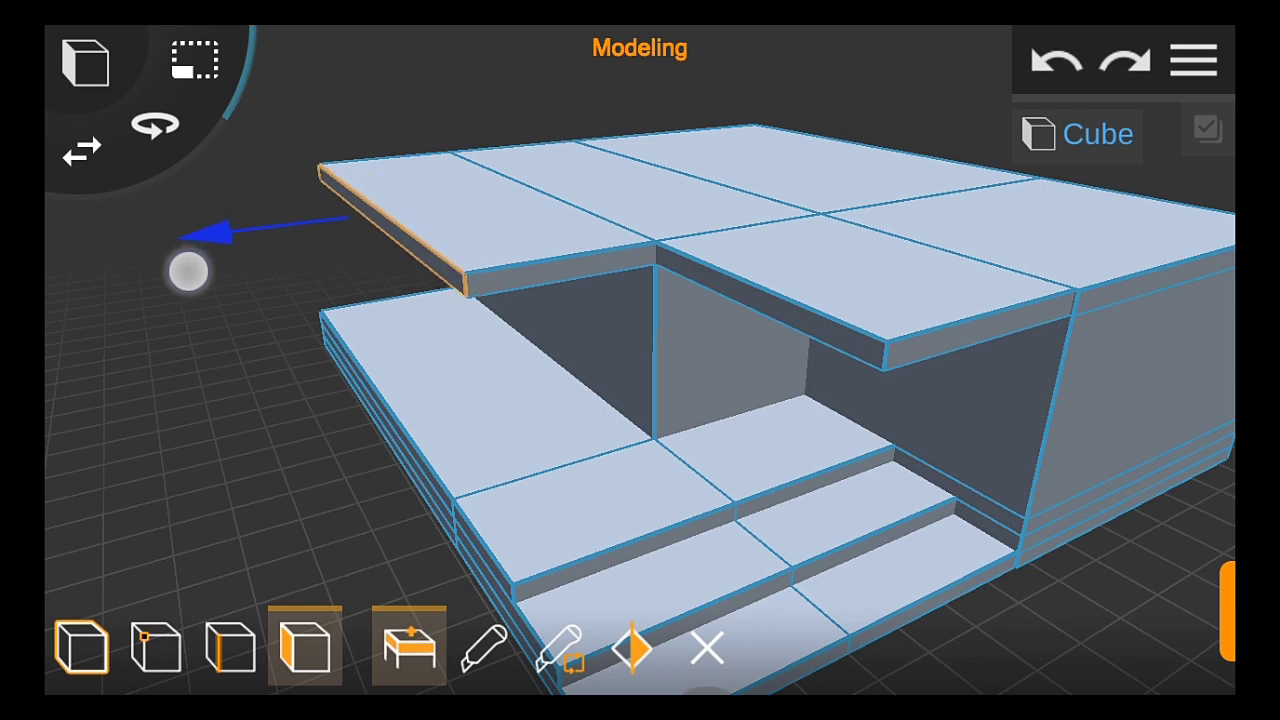
scroll(626, 450, "down", 5)
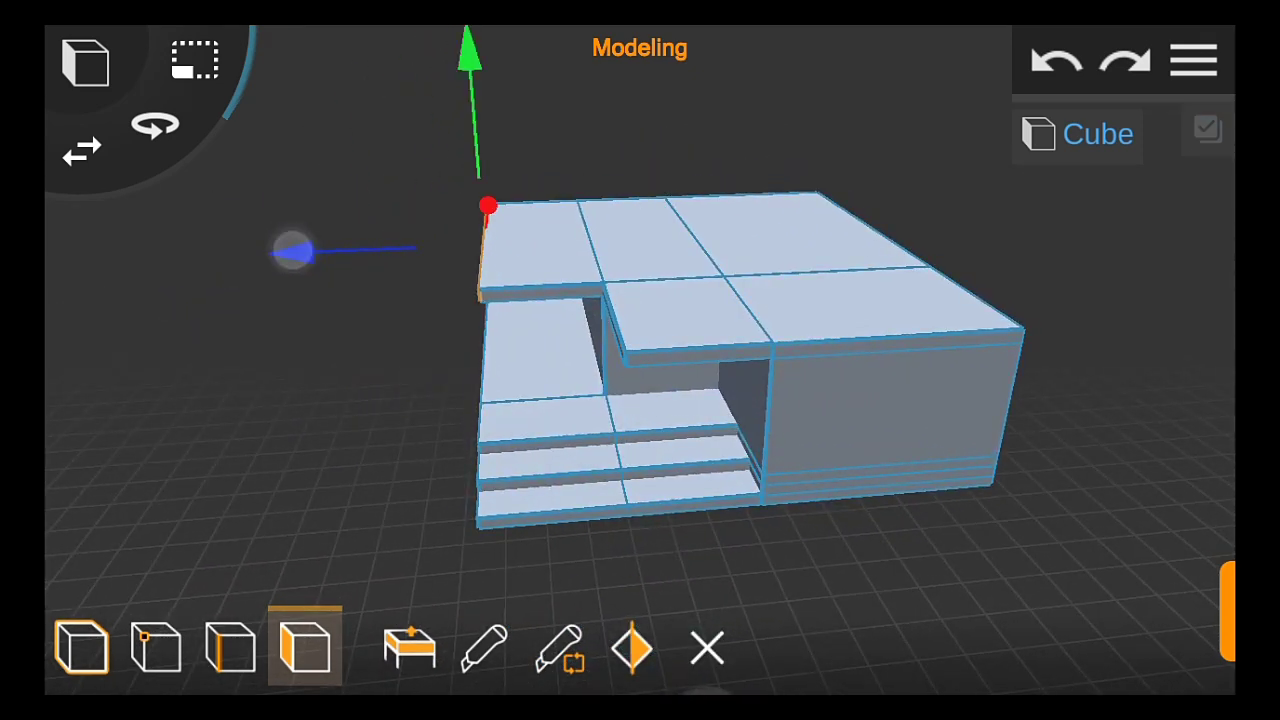
mouse_move(896, 434)
left_mouse_down()
mouse_move(880, 394)
mouse_move(1029, 434)
left_mouse_up()
left_click(81, 645)
scroll(580, 500, "up", 5)
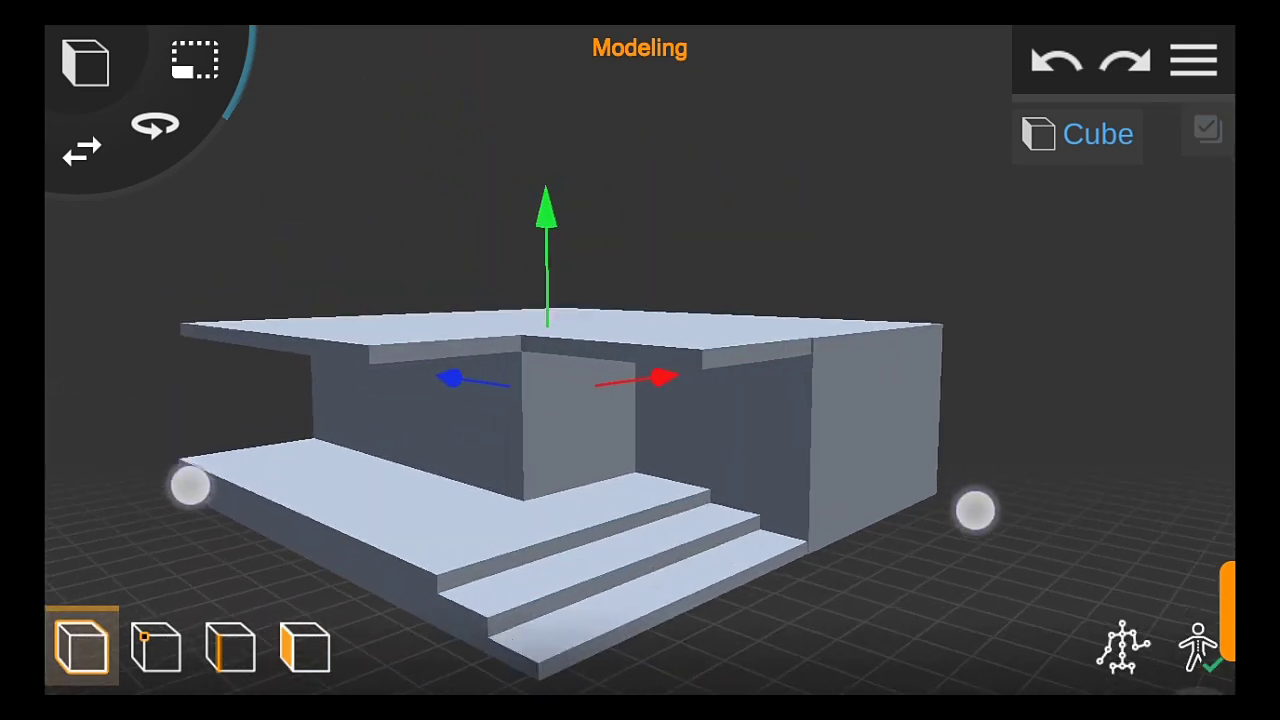
Cut around the inner wall beside the steps and push that face back as a recessed door
left_click(305, 645)
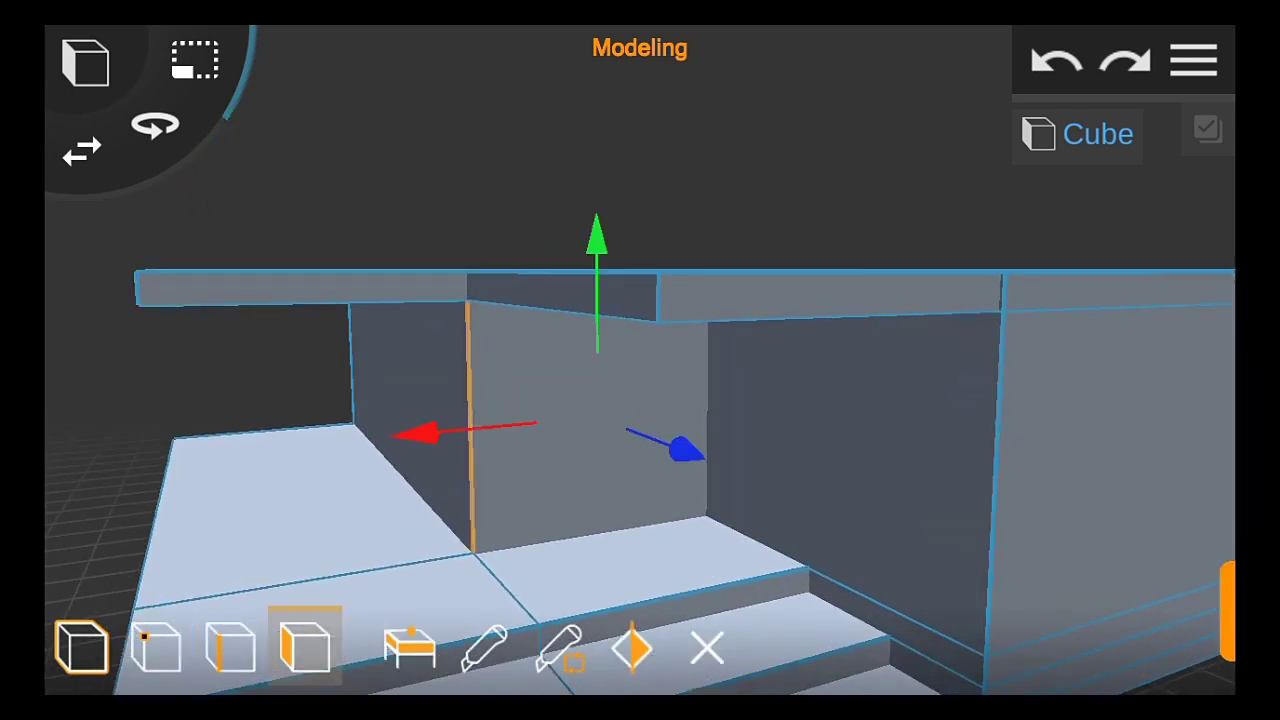
left_click_drag(560, 648, 535, 569)
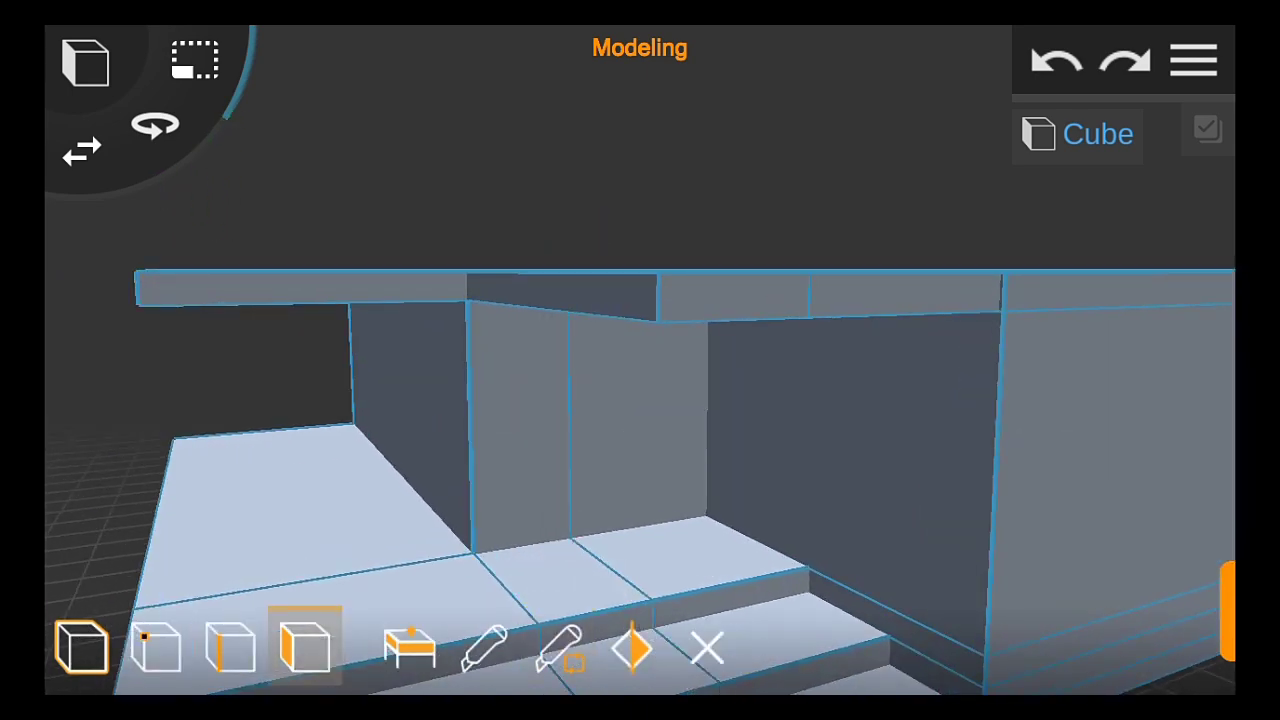
left_click_drag(556, 641, 466, 556)
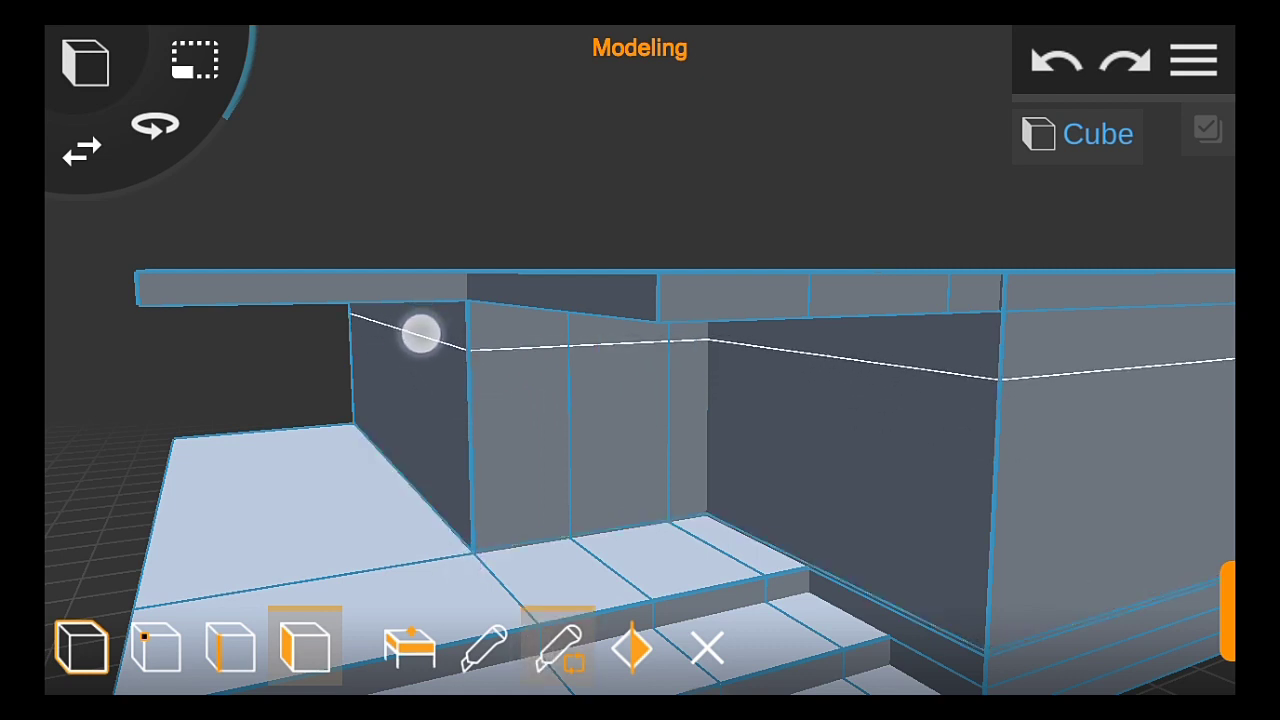
left_click_drag(446, 358, 403, 365)
left_click(629, 460)
left_click(400, 650)
mouse_move(712, 487)
left_mouse_down()
mouse_move(766, 523)
mouse_move(769, 508)
mouse_move(673, 490)
left_mouse_up()
left_click(717, 337)
left_click(545, 512)
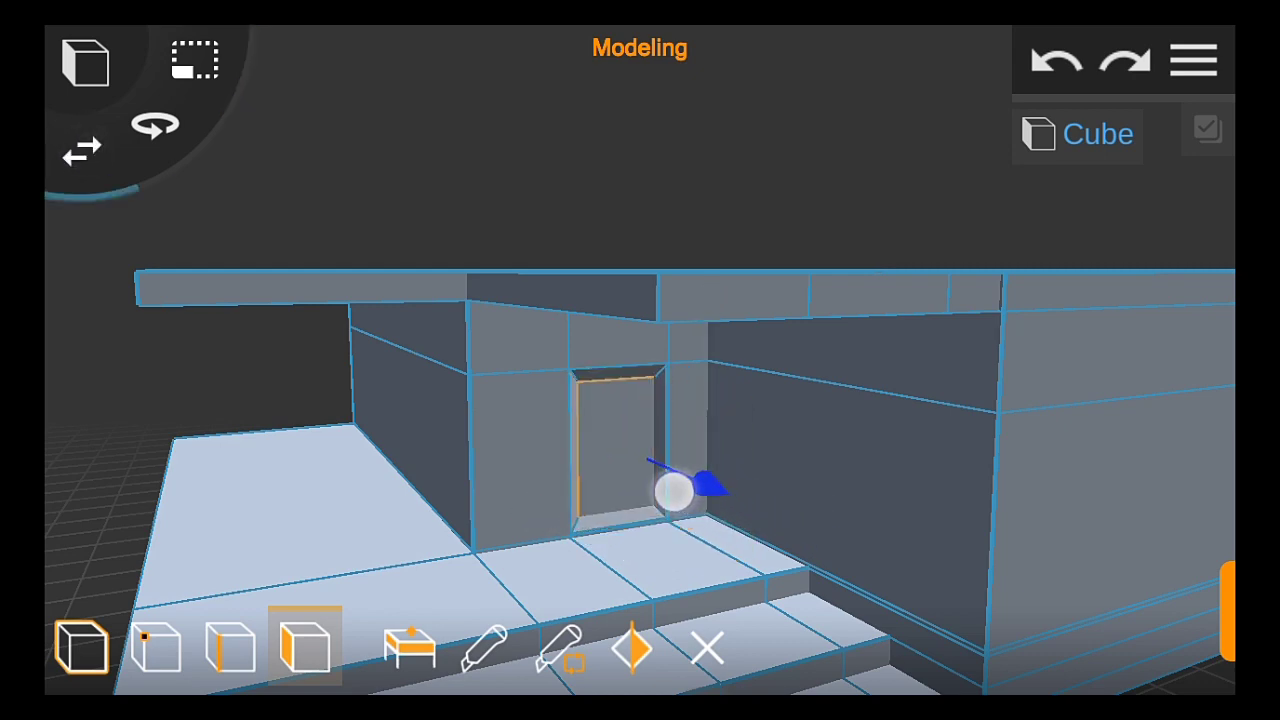
left_click(66, 650)
mouse_move(908, 523)
left_mouse_down()
mouse_move(928, 520)
mouse_move(955, 556)
mouse_move(886, 503)
mouse_move(754, 491)
mouse_move(837, 520)
mouse_move(846, 489)
mouse_move(813, 500)
mouse_move(829, 471)
mouse_move(810, 470)
left_mouse_up()
Frame a window on the side wall with cuts and push it back as a recess
left_click(305, 648)
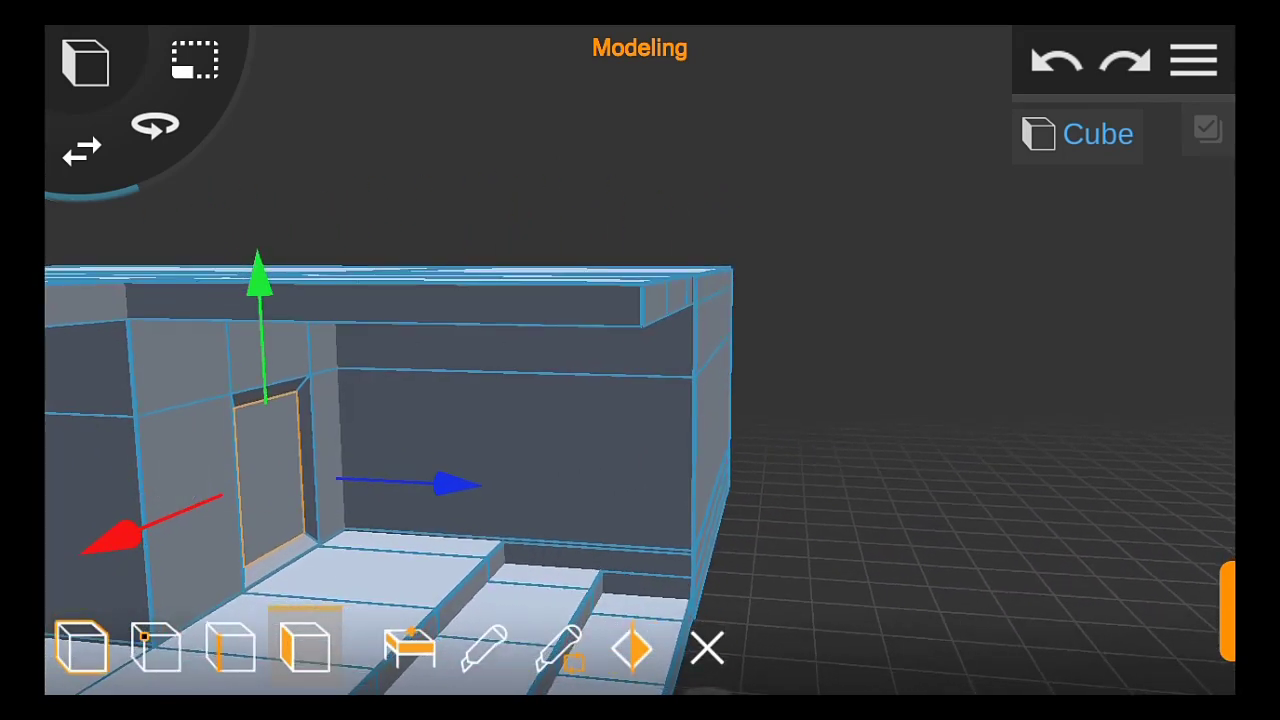
left_click(558, 648)
left_click(532, 555)
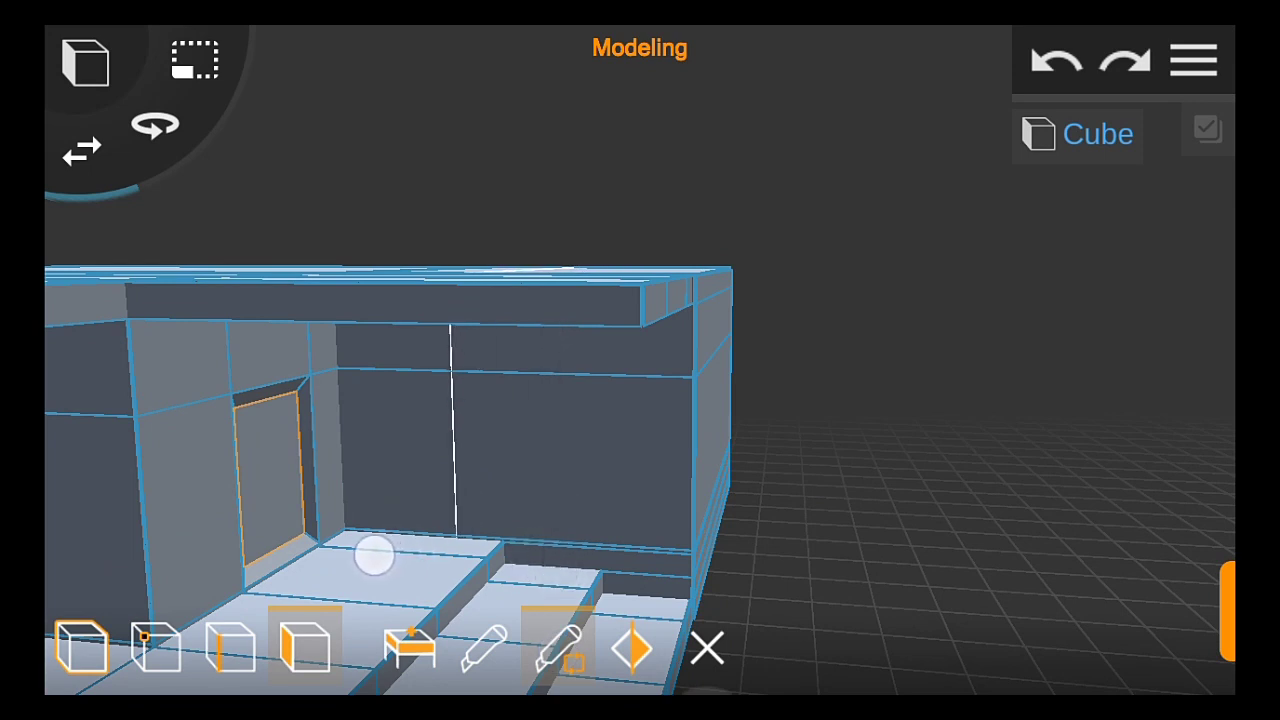
left_click(620, 571)
left_click(609, 500)
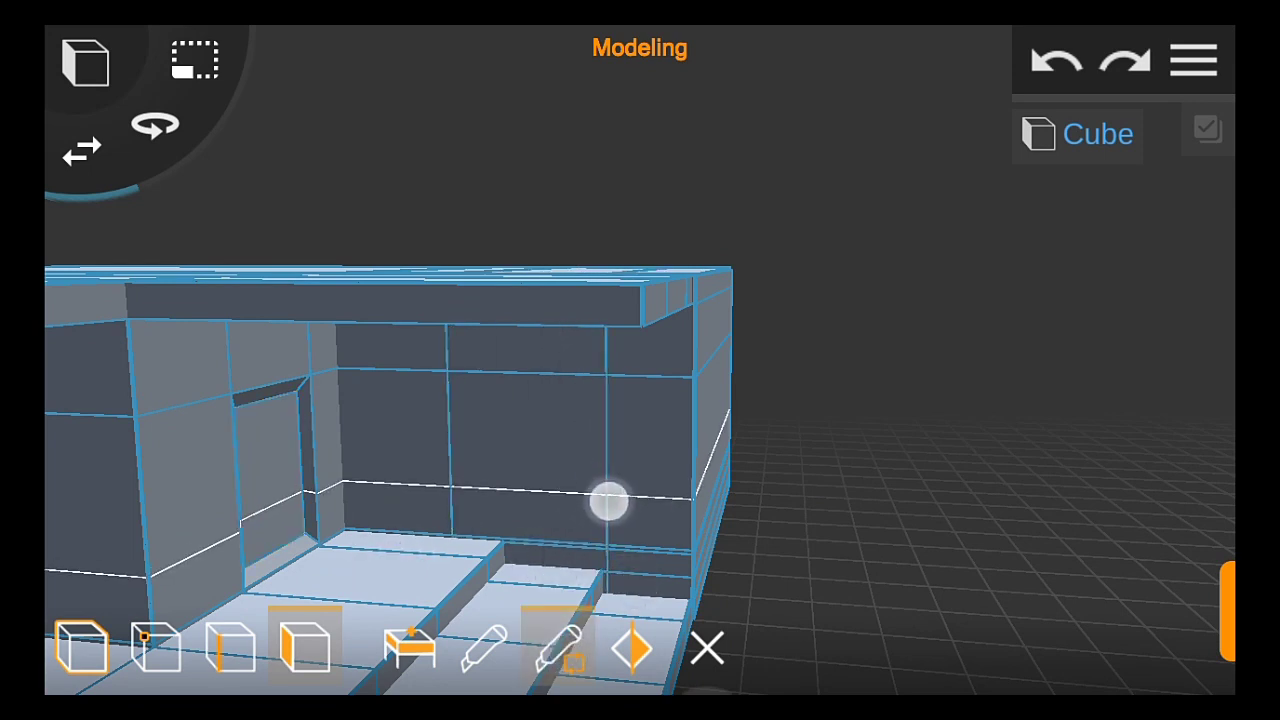
left_click(553, 433)
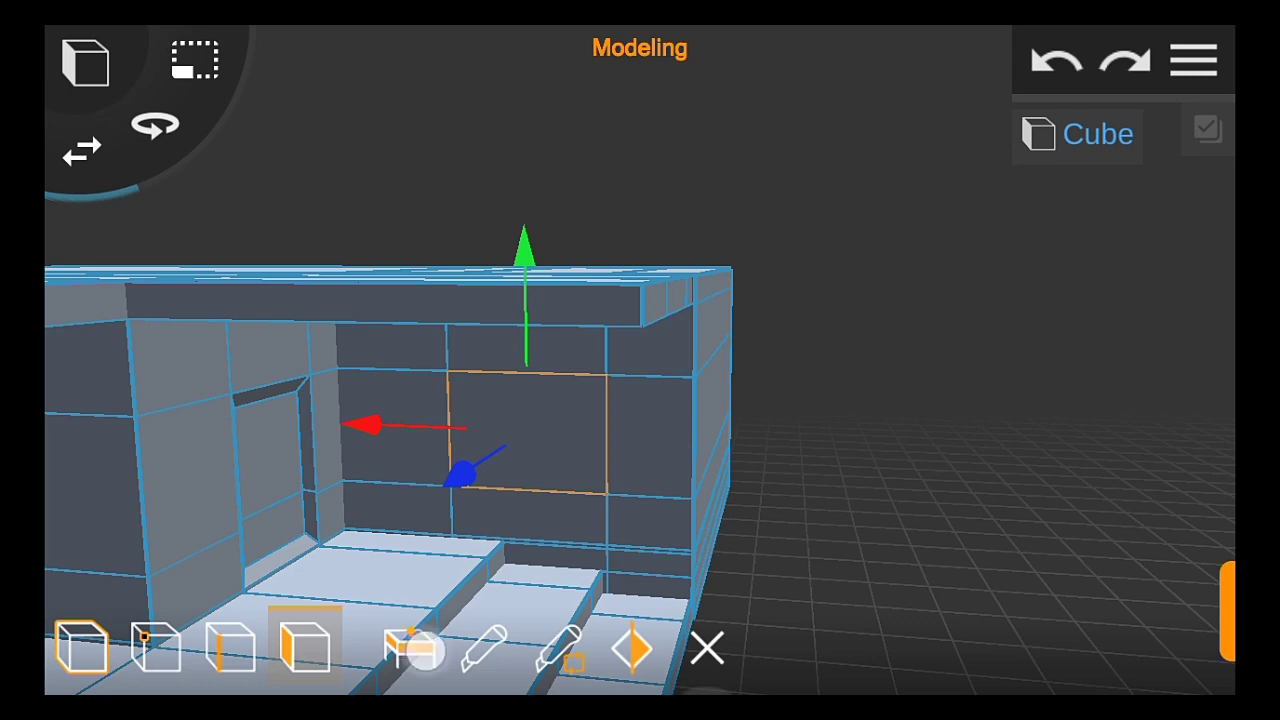
left_click(425, 650)
left_click_drag(460, 475, 391, 537)
left_click_drag(423, 300, 297, 477)
left_click(65, 168)
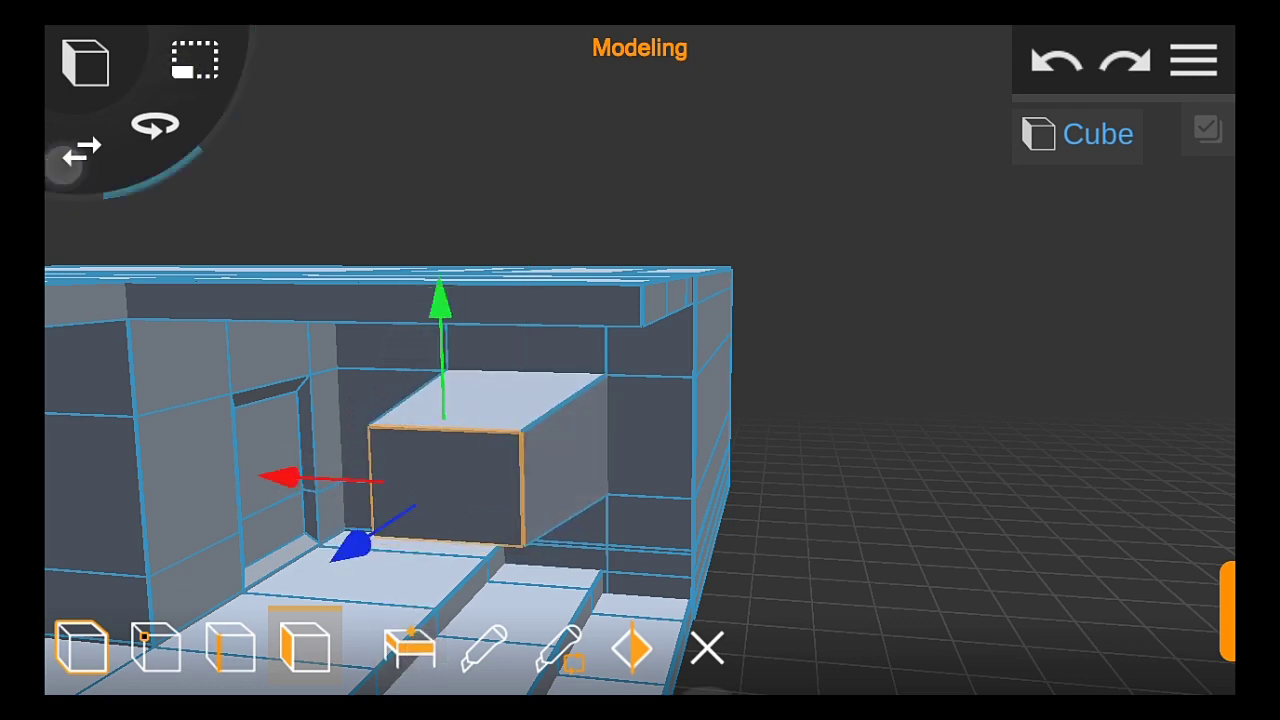
mouse_move(352, 543)
left_mouse_down()
mouse_move(488, 464)
mouse_move(889, 521)
mouse_move(1020, 494)
mouse_move(871, 480)
mouse_move(867, 497)
left_mouse_up()
left_click(82, 648)
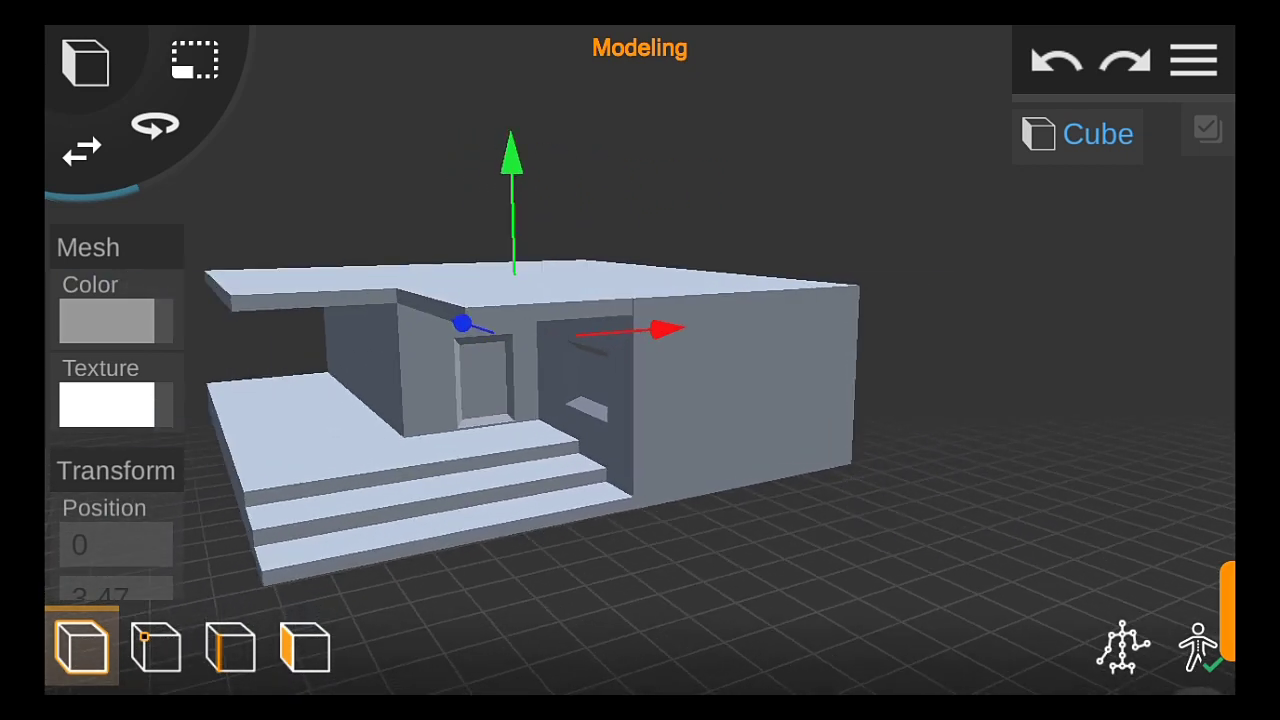
mouse_move(867, 497)
left_mouse_down()
mouse_move(843, 480)
mouse_move(877, 460)
mouse_move(869, 443)
mouse_move(820, 466)
mouse_move(866, 457)
mouse_move(860, 429)
mouse_move(834, 431)
mouse_move(1066, 446)
mouse_move(1074, 420)
left_mouse_up()
Extrude a front wall face outward into a box and review the house from front angles
left_click(305, 648)
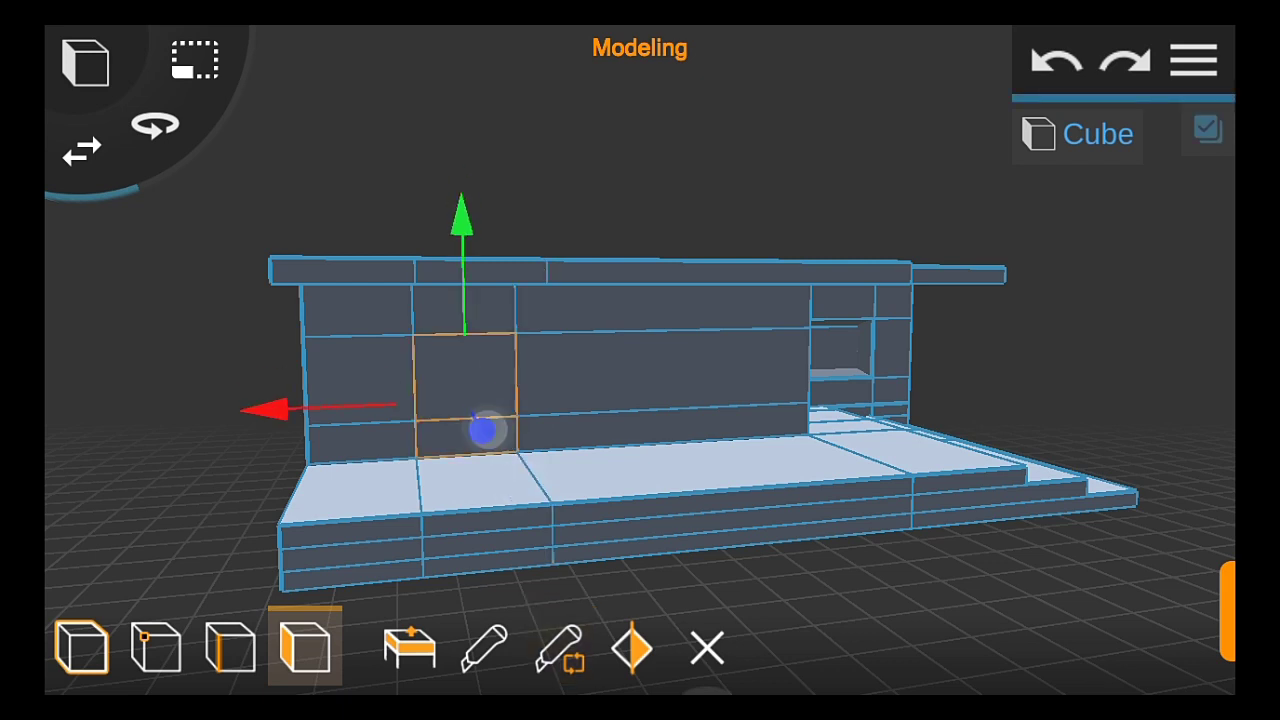
scroll(533, 500, "down", 3)
left_click(410, 648)
left_click_drag(620, 451, 175, 82)
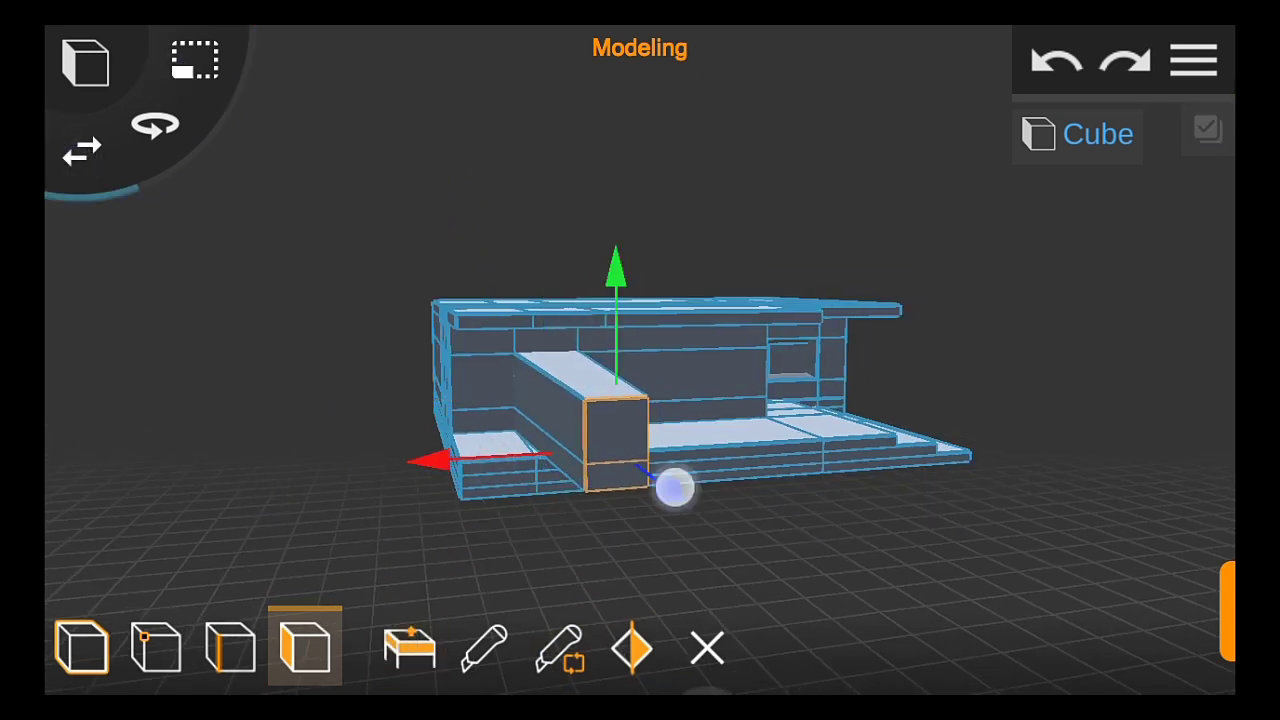
scroll(628, 480, "up", 5)
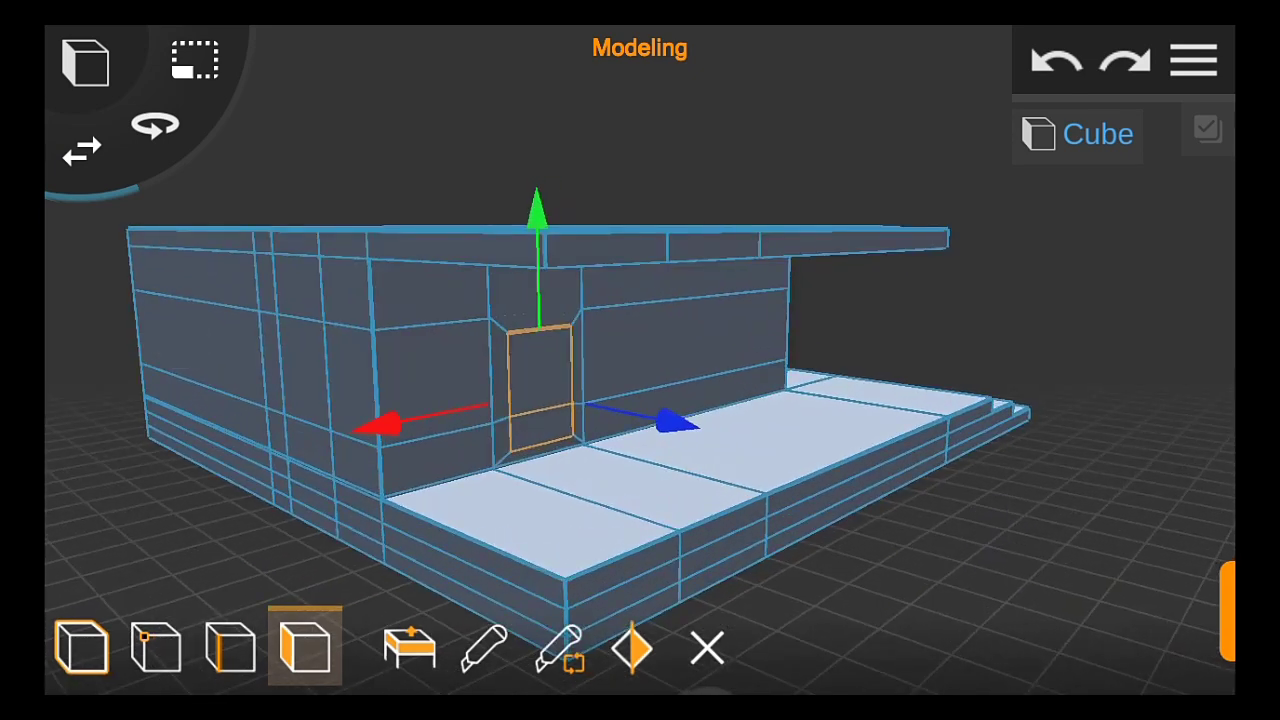
left_click(82, 648)
scroll(490, 527, "down", 5)
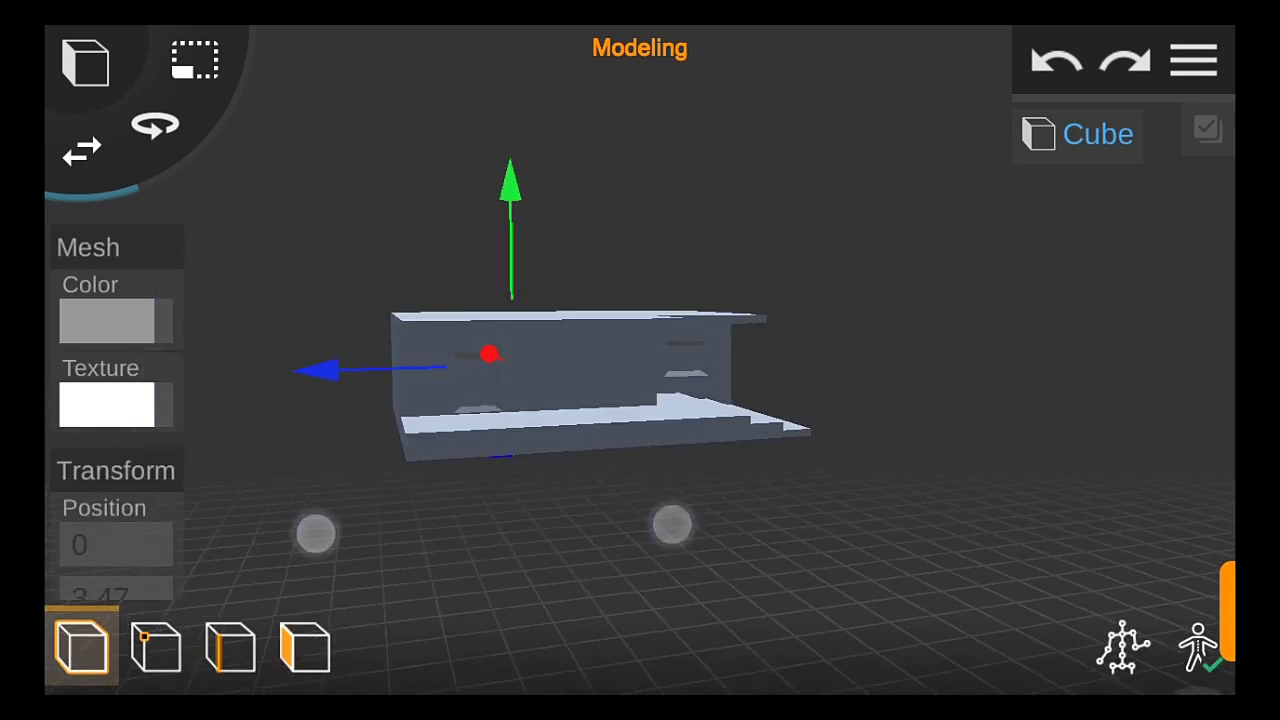
left_click_drag(671, 523, 831, 486)
scroll(610, 470, "up", 2)
mouse_move(1008, 493)
left_mouse_down()
mouse_move(969, 429)
mouse_move(854, 497)
mouse_move(876, 569)
mouse_move(826, 546)
left_mouse_up()
left_click(305, 648)
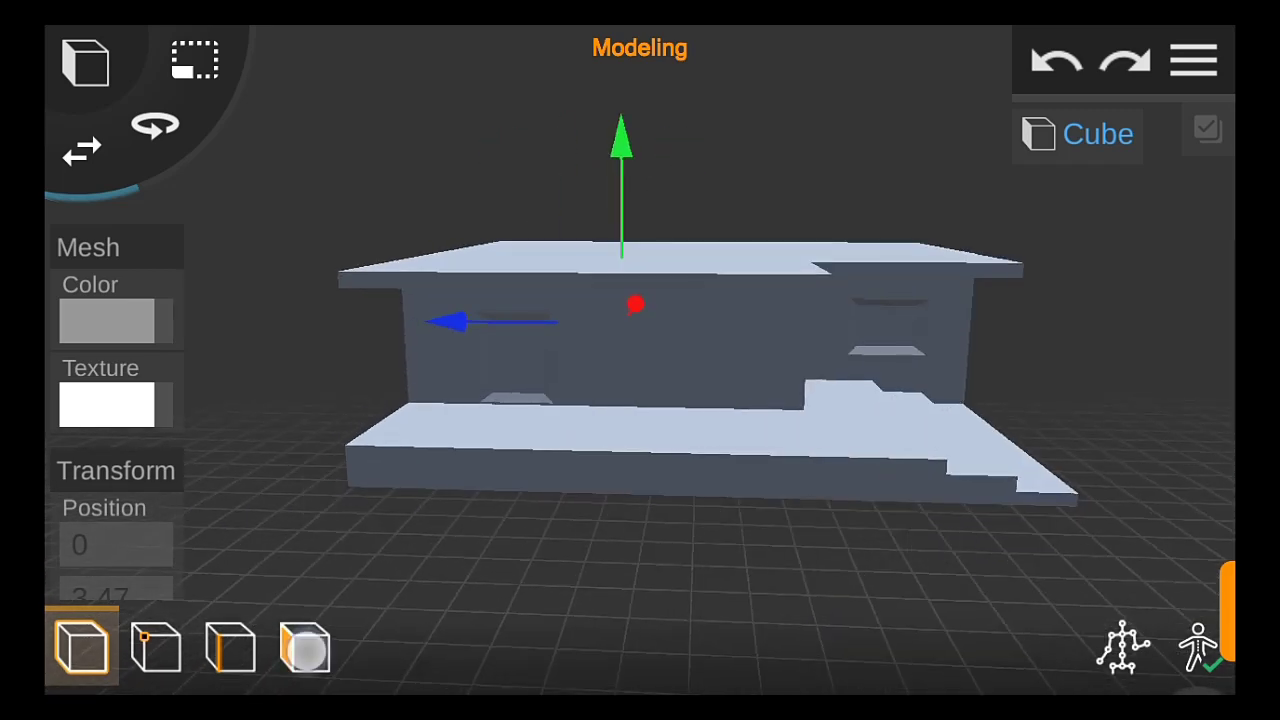
Zoom to the porch's front-left corner, pick the post's faces, then zoom onto the steps
mouse_move(966, 571)
left_mouse_down()
mouse_move(1053, 571)
mouse_move(1000, 575)
left_mouse_up()
left_click(555, 648)
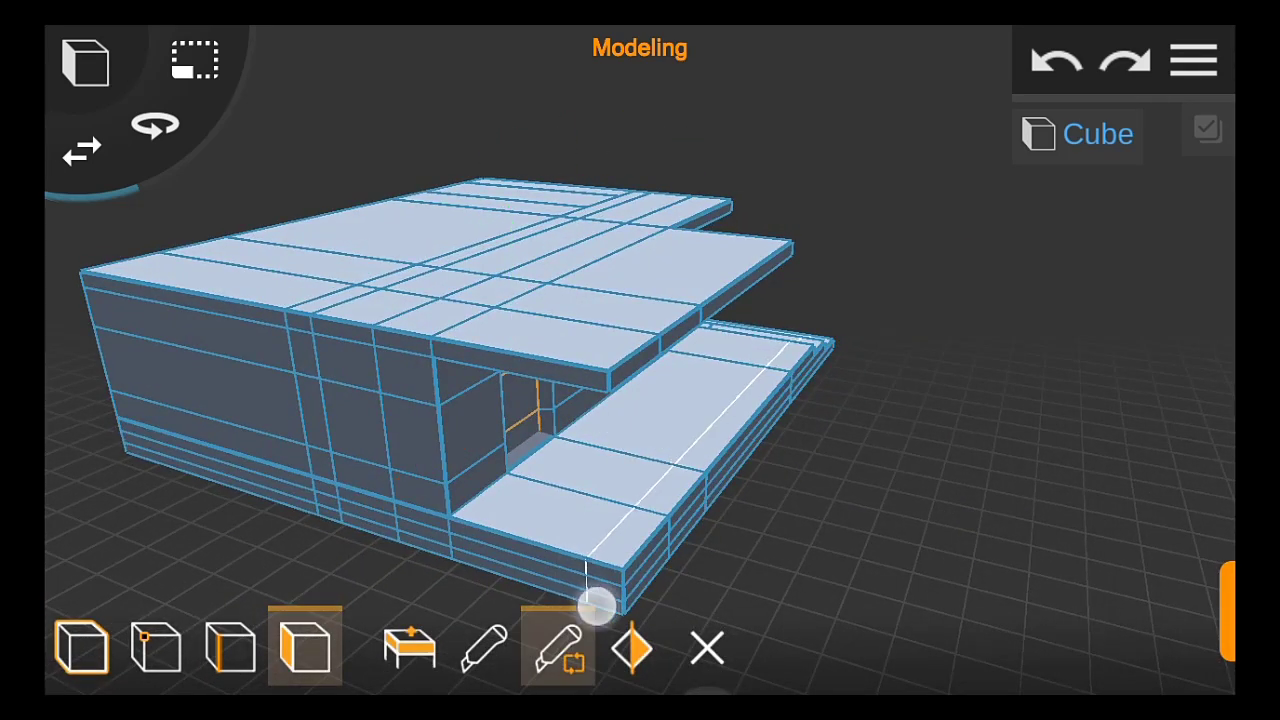
mouse_move(864, 538)
left_mouse_down()
mouse_move(977, 574)
mouse_move(1029, 563)
mouse_move(928, 548)
mouse_move(946, 534)
left_mouse_up()
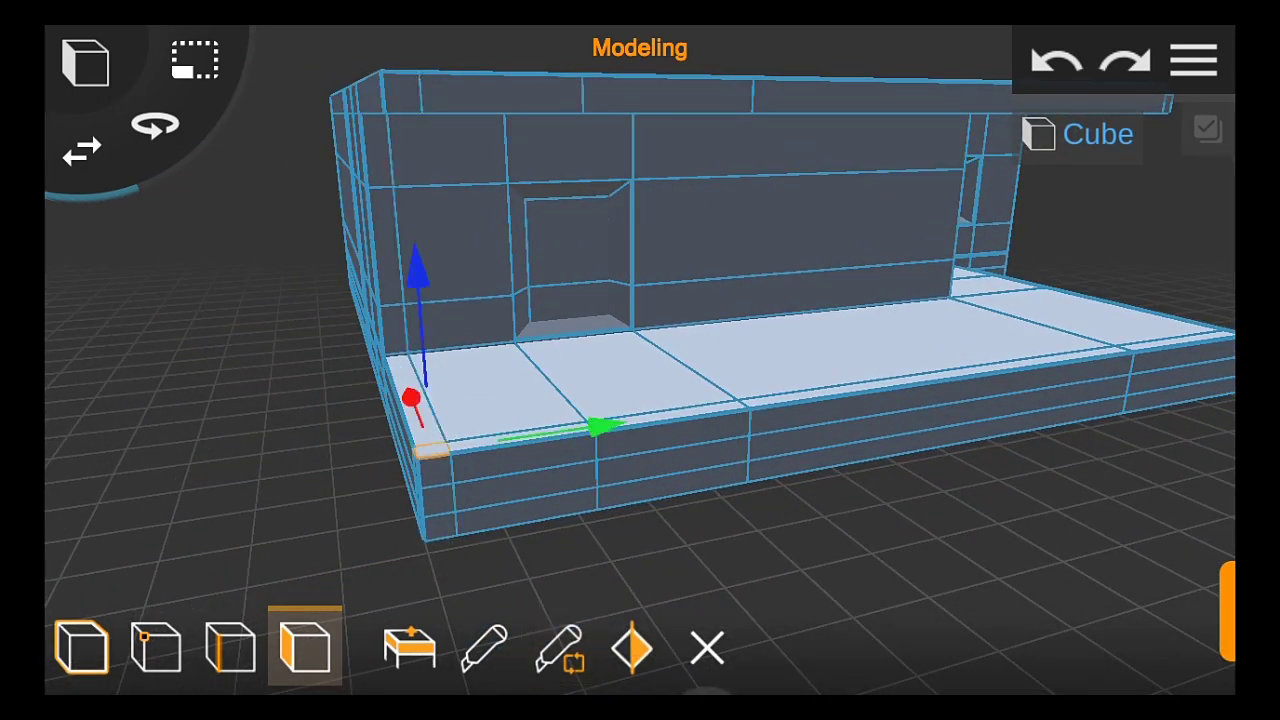
mouse_move(870, 480)
left_mouse_down()
mouse_move(706, 451)
mouse_move(849, 563)
mouse_move(818, 561)
mouse_move(849, 508)
left_mouse_up()
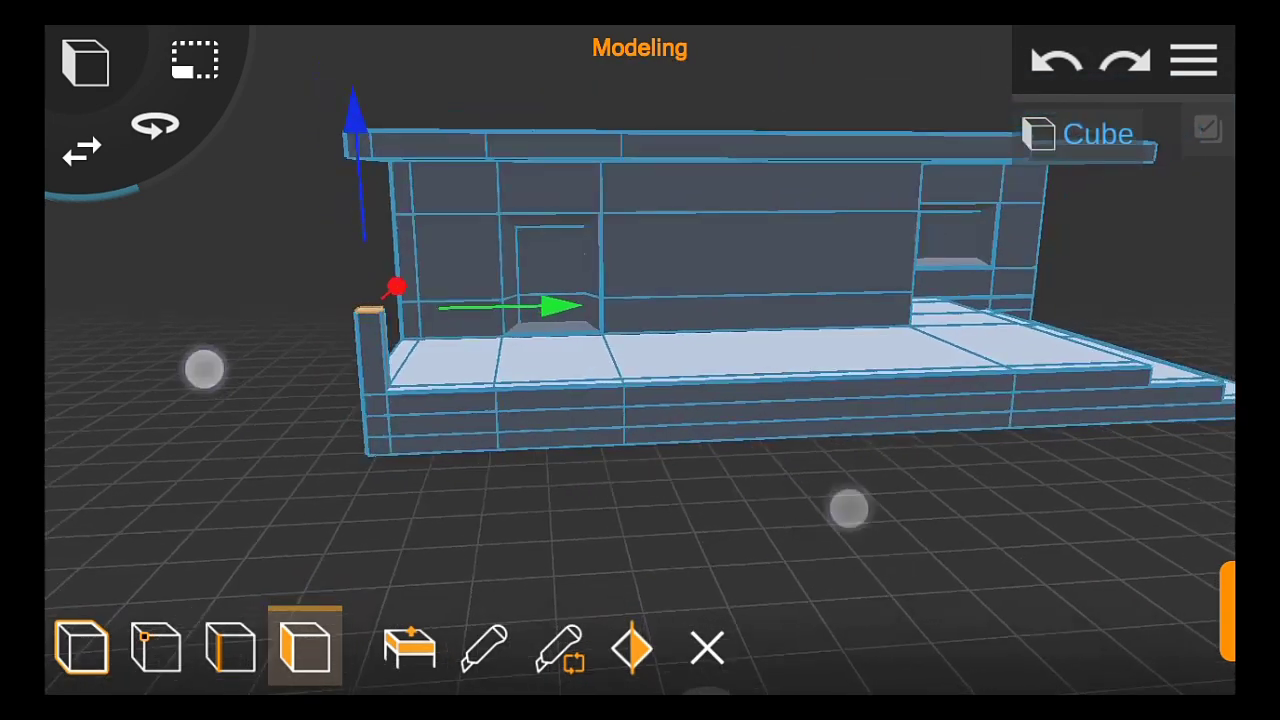
mouse_move(757, 486)
left_mouse_down()
mouse_move(809, 443)
mouse_move(997, 511)
left_mouse_up()
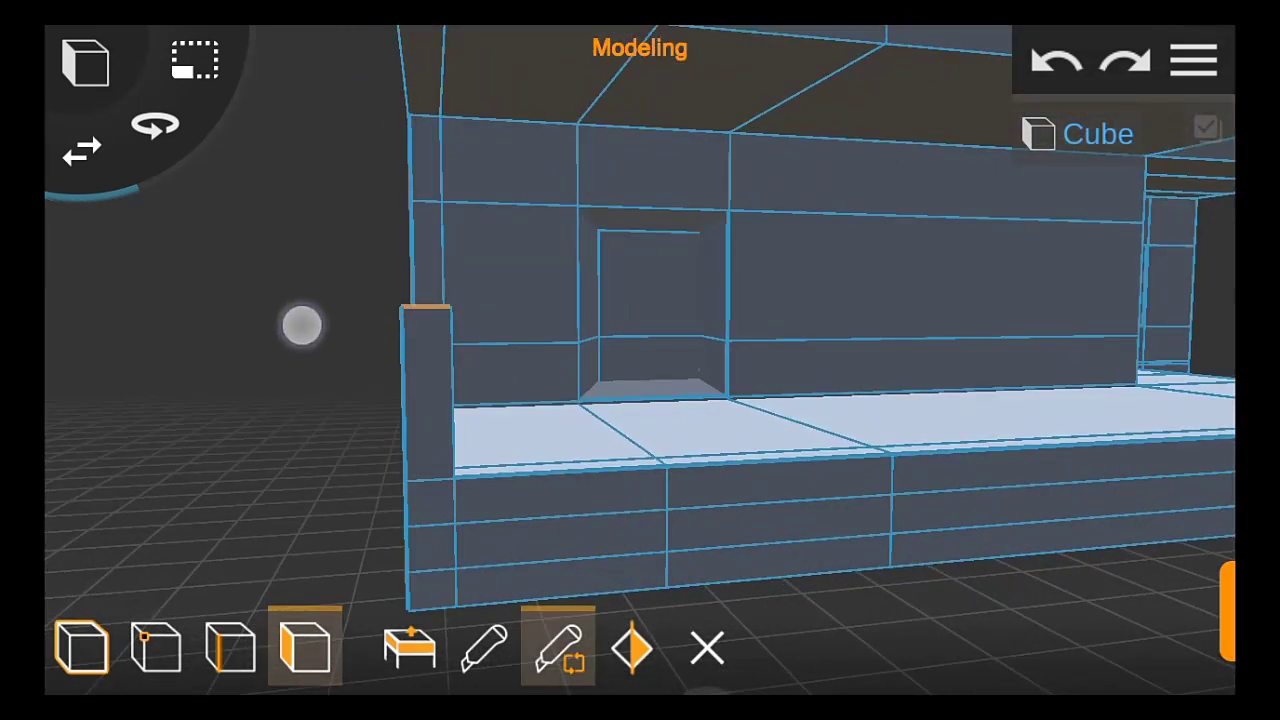
left_click(376, 322)
left_click(558, 648)
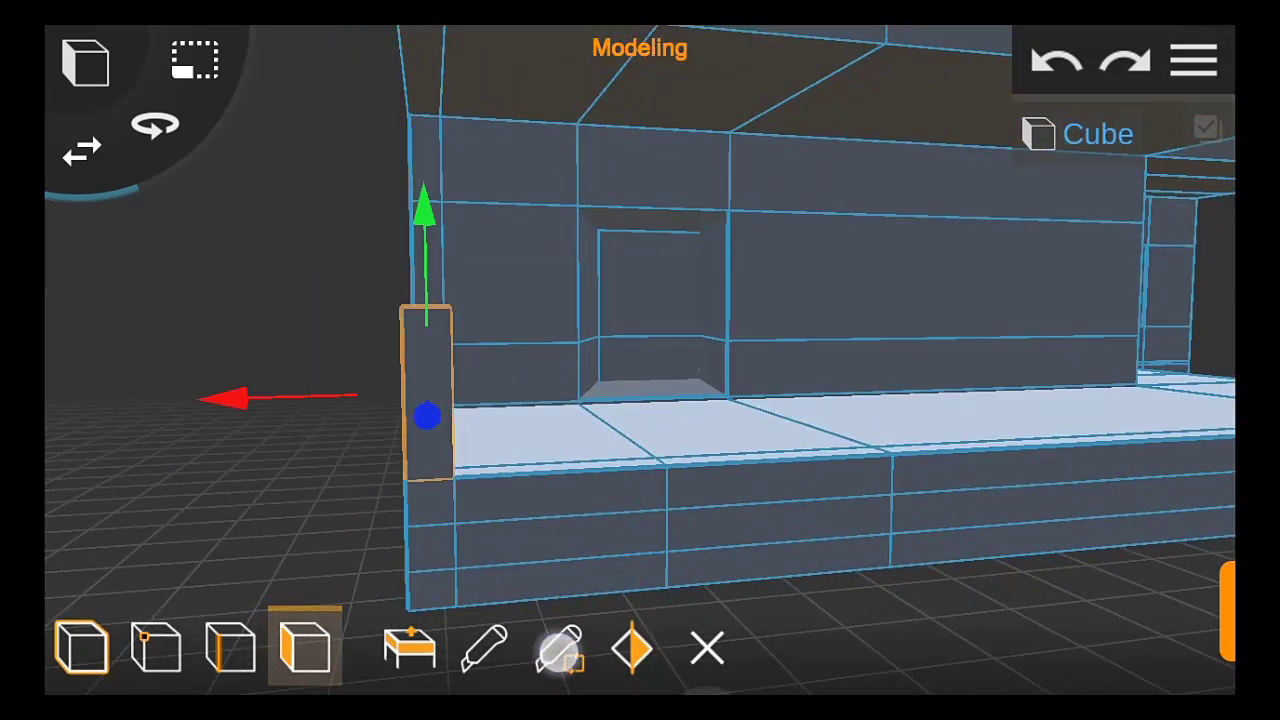
left_click(367, 305)
left_click_drag(700, 560, 797, 567)
mouse_move(924, 551)
left_mouse_down()
mouse_move(1003, 610)
mouse_move(1008, 645)
left_mouse_up()
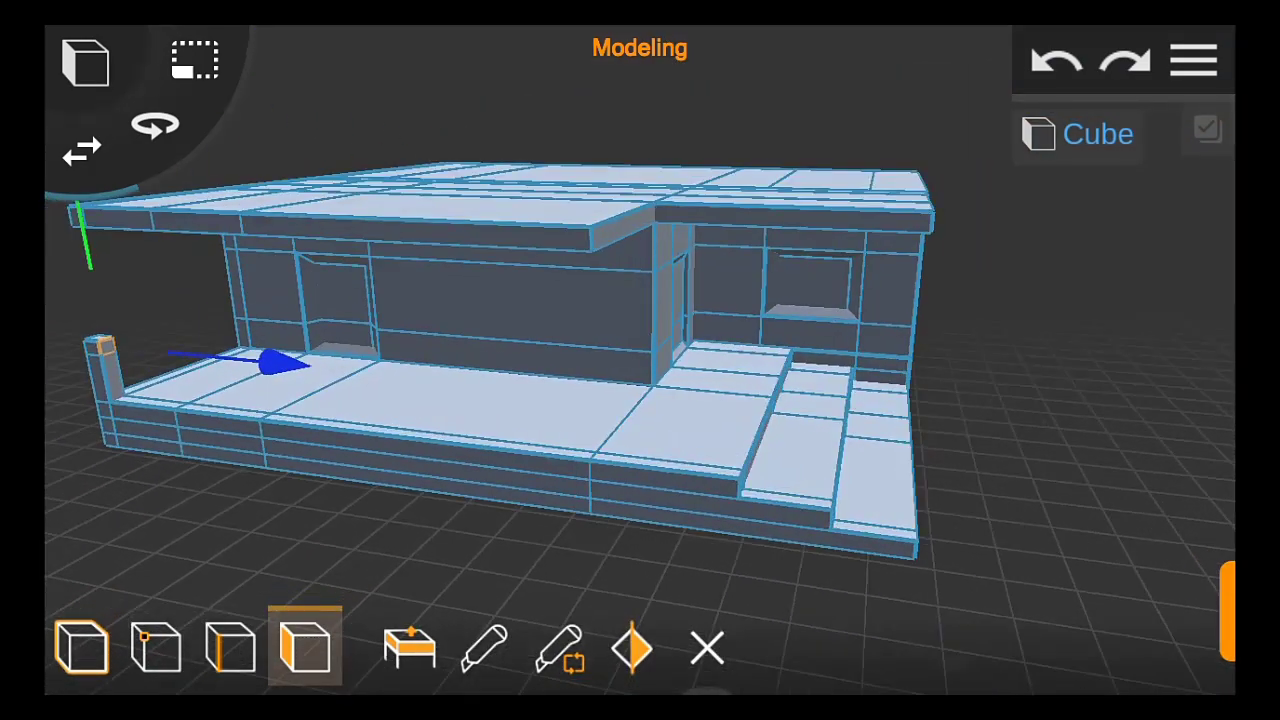
mouse_move(972, 548)
left_mouse_down()
mouse_move(1120, 580)
mouse_move(943, 483)
left_mouse_up()
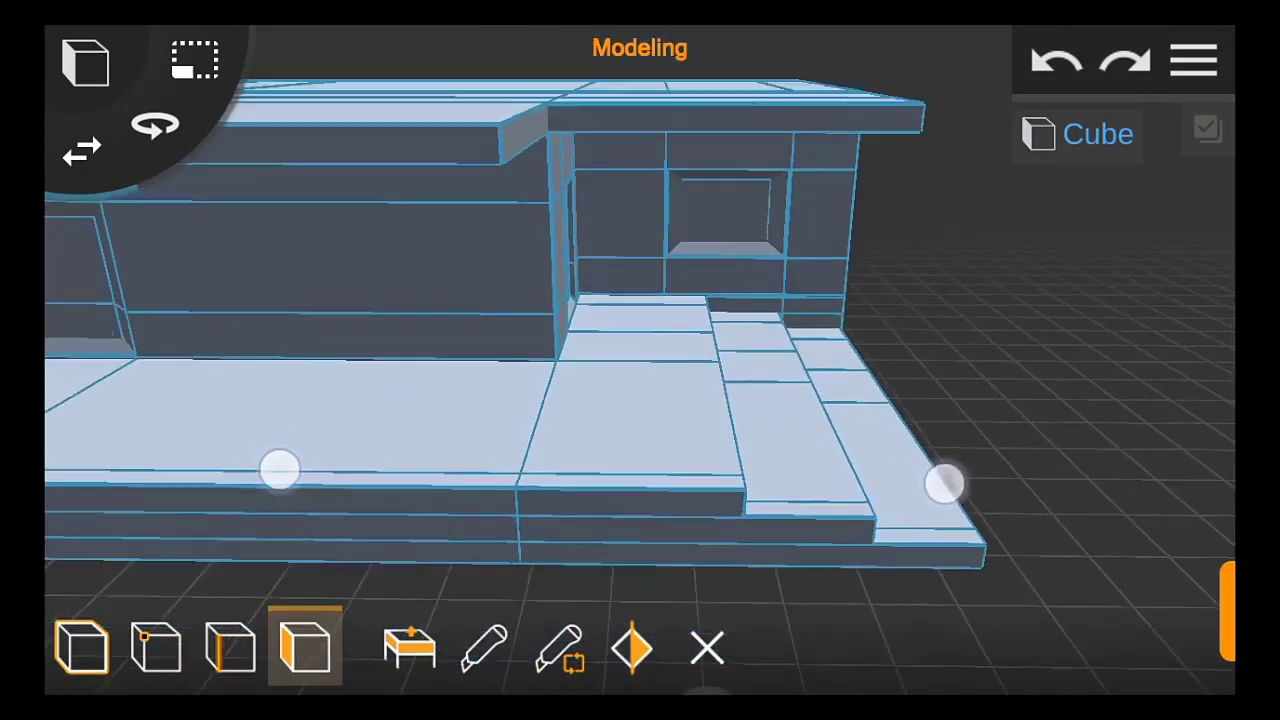
Add an edge loop across the entrance step and raise a post from it
left_click(558, 648)
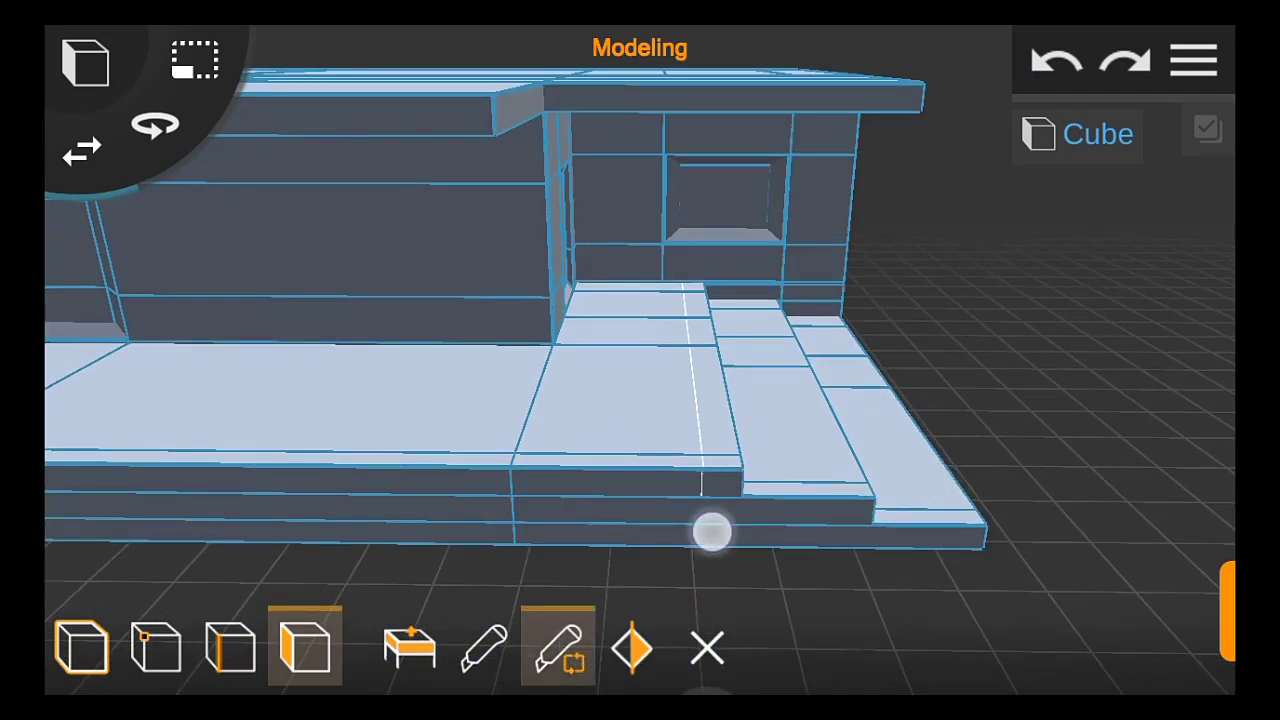
left_click(728, 556)
left_click_drag(733, 290, 737, 251)
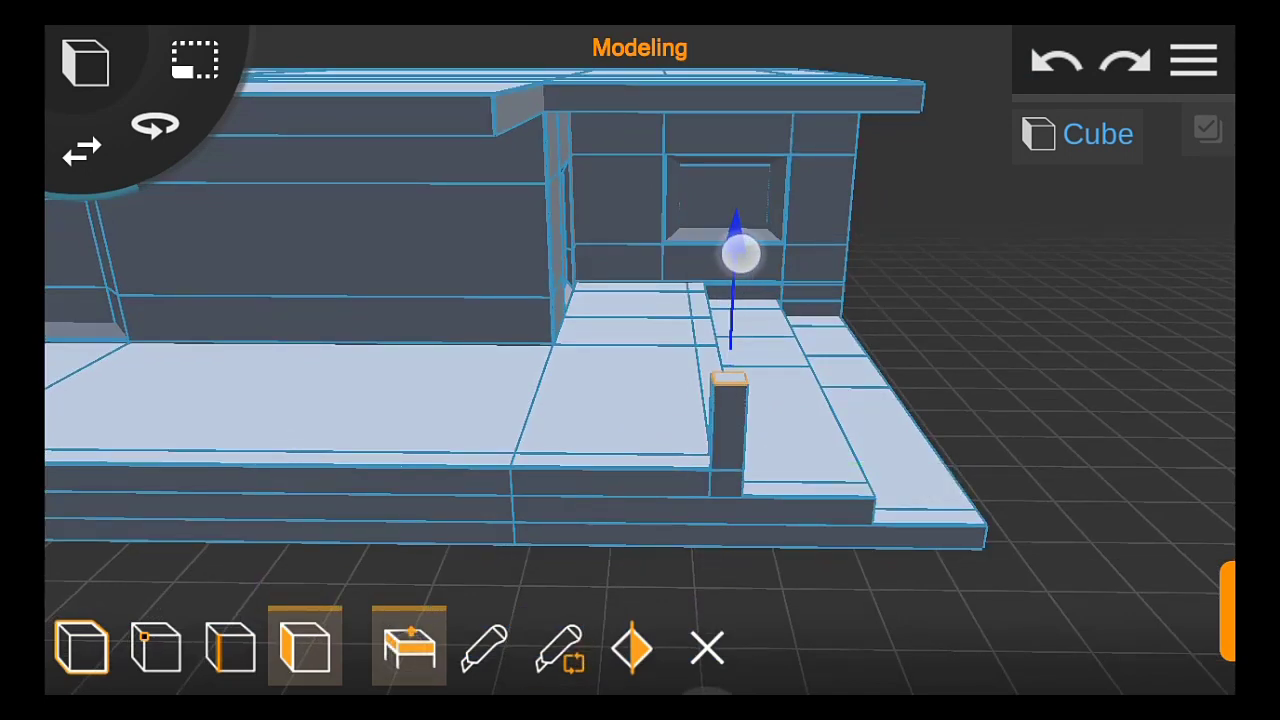
Run the top rail along the porch front to meet the post, then return to object mode
left_click_drag(945, 529, 839, 402)
left_click_drag(366, 491, 306, 512)
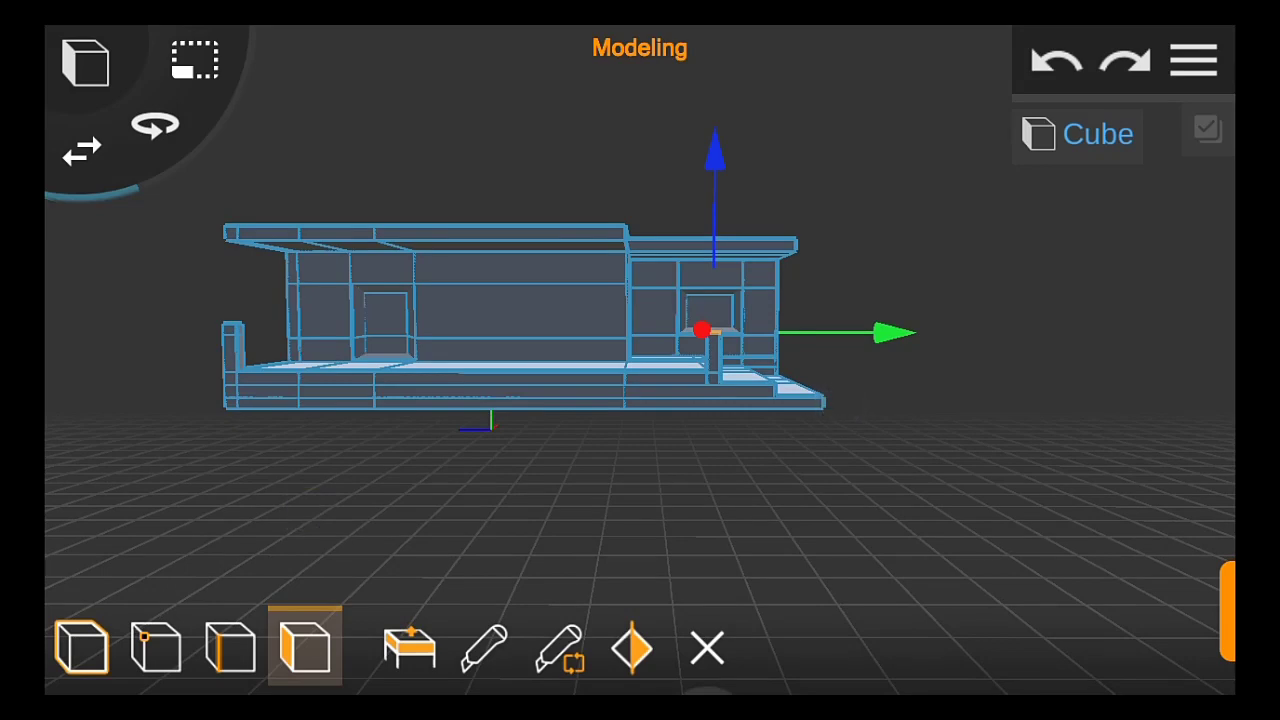
left_click_drag(300, 410, 130, 400)
left_click_drag(850, 460, 1078, 478)
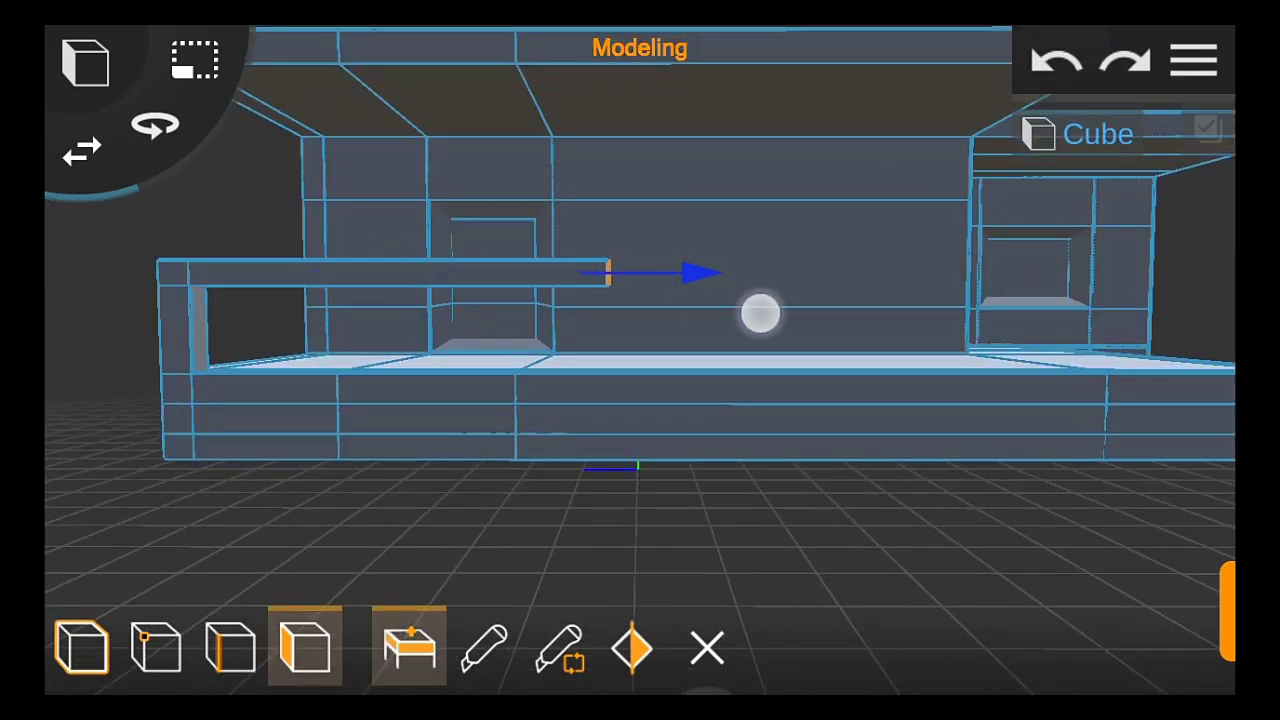
left_click_drag(760, 311, 760, 529)
left_click_drag(331, 543, 249, 483)
mouse_move(760, 529)
left_mouse_down()
mouse_move(960, 534)
mouse_move(569, 344)
mouse_move(839, 424)
left_mouse_up()
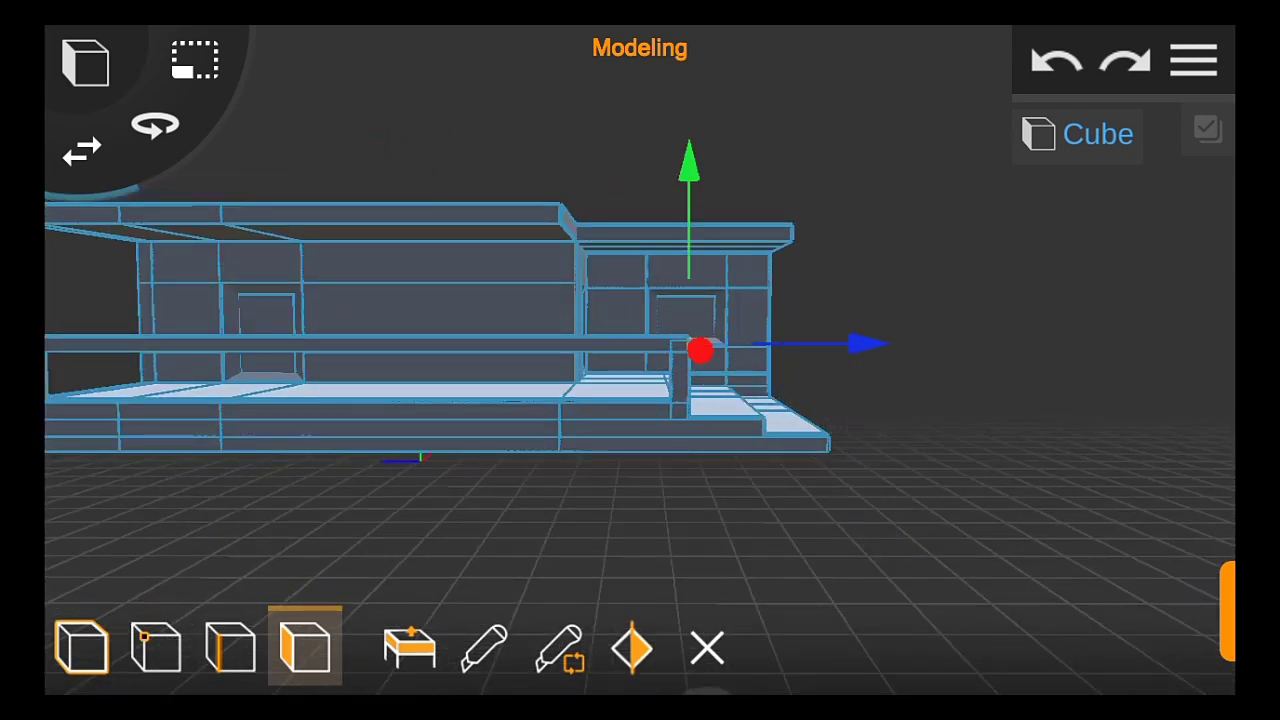
scroll(668, 475, "up", 5)
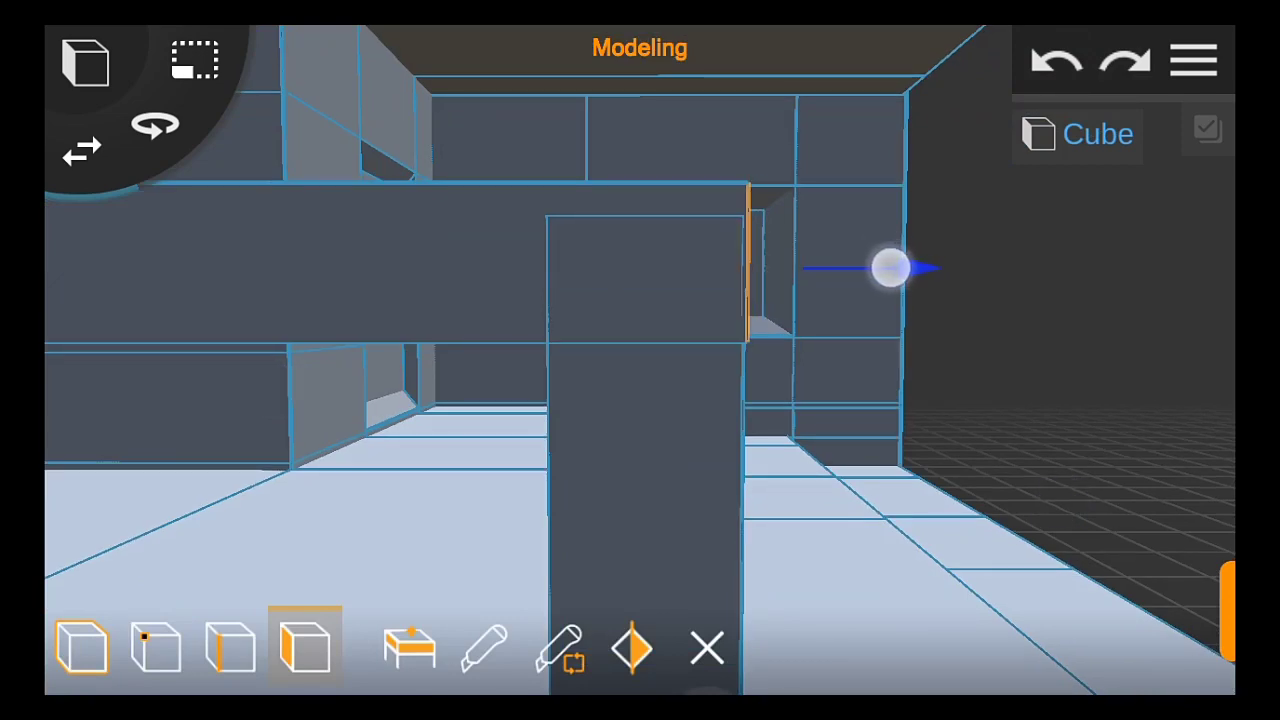
scroll(640, 395, "down", 5)
left_click(82, 647)
scroll(640, 360, "down", 3)
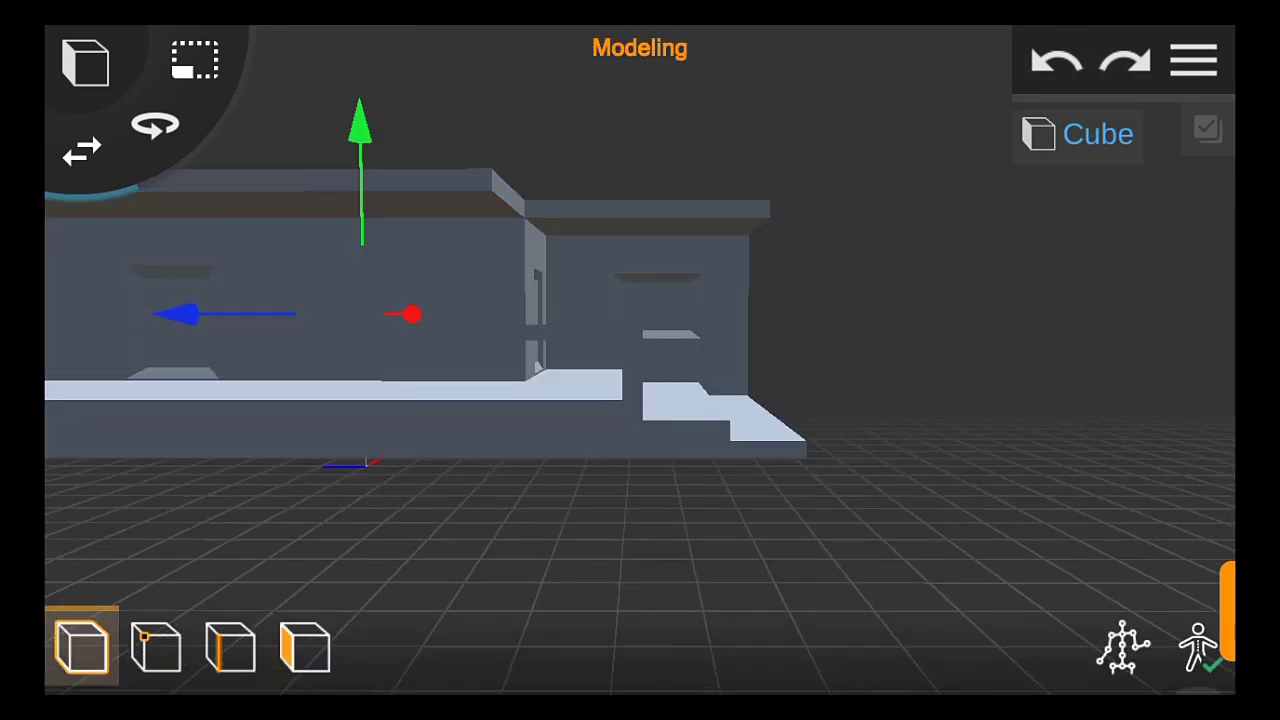
left_click_drag(850, 440, 998, 438)
scroll(595, 470, "down", 3)
mouse_move(811, 463)
left_mouse_down()
mouse_move(1049, 531)
mouse_move(1026, 500)
mouse_move(1092, 497)
mouse_move(992, 442)
left_mouse_up()
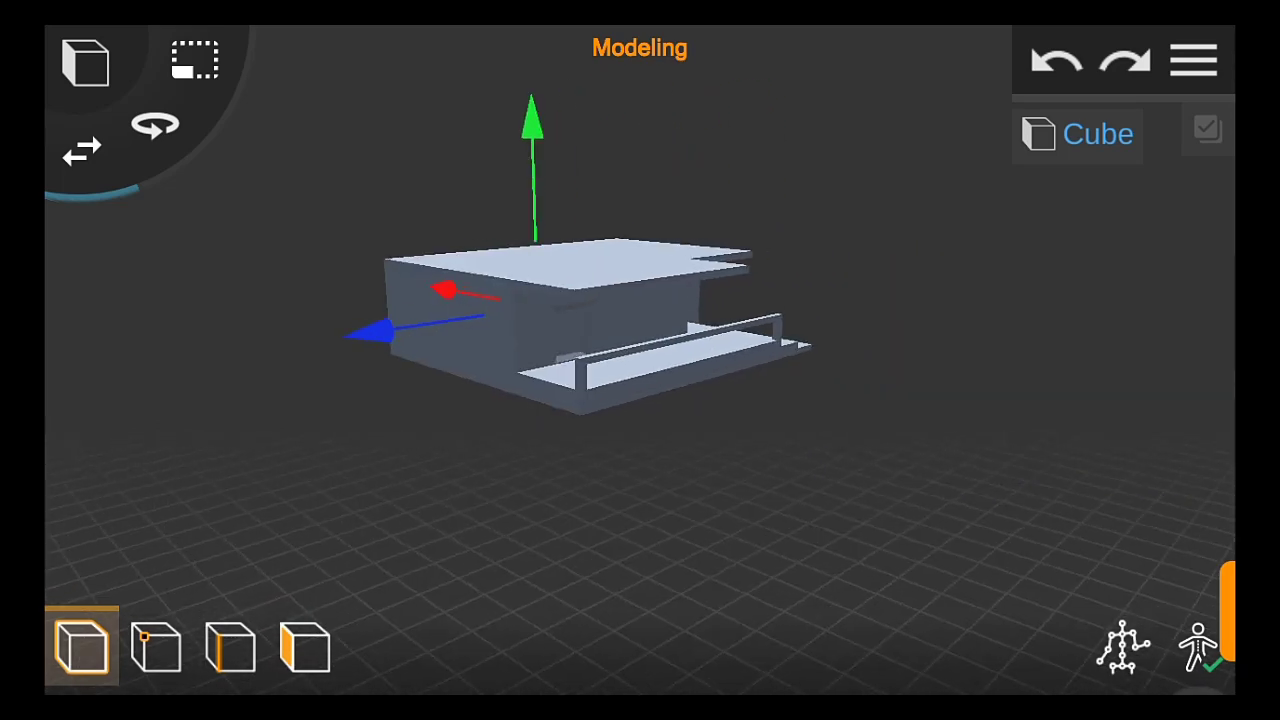
scroll(583, 467, "up", 3)
Push a side-wall face back into the wall to form a recessed doorway
left_click(305, 647)
scroll(578, 473, "up", 3)
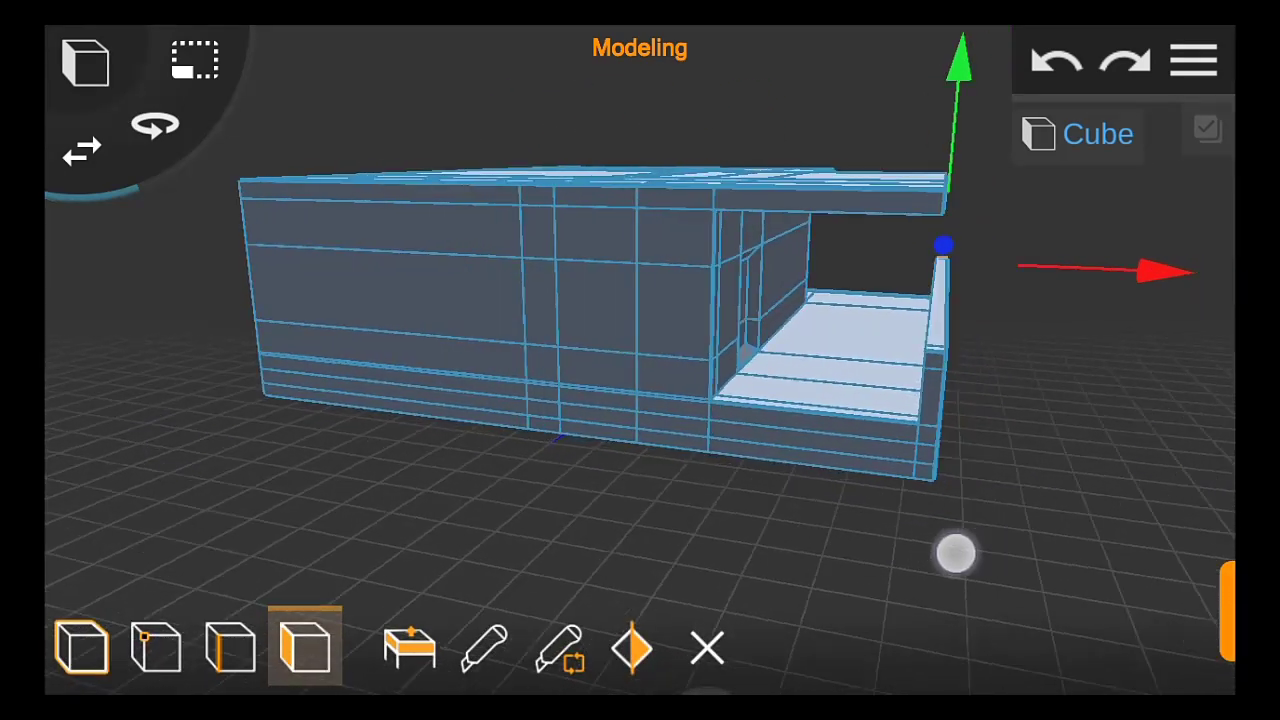
left_click_drag(955, 553, 880, 518)
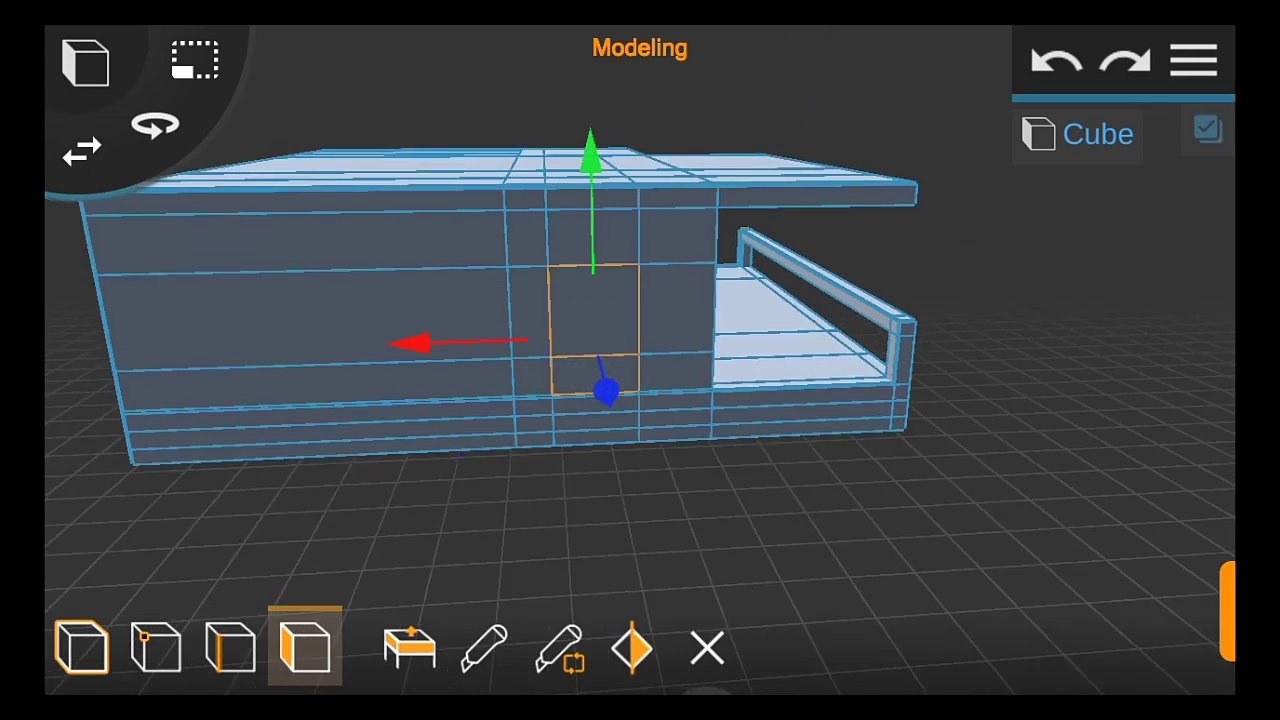
left_click_drag(1025, 530, 980, 512)
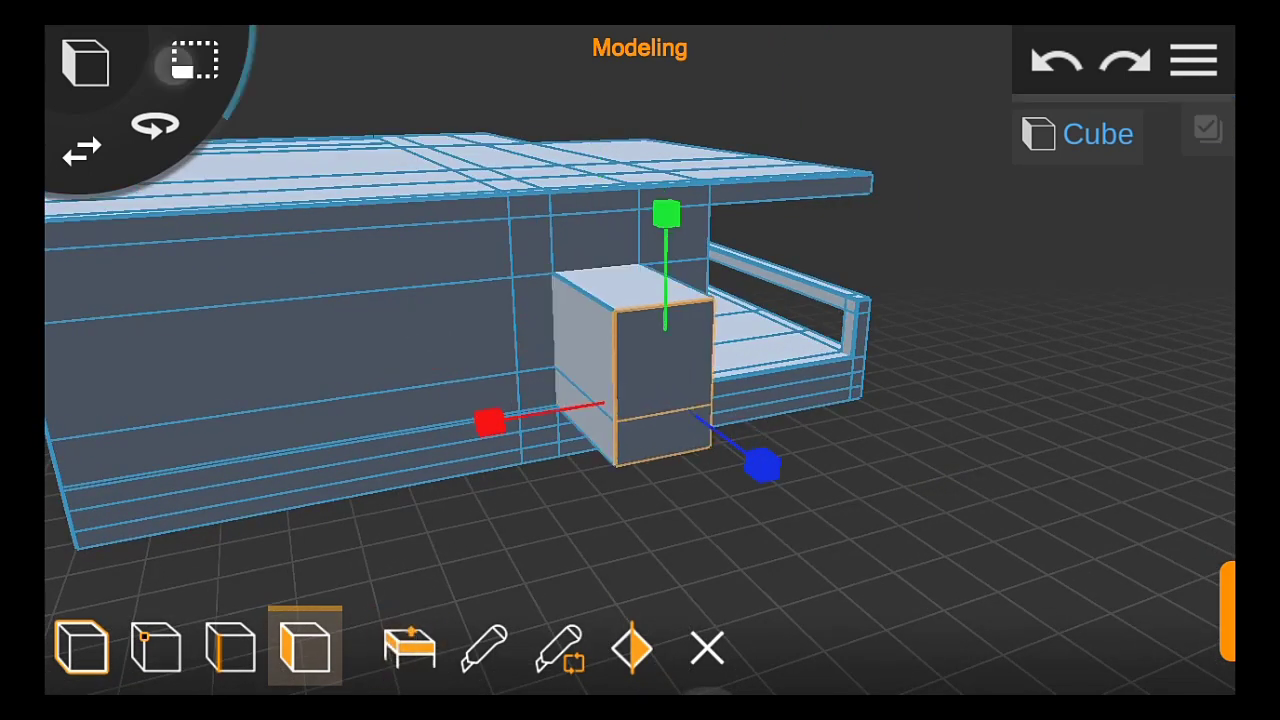
left_click_drag(686, 260, 540, 420)
left_click_drag(762, 464, 650, 400)
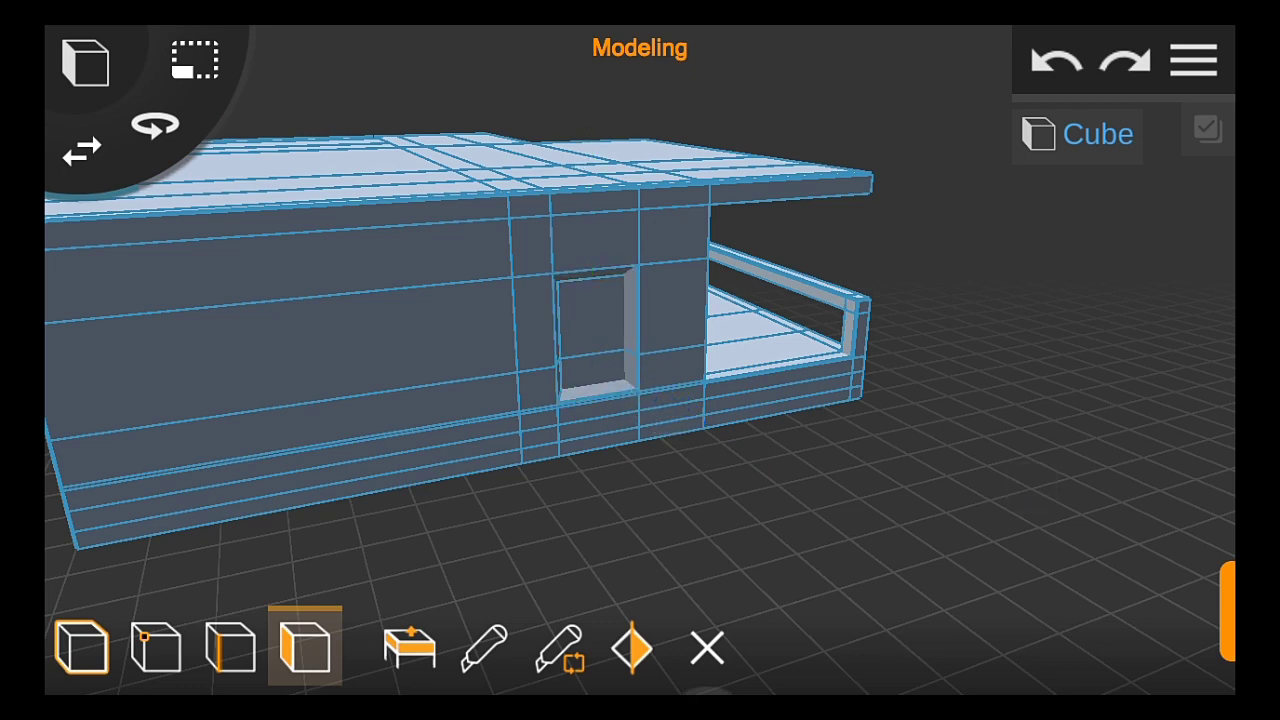
left_click_drag(585, 430, 619, 423)
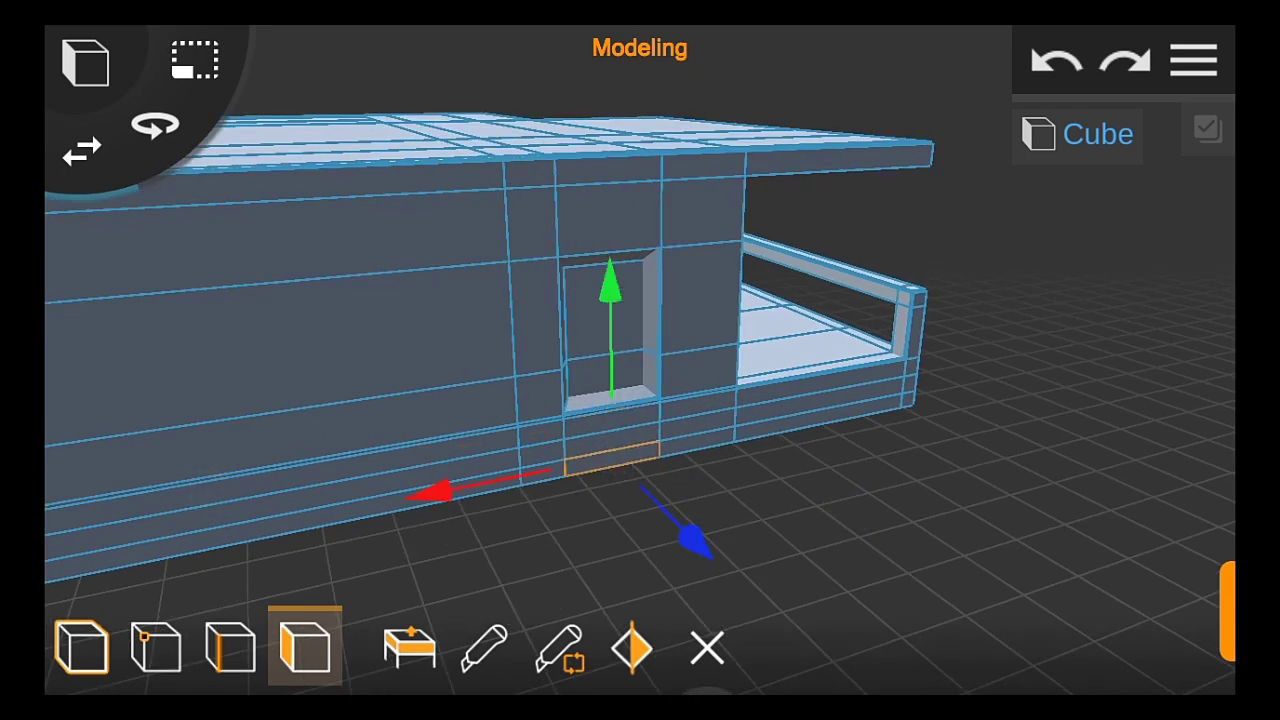
Extrude the floor face below the doorway outward twice as steps, then return to object mode
mouse_move(693, 540)
left_mouse_down()
mouse_move(728, 556)
mouse_move(734, 540)
left_mouse_up()
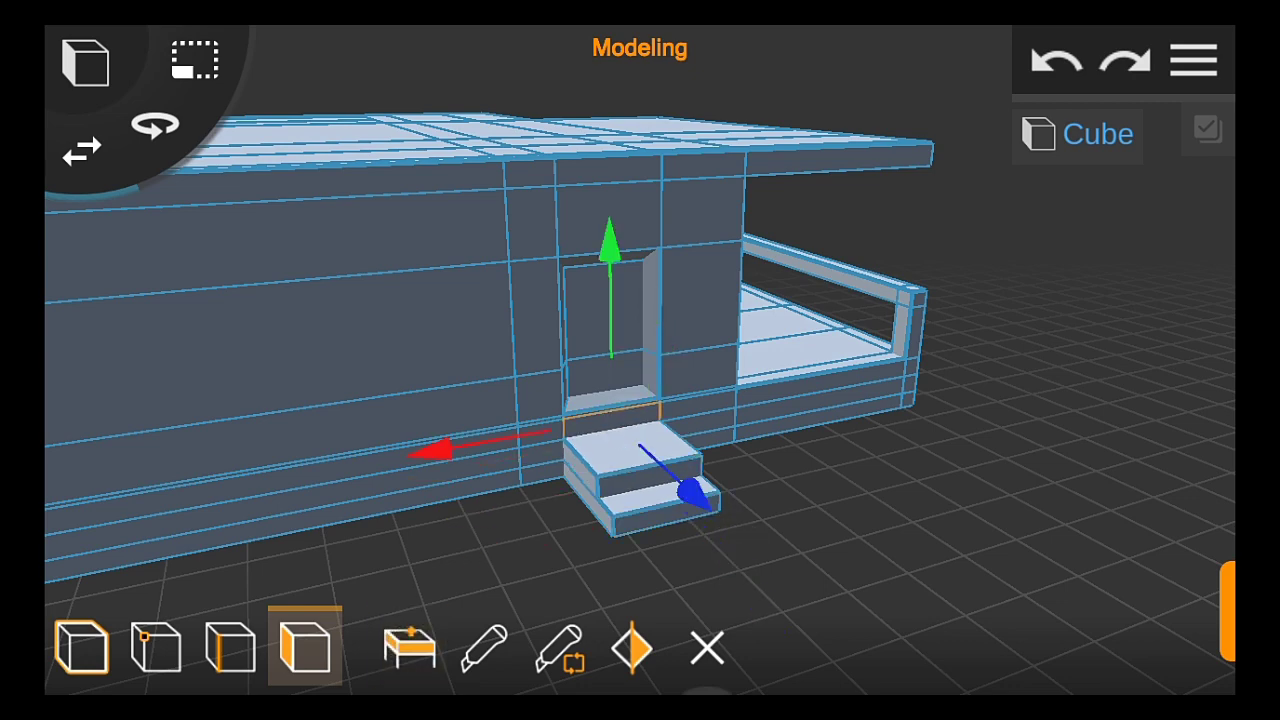
left_click_drag(692, 490, 710, 510)
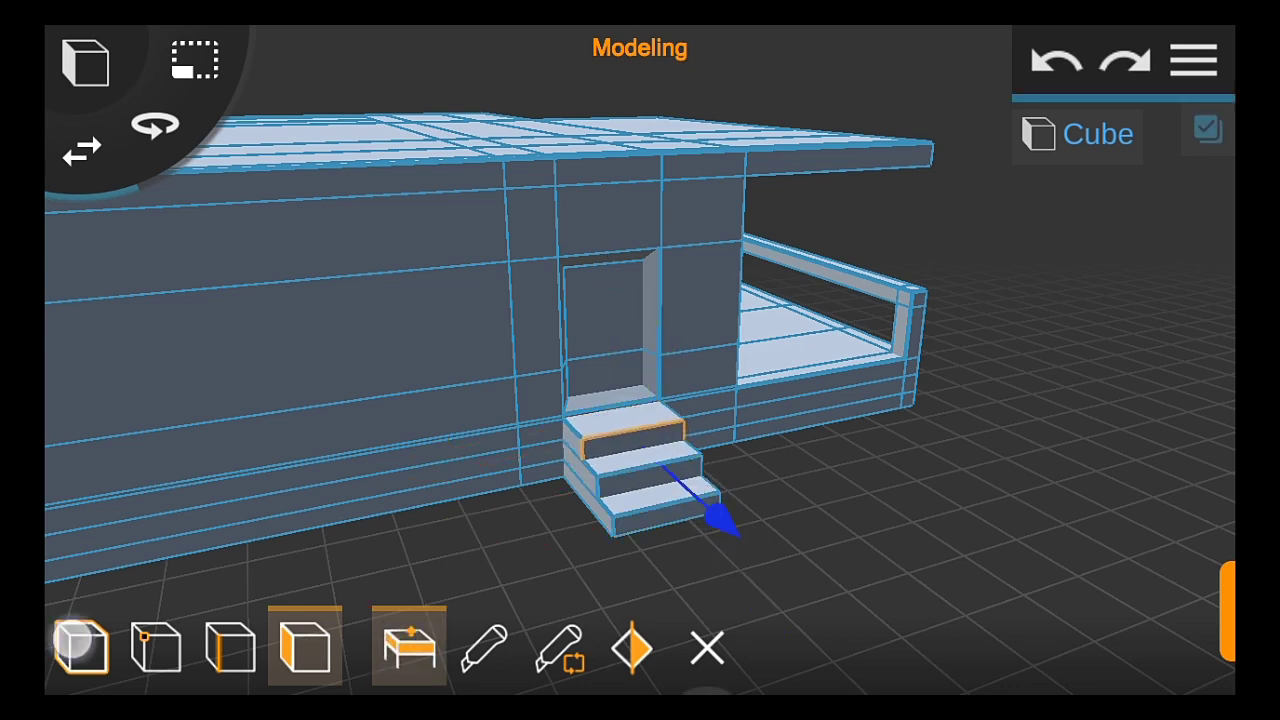
left_click(75, 643)
mouse_move(729, 457)
left_mouse_down()
mouse_move(824, 515)
mouse_move(771, 509)
mouse_move(994, 514)
mouse_move(954, 514)
left_mouse_up()
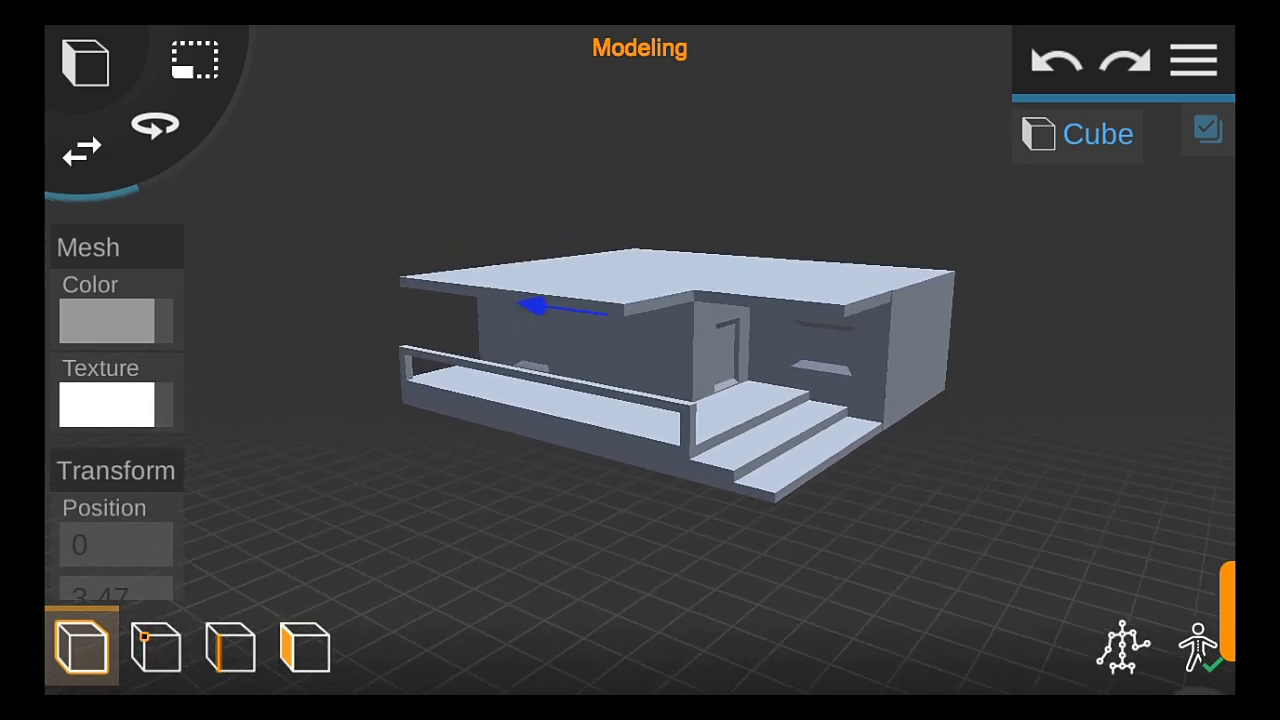
Select the rear roof faces and try an upward extrusion, then undo it
left_click(305, 648)
mouse_move(829, 514)
left_mouse_down()
mouse_move(963, 474)
mouse_move(1027, 296)
left_mouse_up()
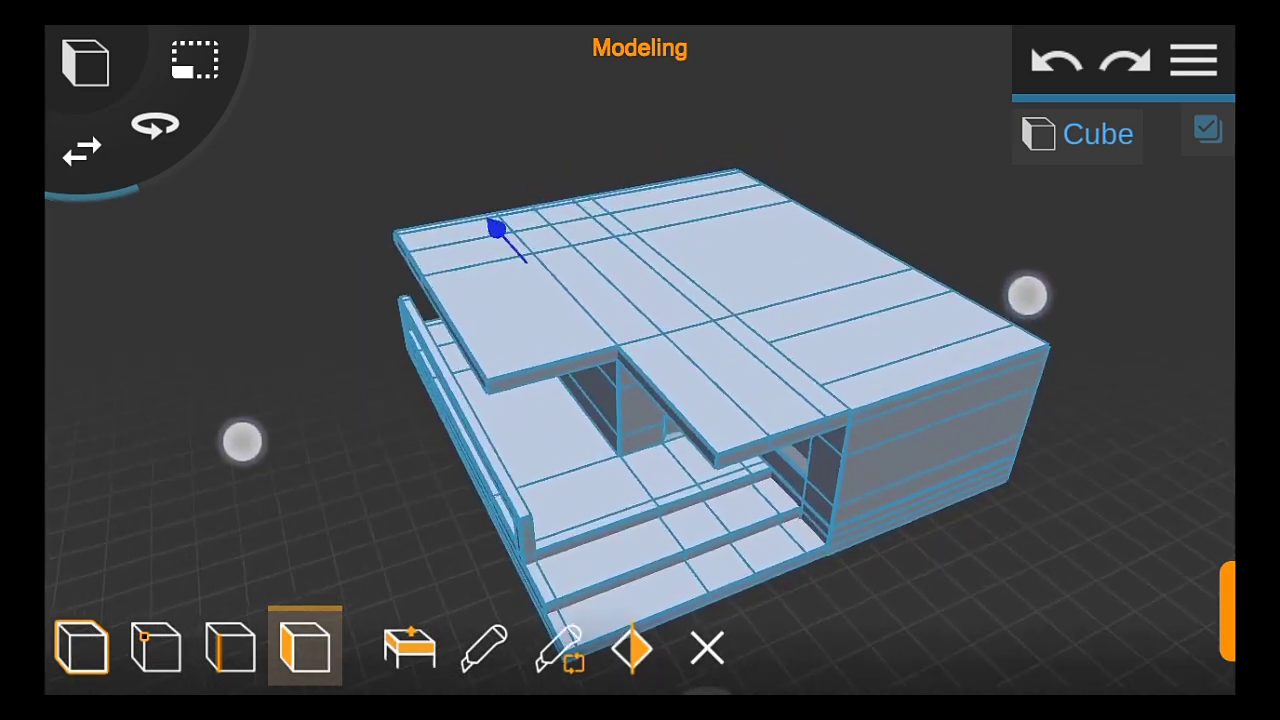
left_click_drag(242, 441, 181, 474)
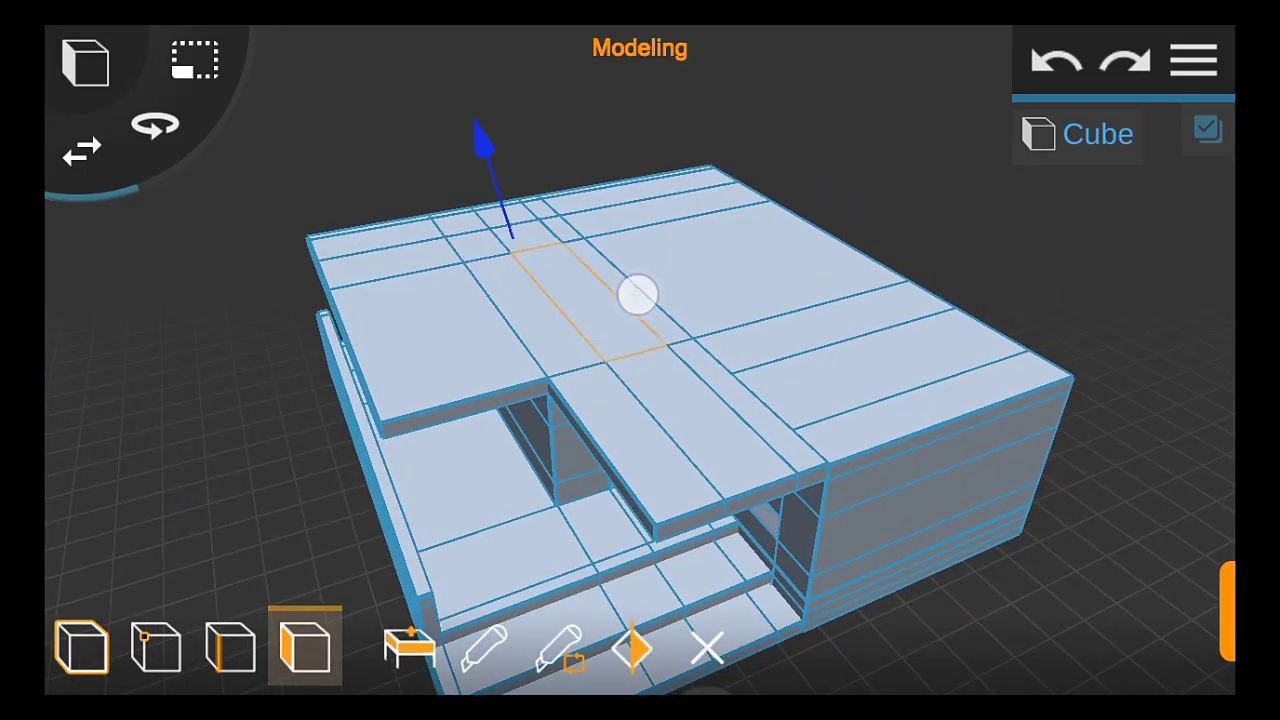
left_click(742, 267)
left_click_drag(309, 411, 1106, 349)
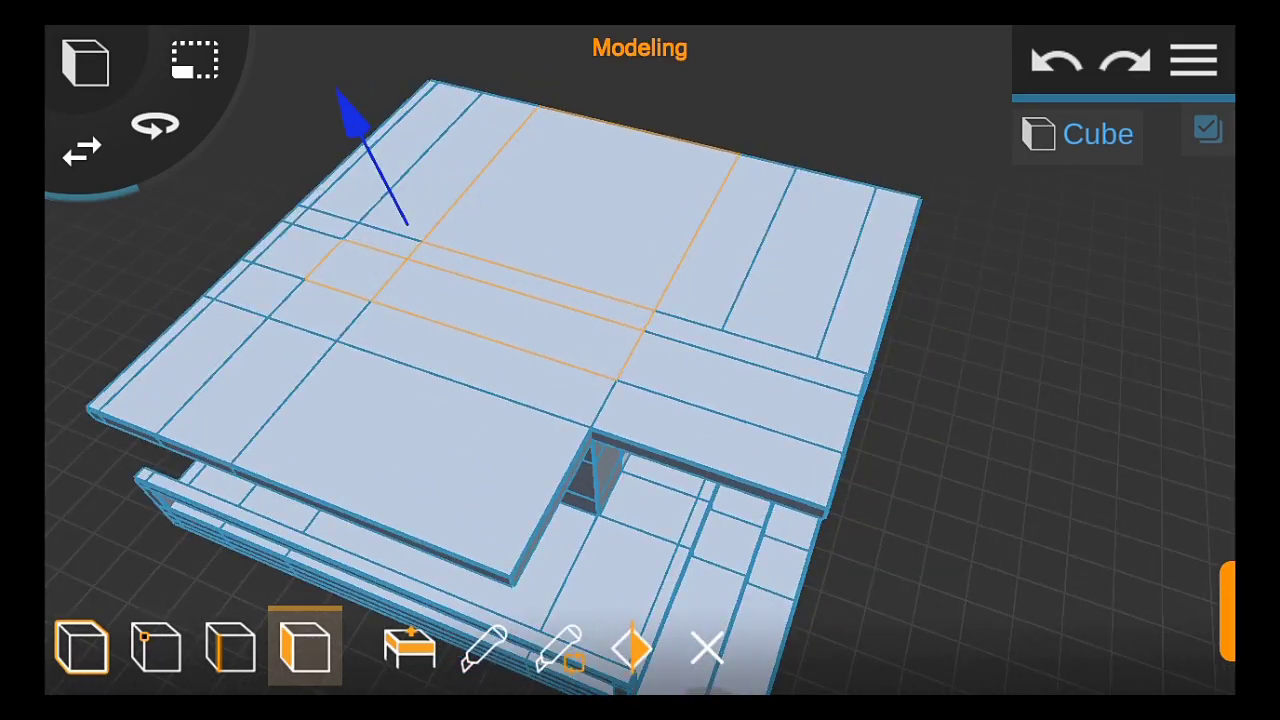
mouse_move(1062, 394)
left_mouse_down()
mouse_move(1091, 306)
mouse_move(1135, 257)
left_mouse_up()
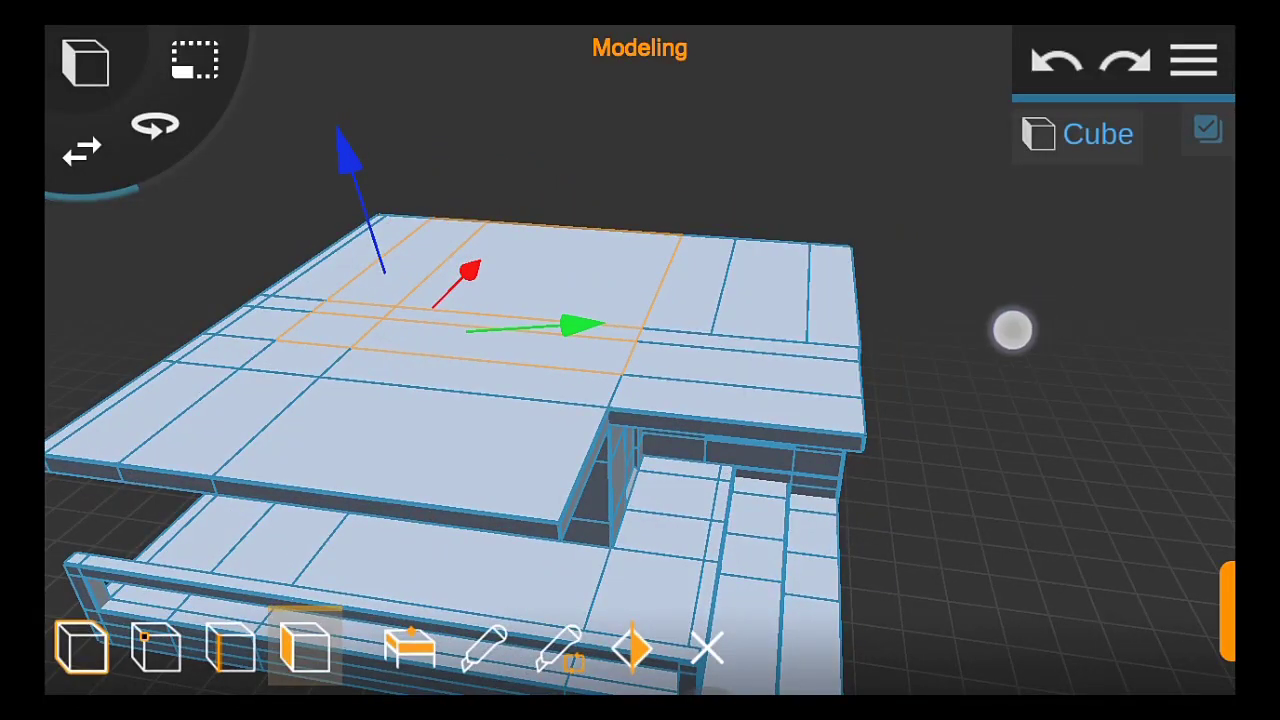
mouse_move(1012, 330)
left_mouse_down()
mouse_move(880, 366)
mouse_move(942, 323)
mouse_move(857, 369)
mouse_move(797, 360)
left_mouse_up()
mouse_move(1104, 365)
left_mouse_down()
mouse_move(1063, 249)
mouse_move(979, 227)
left_mouse_up()
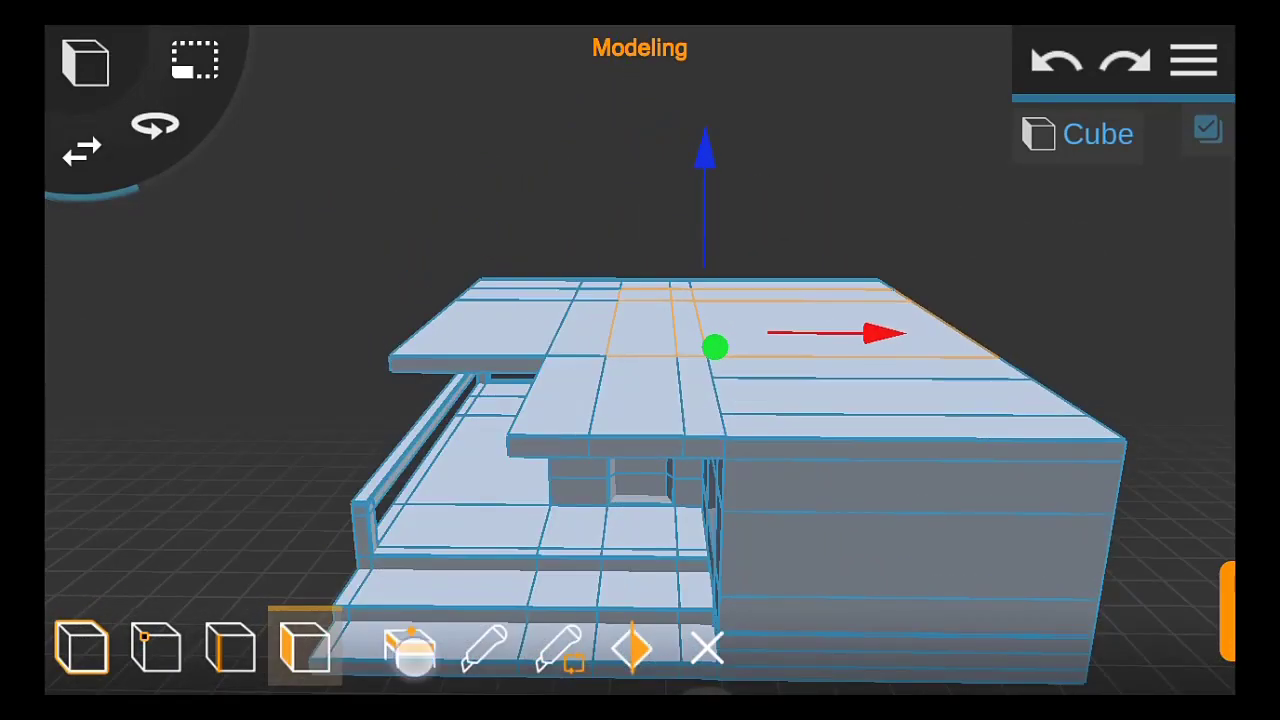
left_click(415, 652)
left_click_drag(702, 200, 735, 125)
left_click(1057, 62)
Reselect the back-edge faces, larger roof face and narrow strip, and extrude them upward into a storey
left_click_drag(900, 420, 820, 330)
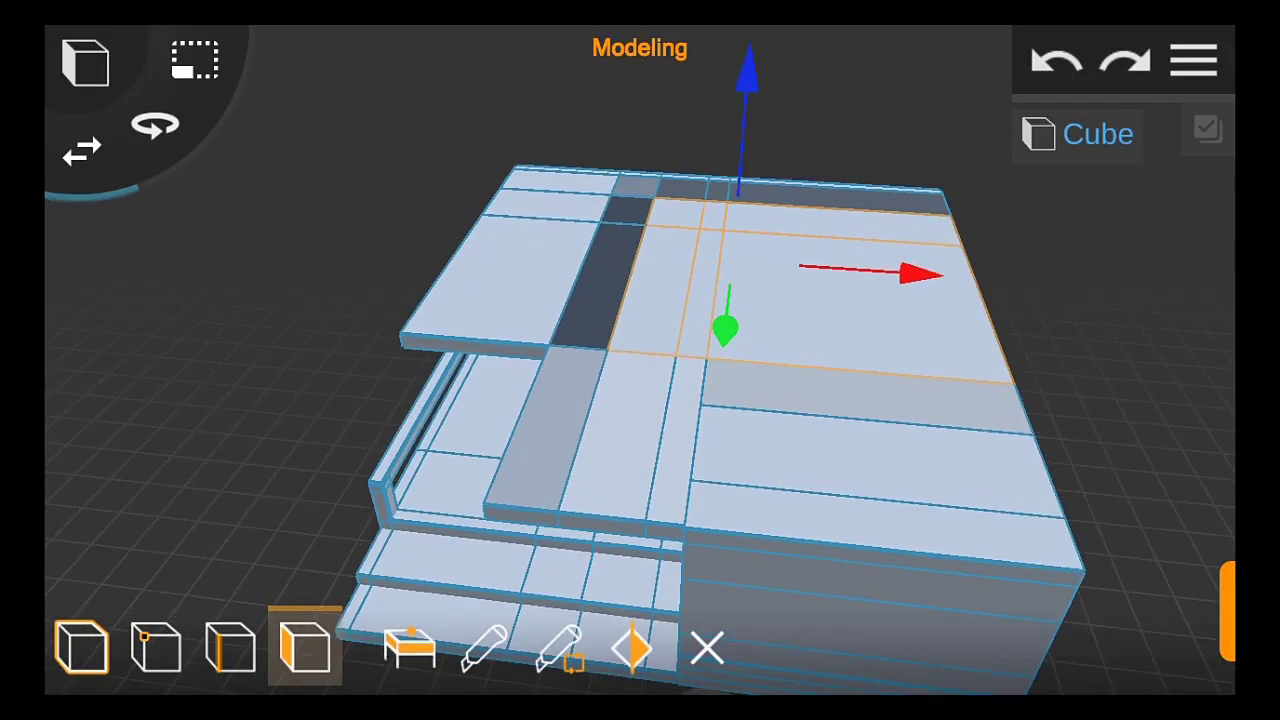
left_click(620, 300)
left_click(625, 208)
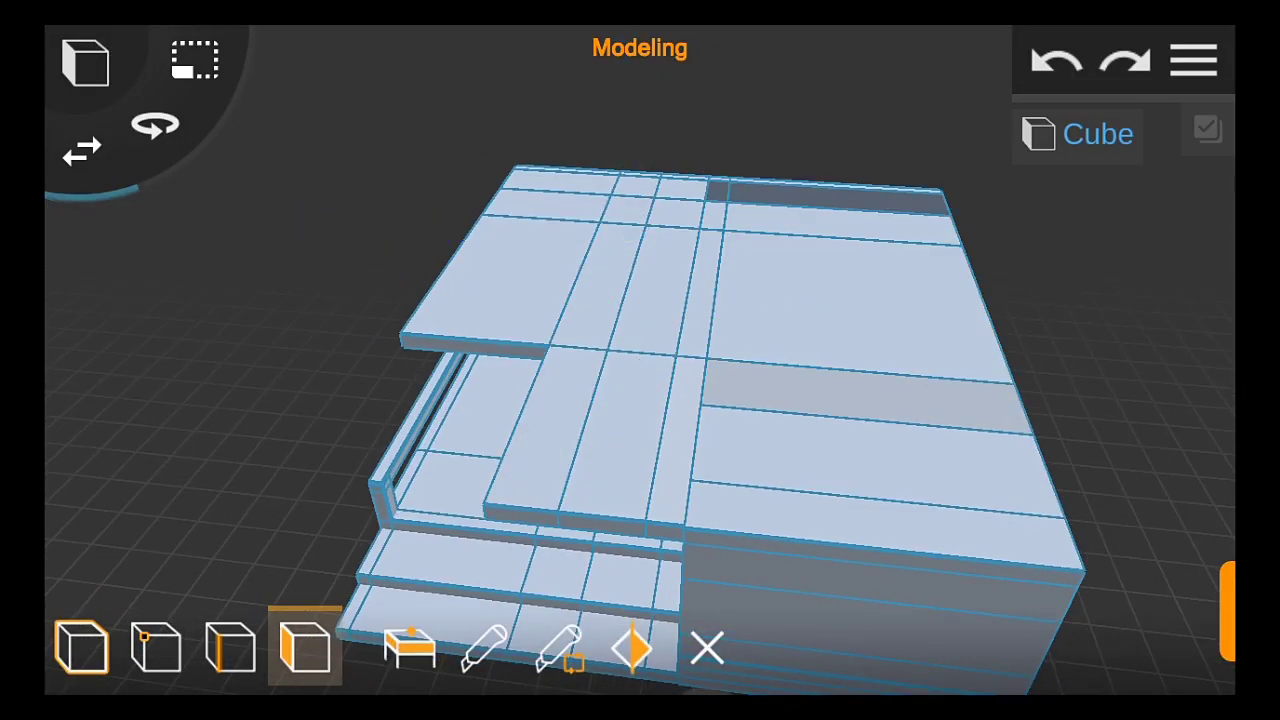
left_click(802, 374)
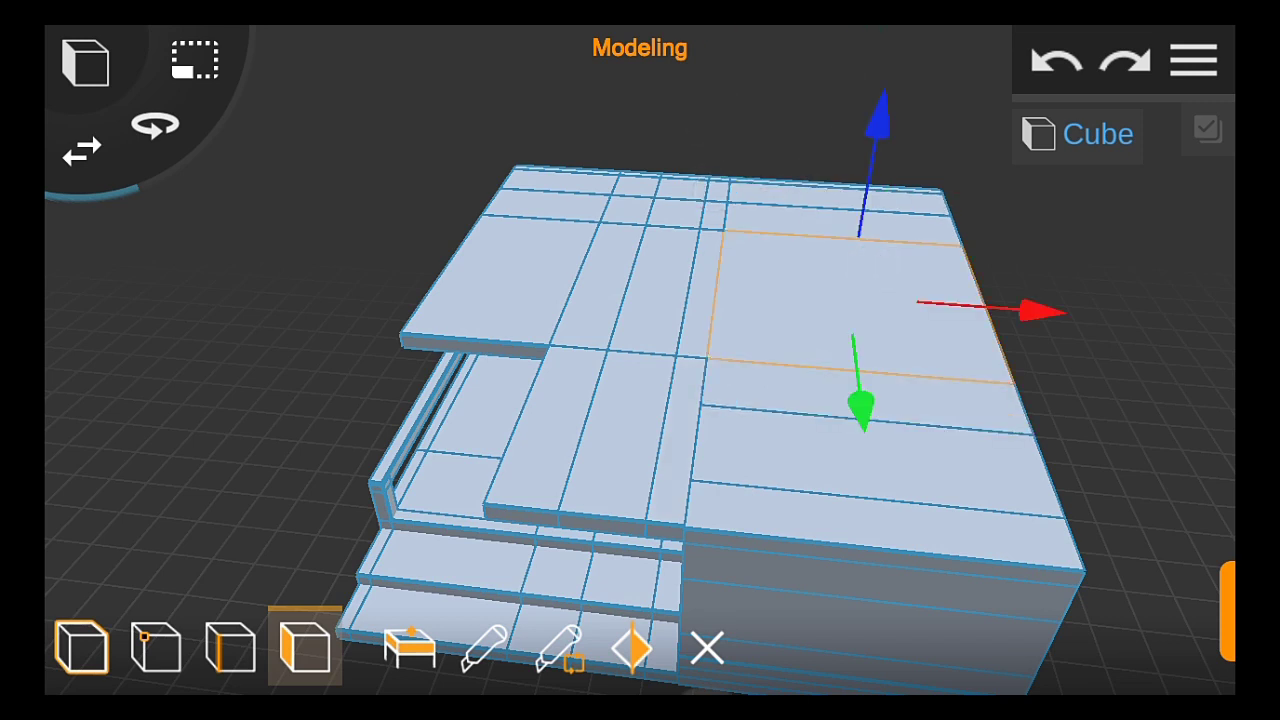
left_click(700, 312)
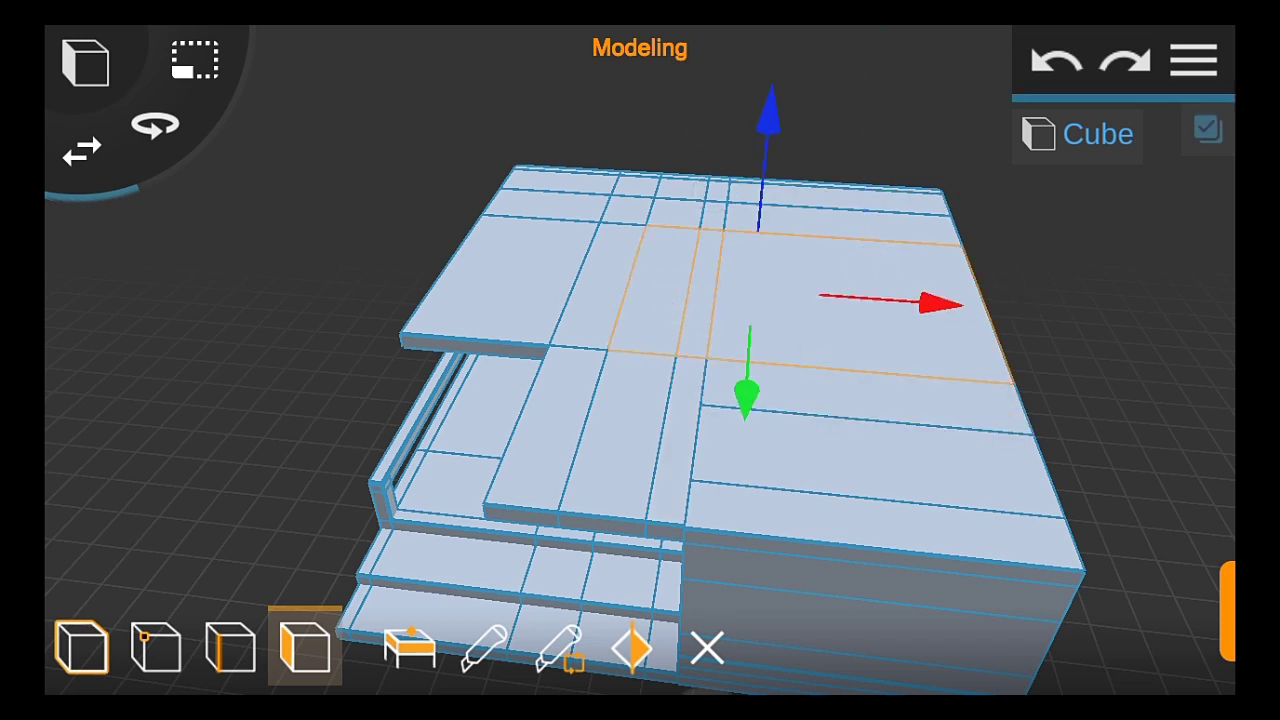
left_click_drag(1132, 415, 1020, 369)
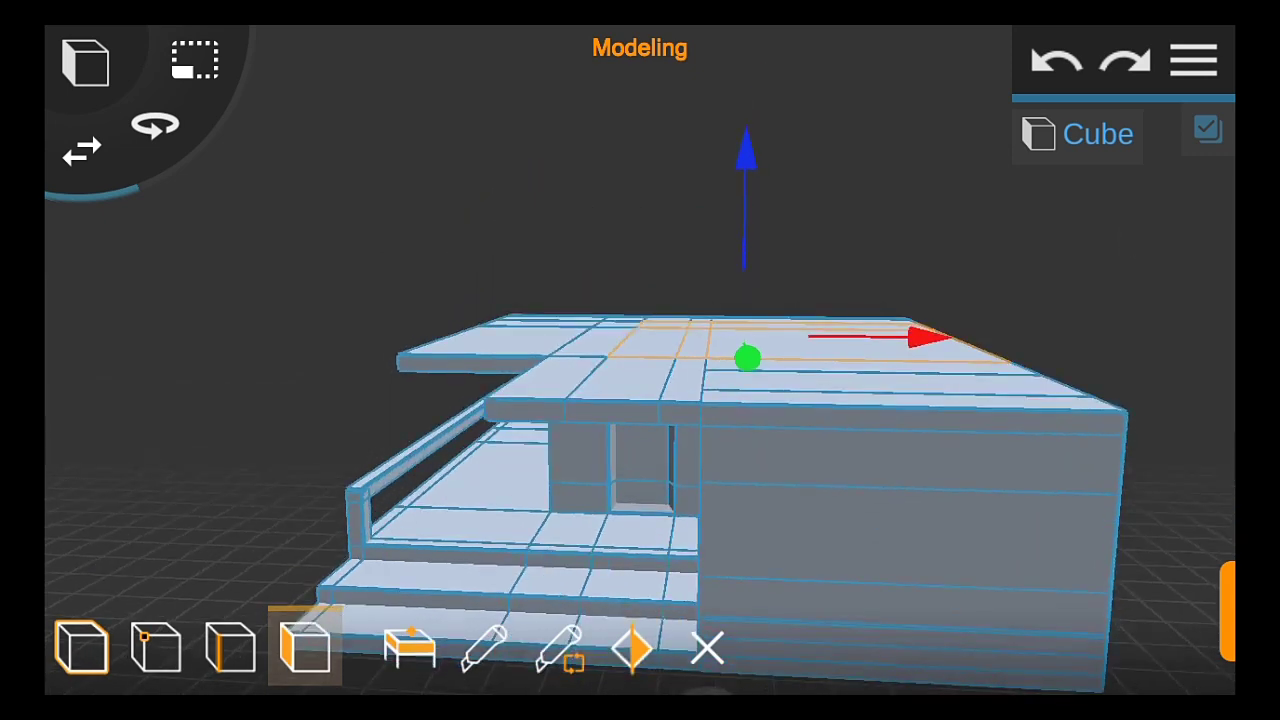
left_click(409, 648)
mouse_move(677, 215)
left_mouse_down()
mouse_move(701, 191)
mouse_move(700, 160)
left_mouse_up()
mouse_move(949, 449)
left_mouse_down()
mouse_move(837, 511)
mouse_move(871, 417)
mouse_move(1096, 332)
mouse_move(986, 337)
left_mouse_up()
left_click_drag(609, 235, 608, 200)
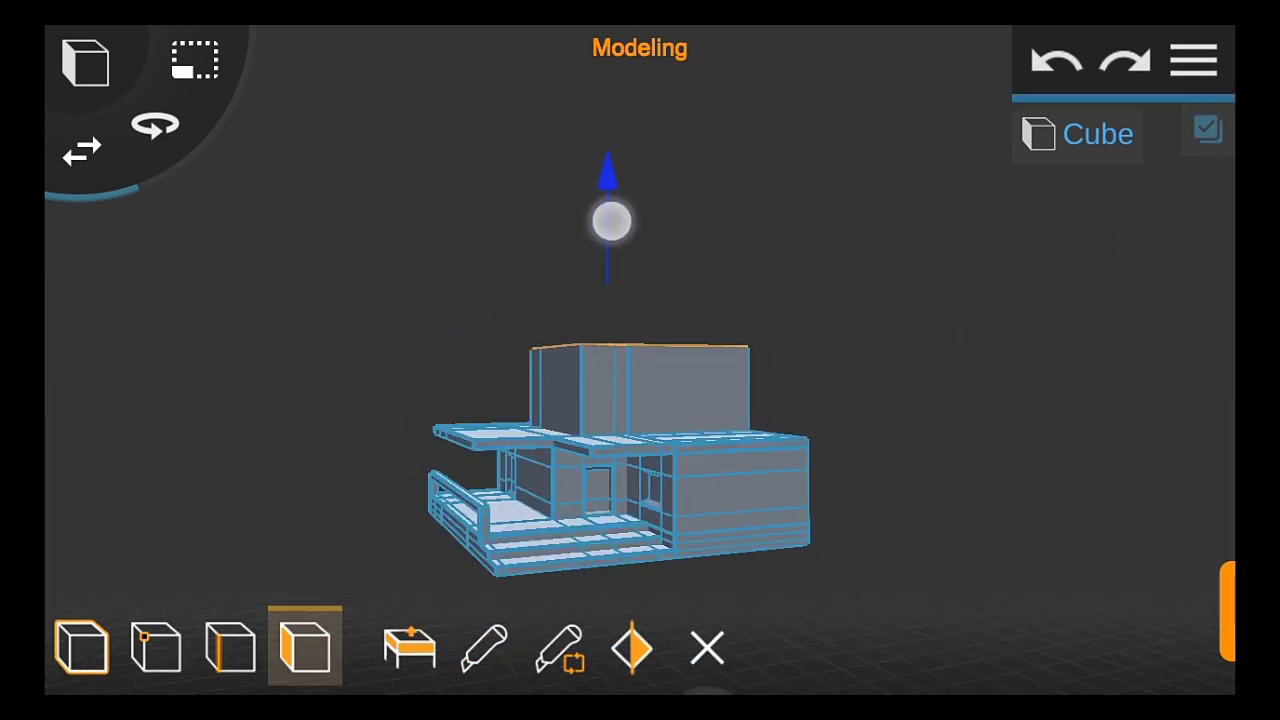
mouse_move(1076, 469)
left_mouse_down()
mouse_move(929, 480)
mouse_move(1094, 413)
mouse_move(914, 466)
mouse_move(1024, 400)
mouse_move(966, 420)
left_mouse_up()
Add a new cube as a post and slide it sideways toward the porch railing
left_click(82, 645)
left_click(85, 62)
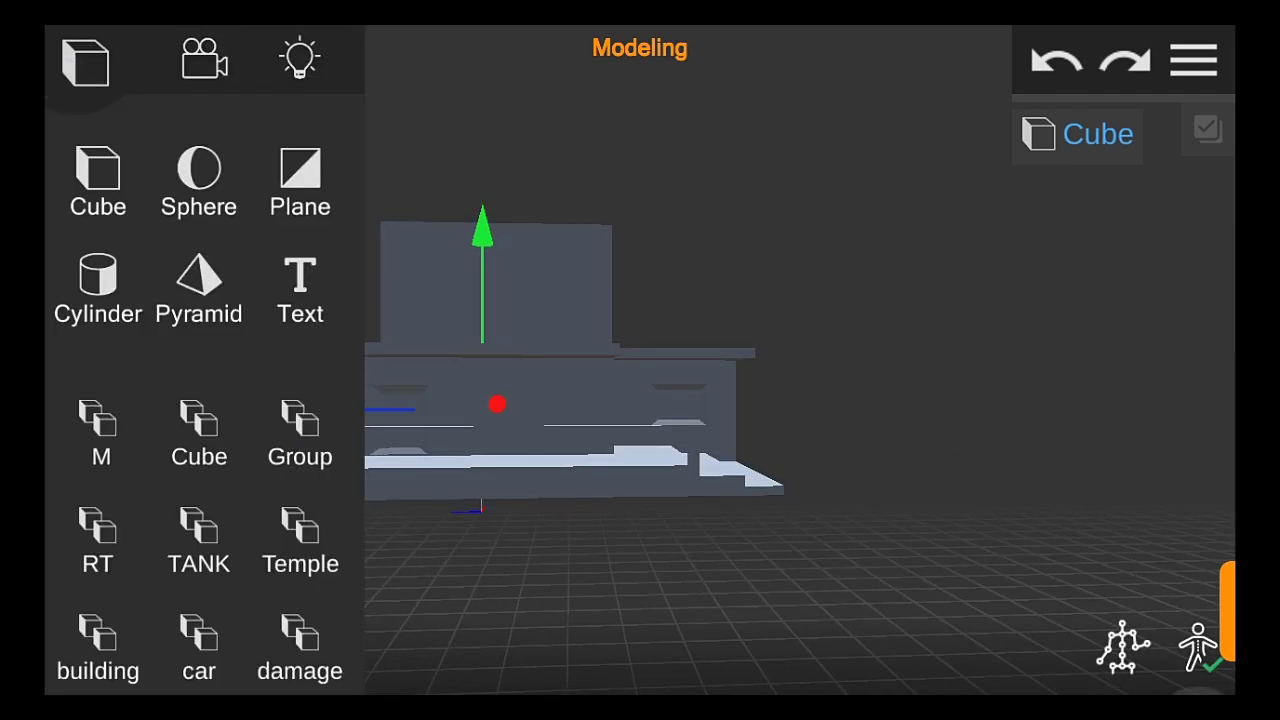
left_click(98, 180)
mouse_move(223, 366)
left_mouse_down()
mouse_move(580, 274)
mouse_move(1011, 577)
mouse_move(845, 515)
left_mouse_up()
left_click_drag(260, 454, 459, 446)
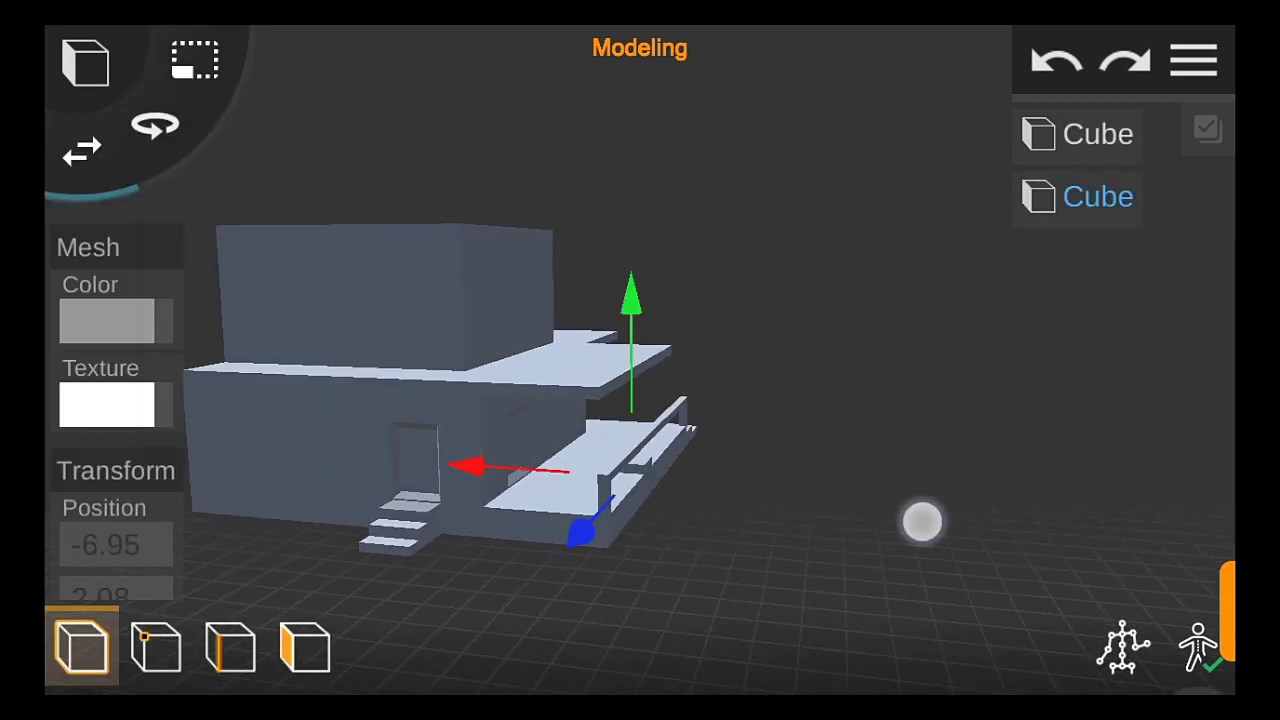
left_click_drag(923, 522, 791, 519)
Position the post beneath the handrail, in line with the railing near its end
scroll(625, 400, "up", 5)
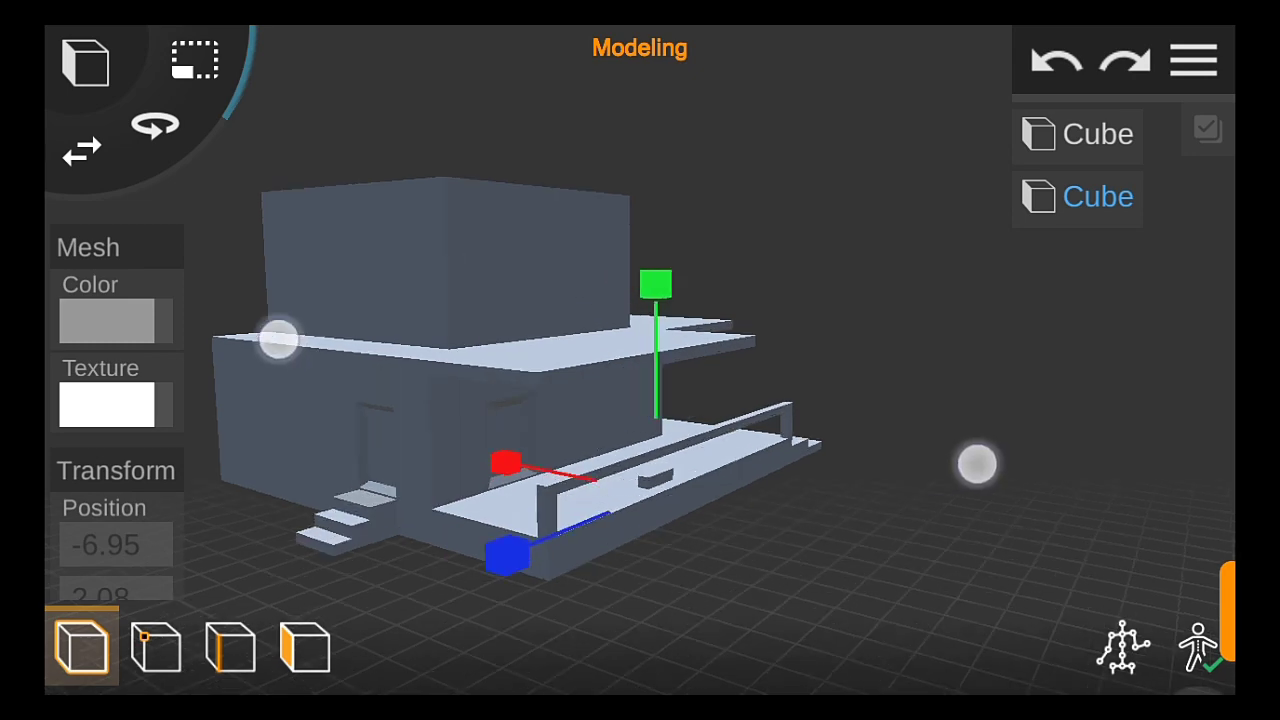
left_click_drag(917, 499, 800, 505)
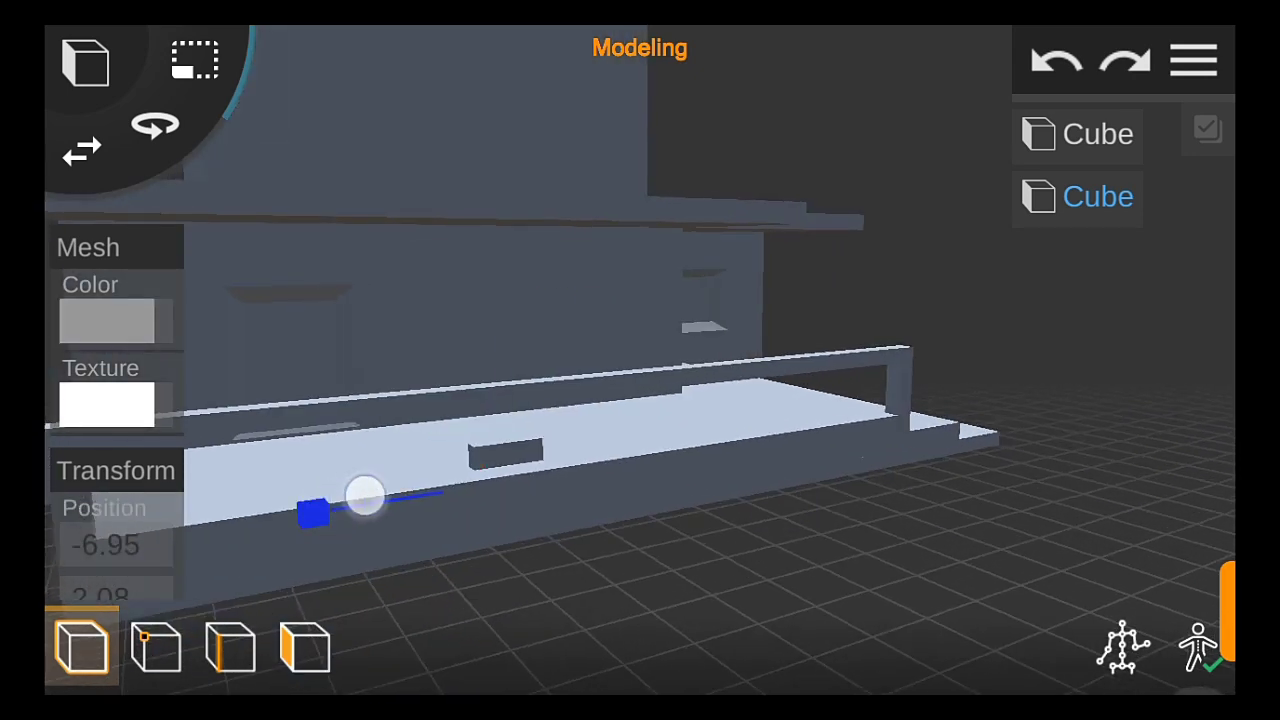
left_click_drag(489, 520, 763, 506)
scroll(600, 540, "down", 3)
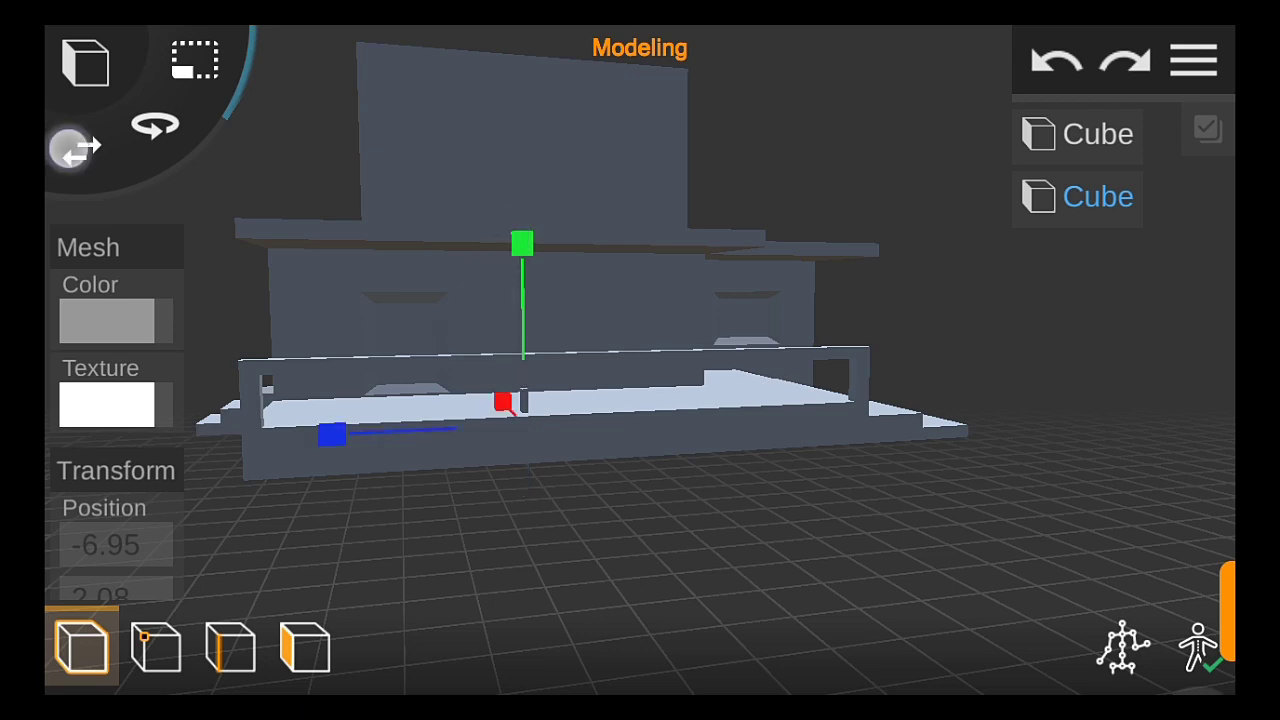
left_click_drag(521, 243, 482, 204)
left_click_drag(1120, 505, 1069, 500)
scroll(596, 376, "up", 5)
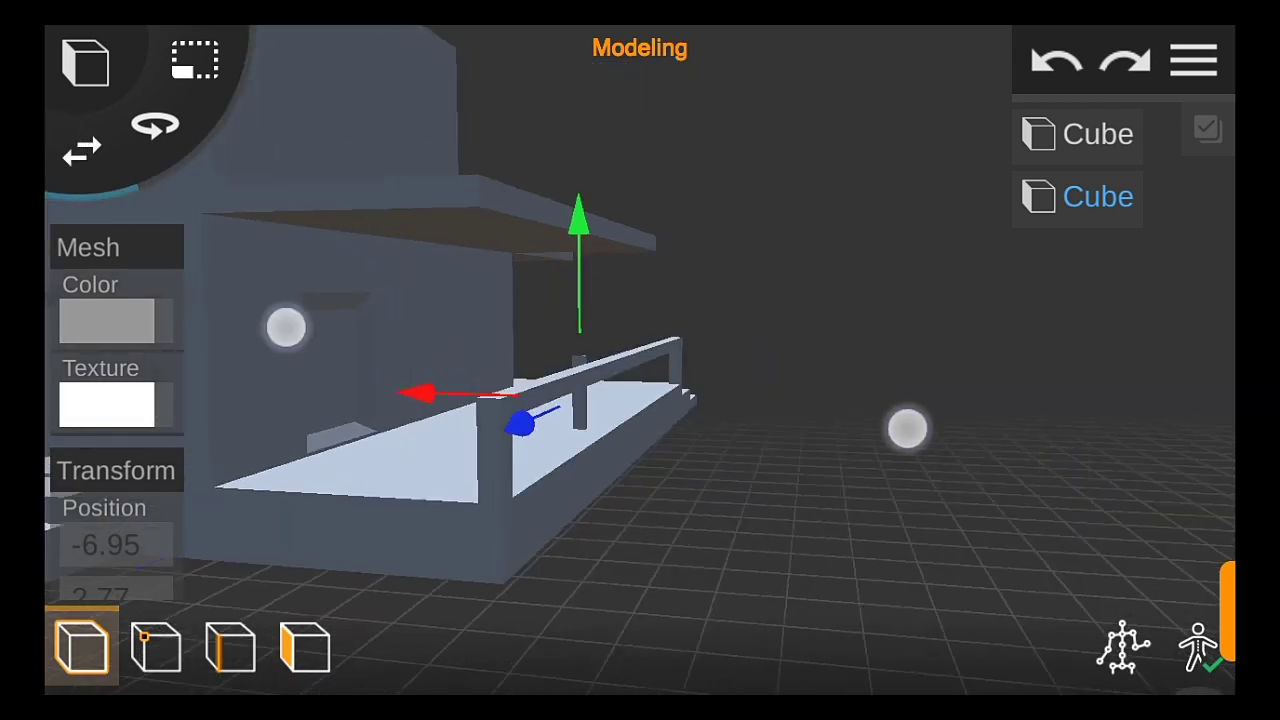
left_click_drag(500, 405, 535, 403)
left_click_drag(760, 390, 897, 377)
scroll(620, 460, "down", 3)
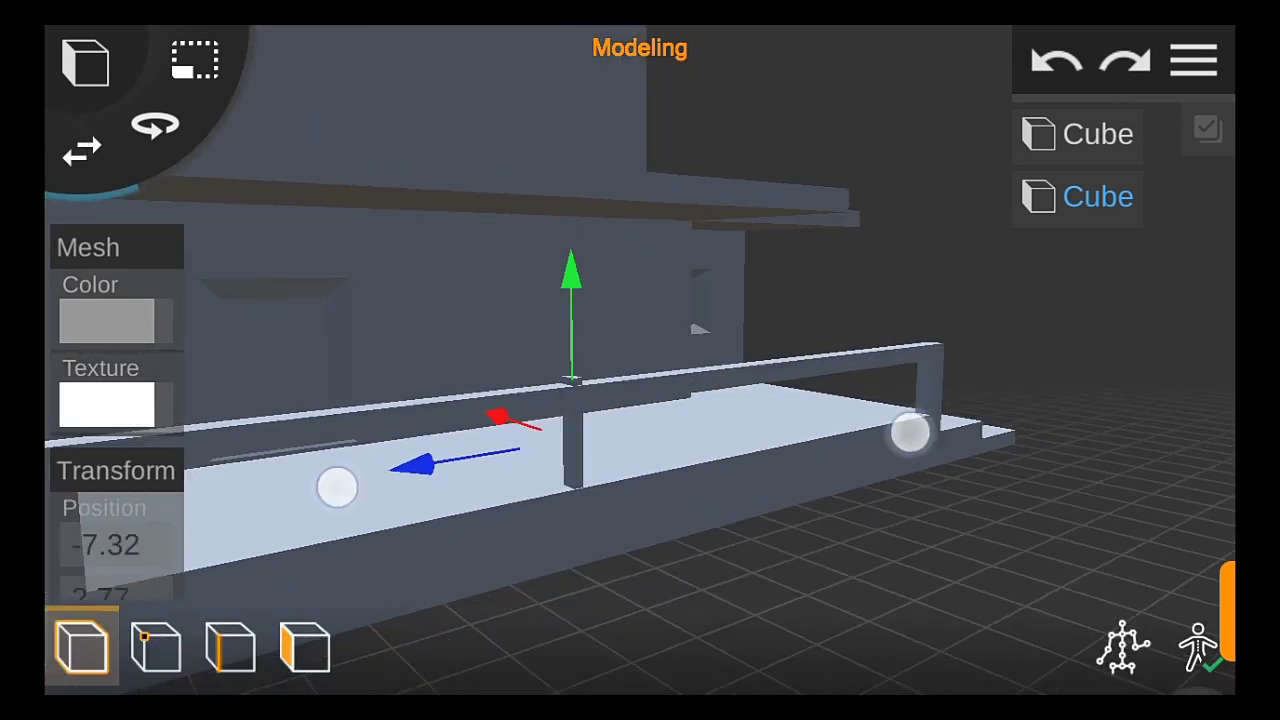
left_click_drag(380, 423, 162, 472)
left_click_drag(700, 440, 789, 429)
scroll(686, 416, "up", 3)
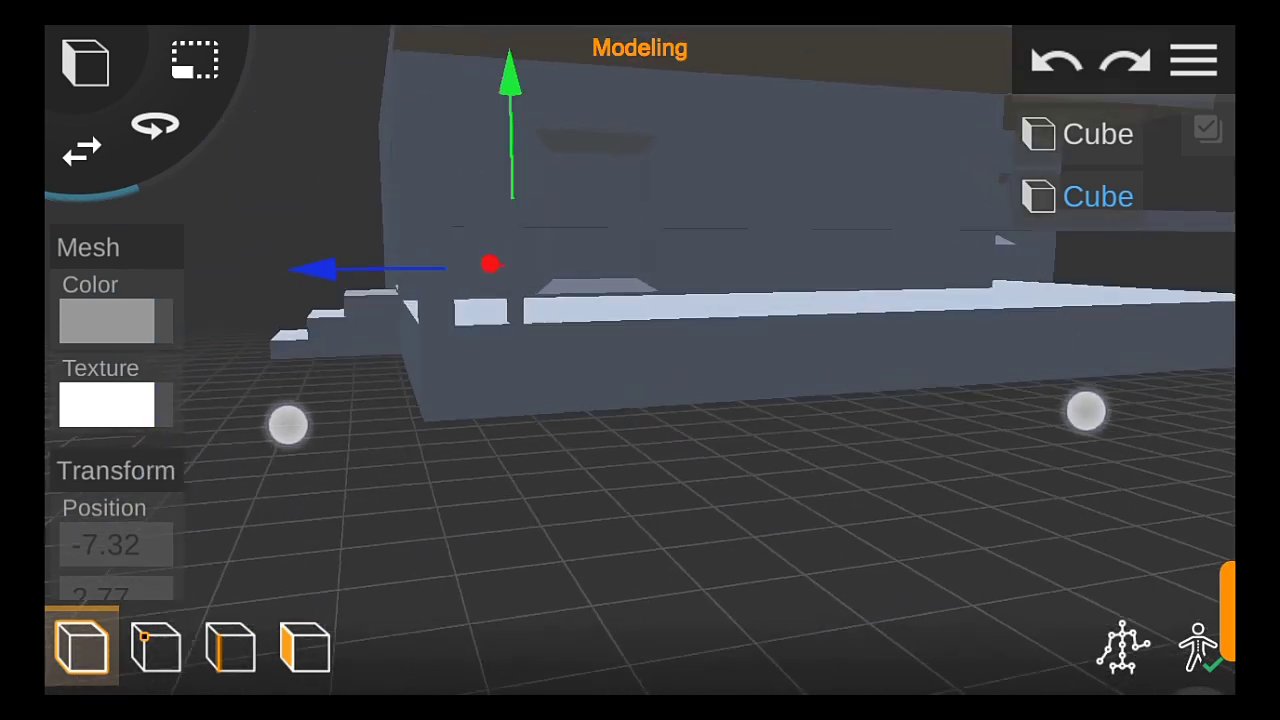
scroll(600, 440, "up", 2)
left_click_drag(600, 440, 600, 470)
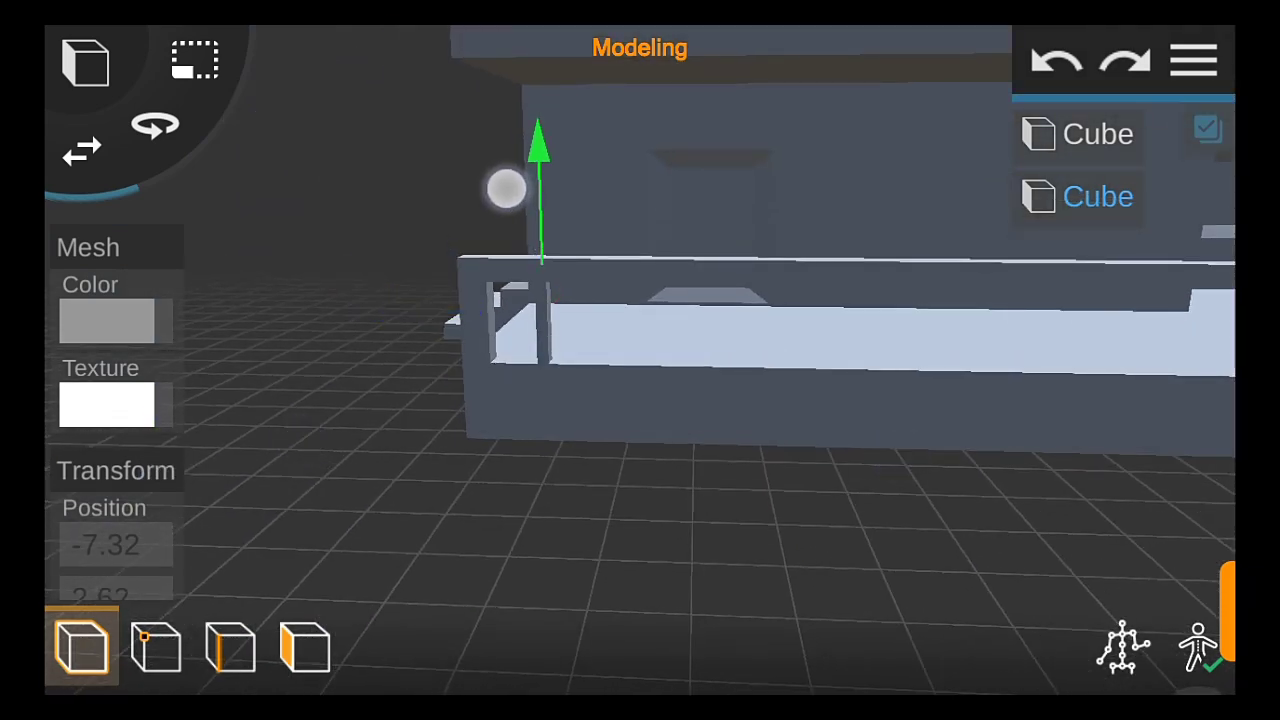
Duplicate the post repeatedly, sliding the copies along the railing as balusters
left_click(346, 314)
left_click(1113, 198)
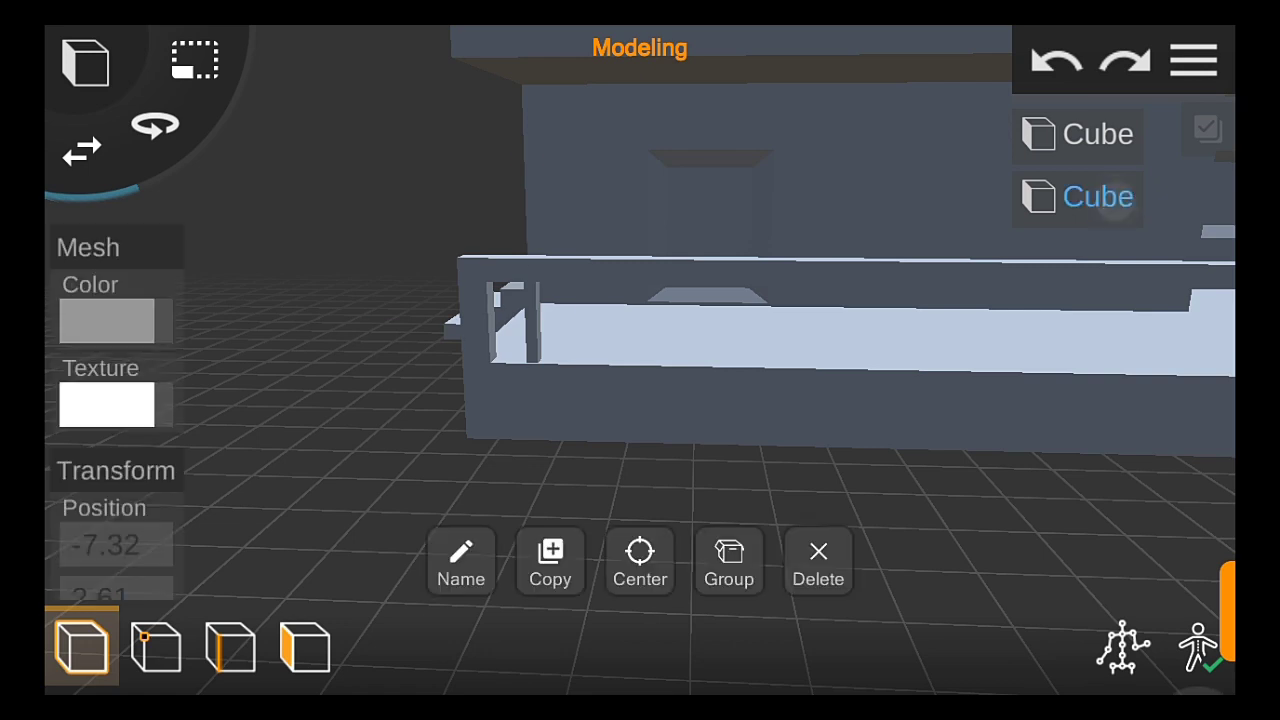
left_click(575, 566)
left_click(1164, 254)
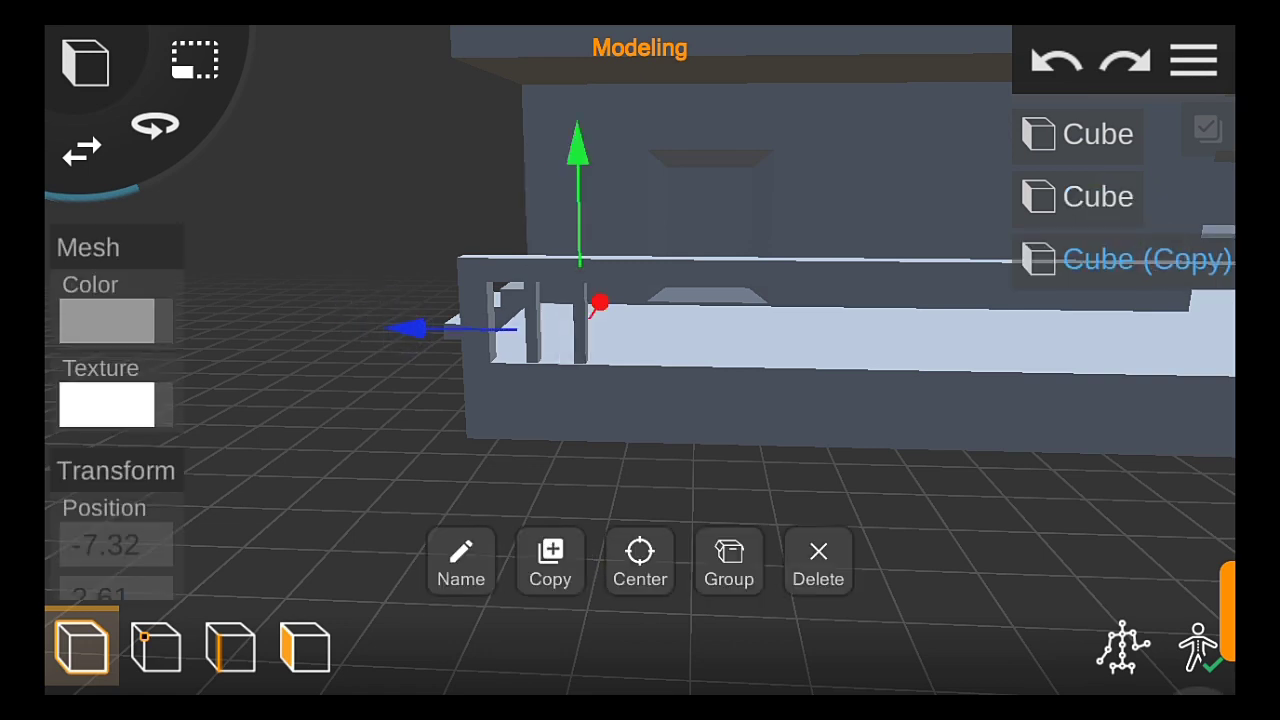
left_click(559, 556)
left_click_drag(465, 336, 300, 417)
left_click(1131, 320)
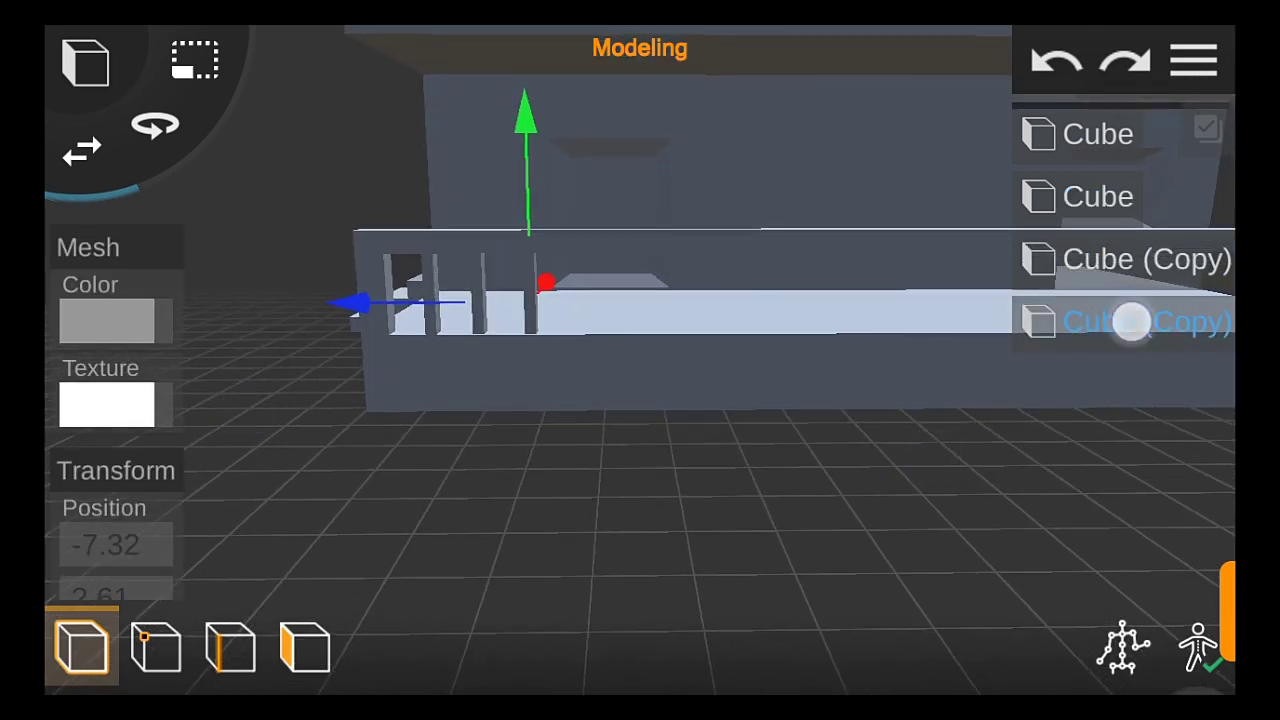
left_click(560, 556)
left_click(1134, 385)
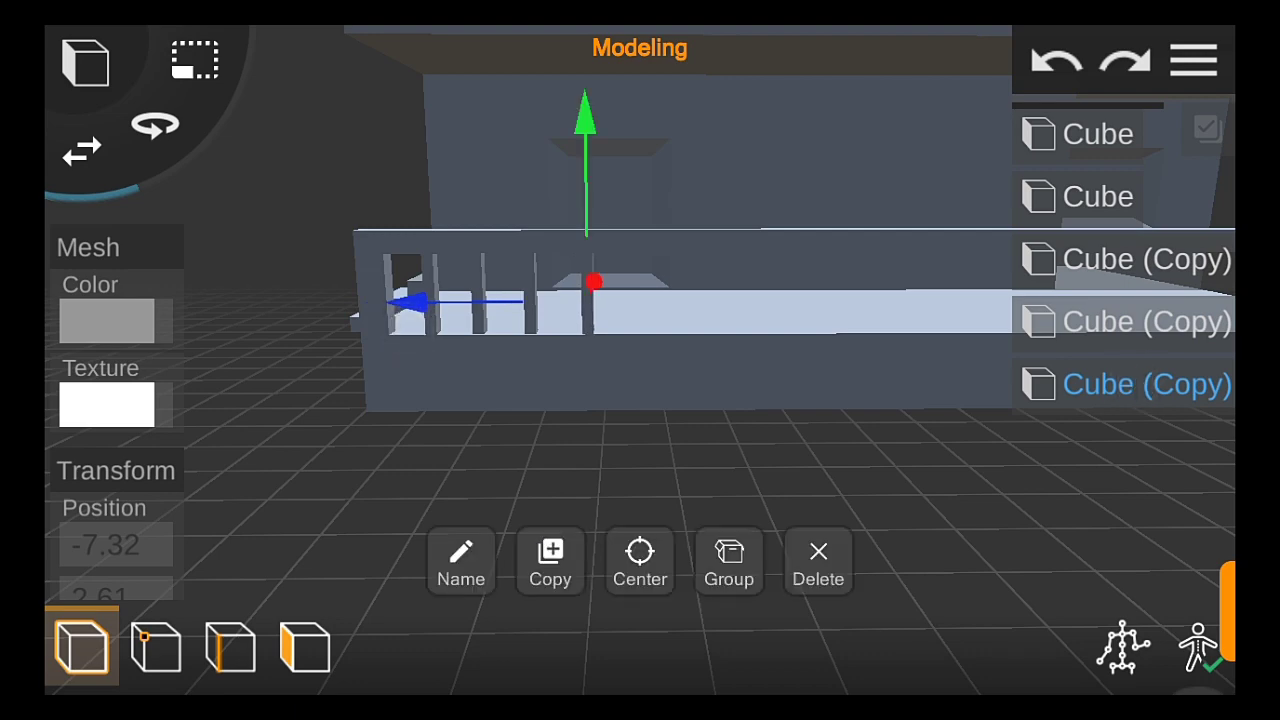
left_click(550, 556)
left_click_drag(947, 501, 850, 503)
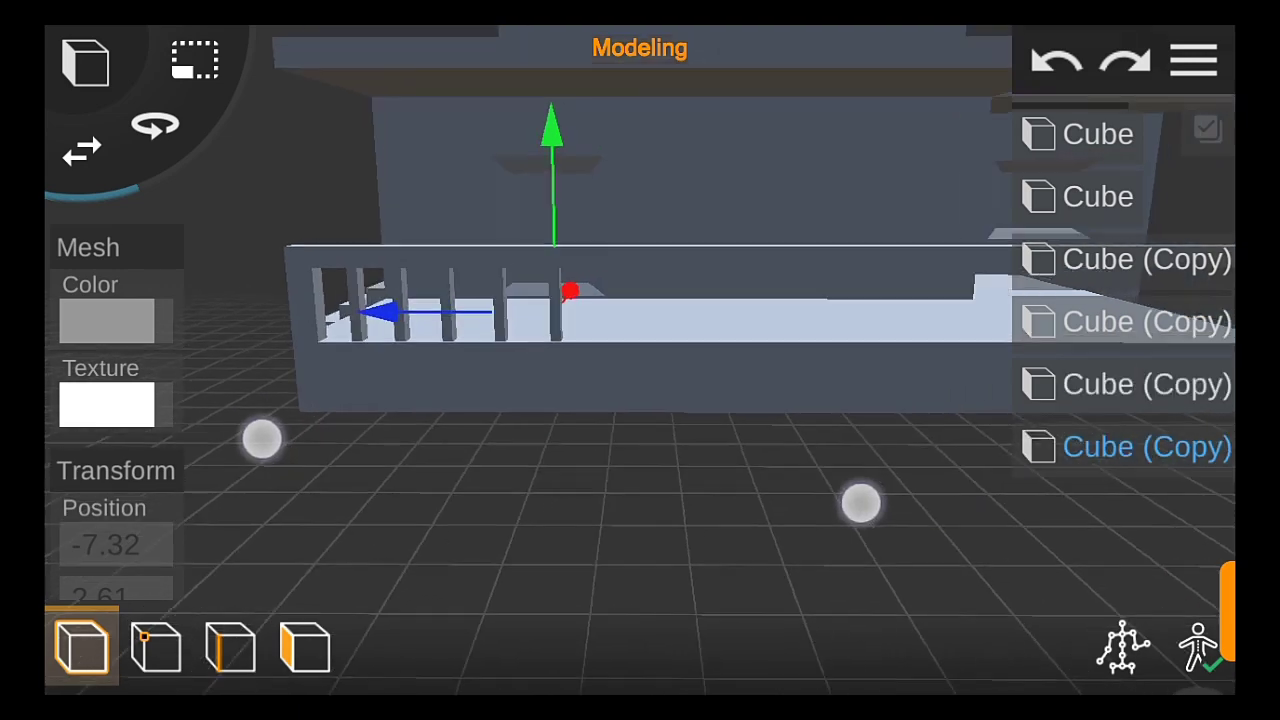
left_click(1147, 447)
left_click(556, 570)
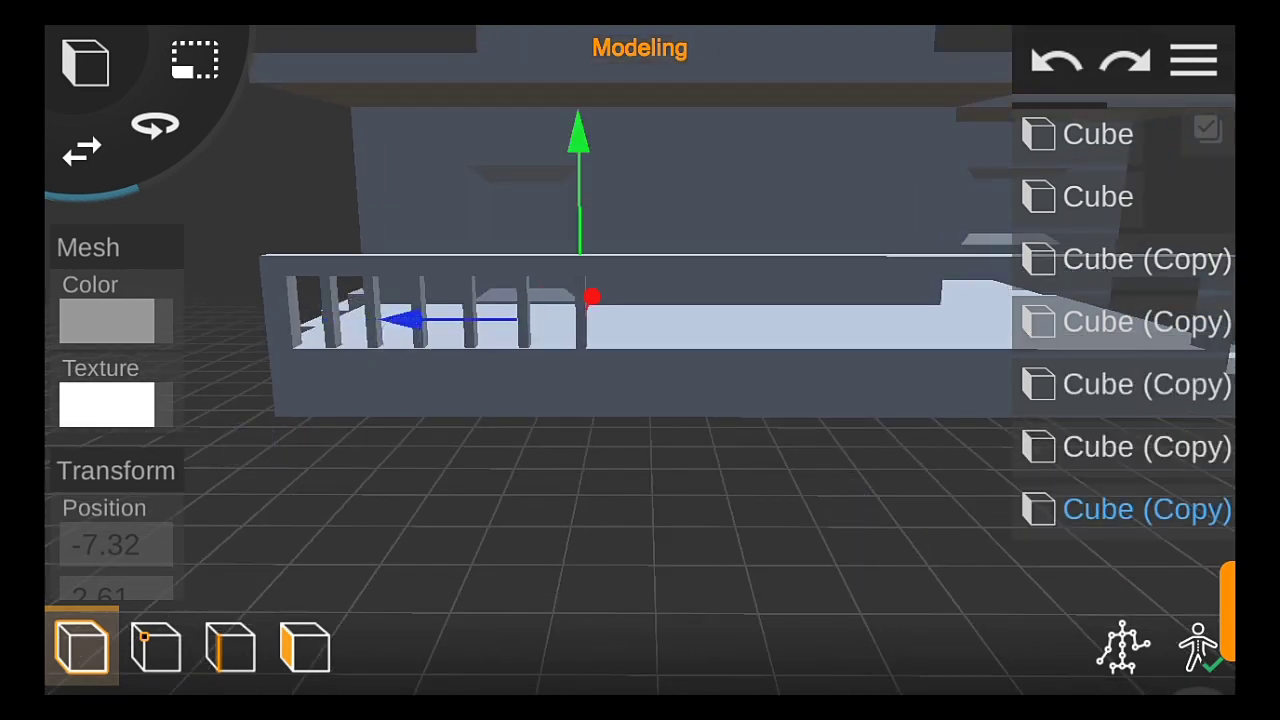
left_click(1147, 509)
left_click(551, 561)
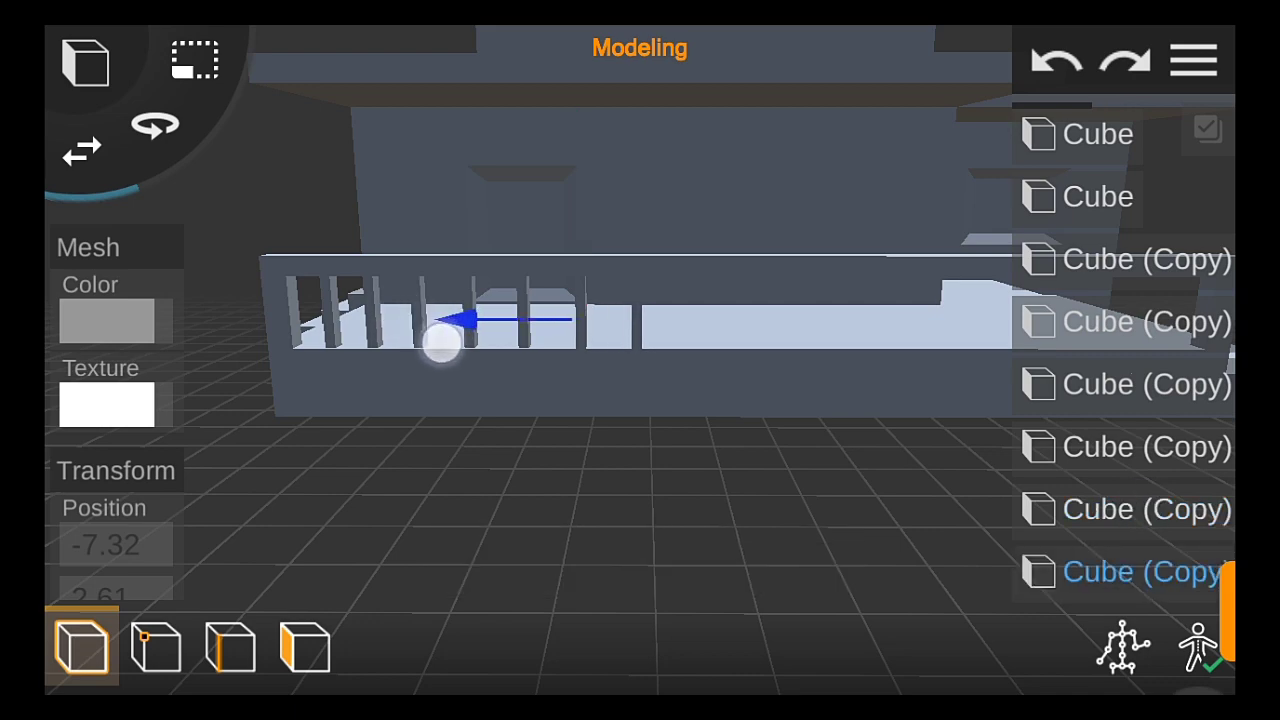
left_click(1174, 502)
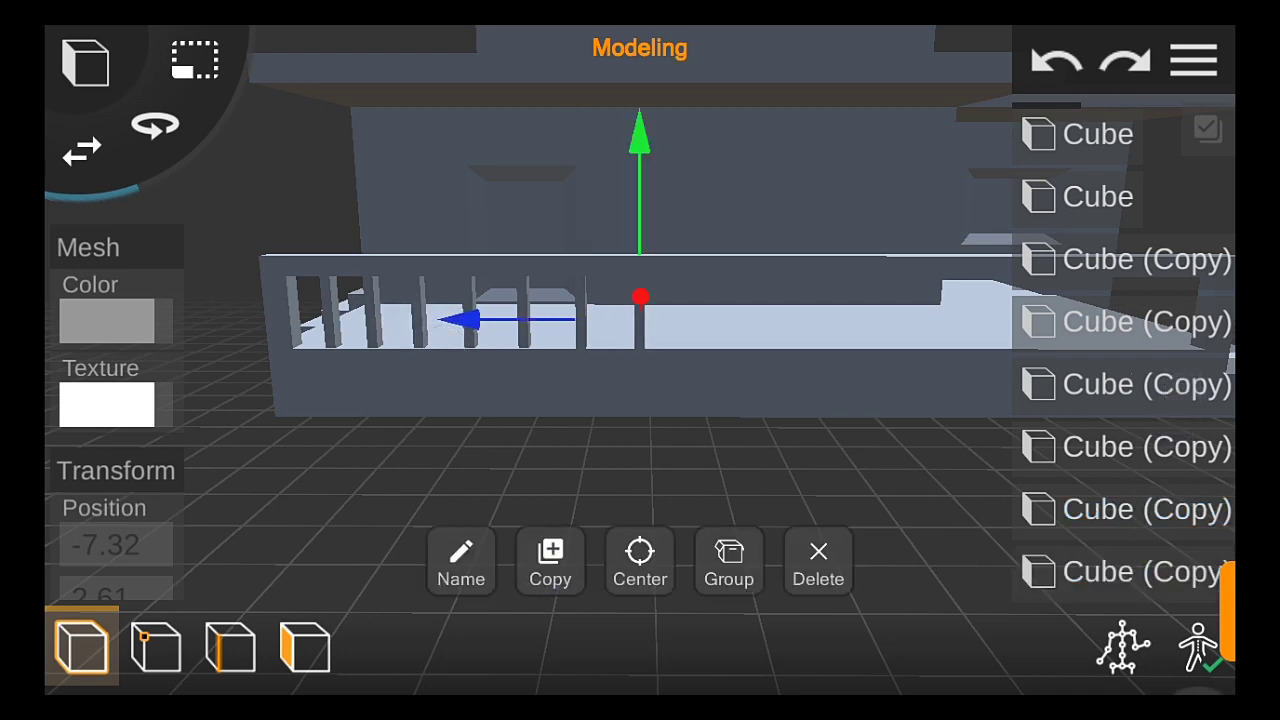
left_click_drag(493, 320, 543, 320)
Keep copying posts and spacing them evenly along the railing to its end
middle_click_drag(672, 490, 529, 507)
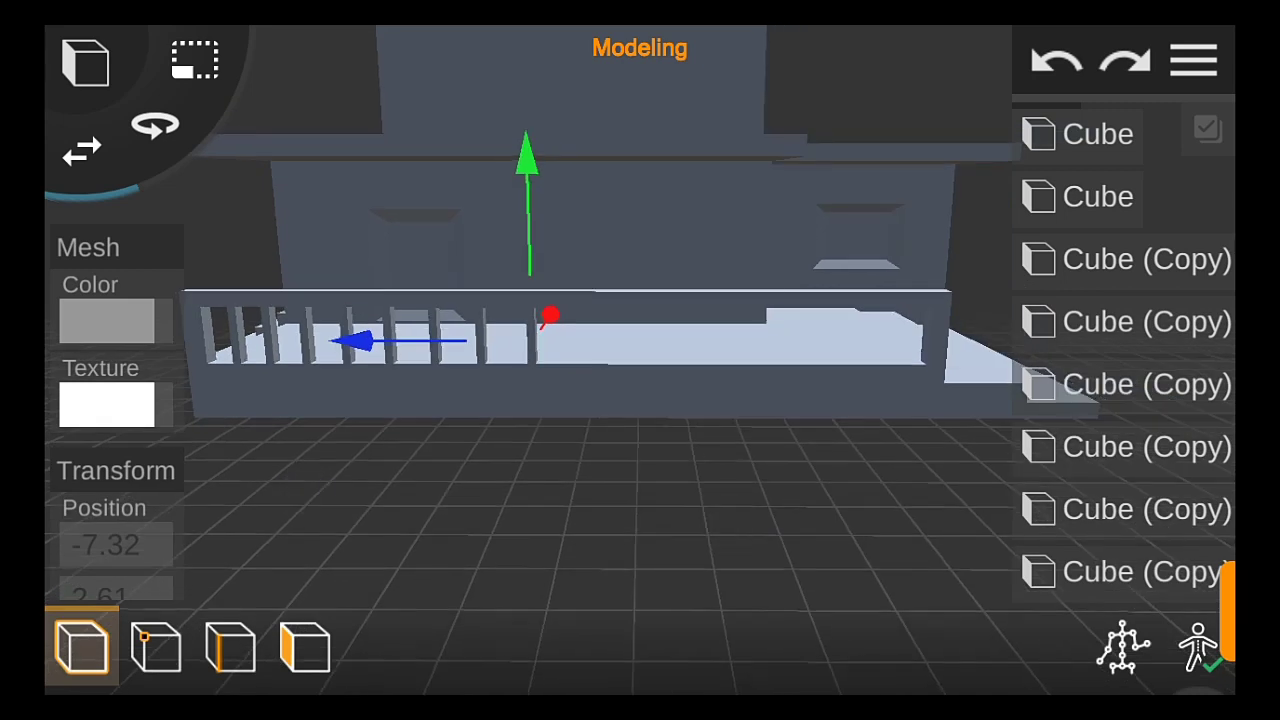
left_click(1146, 572)
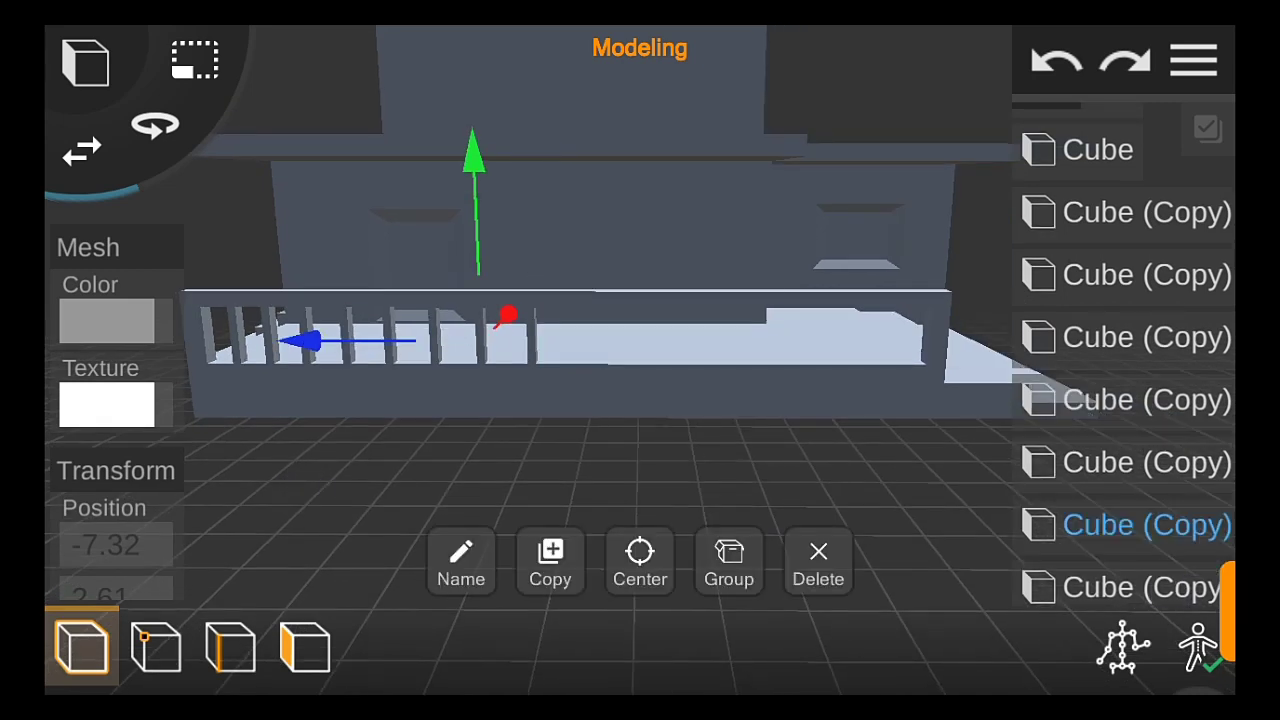
left_click(1140, 587)
left_click(390, 338)
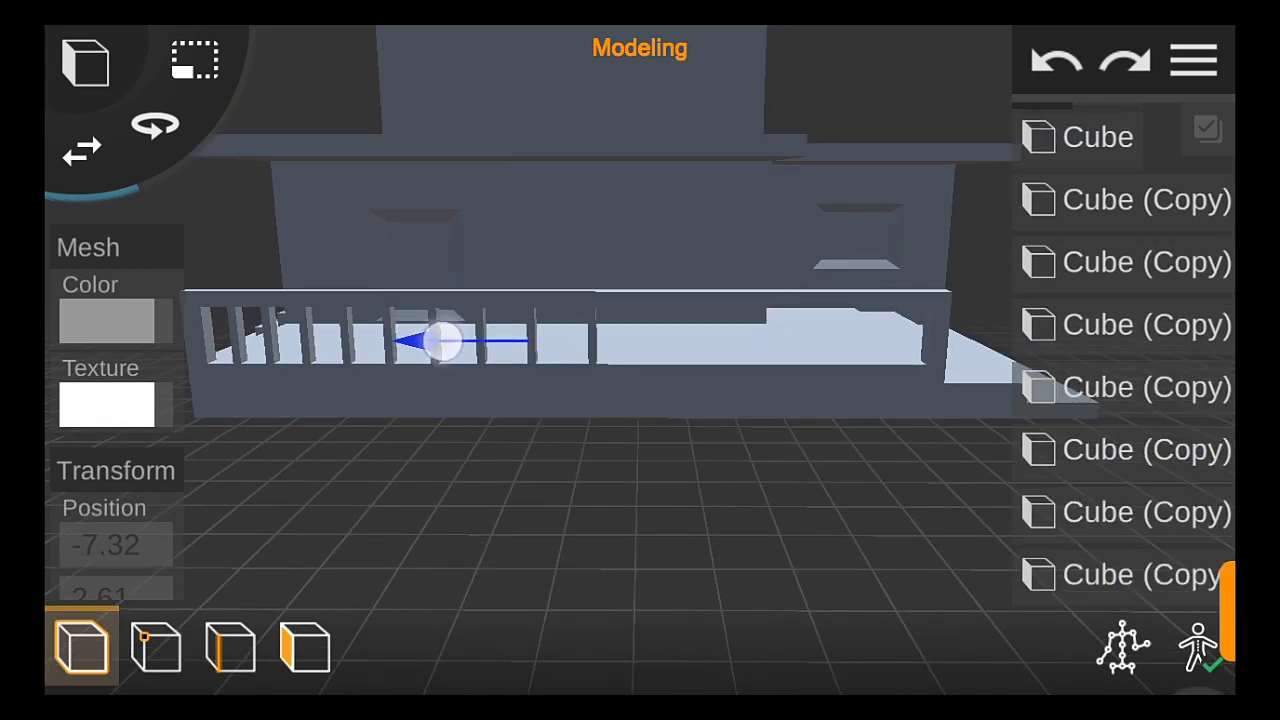
left_click(1120, 586)
left_click(543, 557)
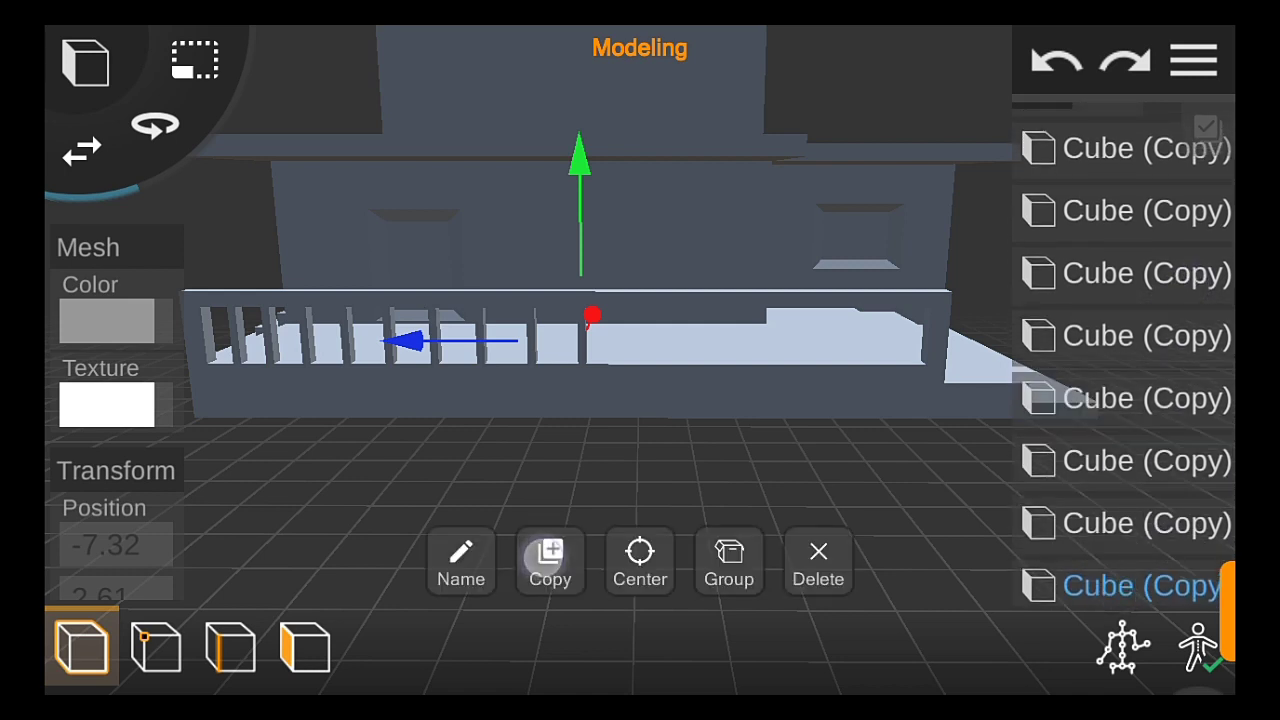
left_click(470, 340)
left_click(1140, 574)
left_click(549, 554)
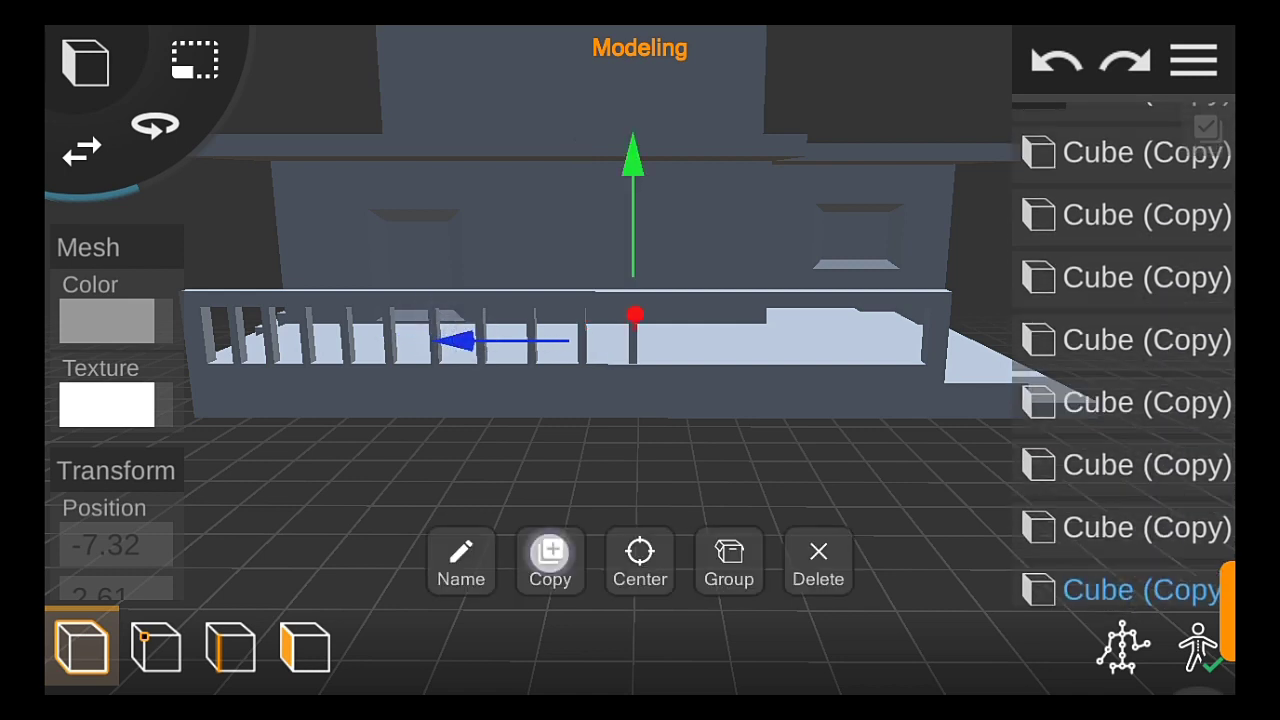
left_click(493, 342)
left_click(1140, 574)
left_click(552, 556)
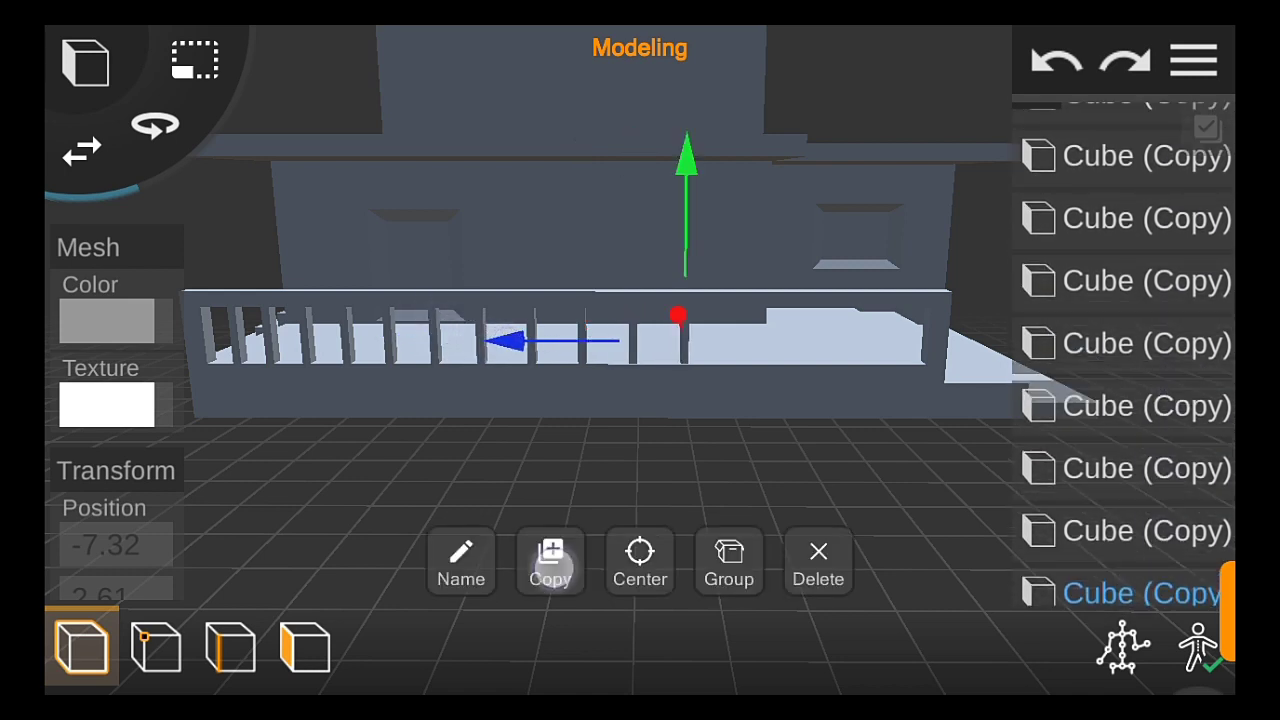
left_click(563, 342)
left_click(1140, 576)
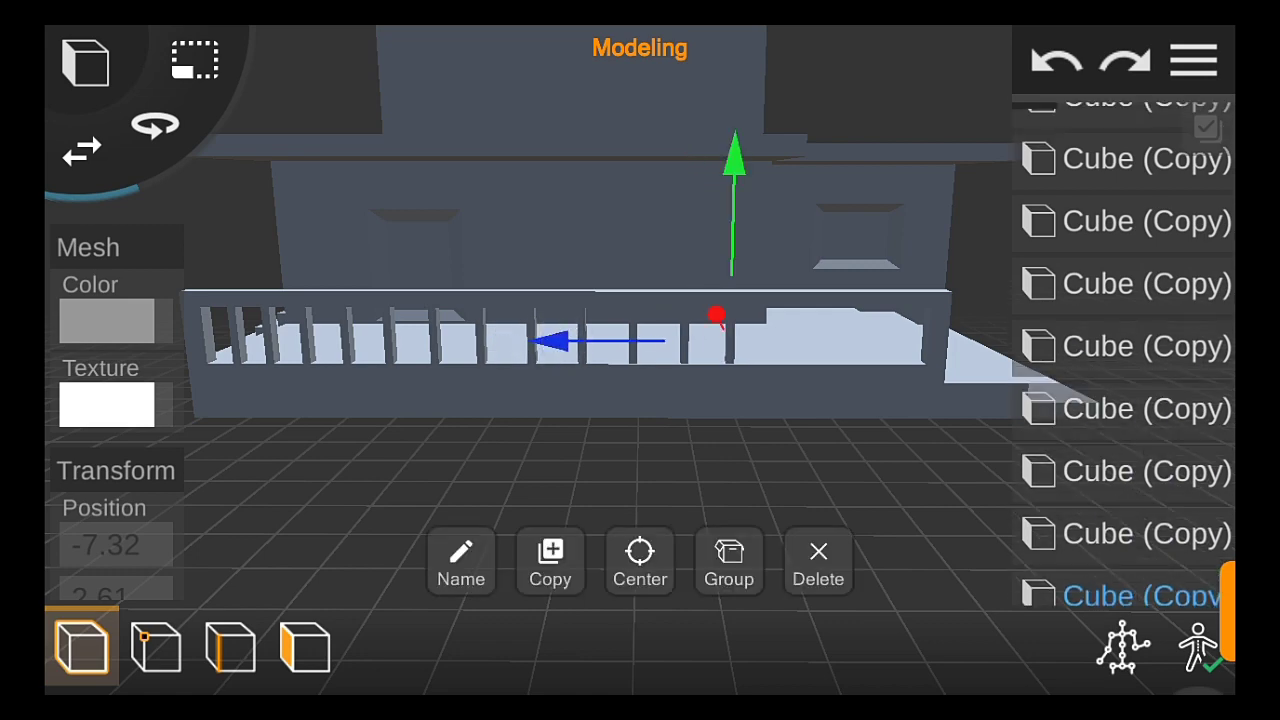
left_click(550, 556)
left_click(580, 342)
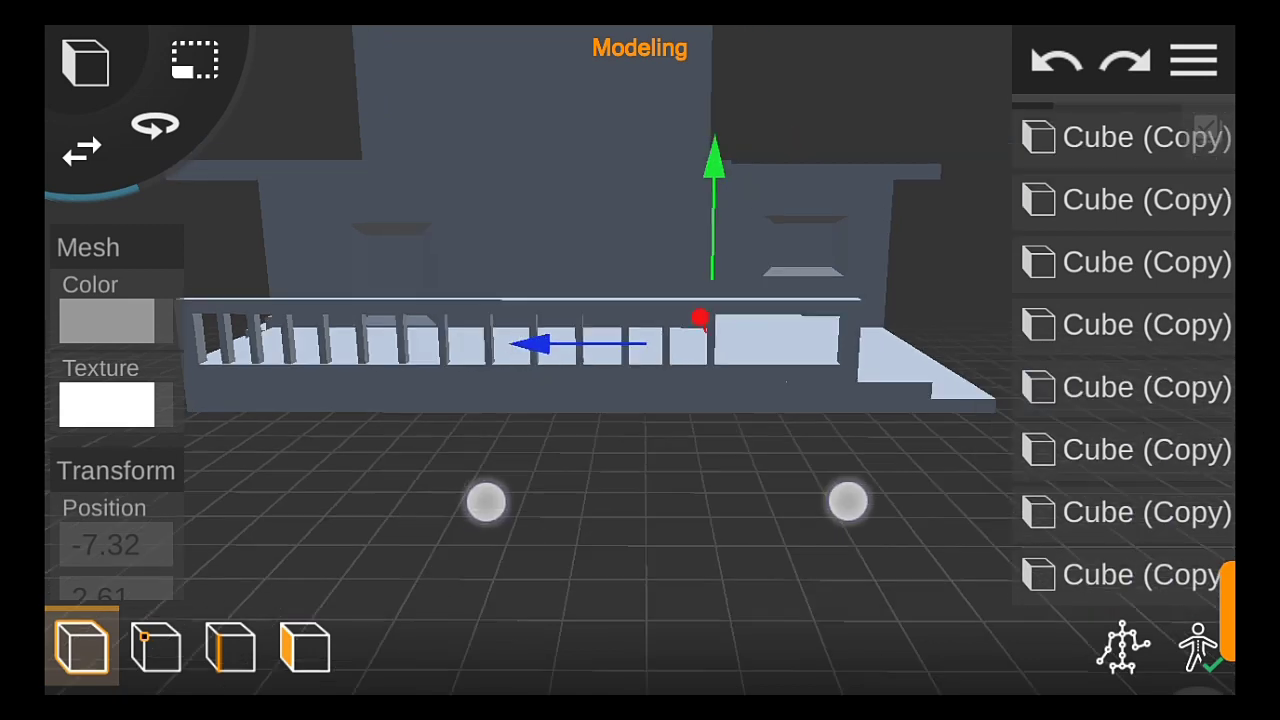
middle_click_drag(486, 500, 397, 508)
left_click(1130, 577)
left_click(550, 556)
left_click(433, 347)
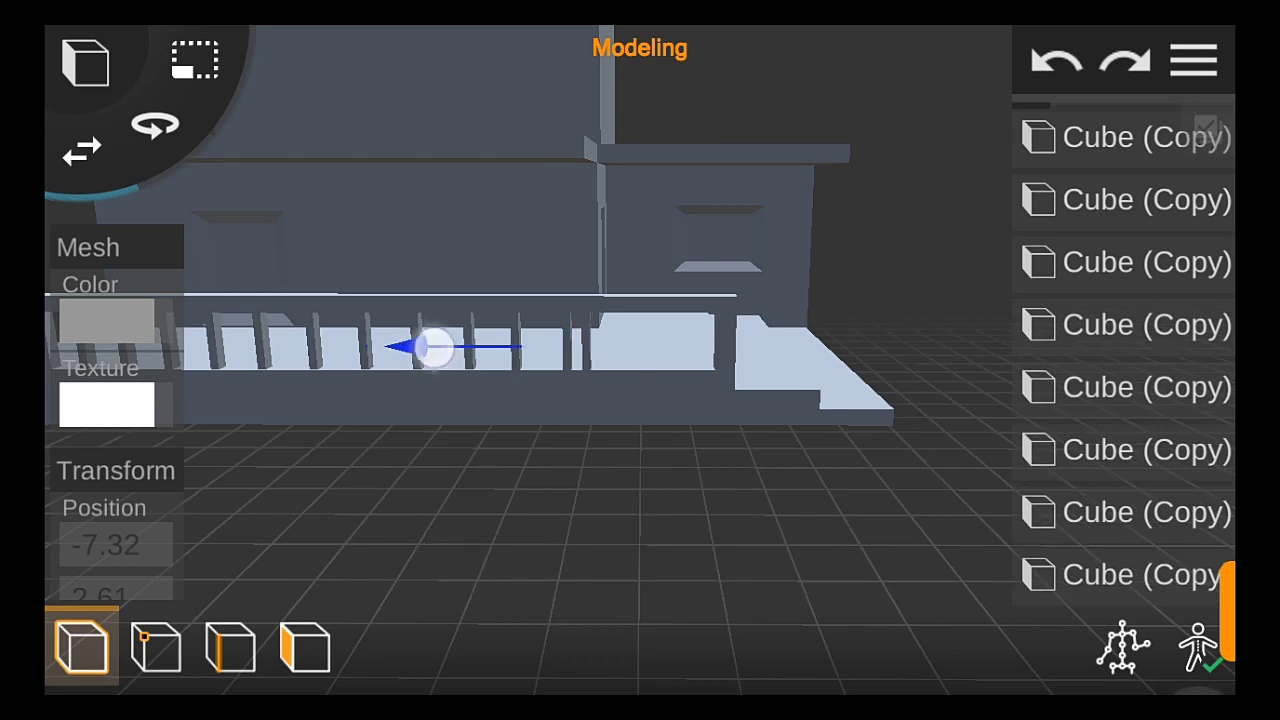
left_click(1145, 576)
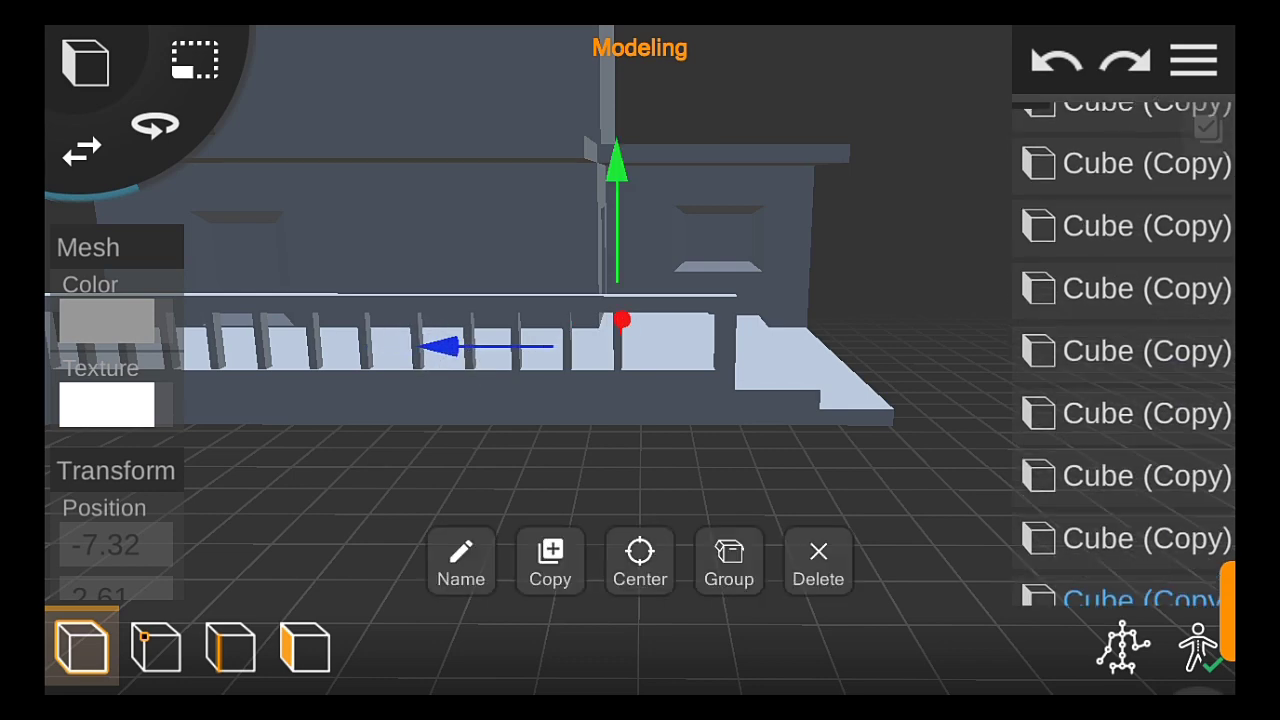
left_click(550, 556)
left_click(484, 365)
middle_click_drag(372, 501, 447, 504)
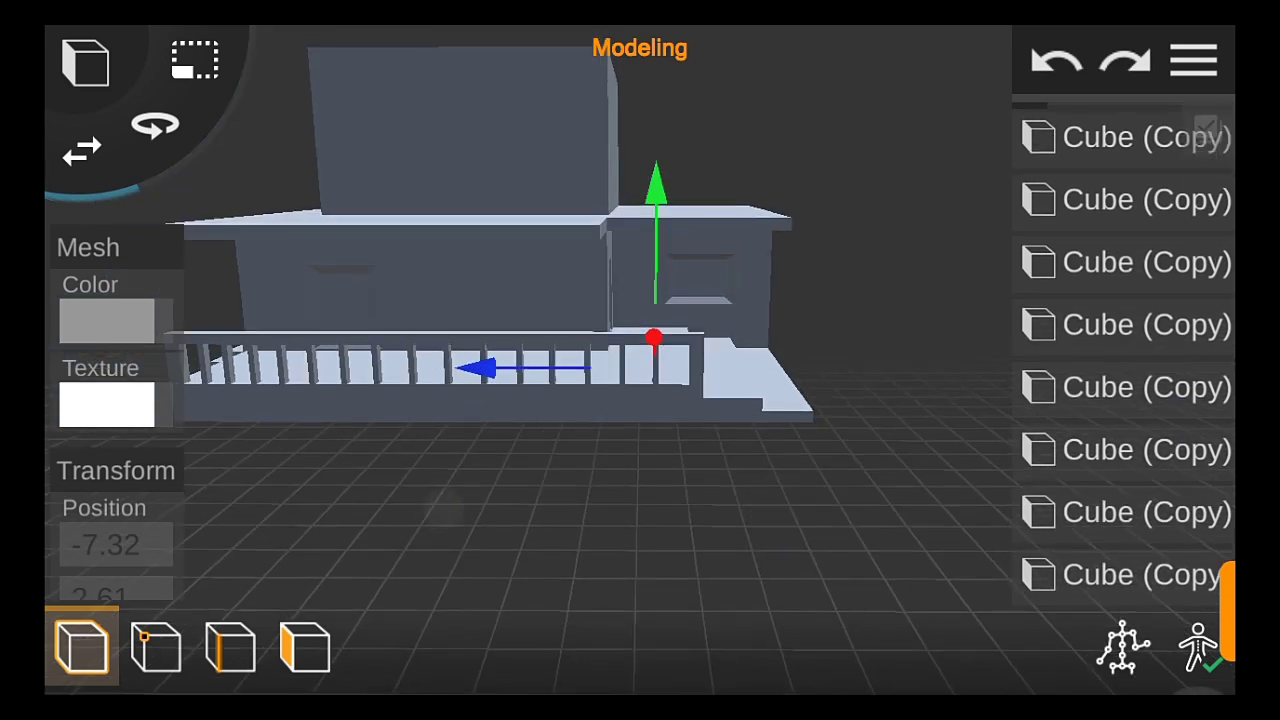
scroll(503, 504, "down", 5)
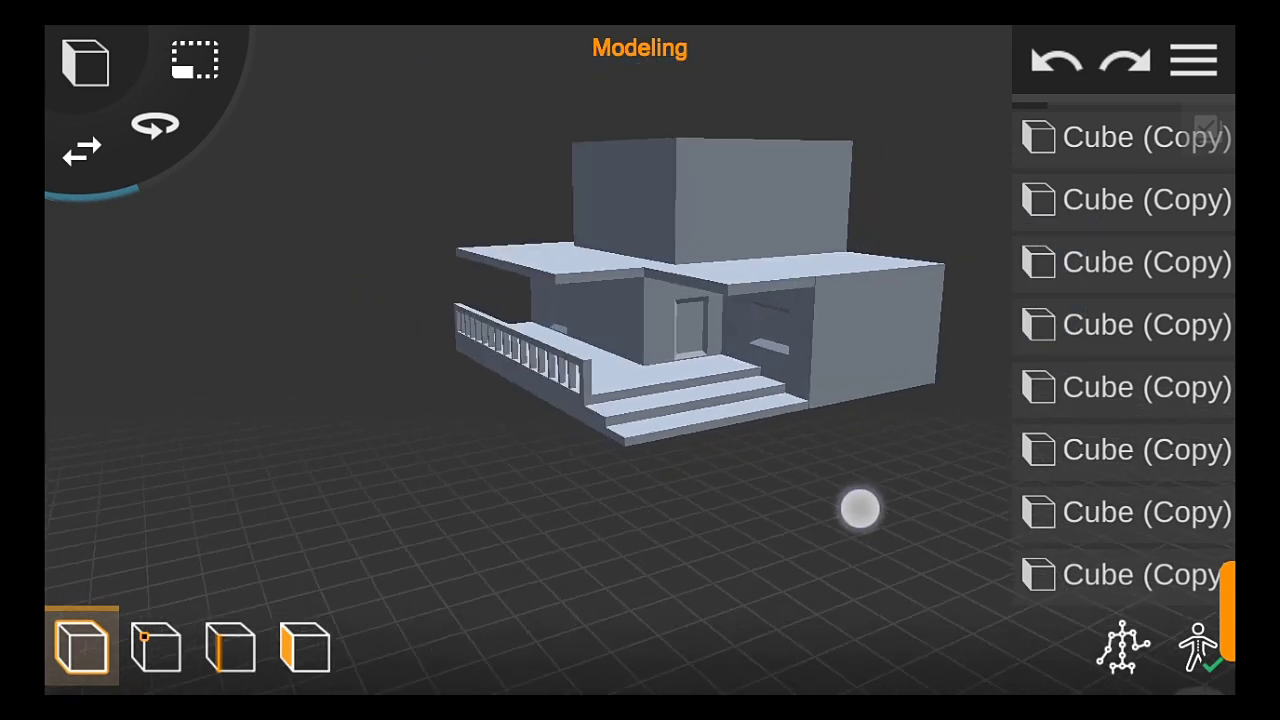
In face mode, select the bottom band of the house wall
mouse_move(857, 509)
middle_mouse_down()
mouse_move(760, 490)
mouse_move(969, 509)
mouse_move(883, 466)
mouse_move(835, 487)
mouse_move(980, 483)
middle_mouse_up()
left_click(305, 647)
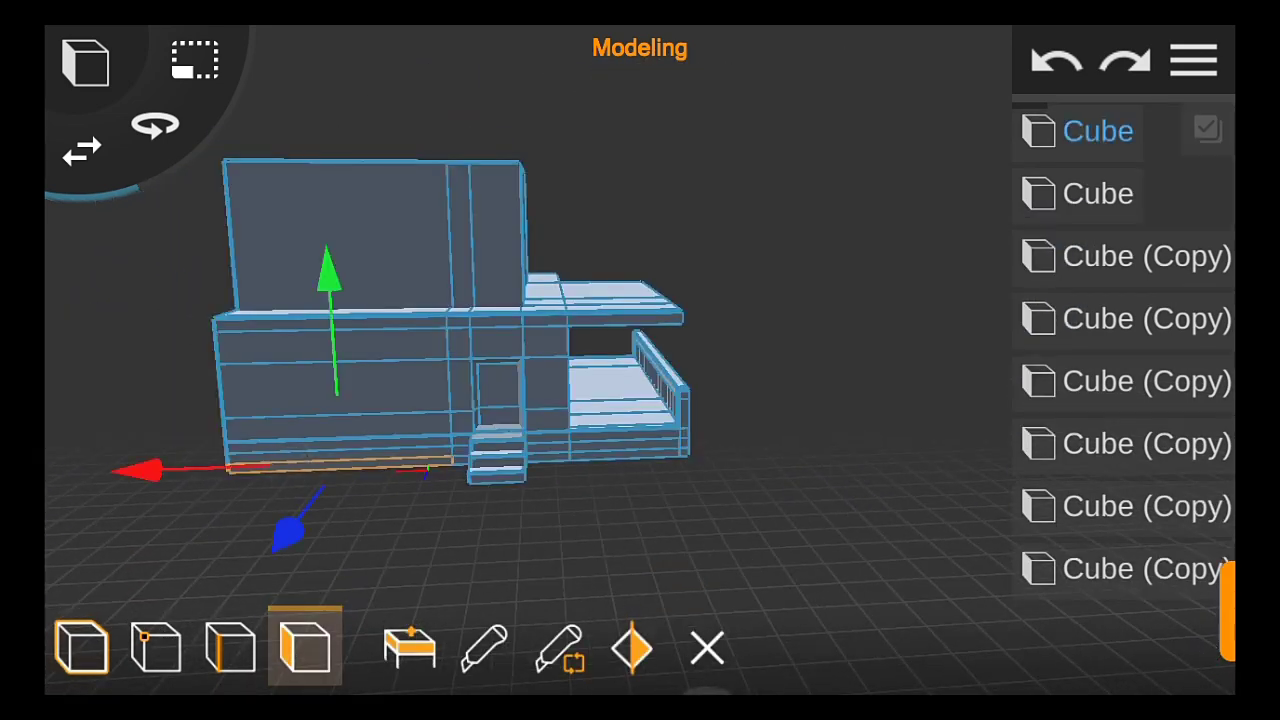
scroll(546, 398, "up", 5)
left_click(157, 403)
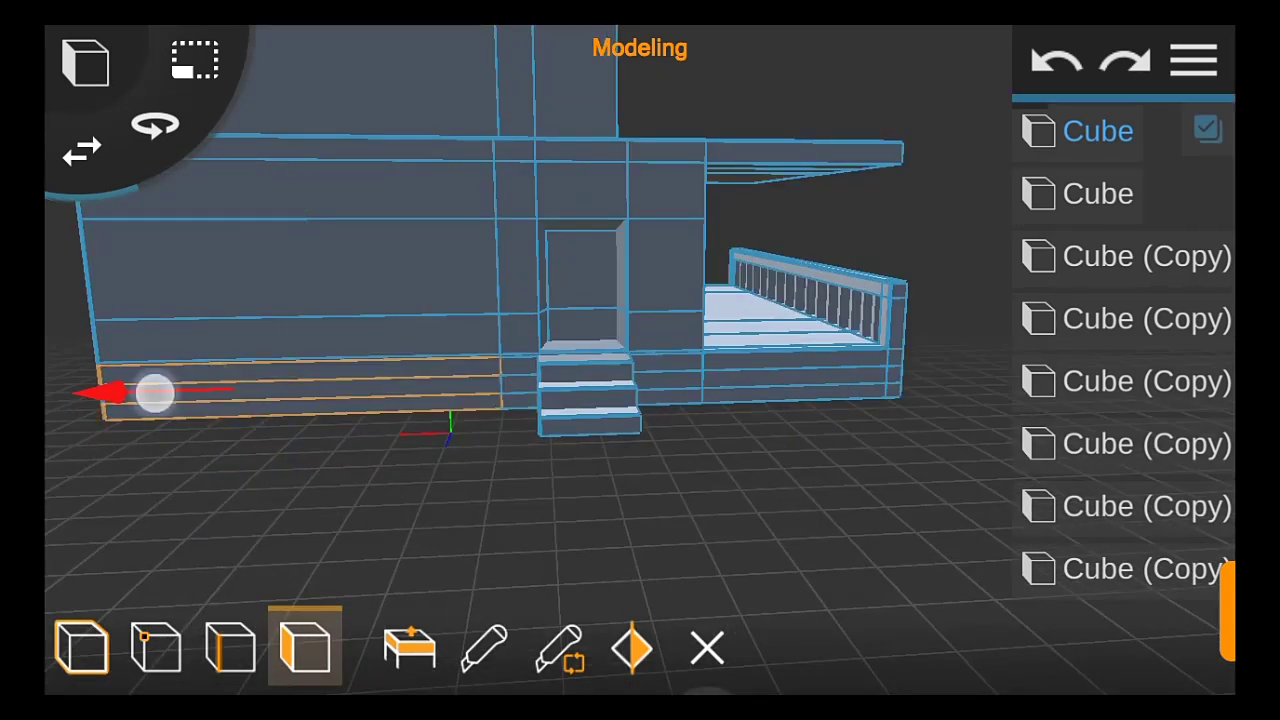
scroll(540, 470, "up", 2)
scroll(542, 475, "up", 2)
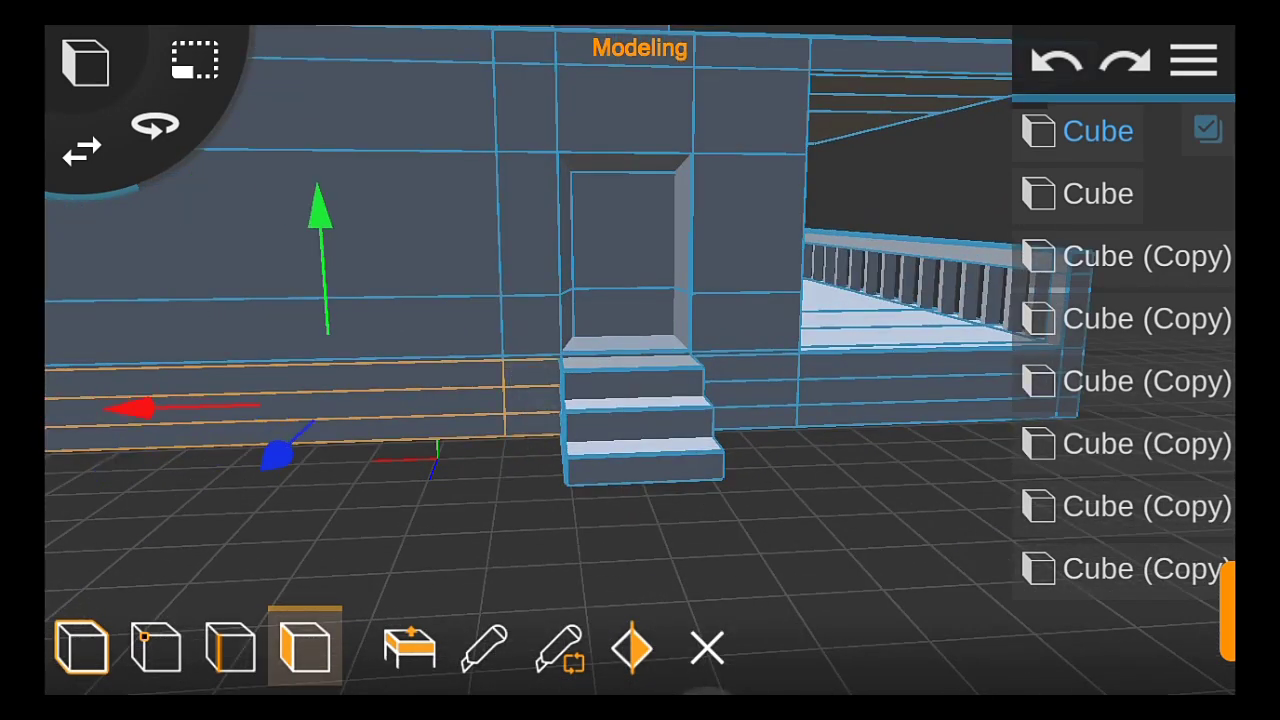
middle_click_drag(757, 423, 877, 423)
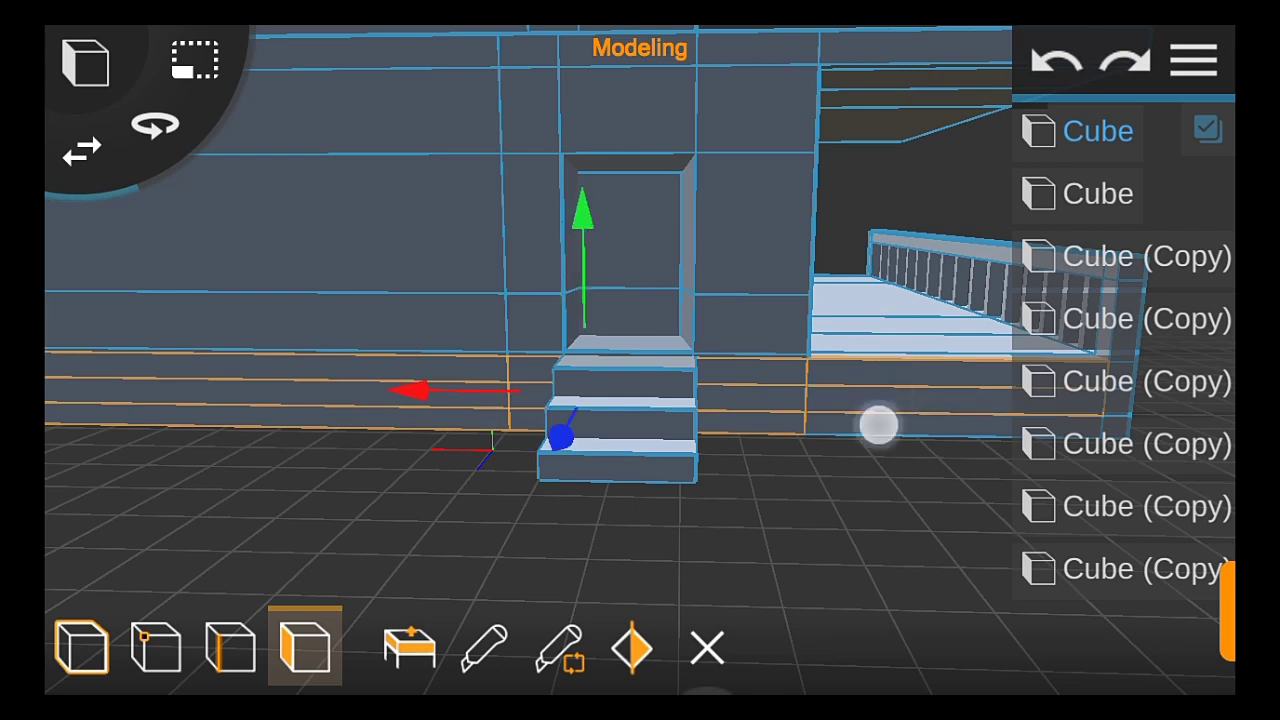
middle_click_drag(491, 541, 380, 530)
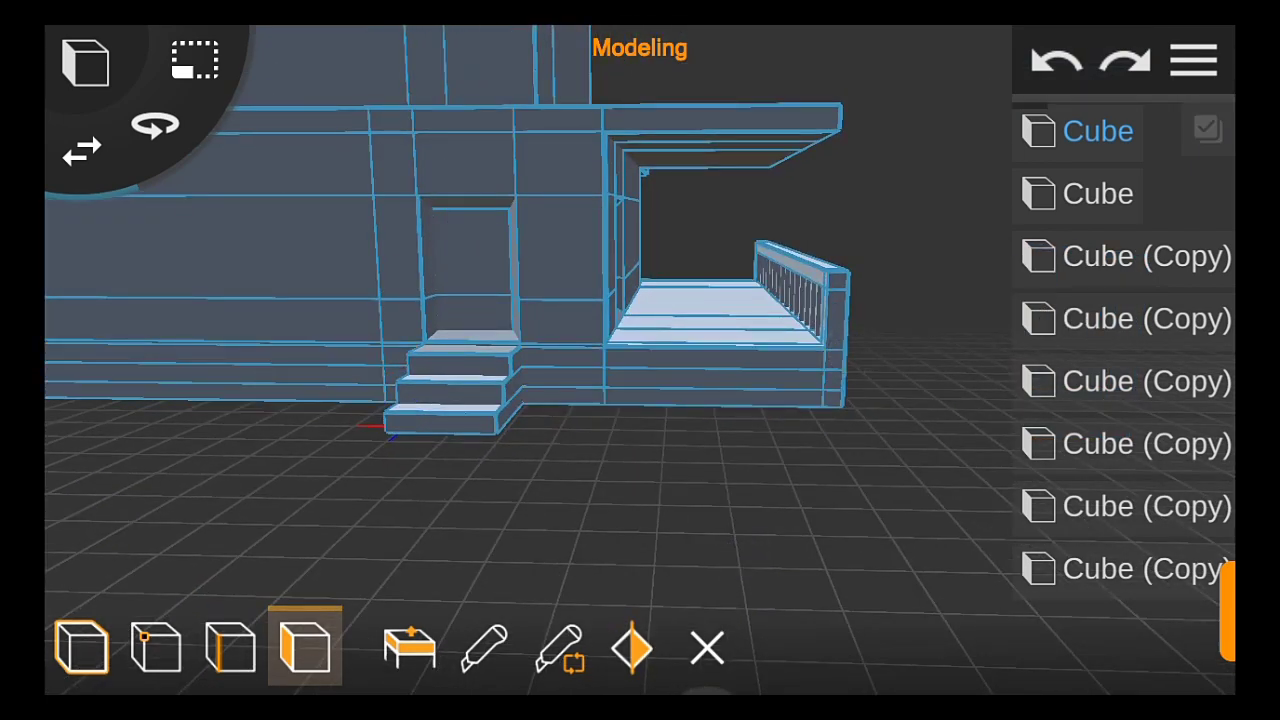
scroll(538, 485, "up", 2)
scroll(583, 493, "up", 3)
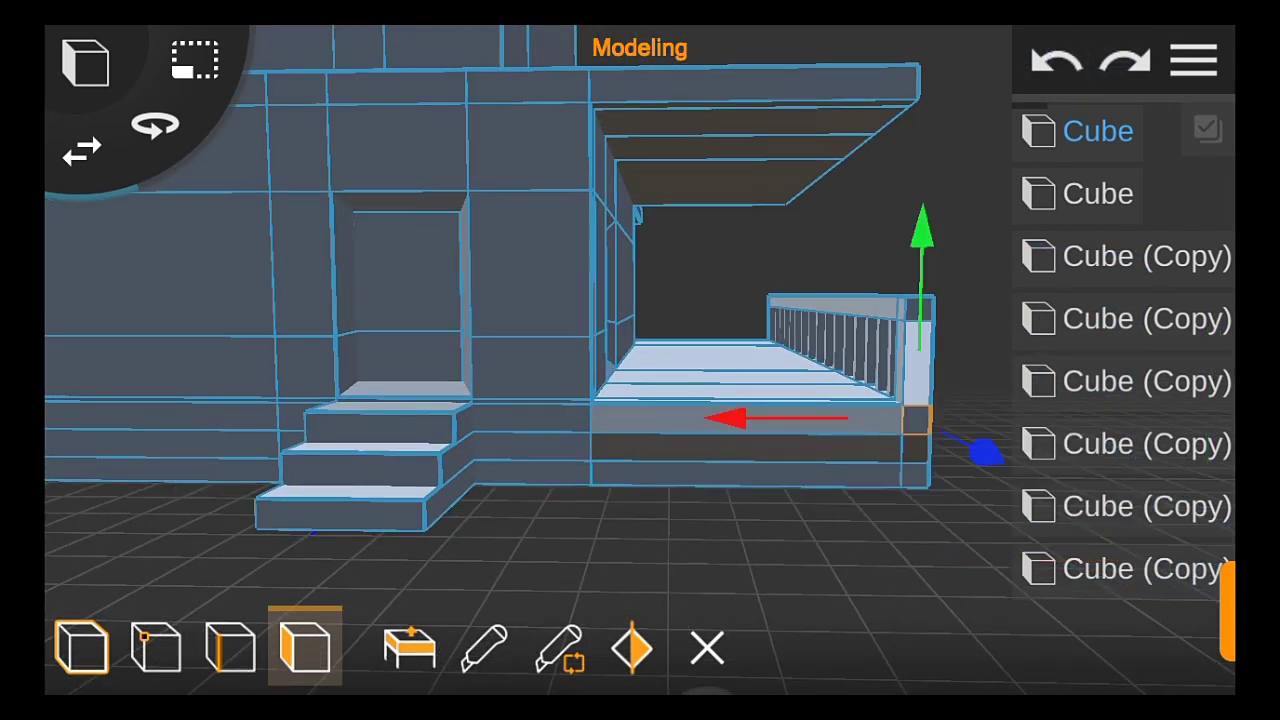
Select the porch's front base faces and extrude them outward to widen the deck
left_click(746, 406)
left_click(992, 303)
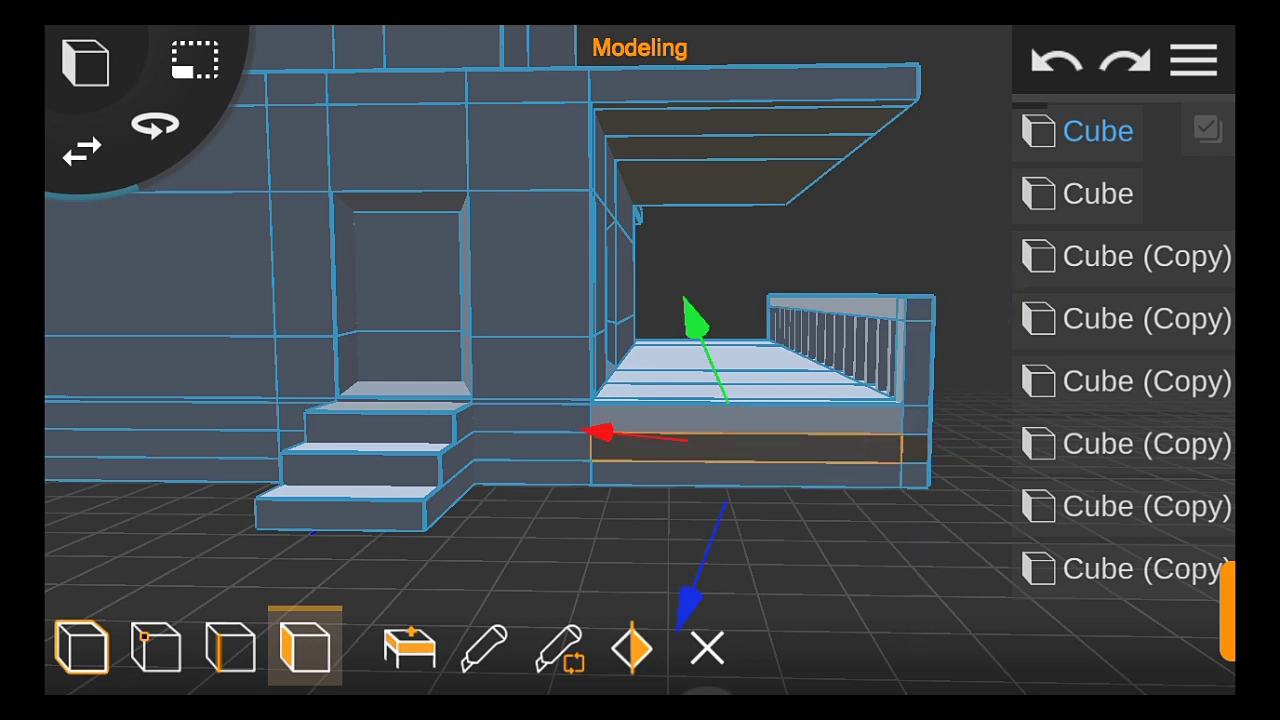
left_click(693, 570)
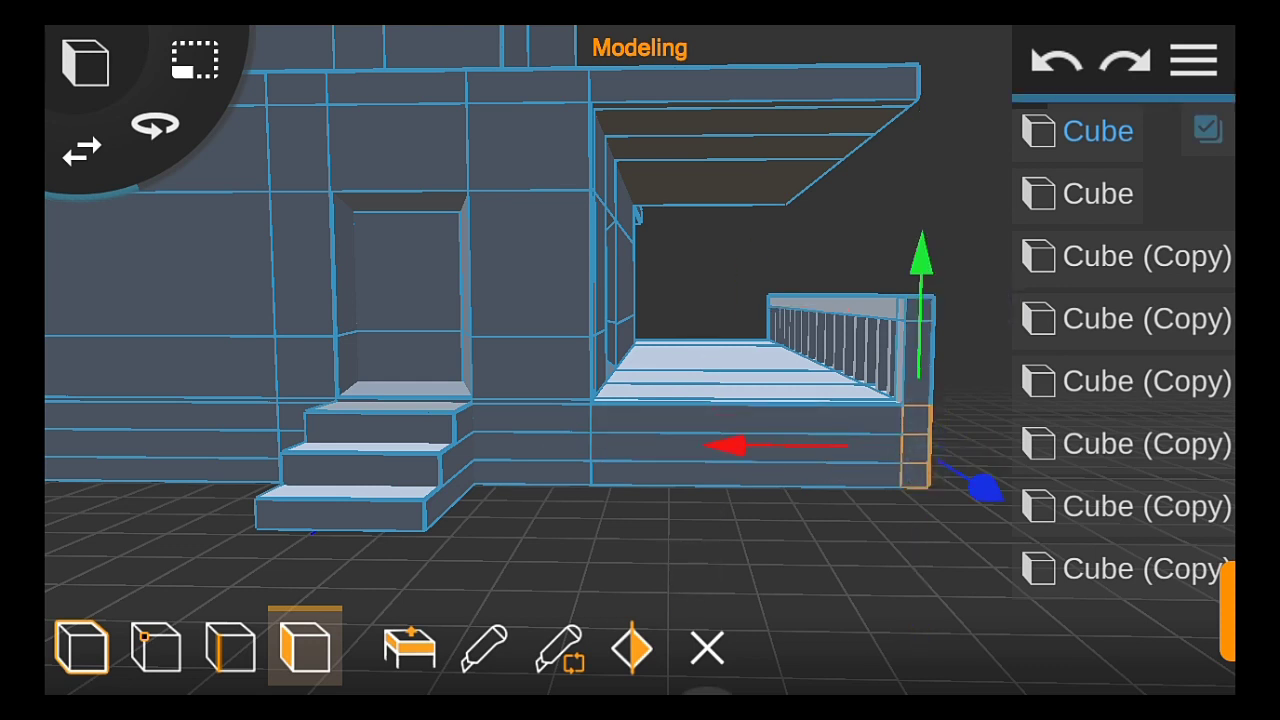
left_click(837, 449)
left_click(543, 488)
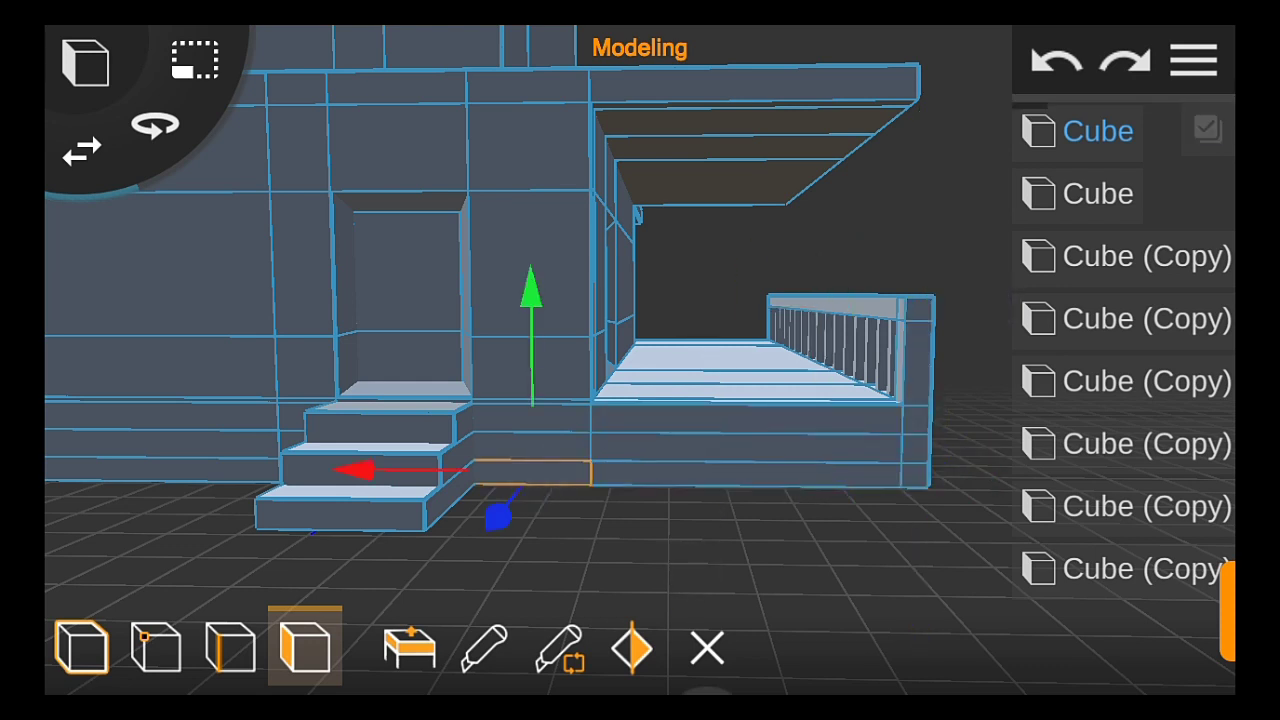
left_click(654, 463)
left_click(711, 431)
left_click(806, 440)
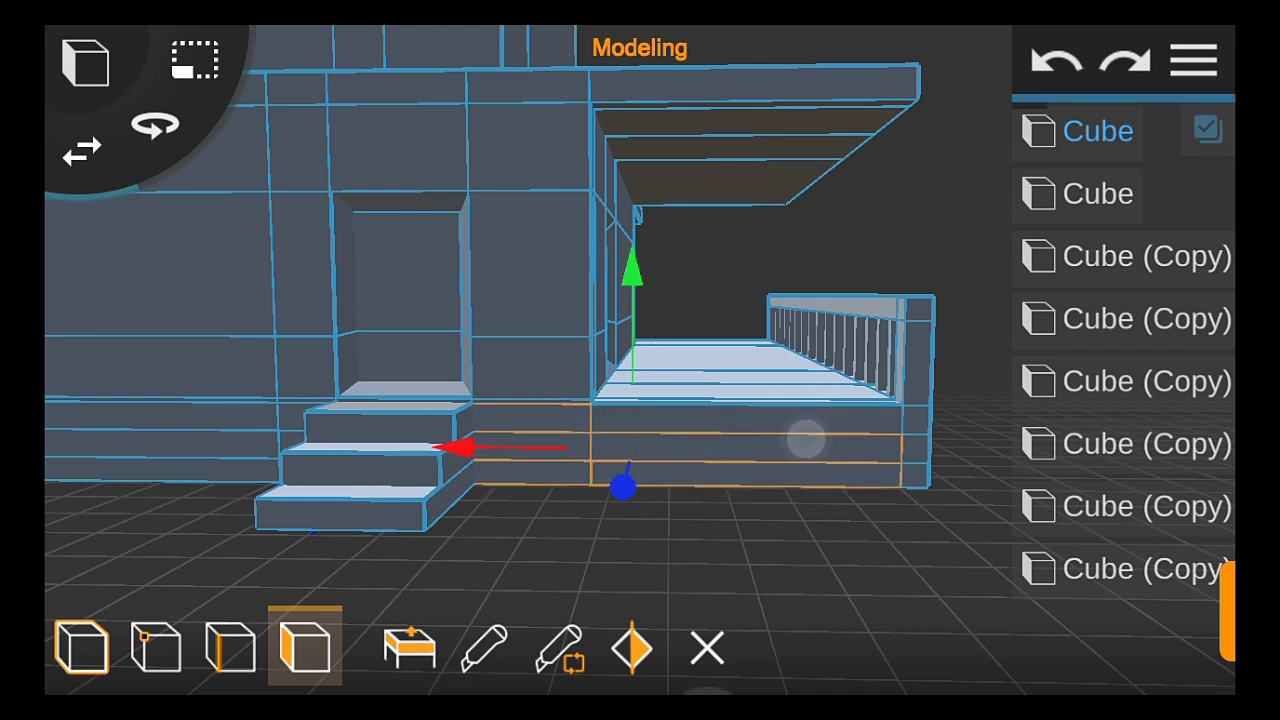
mouse_move(820, 543)
left_mouse_down()
mouse_move(780, 506)
mouse_move(751, 530)
mouse_move(920, 534)
left_mouse_up()
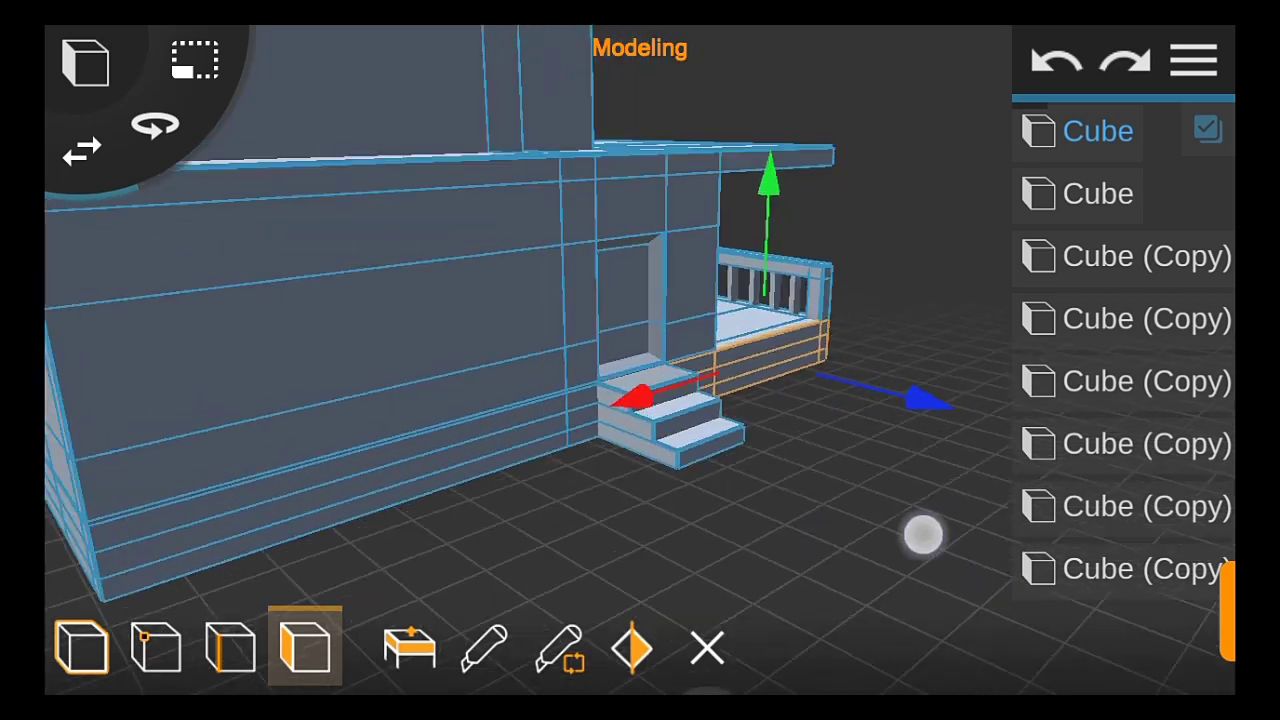
left_click(410, 648)
left_click_drag(909, 374, 965, 412)
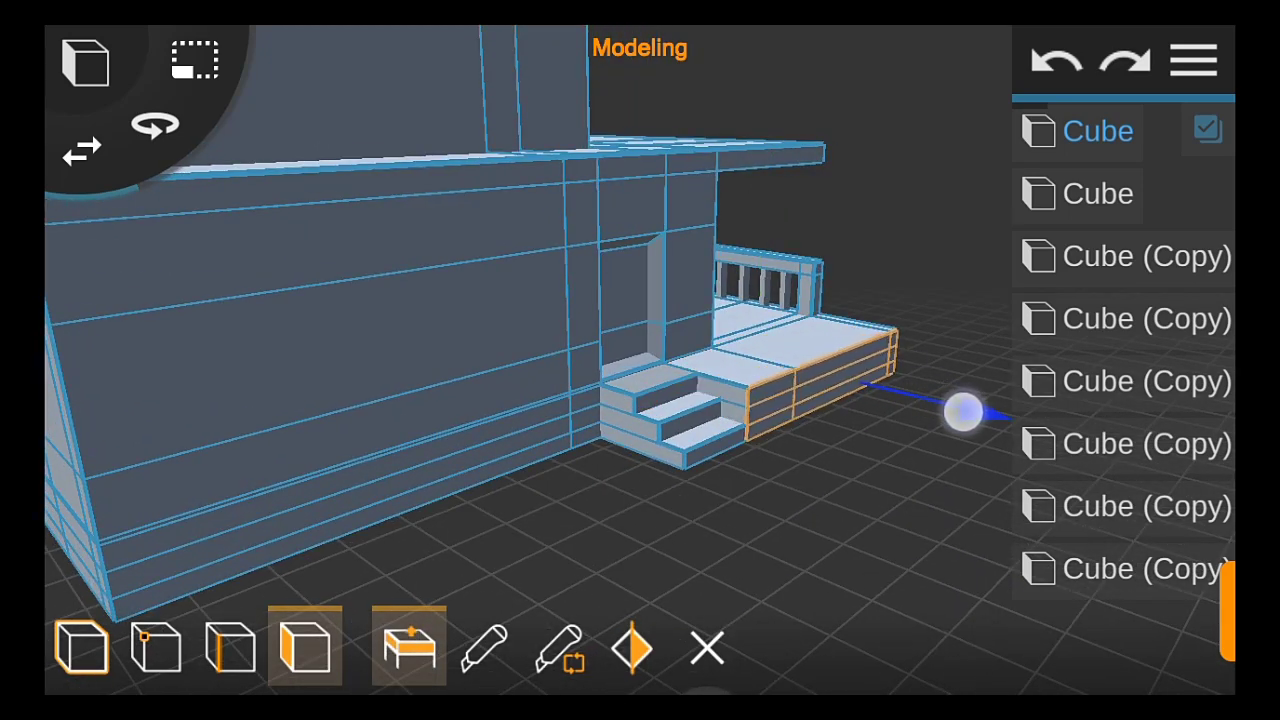
left_click(897, 520)
Pull the house's lower front strip out into a plinth ledge, then return to object mode
left_click_drag(814, 525, 776, 530)
left_click_drag(178, 443, 282, 484)
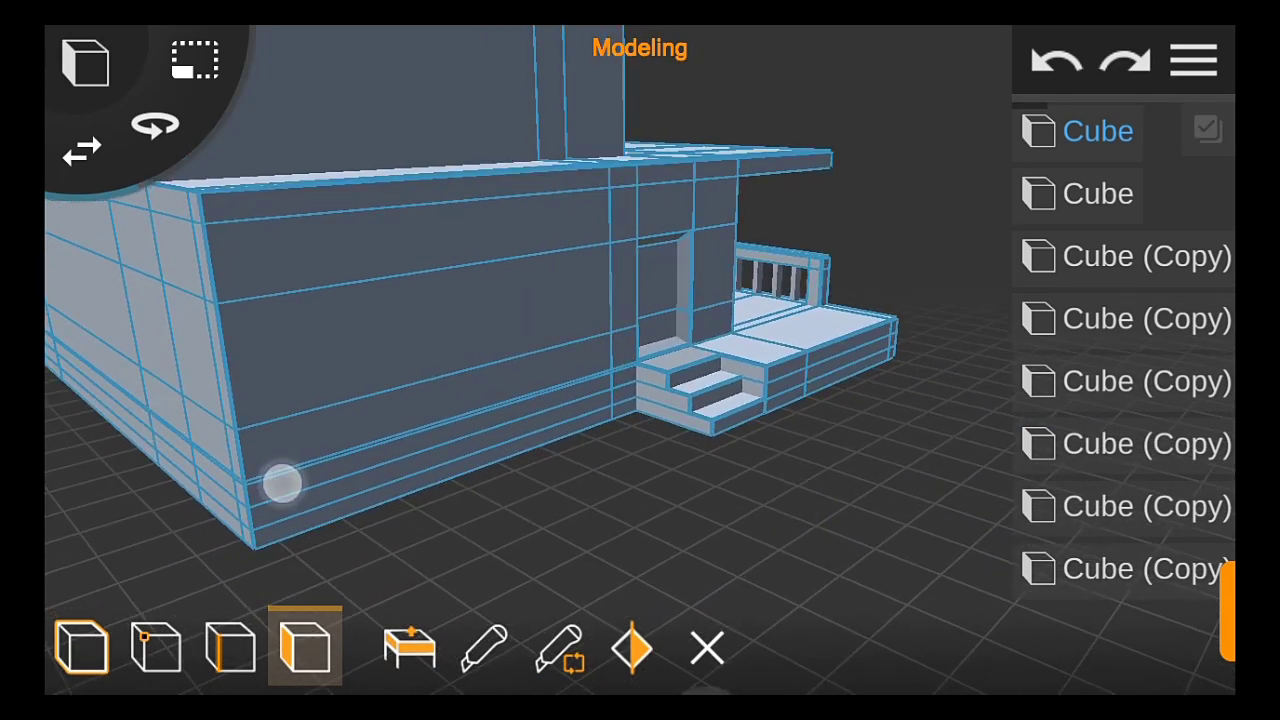
left_click(625, 376)
left_click_drag(825, 495, 592, 342)
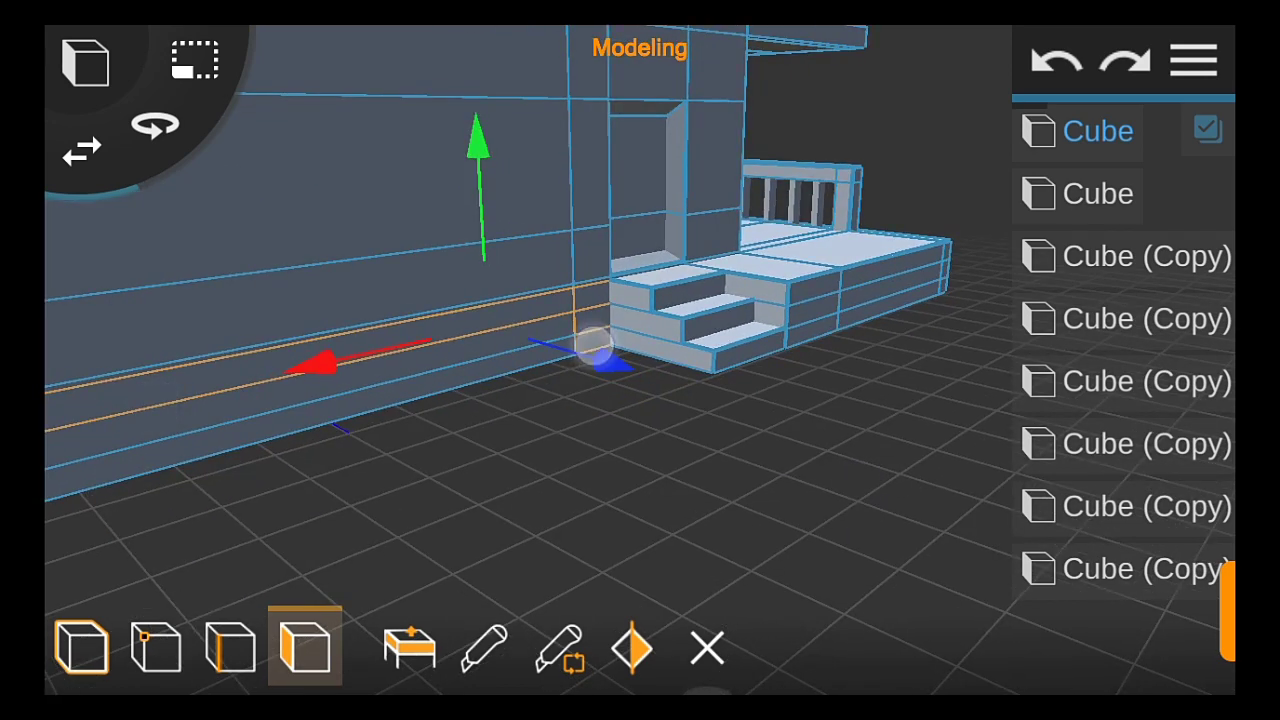
left_click_drag(380, 500, 306, 523)
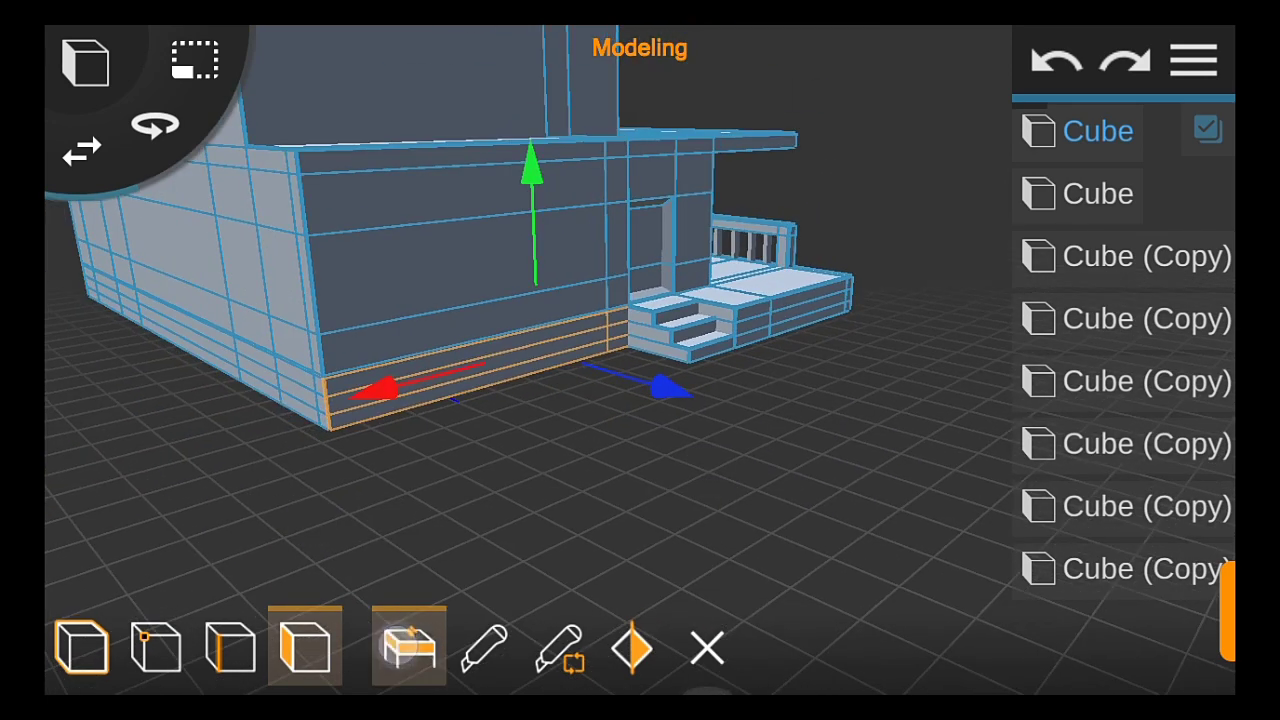
left_click_drag(668, 388, 723, 441)
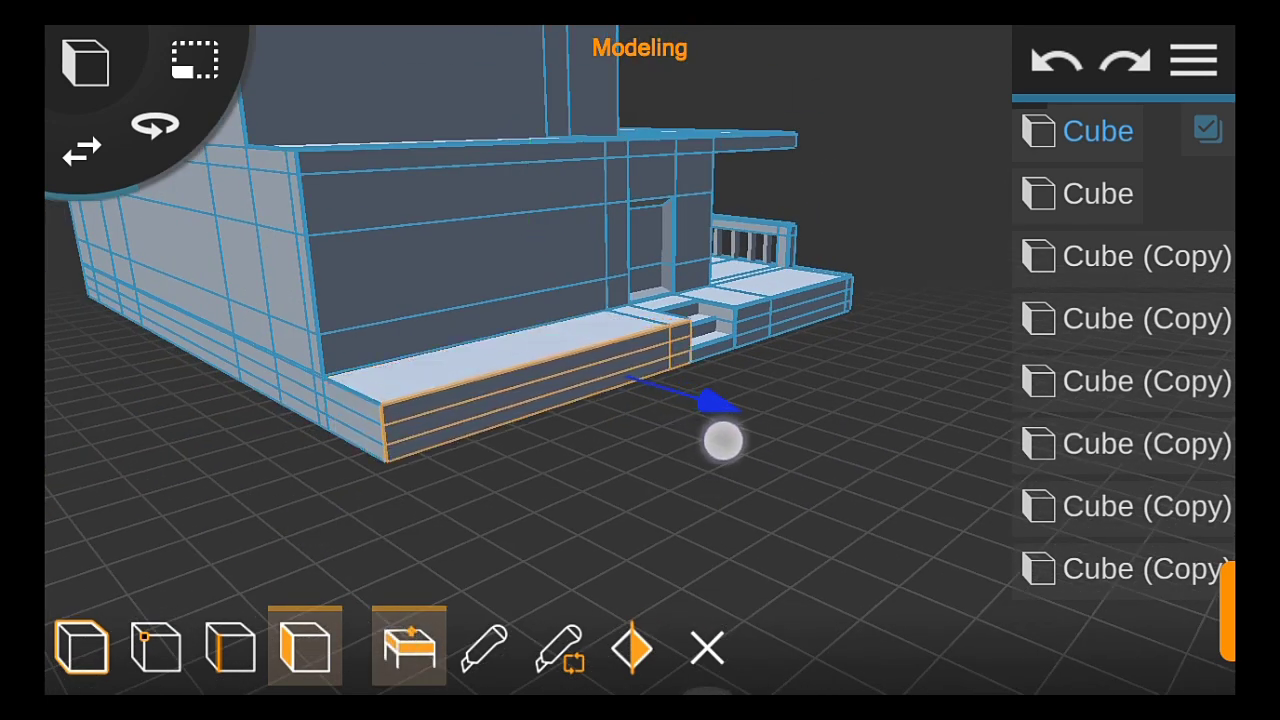
left_click(82, 648)
mouse_move(560, 380)
left_mouse_down()
mouse_move(674, 417)
mouse_move(800, 531)
mouse_move(991, 541)
mouse_move(928, 400)
mouse_move(894, 420)
mouse_move(906, 431)
mouse_move(764, 471)
left_mouse_up()
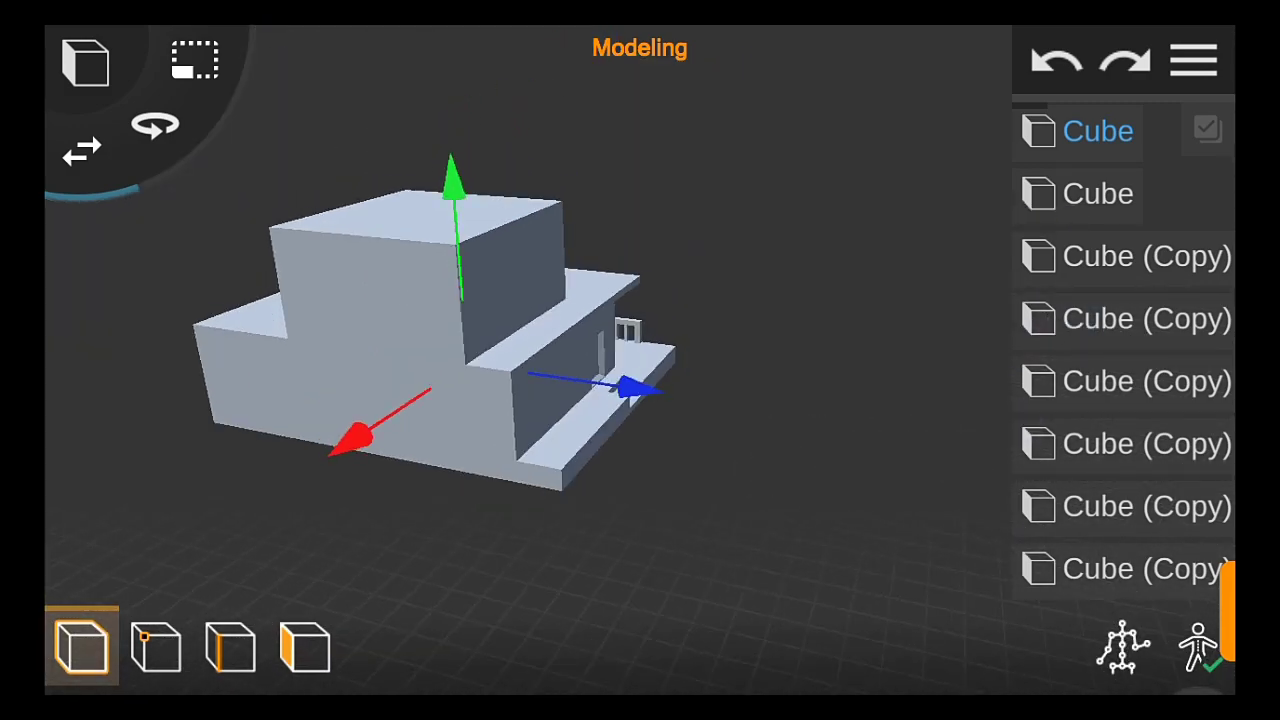
Add an edge loop to the top box and extend the box to the right
mouse_move(990, 500)
left_mouse_down()
mouse_move(960, 490)
mouse_move(1006, 463)
mouse_move(982, 530)
left_mouse_up()
left_click(305, 648)
mouse_move(981, 447)
left_mouse_down()
mouse_move(854, 434)
mouse_move(889, 403)
left_mouse_up()
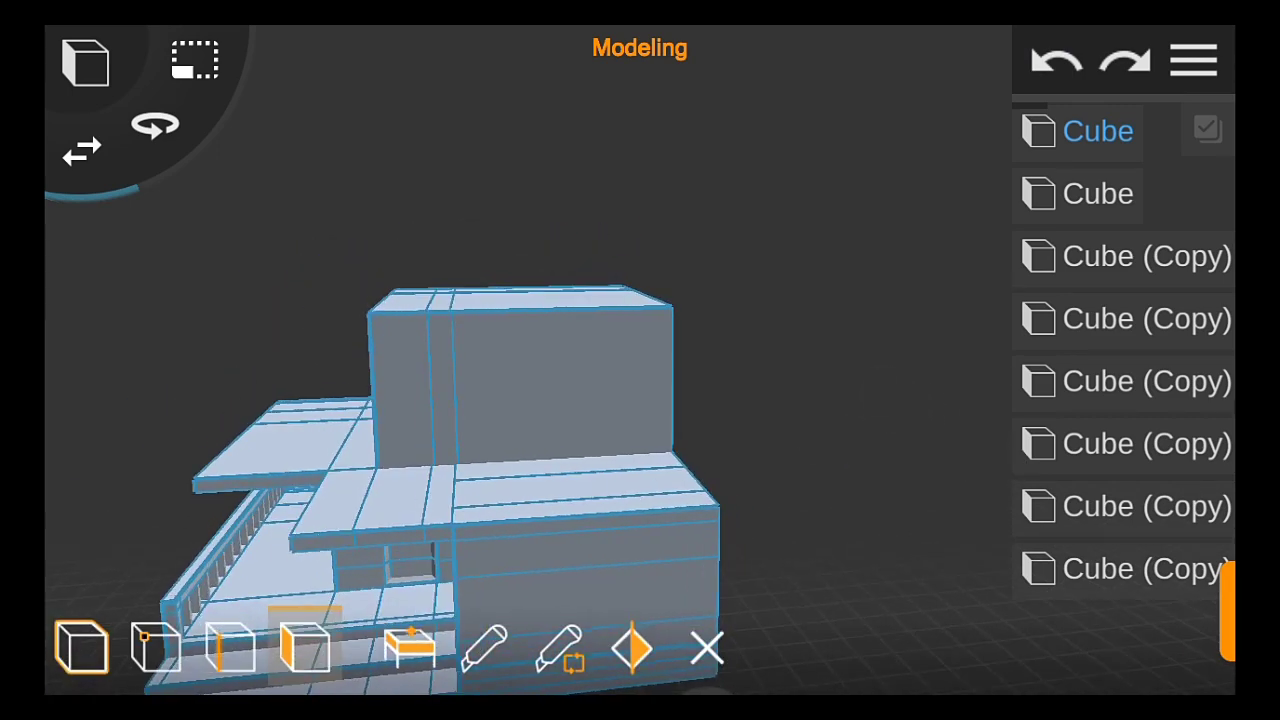
left_click(617, 331)
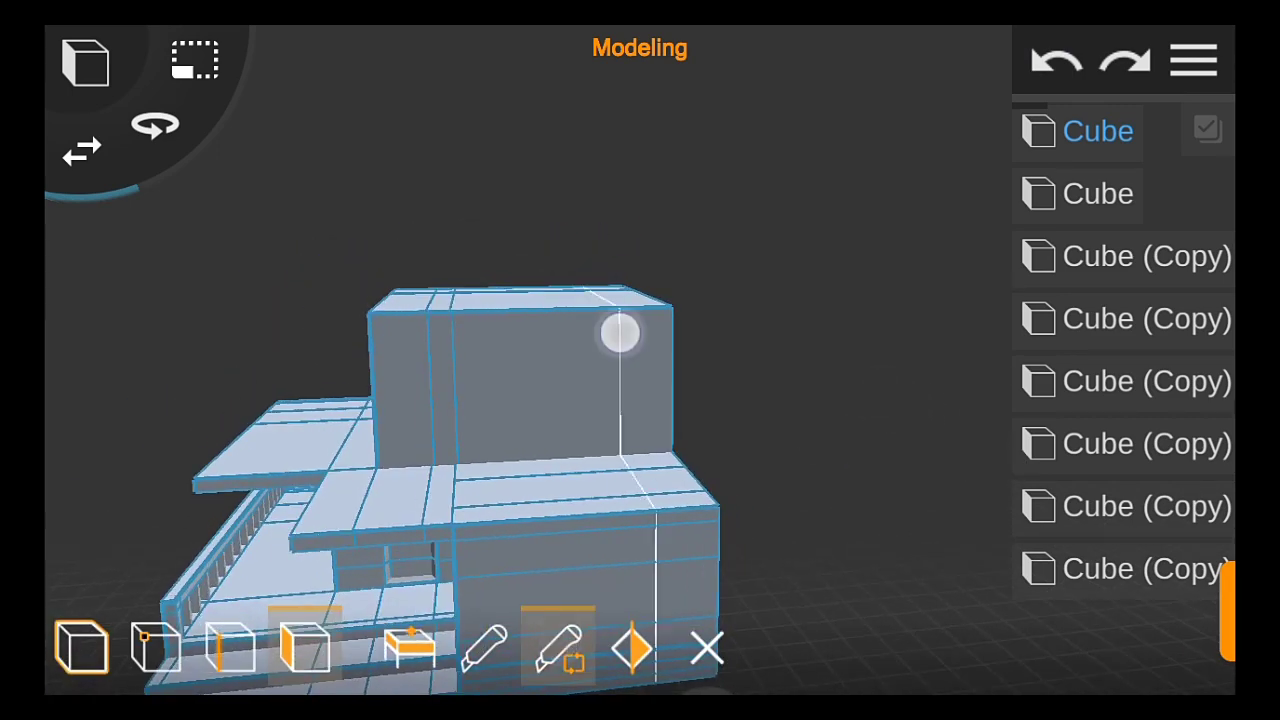
left_click(566, 643)
mouse_move(699, 290)
left_mouse_down()
mouse_move(857, 457)
mouse_move(806, 337)
mouse_move(866, 338)
left_mouse_up()
mouse_move(500, 356)
left_mouse_down()
mouse_move(580, 331)
mouse_move(886, 320)
mouse_move(829, 323)
mouse_move(925, 331)
left_mouse_up()
left_click_drag(772, 373, 866, 395)
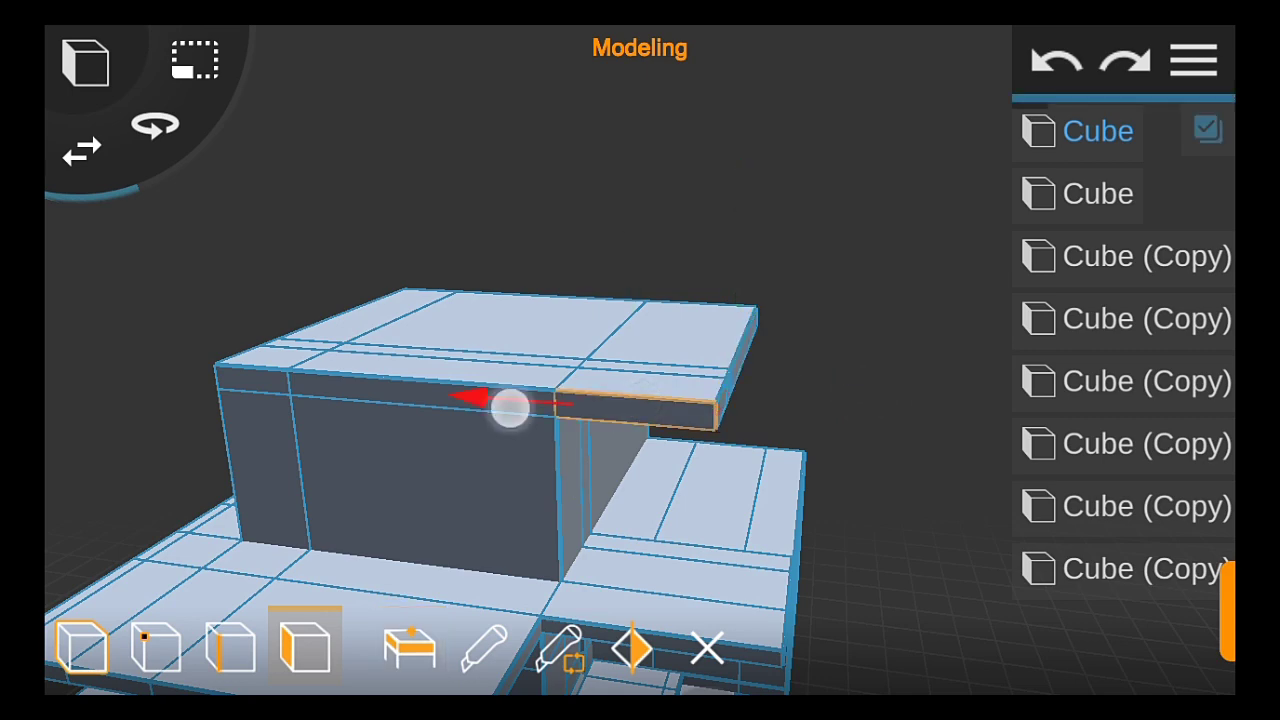
left_click_drag(510, 406, 390, 396)
Extend the roof slab leftward past the walls, then return to object mode
left_click_drag(608, 412, 600, 313)
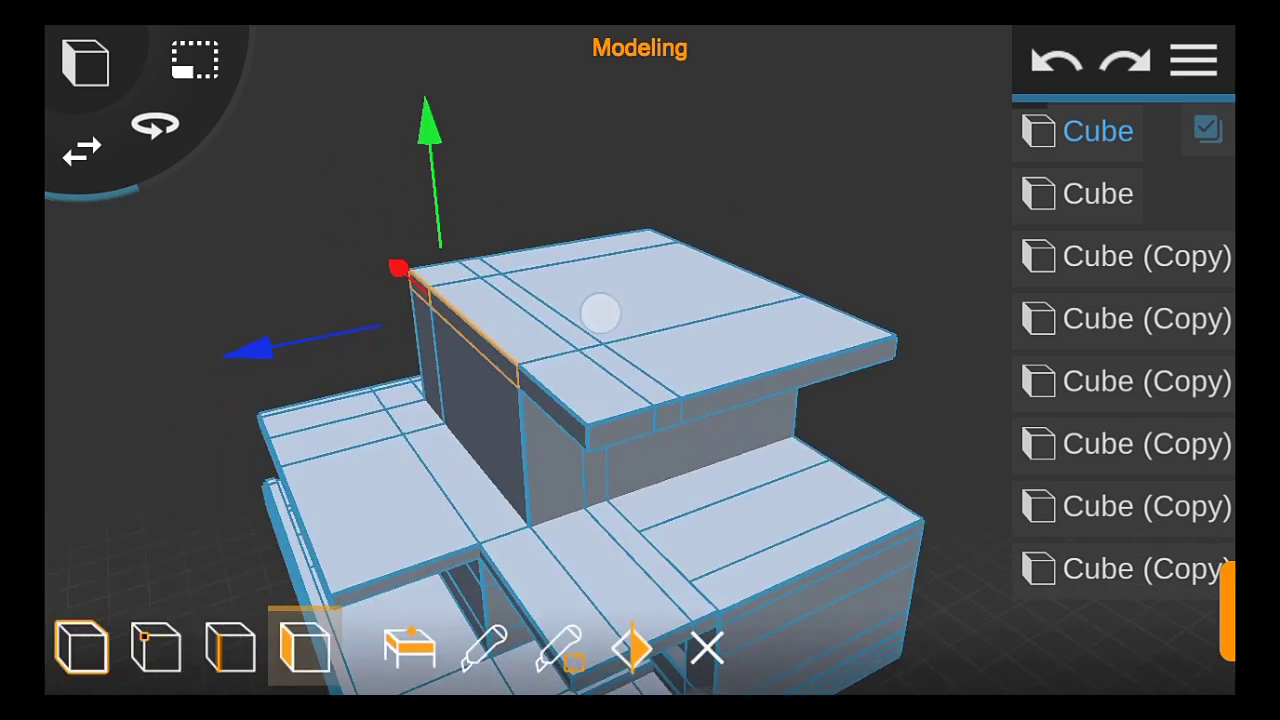
left_click_drag(255, 347, 180, 371)
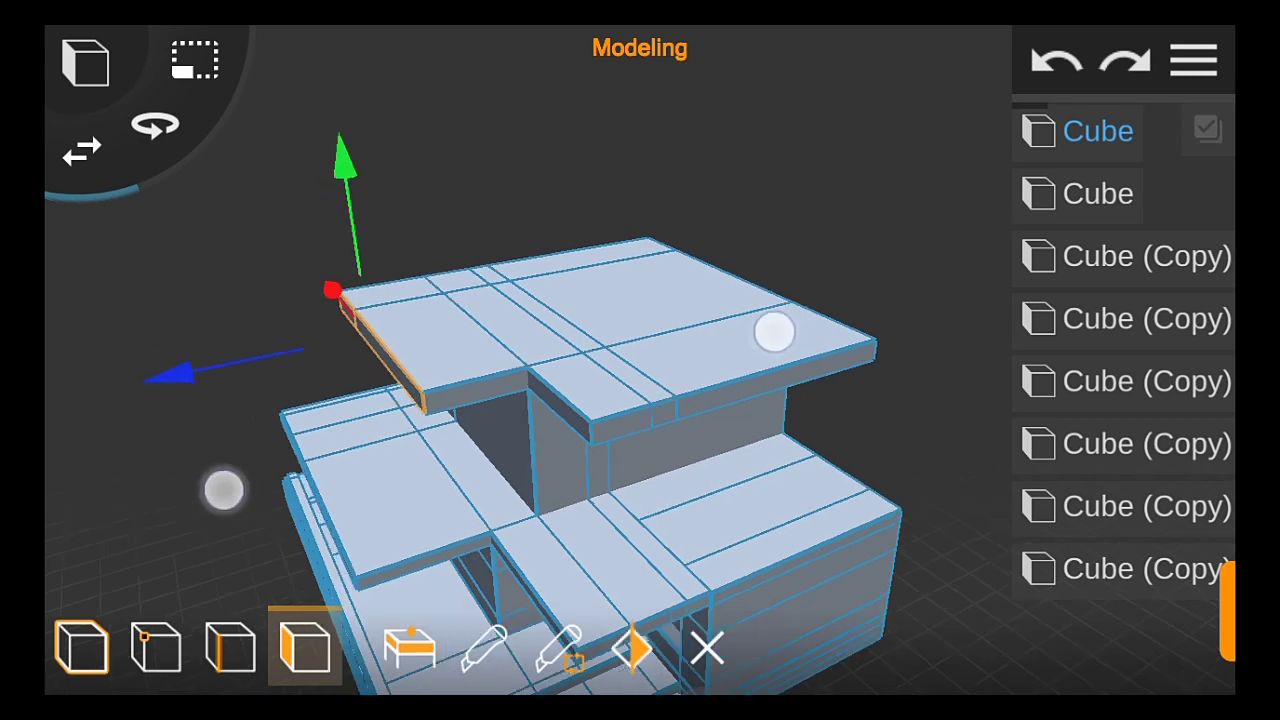
scroll(500, 410, "down", 5)
left_click_drag(786, 383, 771, 411)
mouse_move(909, 347)
left_mouse_down()
mouse_move(780, 251)
mouse_move(911, 180)
mouse_move(655, 435)
left_mouse_up()
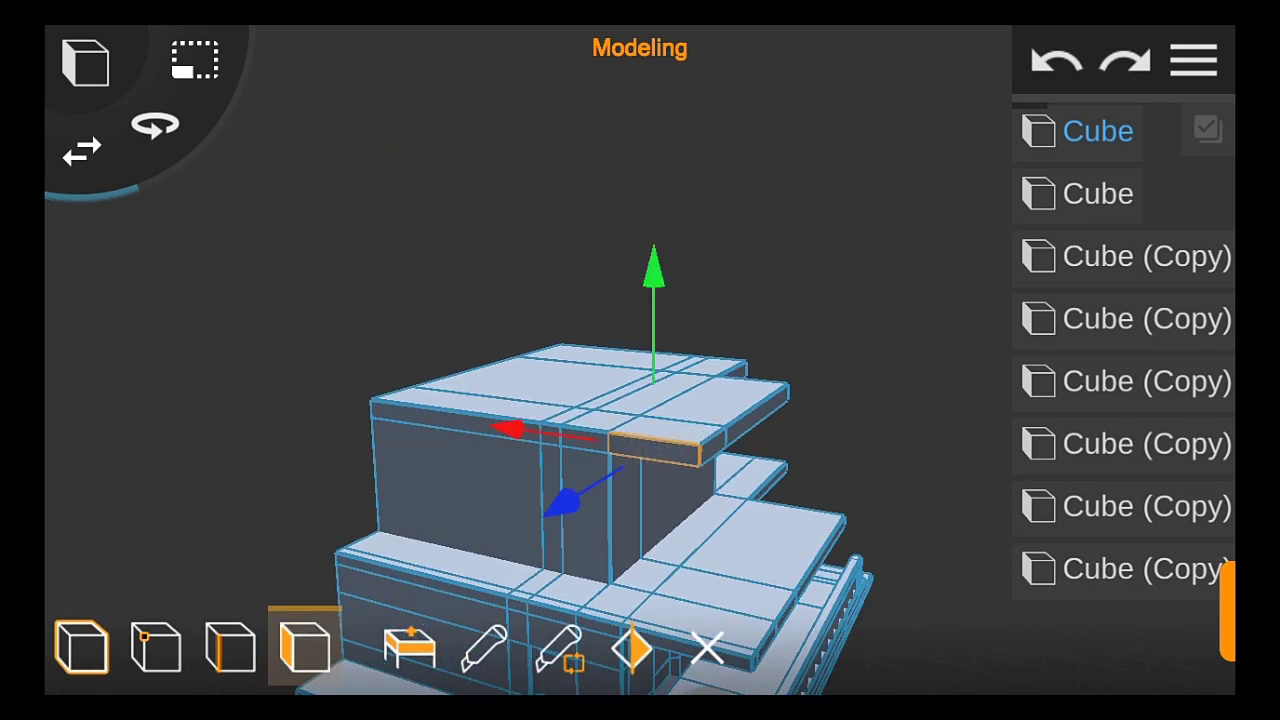
left_click(584, 437)
mouse_move(500, 430)
left_mouse_down()
mouse_move(823, 297)
mouse_move(683, 325)
left_mouse_up()
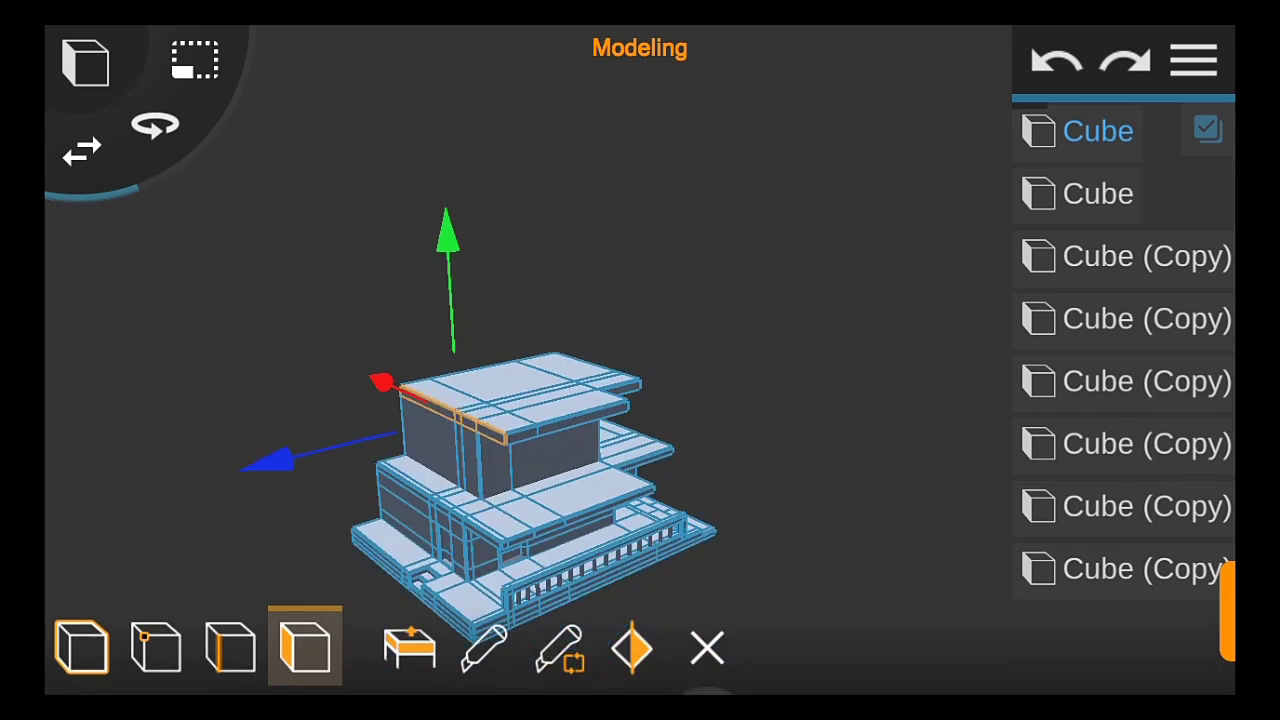
left_click(278, 450)
left_click_drag(757, 340, 662, 366)
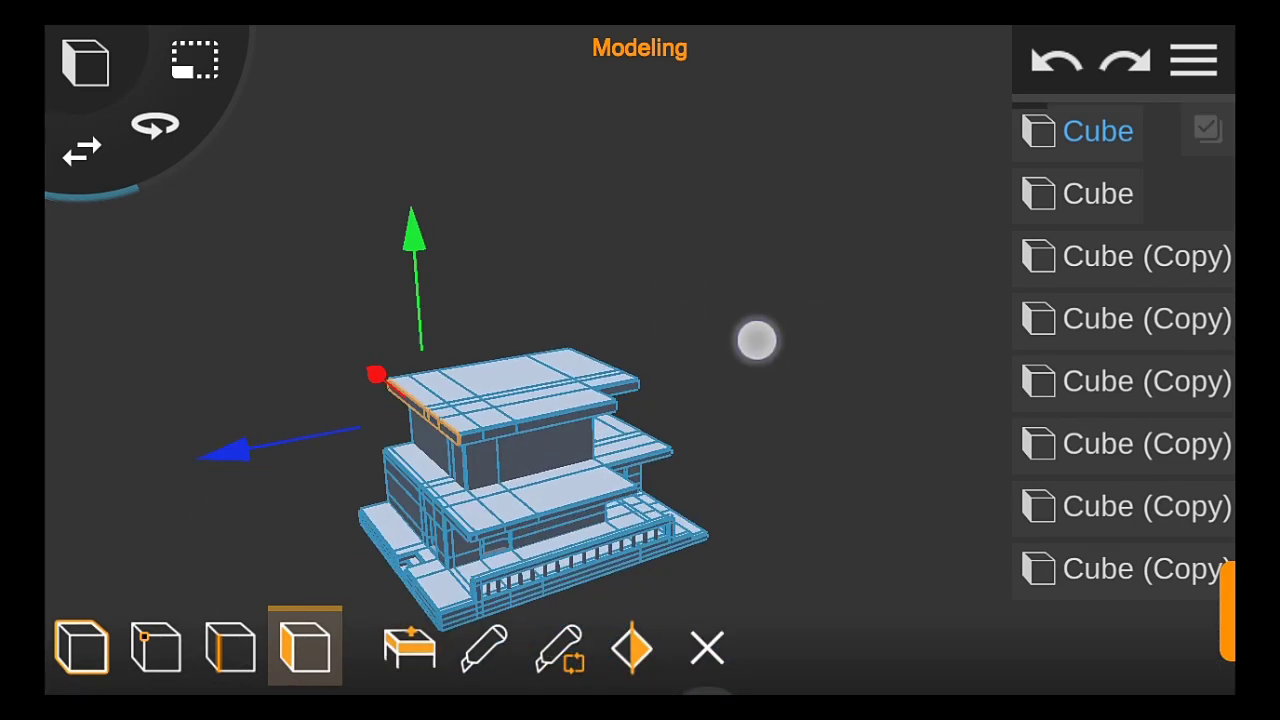
left_click(234, 412)
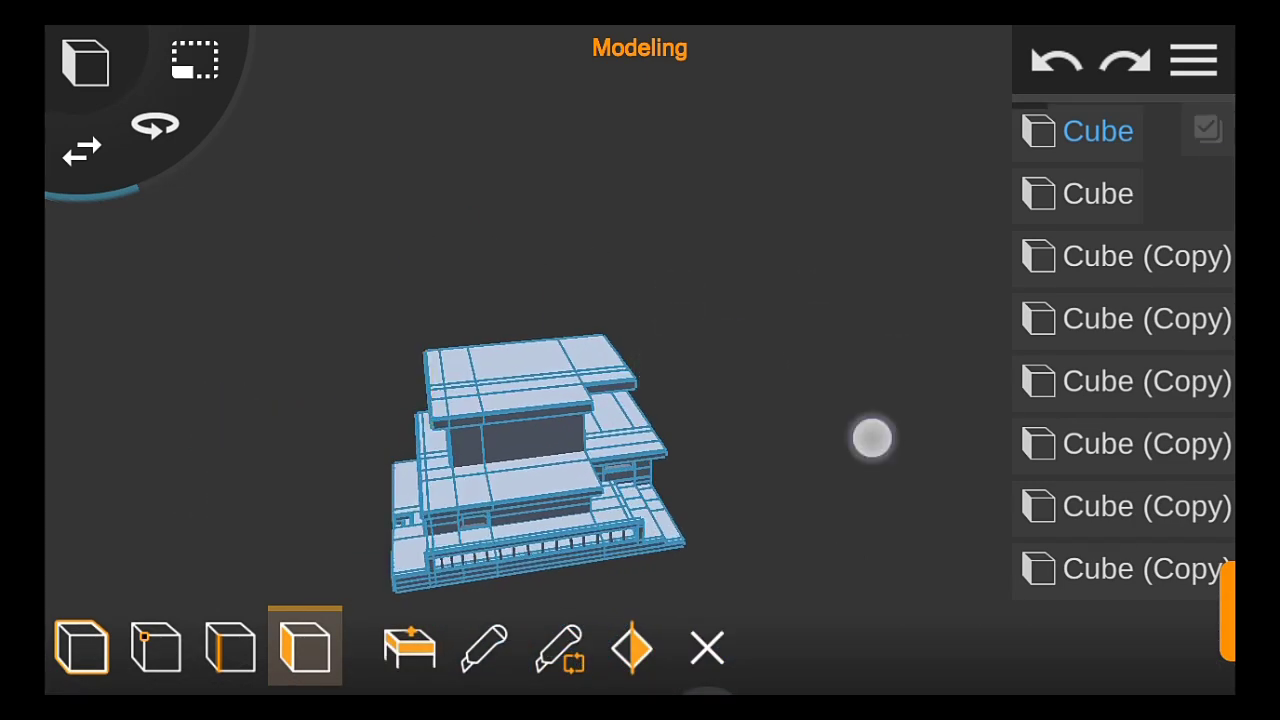
left_click(872, 438)
mouse_move(866, 451)
left_mouse_down()
mouse_move(700, 414)
mouse_move(997, 368)
left_mouse_up()
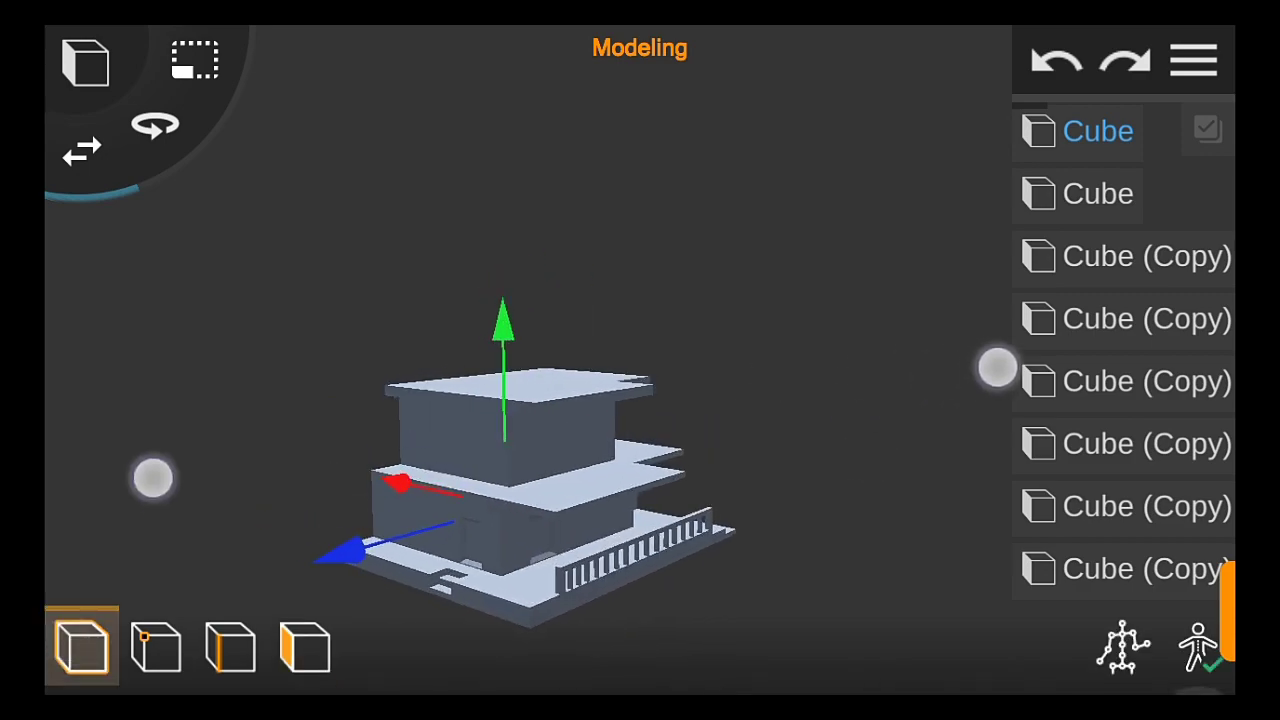
Select the end of the porch railing and extend the top rail toward the steps
left_click(305, 648)
scroll(500, 430, "up", 5)
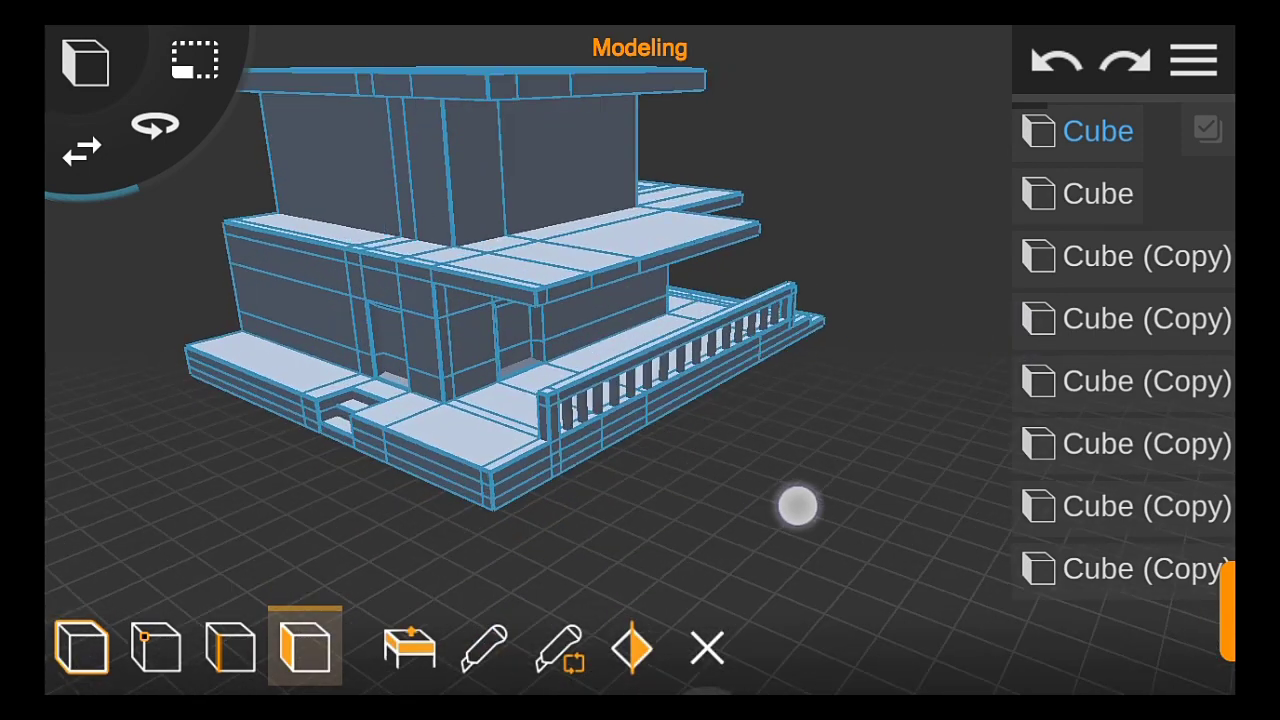
scroll(505, 463, "up", 3)
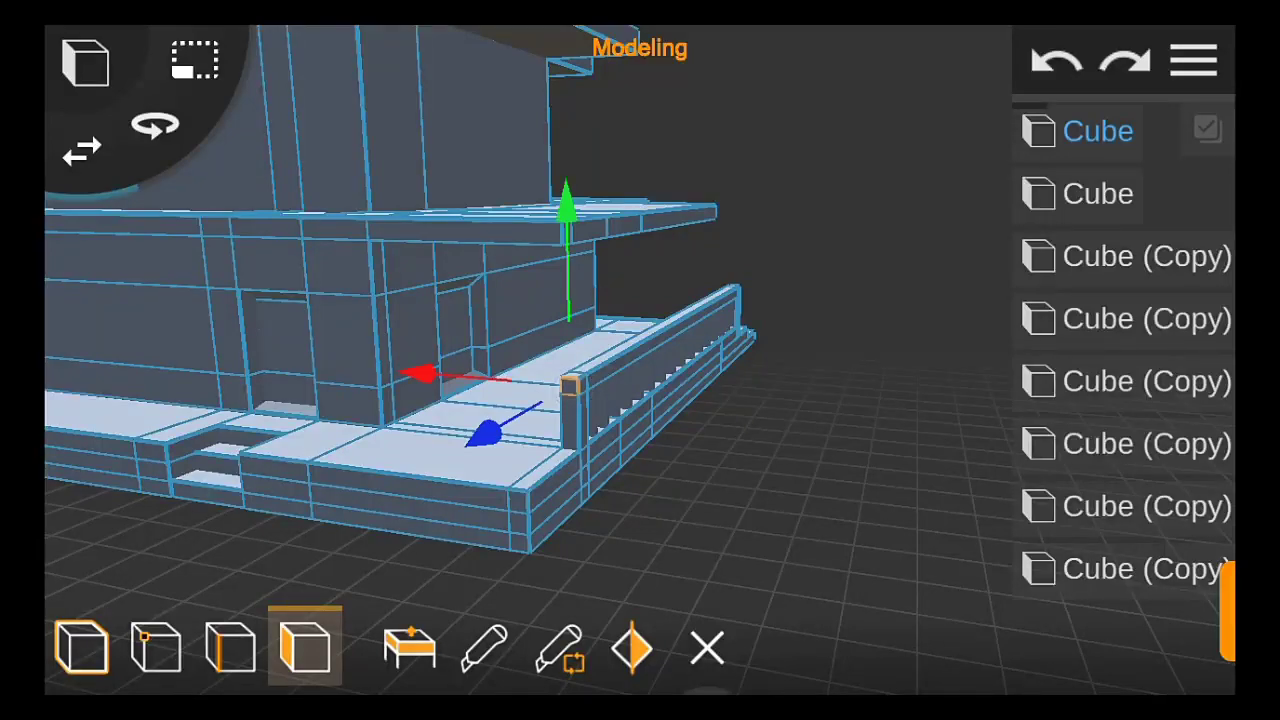
left_click_drag(700, 400, 520, 410)
left_click(215, 431)
left_click(717, 471)
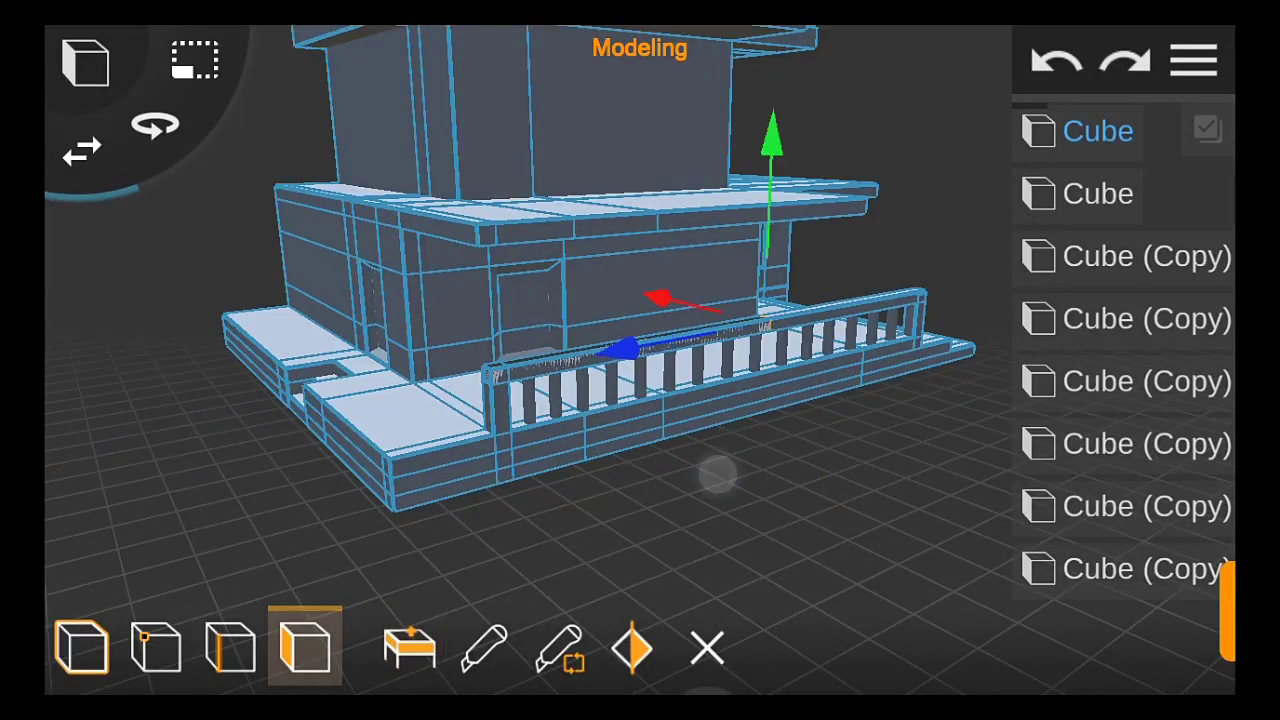
mouse_move(877, 386)
left_mouse_down()
mouse_move(789, 472)
mouse_move(837, 457)
mouse_move(900, 570)
left_mouse_up()
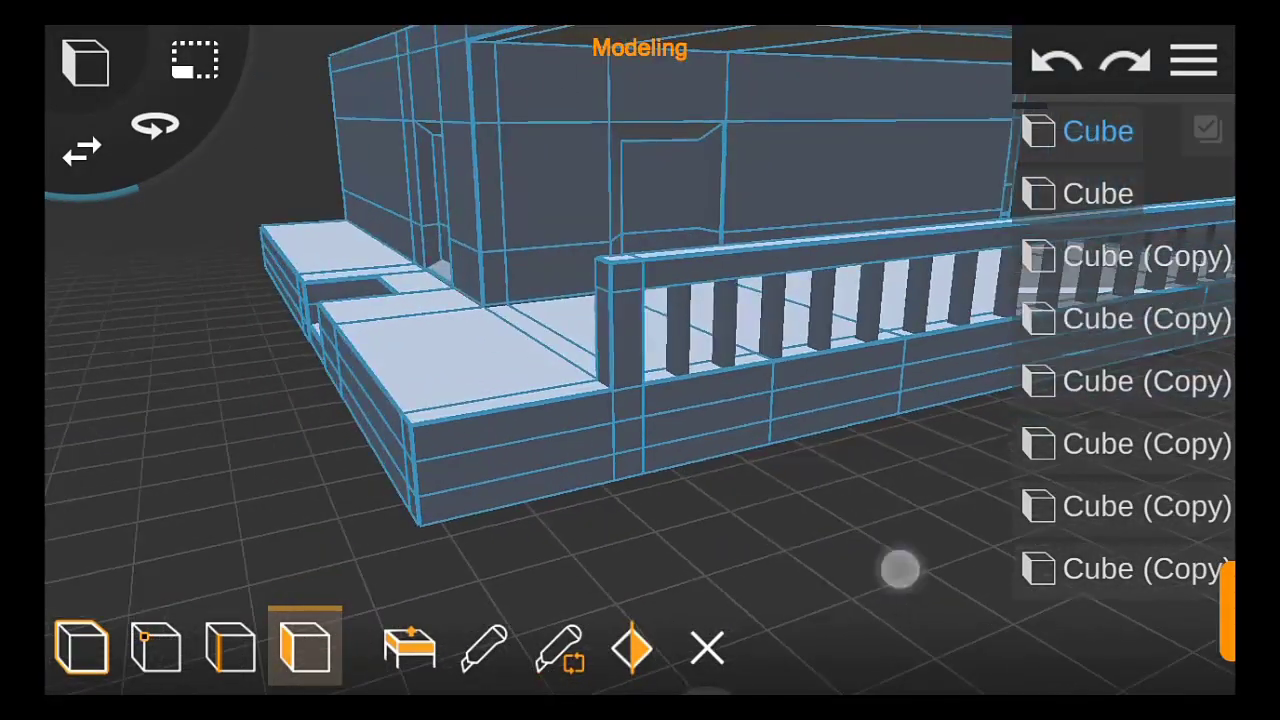
left_click_drag(410, 291, 343, 314)
left_click_drag(700, 470, 757, 494)
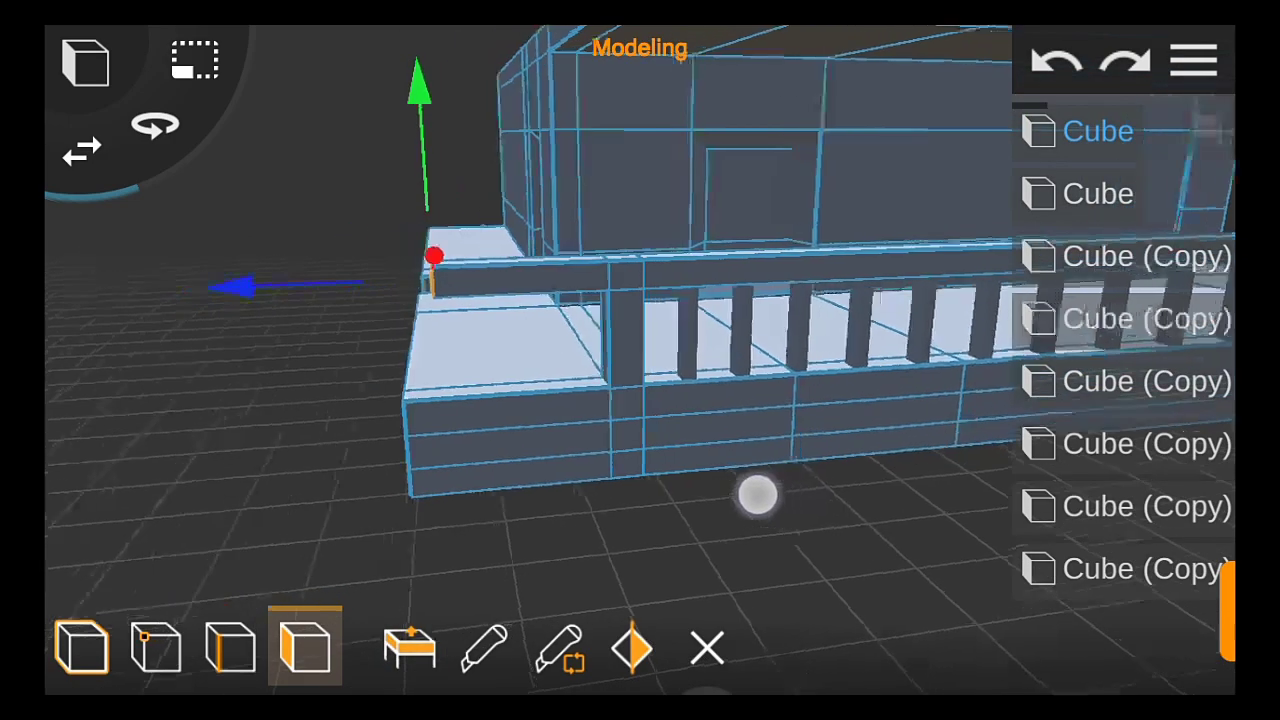
left_click_drag(245, 280, 226, 277)
Select a vertical railing post and open its Cube actions in the outliner
left_click_drag(980, 540, 797, 514)
left_click(688, 335)
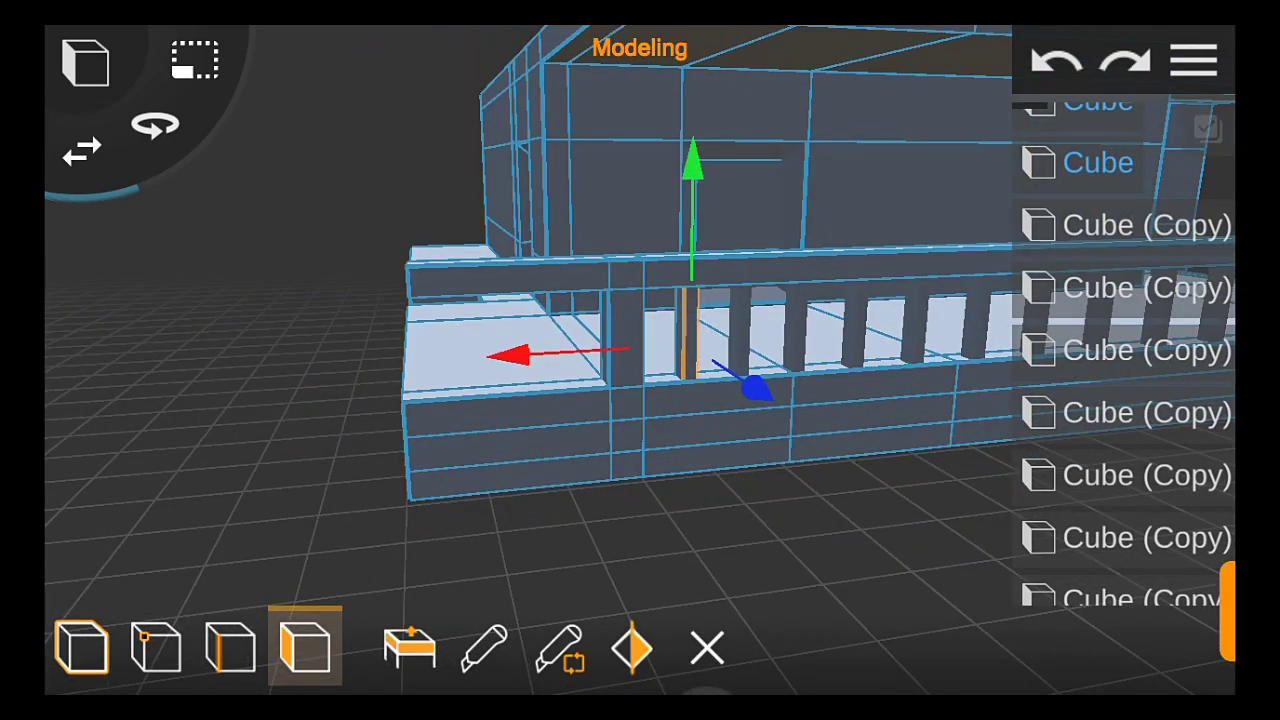
left_click(1110, 170)
left_click_drag(1112, 288, 1112, 254)
left_click_drag(1110, 200, 1110, 234)
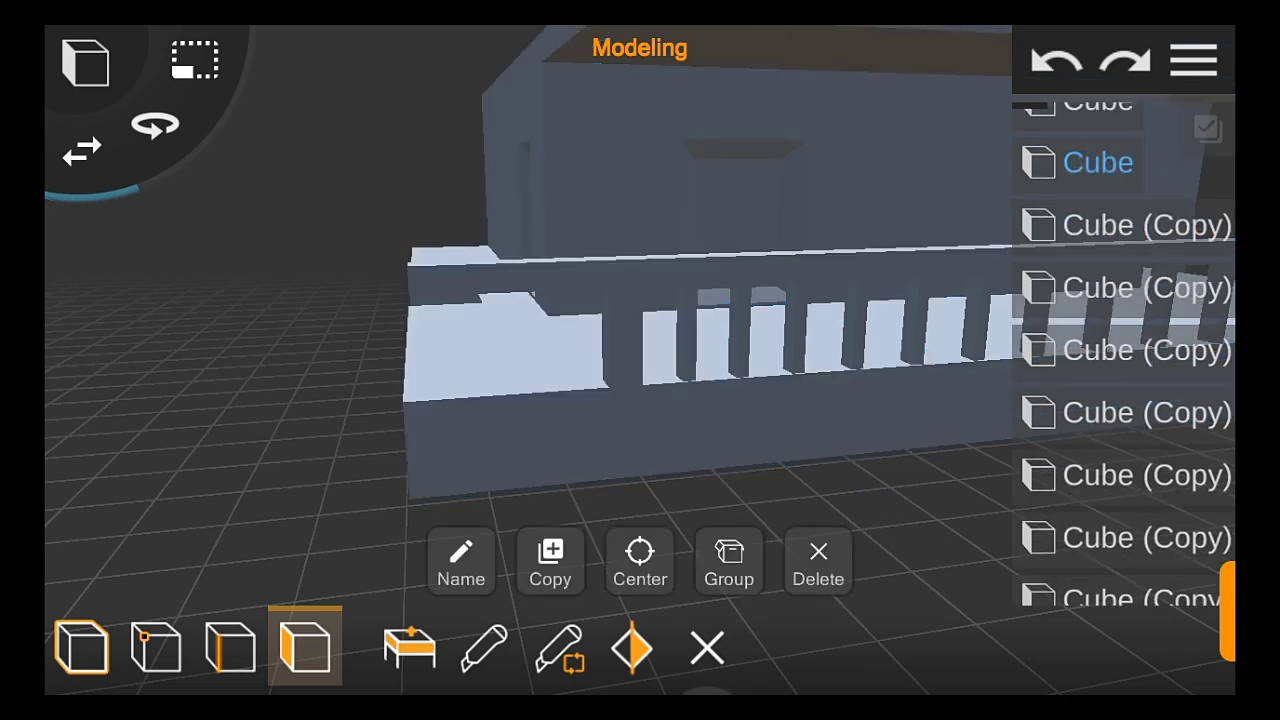
left_click_drag(1110, 300, 1110, 240)
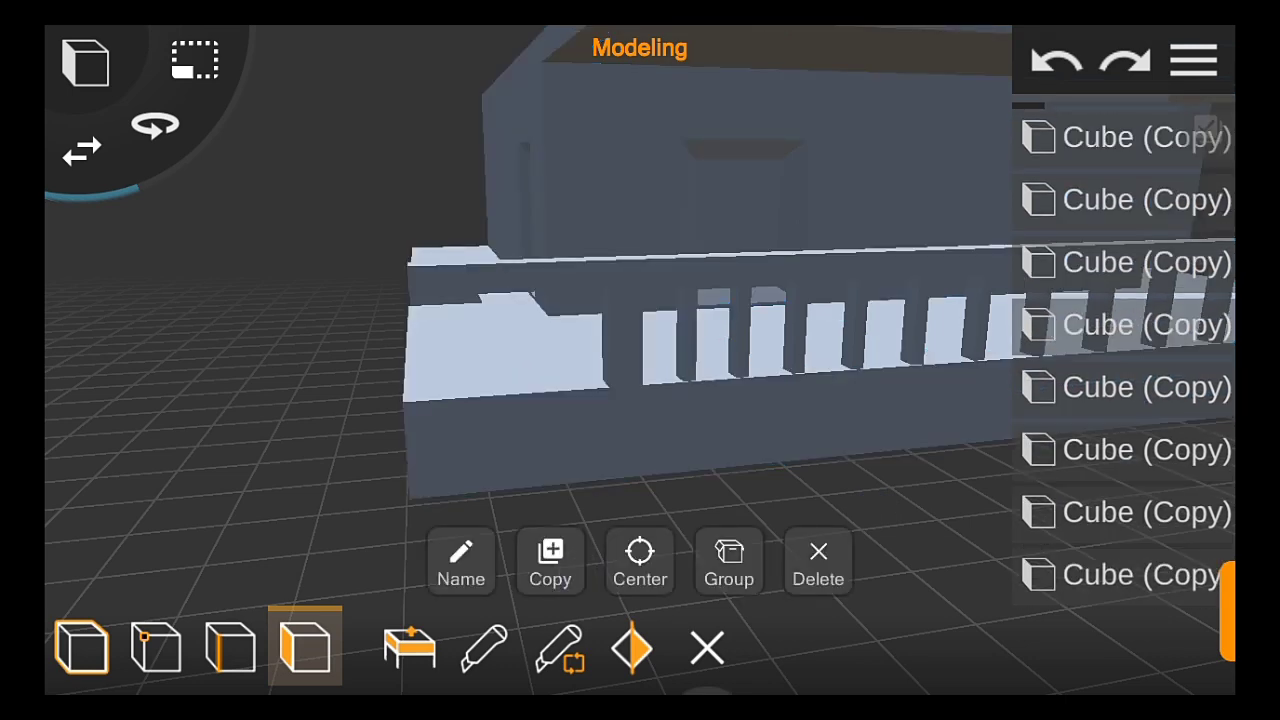
scroll(505, 436, "down", 5)
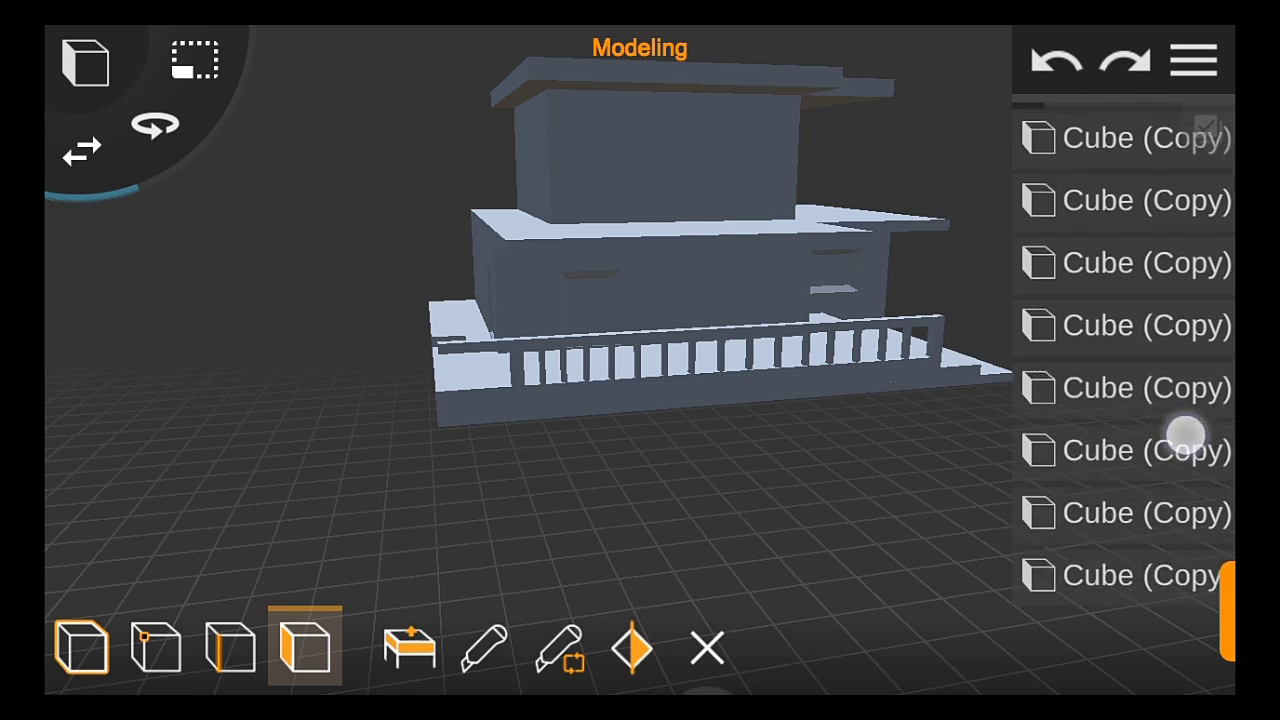
left_click_drag(1186, 434, 820, 457)
scroll(675, 465, "up", 3)
left_click(528, 390)
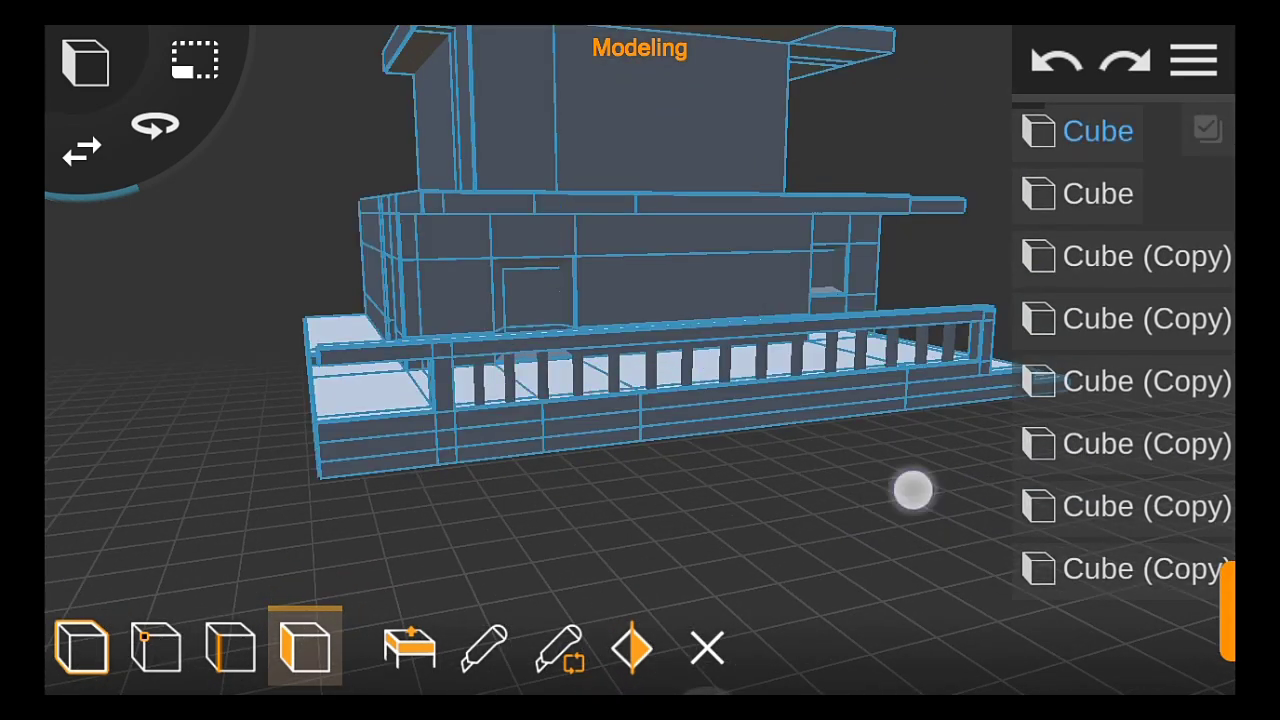
mouse_move(913, 490)
left_mouse_down()
mouse_move(837, 490)
mouse_move(959, 515)
left_mouse_up()
Zoom in on the front railing and select a baluster near its left end
left_click(503, 350)
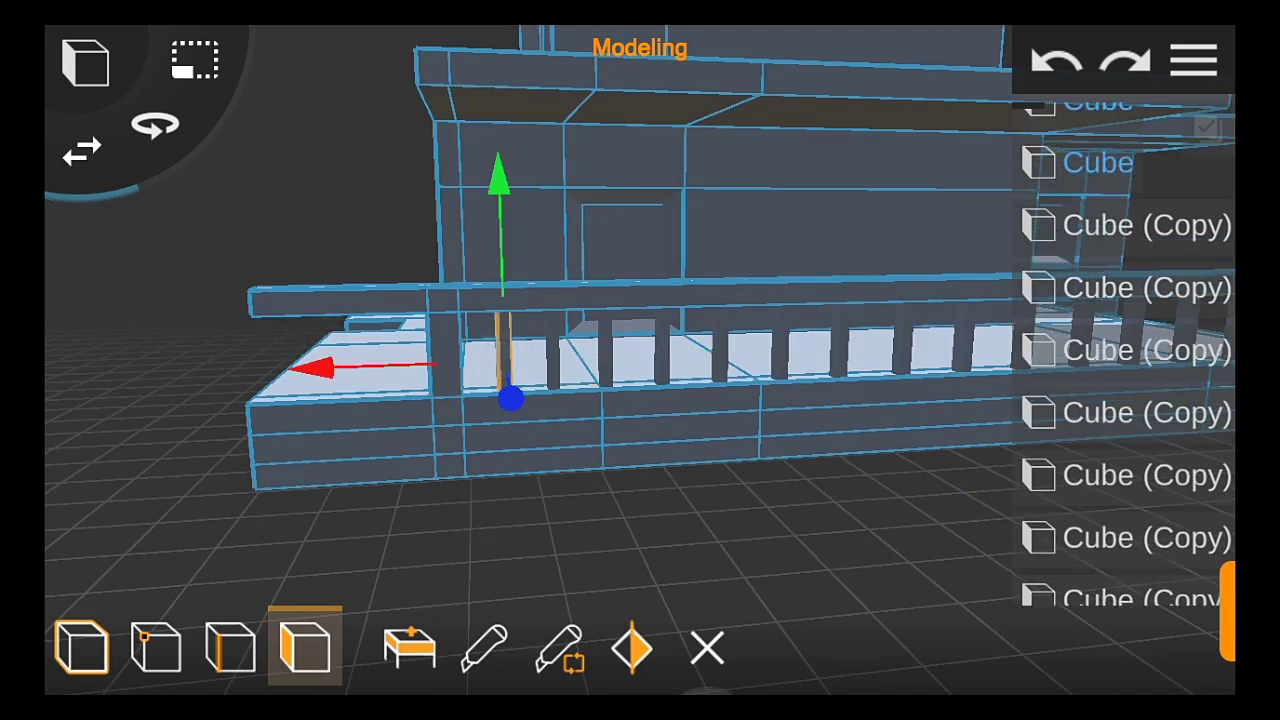
left_click(551, 561)
left_click_drag(871, 480, 773, 486)
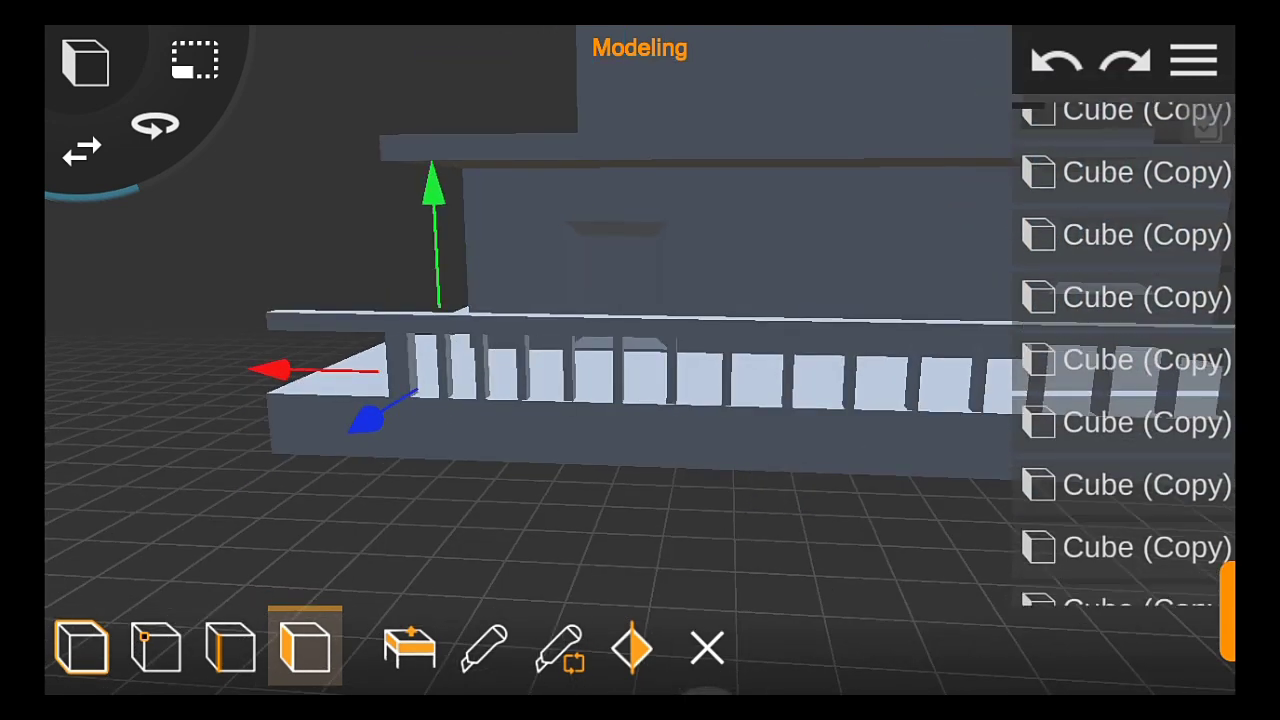
left_click(1147, 194)
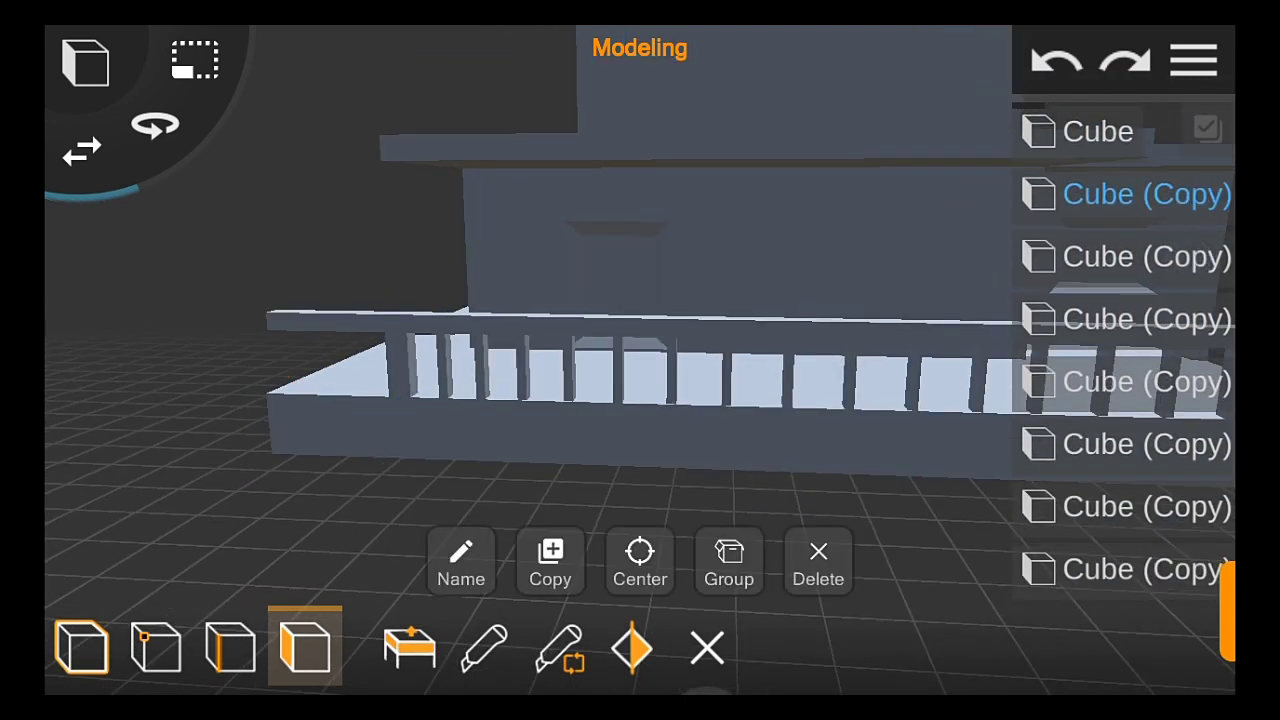
scroll(1125, 350, "down", 1)
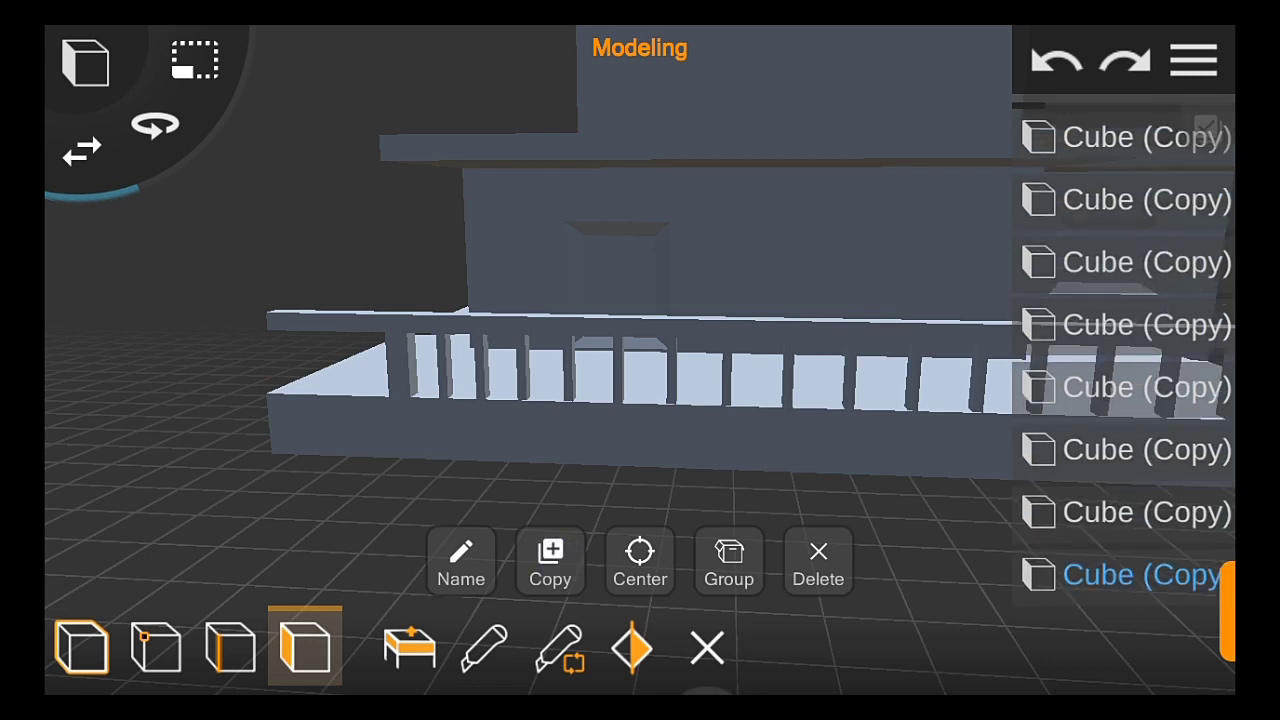
scroll(1125, 355, "down", 1)
scroll(488, 434, "down", 3)
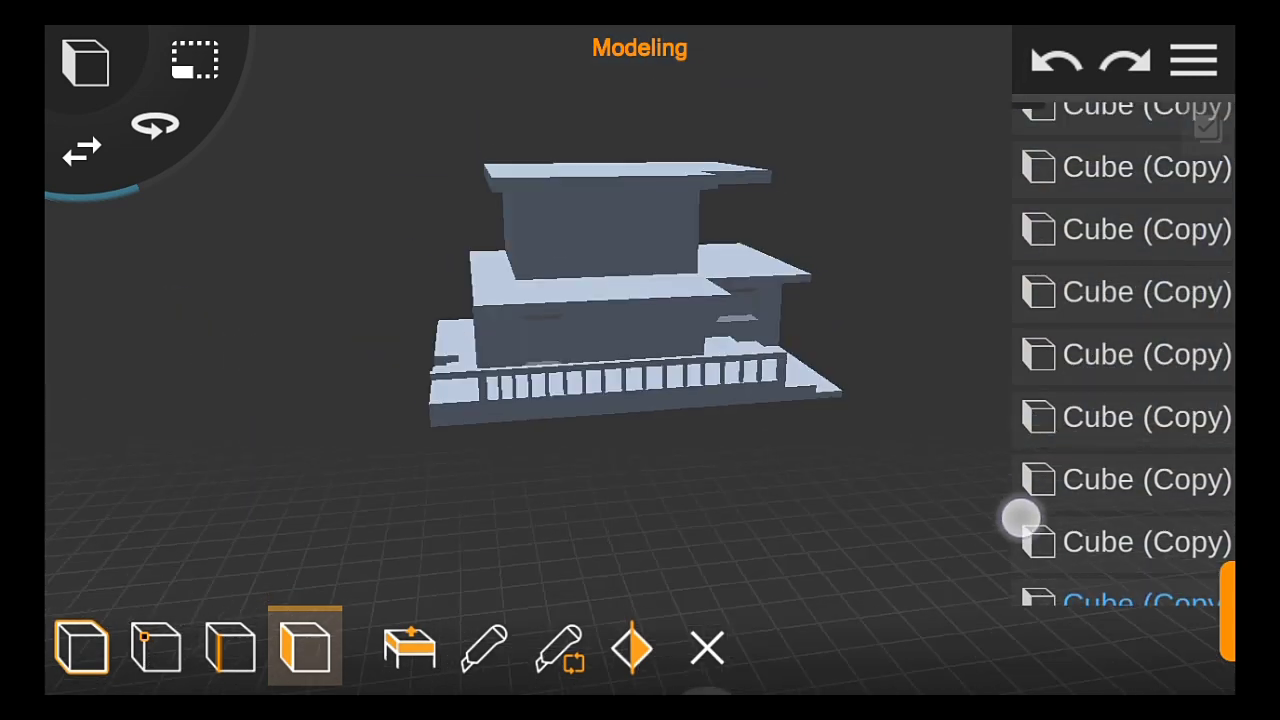
left_click_drag(1020, 517, 980, 440)
scroll(1162, 387, "down", 1)
scroll(594, 350, "up", 5)
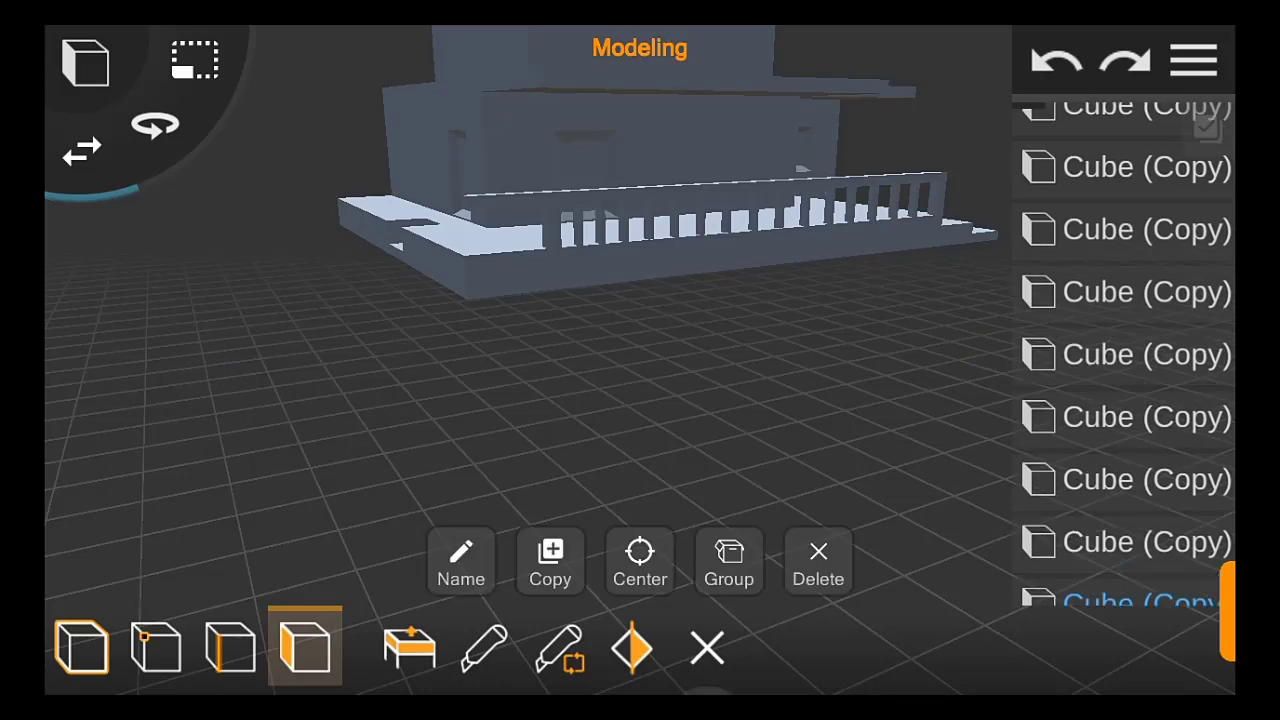
scroll(516, 386, "up", 3)
left_click(460, 265)
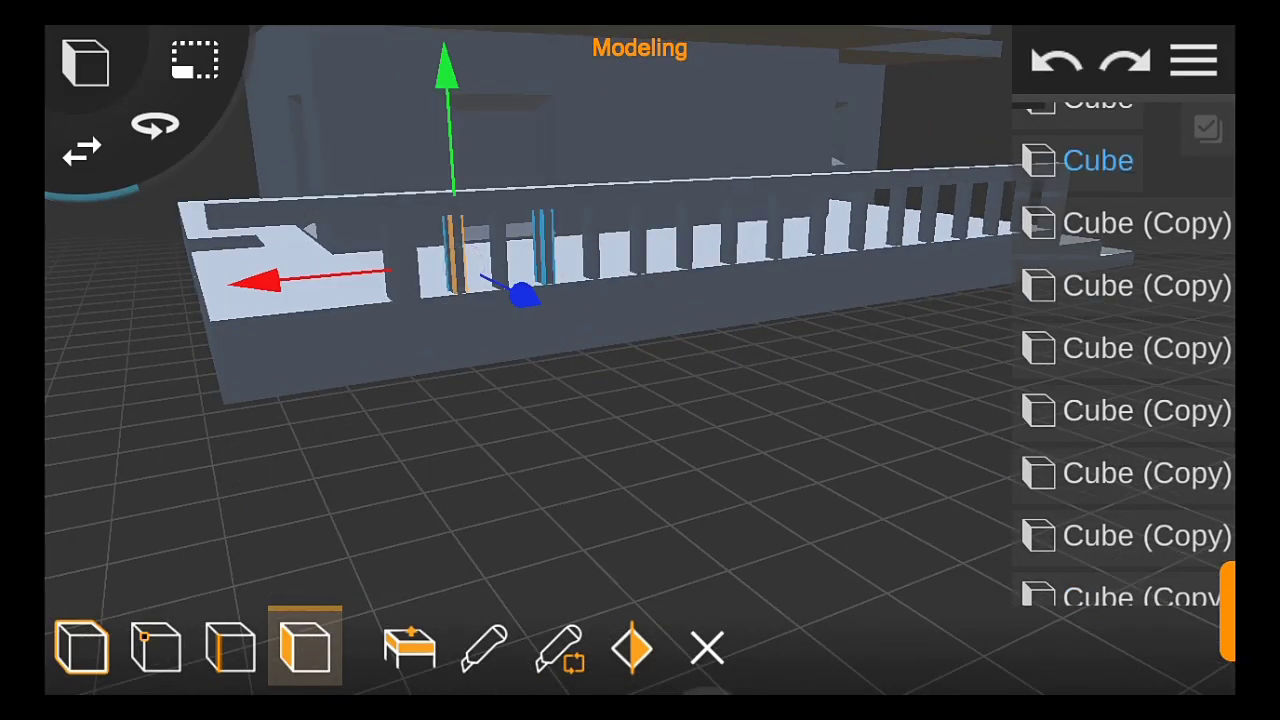
In object mode, move the copied baluster to the far left end of the porch railing
left_click(82, 645)
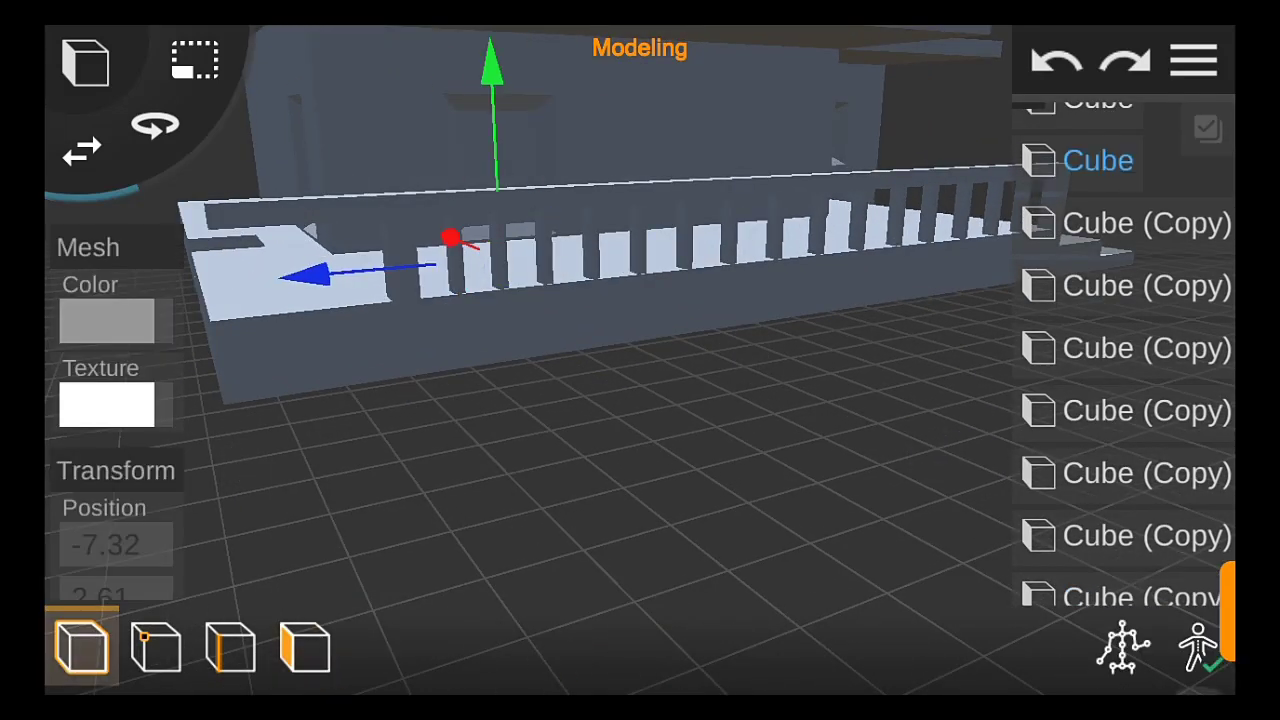
left_click(545, 257)
left_click_drag(305, 297, 155, 360)
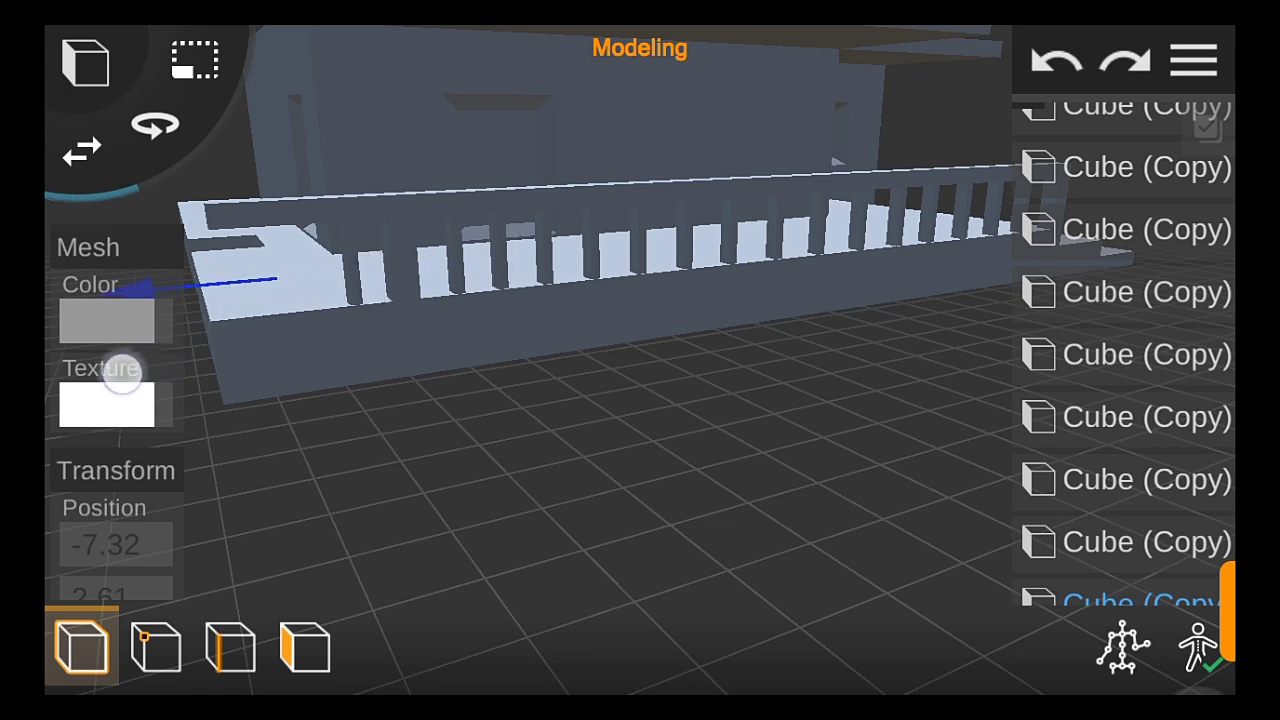
left_click_drag(337, 446, 337, 454)
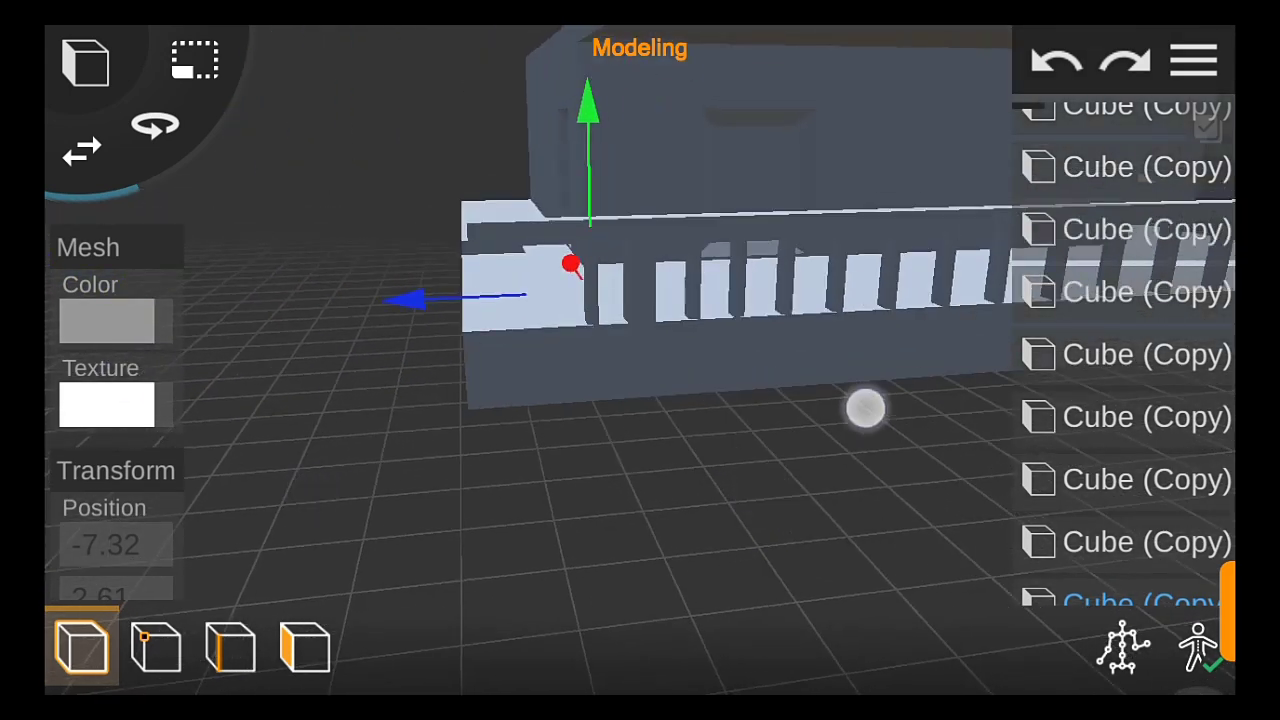
left_click_drag(863, 409, 1160, 490)
left_click_drag(410, 293, 360, 305)
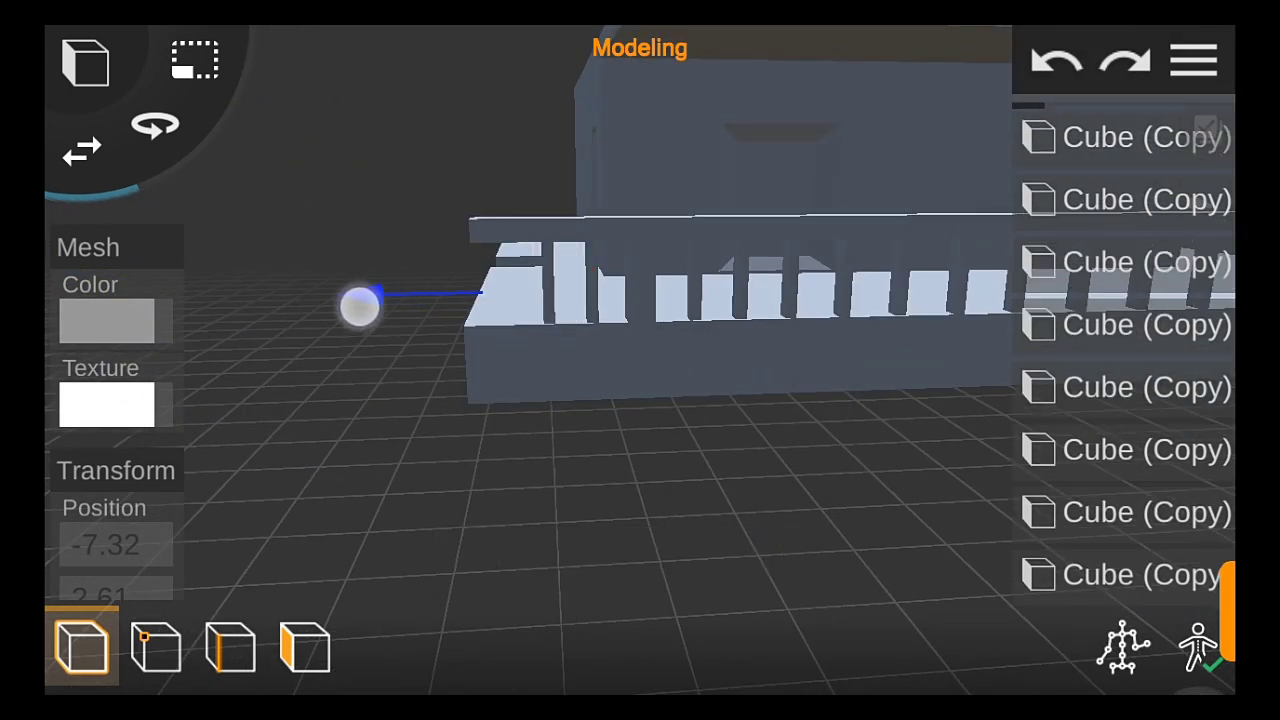
left_click(341, 306)
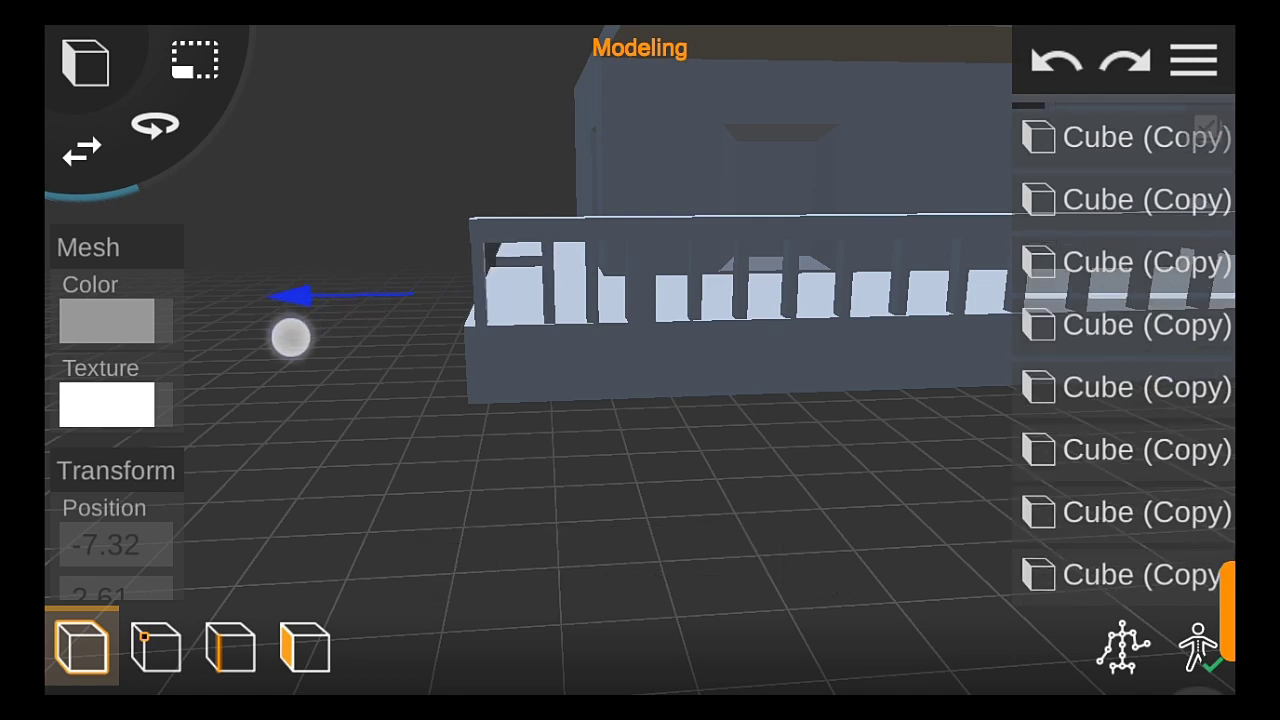
left_click_drag(280, 344, 304, 357)
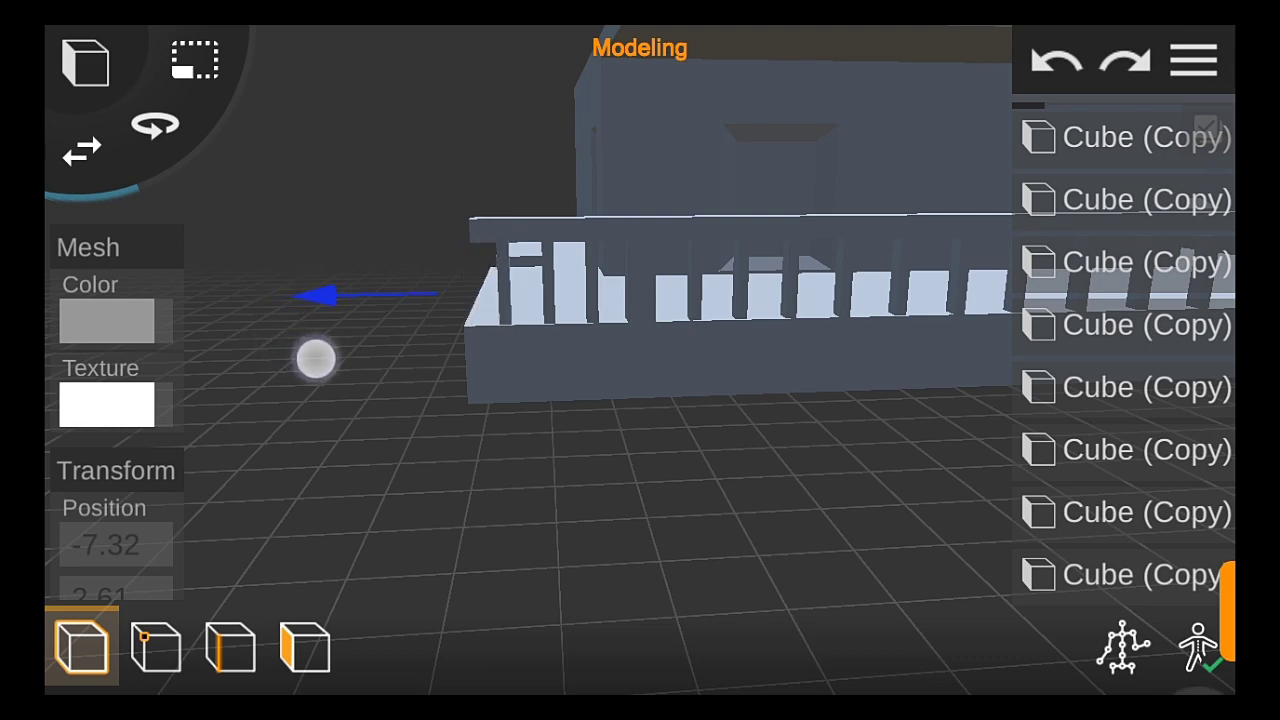
mouse_move(640, 480)
left_mouse_down()
mouse_move(1095, 345)
mouse_move(1043, 334)
mouse_move(923, 349)
mouse_move(723, 309)
left_mouse_up()
left_click(305, 648)
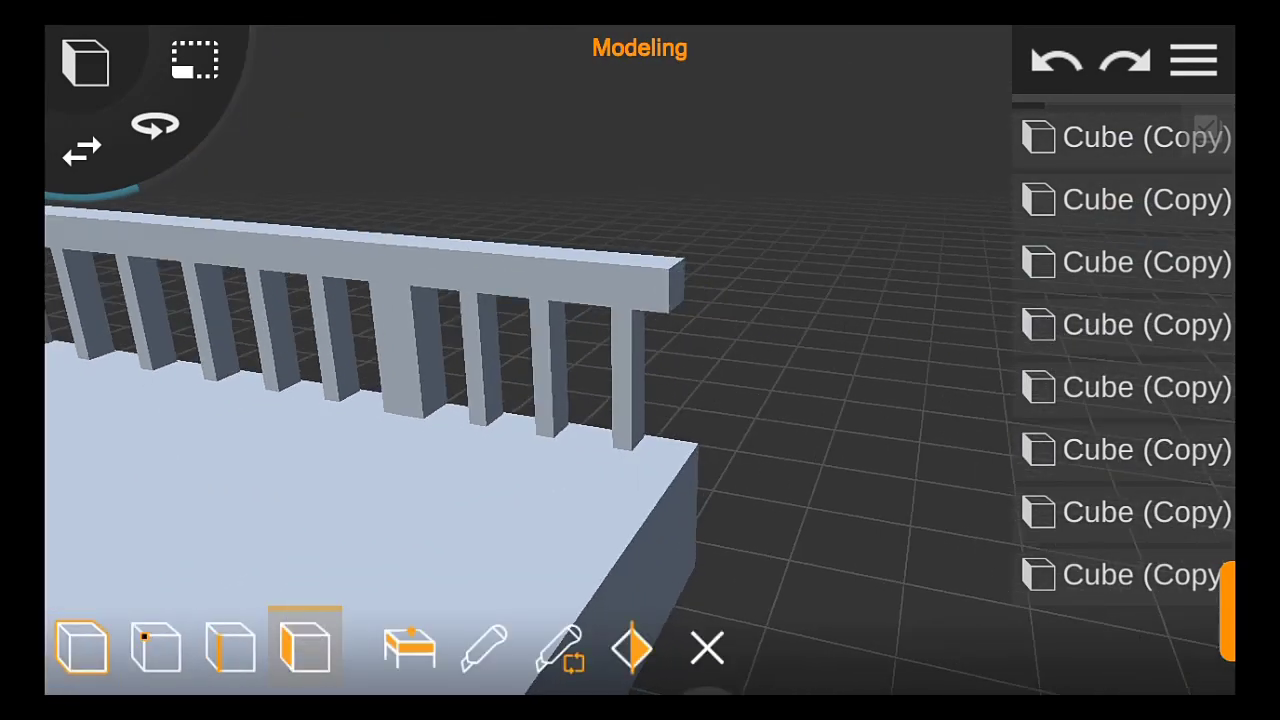
Extrude the handrail's end face out toward the steps
left_click(667, 280)
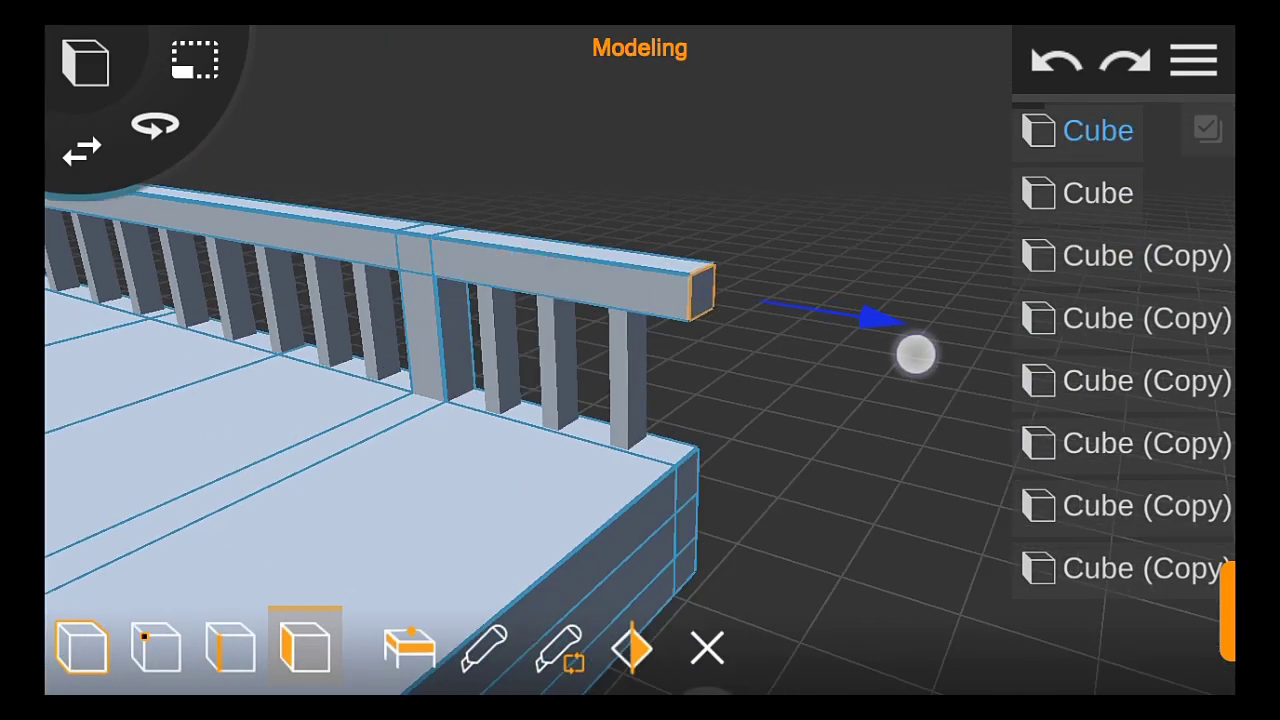
mouse_move(916, 354)
left_mouse_down()
mouse_move(980, 469)
mouse_move(846, 440)
mouse_move(916, 504)
mouse_move(953, 504)
left_mouse_up()
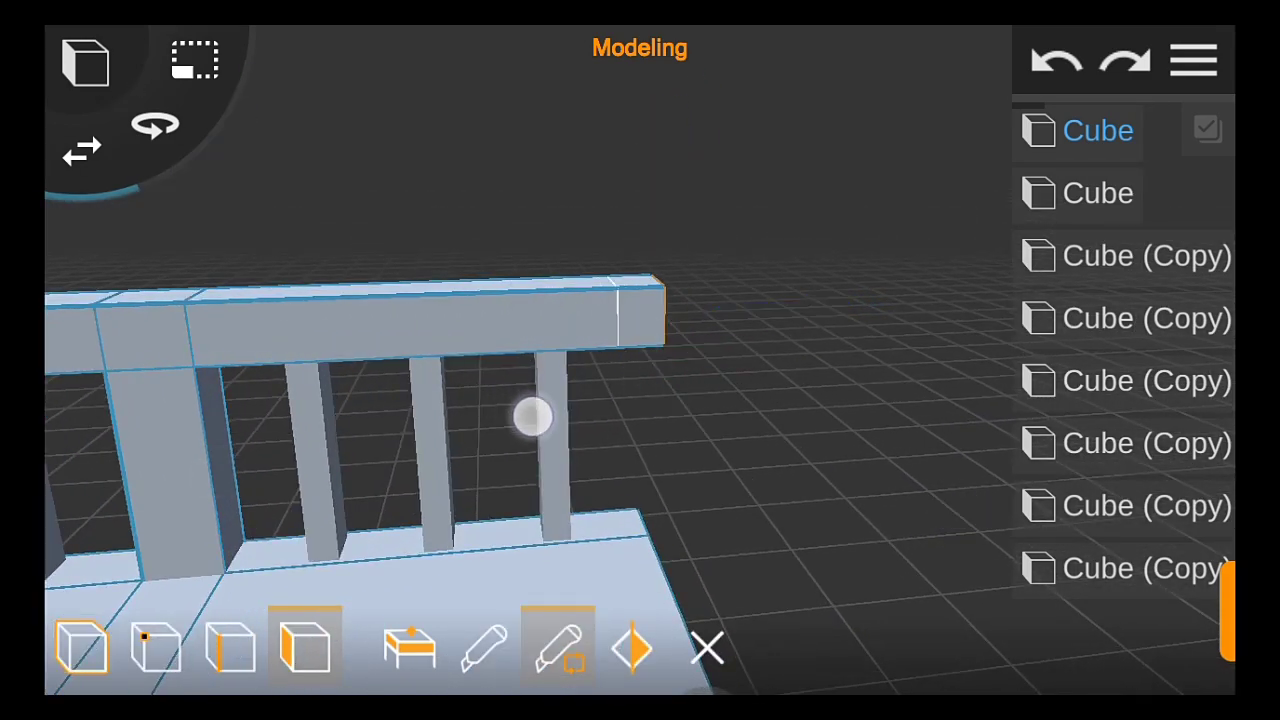
mouse_move(648, 318)
left_mouse_down()
mouse_move(657, 420)
mouse_move(837, 391)
mouse_move(711, 390)
left_mouse_up()
left_click(409, 648)
left_click_drag(414, 343, 155, 425)
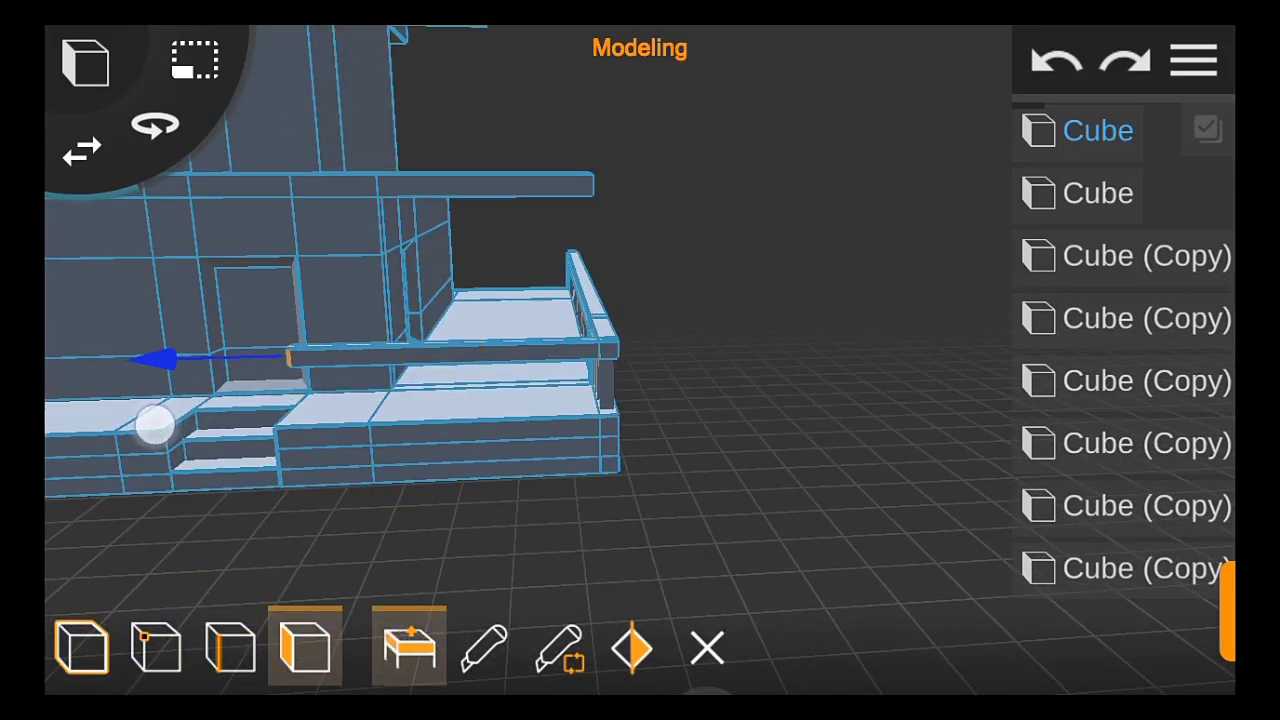
Add a loop cut on the plinth at the front step corner
mouse_move(819, 467)
left_mouse_down()
mouse_move(934, 449)
mouse_move(954, 426)
mouse_move(887, 307)
left_mouse_up()
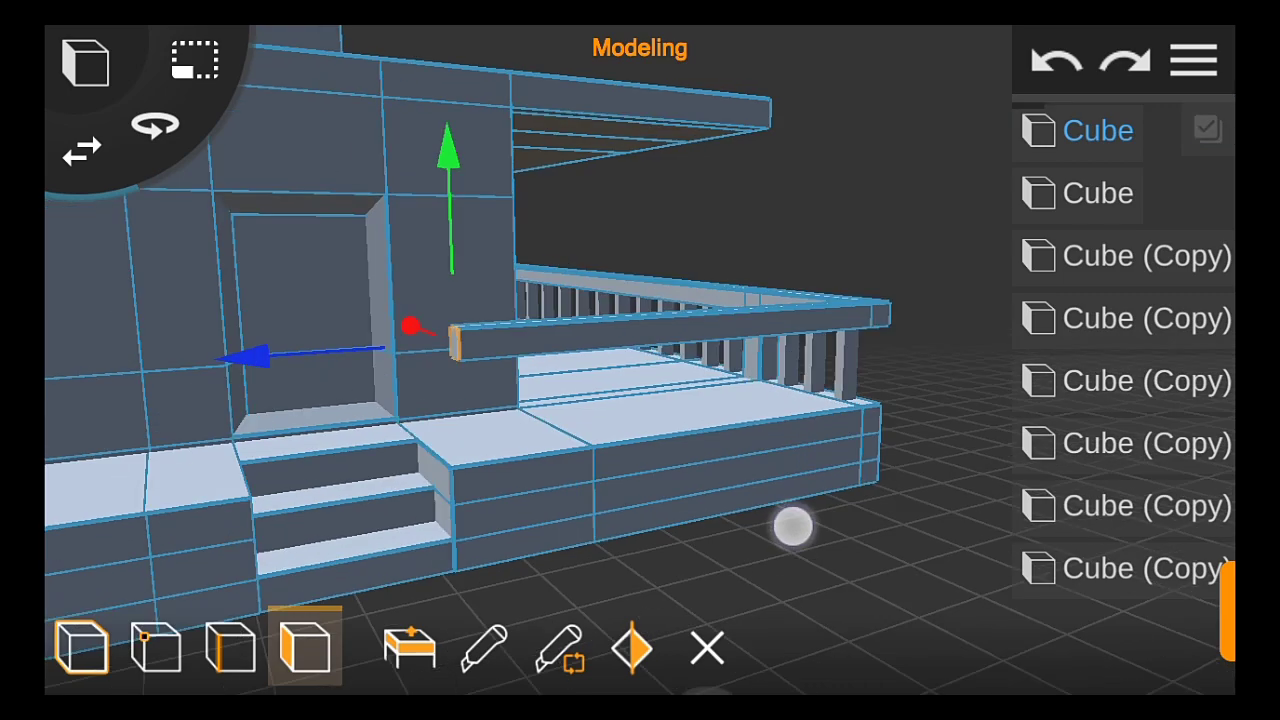
left_click_drag(791, 523, 874, 500)
left_click_drag(229, 463, 151, 463)
left_click_drag(874, 500, 730, 490)
mouse_move(151, 463)
left_mouse_down()
mouse_move(115, 465)
mouse_move(157, 454)
left_mouse_up()
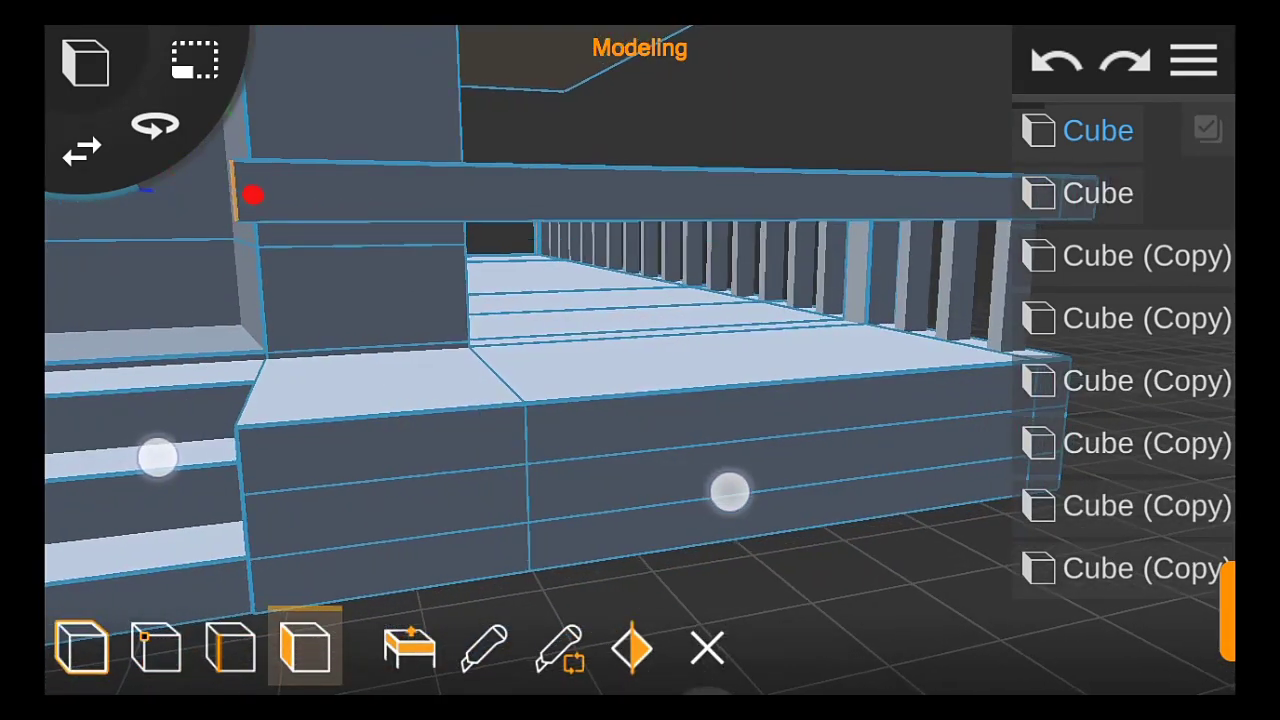
left_click(484, 648)
left_click(558, 648)
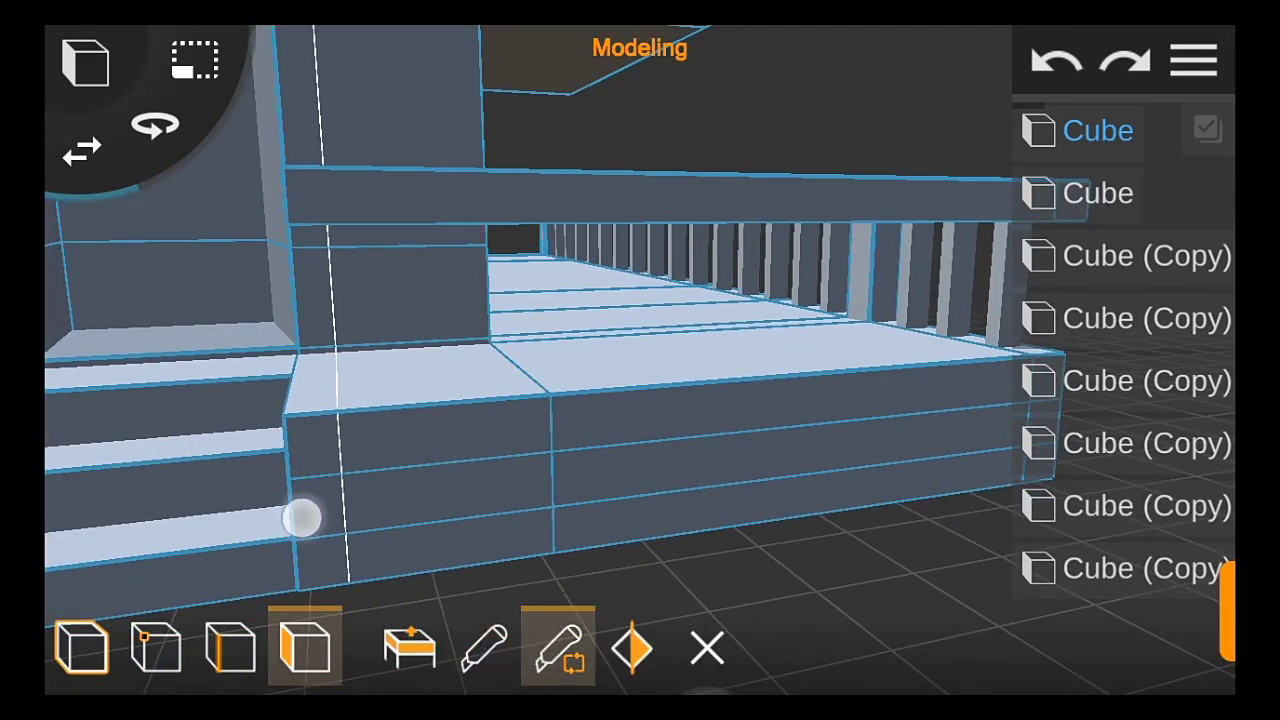
left_click_drag(301, 519, 388, 522)
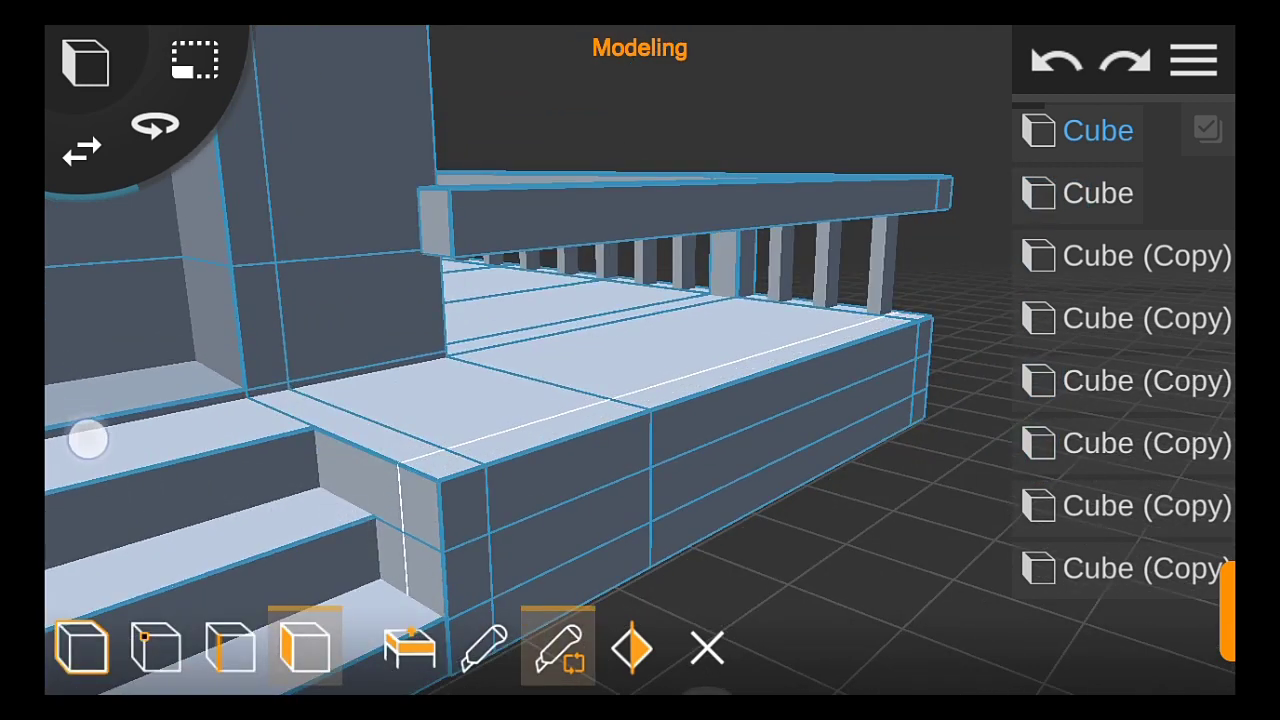
left_click(447, 462)
Extrude the corner face up into a post reaching the handrail and adjust its thickness
left_click(408, 648)
left_click_drag(410, 315, 364, 146)
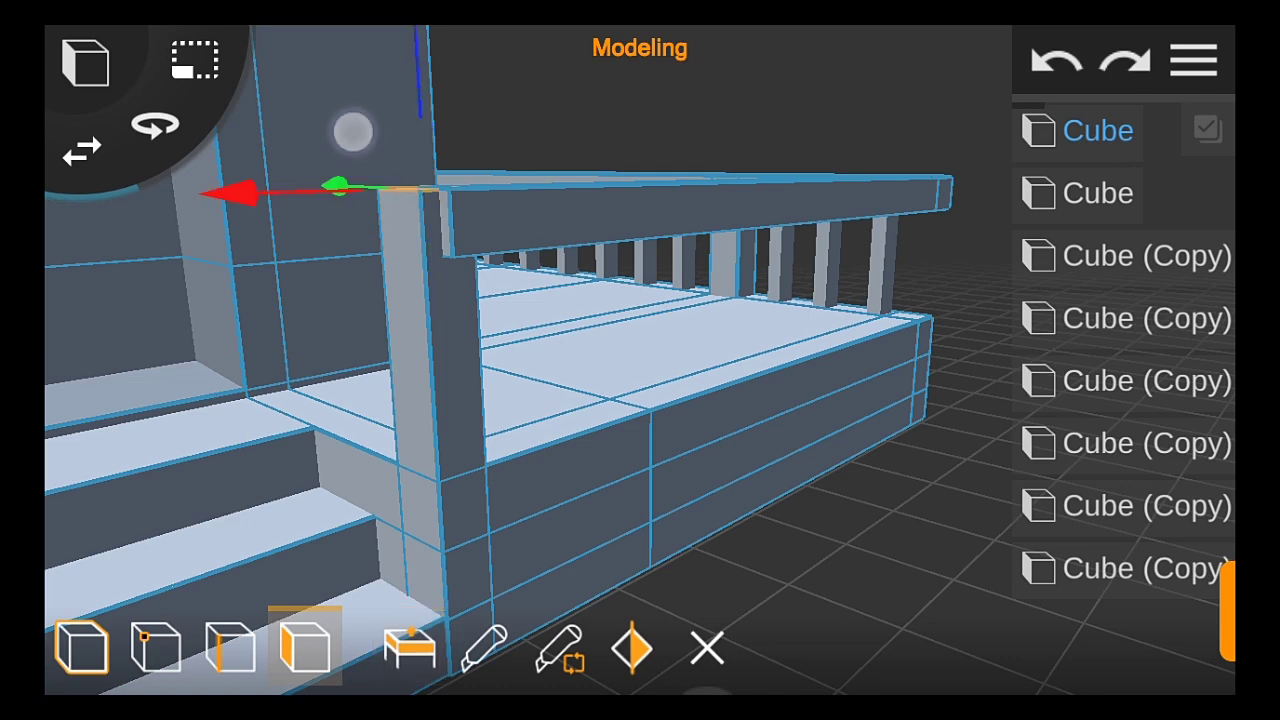
left_click_drag(803, 506, 1012, 540)
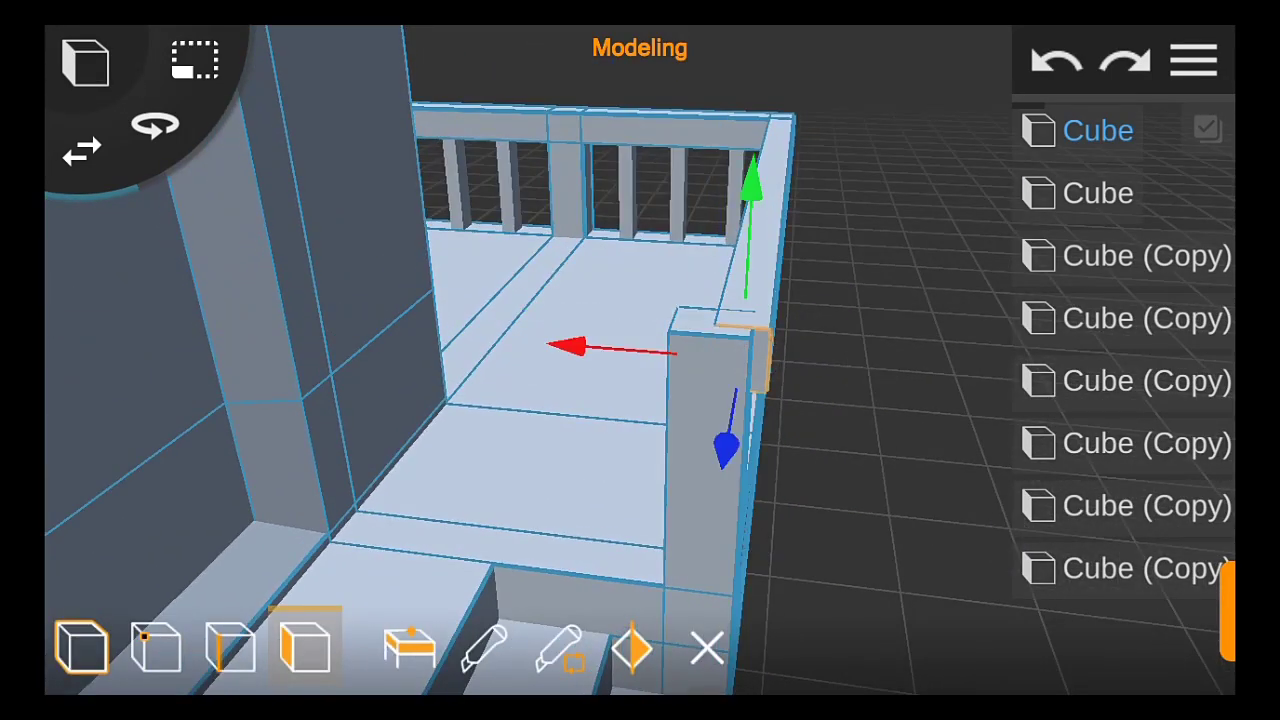
left_click_drag(542, 321, 532, 327)
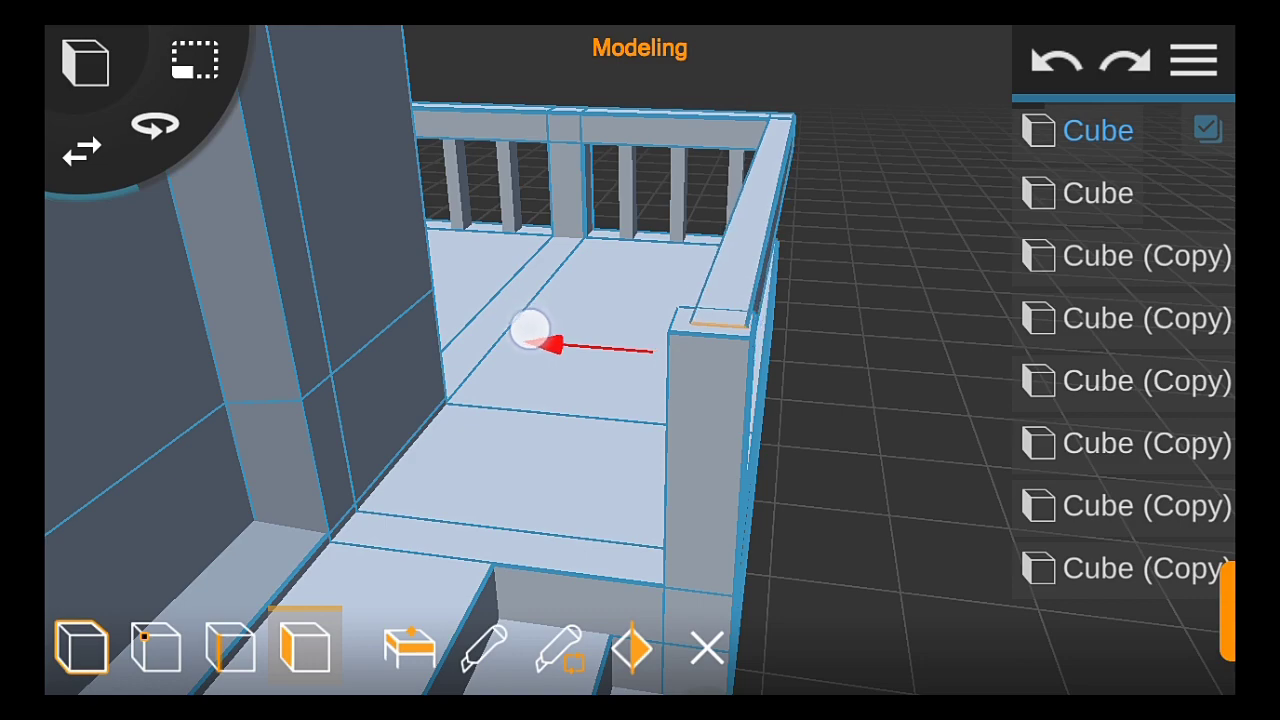
mouse_move(893, 465)
left_mouse_down()
mouse_move(806, 466)
mouse_move(714, 371)
mouse_move(809, 477)
left_mouse_up()
left_click(809, 477)
mouse_move(885, 501)
left_mouse_down()
mouse_move(849, 506)
mouse_move(897, 514)
mouse_move(840, 483)
left_mouse_up()
Duplicate the railing object and shift the copy sideways along the porch
left_click(745, 355)
left_click(1116, 574)
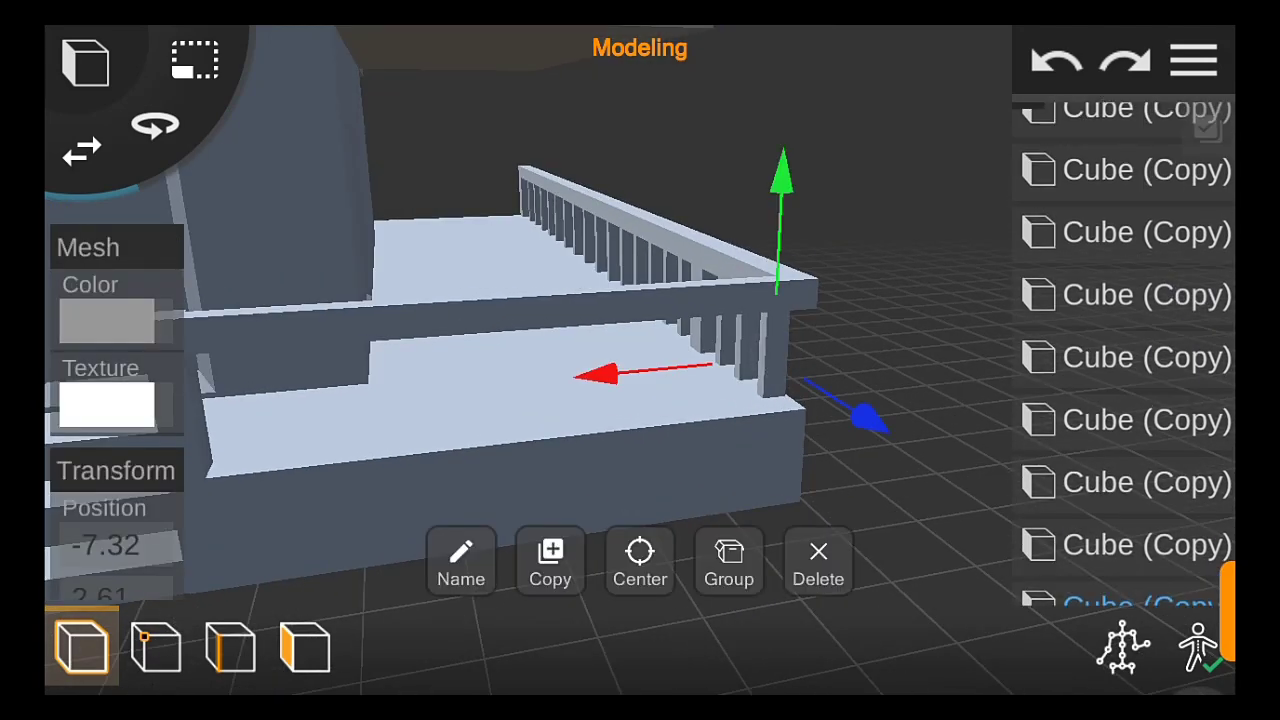
left_click(549, 557)
left_click_drag(870, 420, 897, 455)
left_click_drag(602, 386, 580, 375)
left_click_drag(889, 526, 960, 543)
left_click_drag(875, 431, 966, 614)
Copy the latest railing post and slide it left into a gap
left_click(1128, 586)
left_click(551, 583)
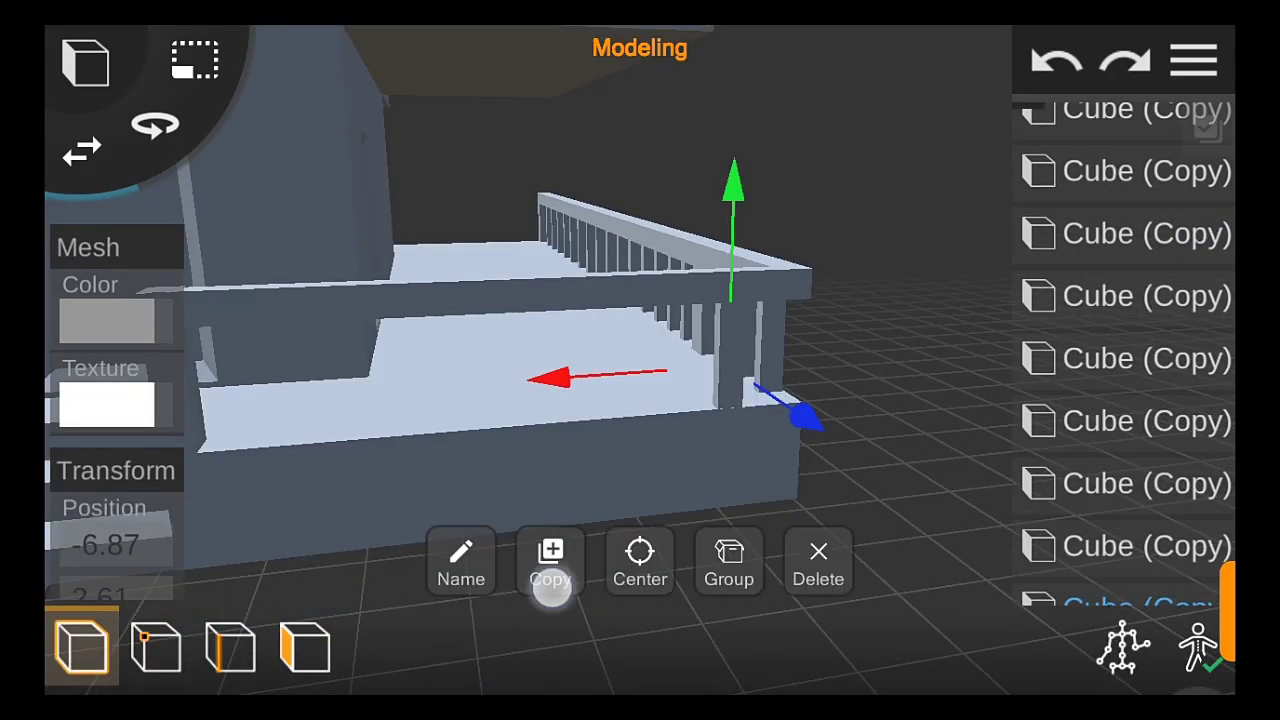
left_click_drag(548, 396, 507, 411)
left_click_drag(1166, 323, 1120, 597)
mouse_move(540, 381)
left_mouse_down()
mouse_move(480, 386)
mouse_move(412, 421)
left_mouse_up()
left_click_drag(1173, 370, 1173, 343)
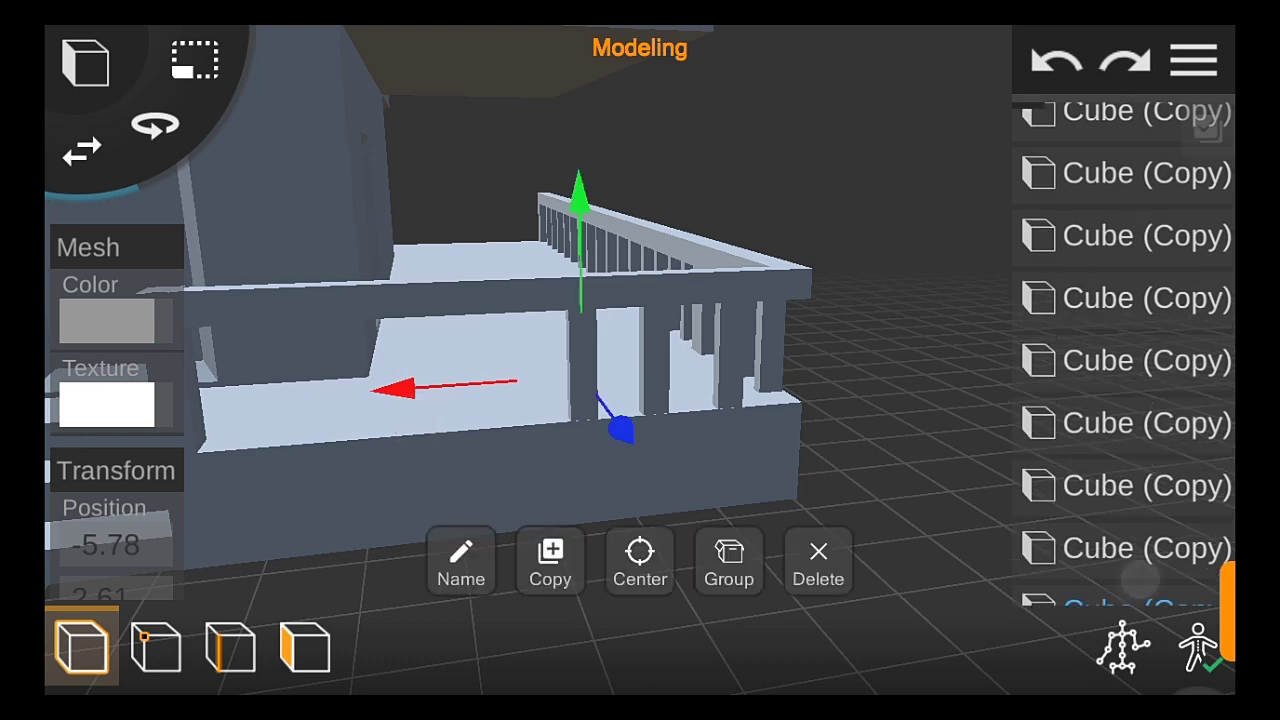
Make further post copies, place them in the remaining railing gaps, and deselect
left_click(550, 560)
left_click_drag(400, 390, 334, 415)
left_click_drag(1154, 517, 1137, 566)
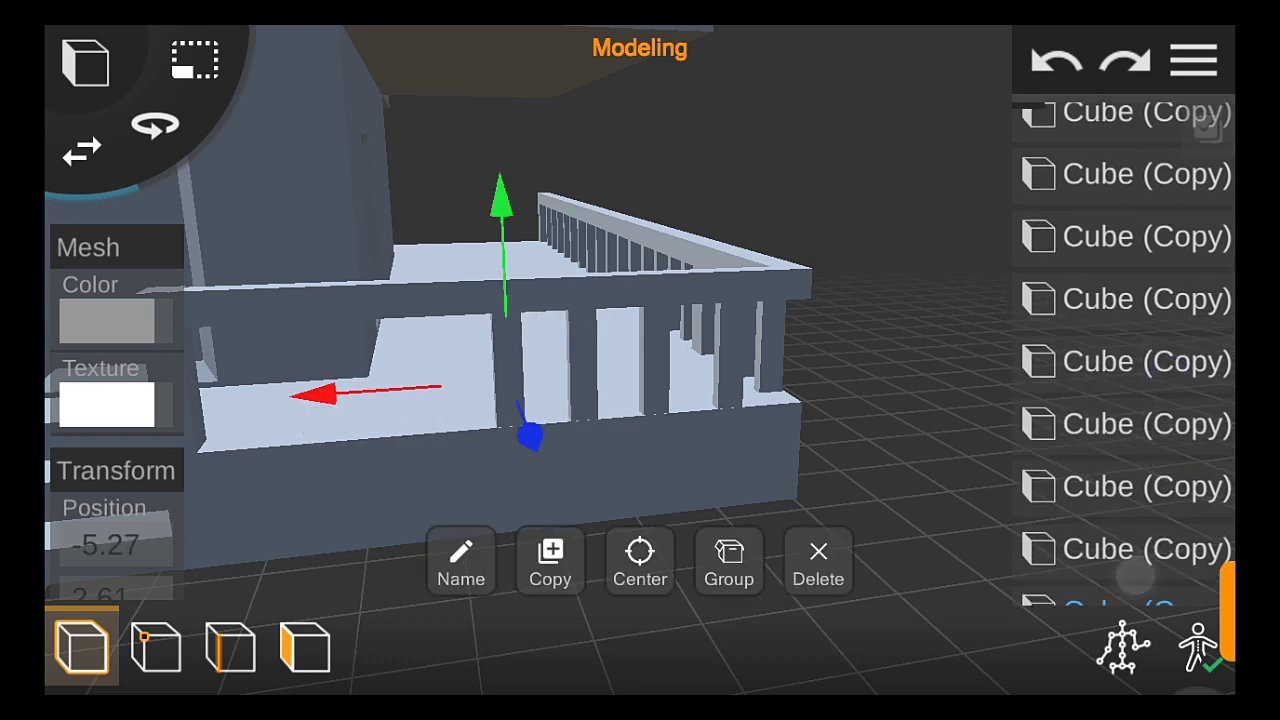
left_click_drag(341, 381, 257, 406)
scroll(675, 504, "up", 2)
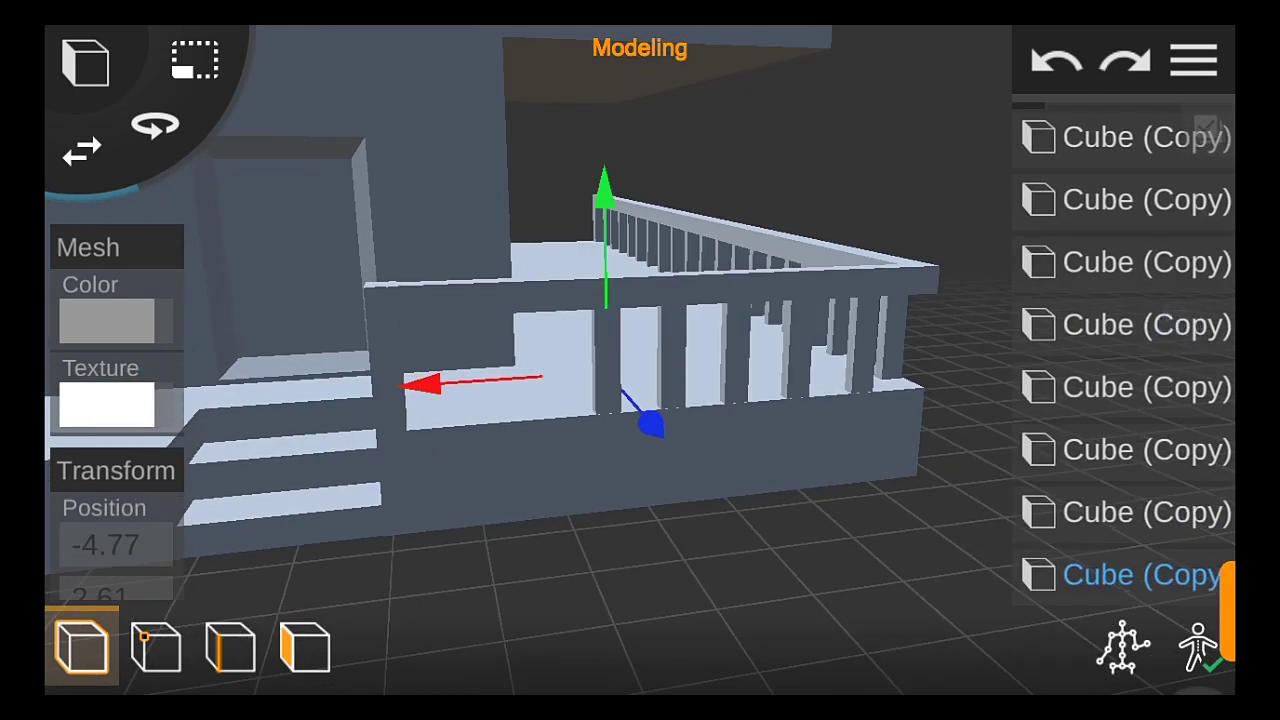
left_click_drag(1124, 600, 1124, 577)
left_click_drag(415, 385, 348, 410)
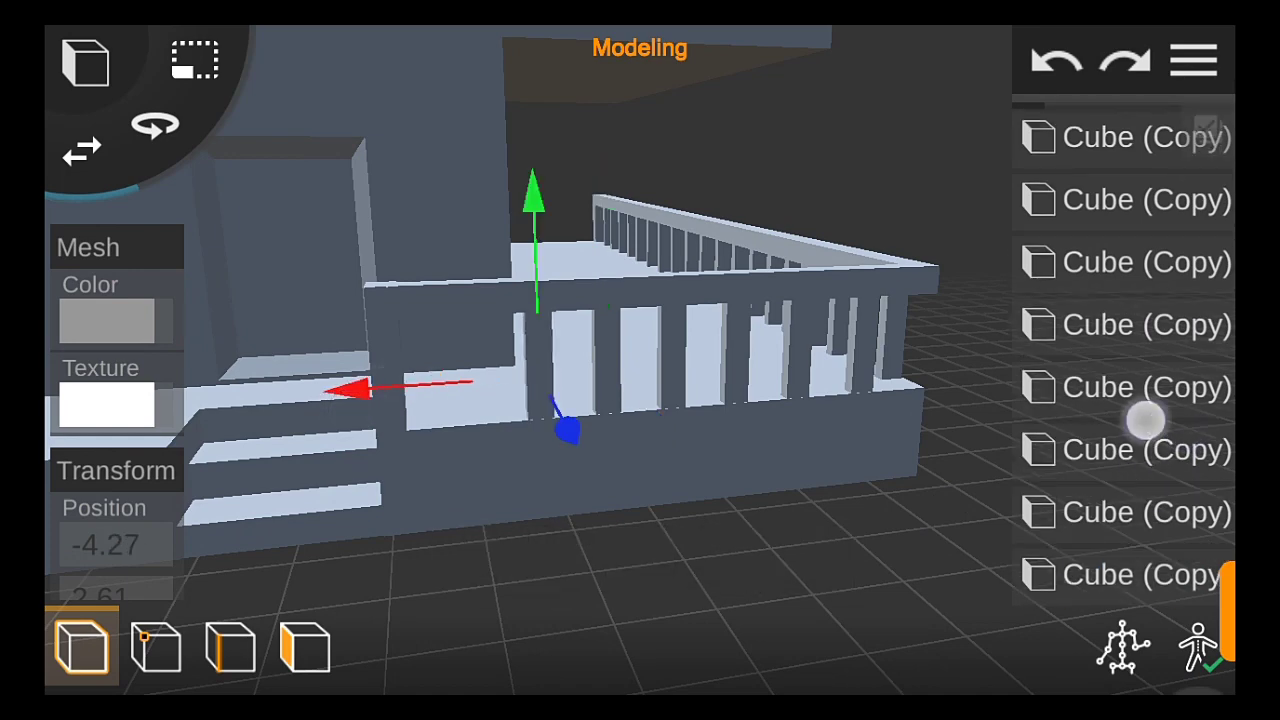
left_click_drag(1145, 420, 1145, 397)
left_click(549, 557)
left_click_drag(337, 403, 285, 421)
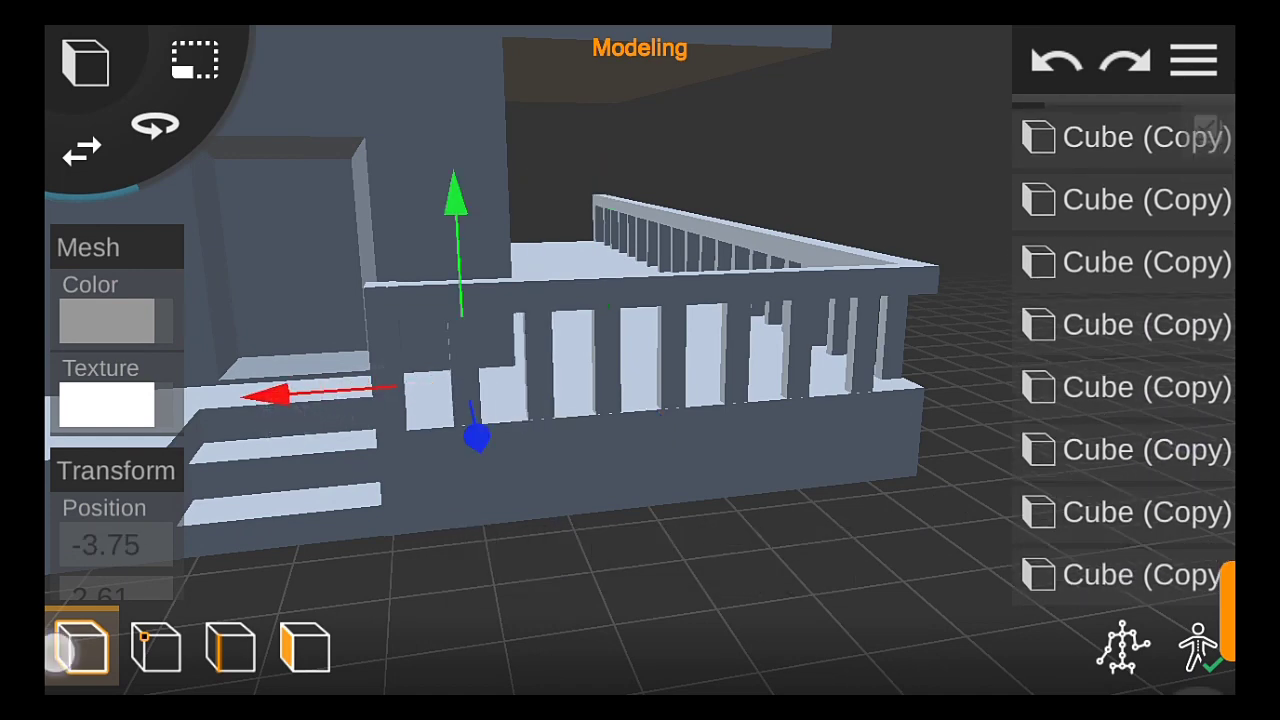
left_click(63, 648)
mouse_move(734, 443)
left_mouse_down()
mouse_move(694, 466)
mouse_move(823, 520)
mouse_move(686, 483)
mouse_move(900, 494)
left_mouse_up()
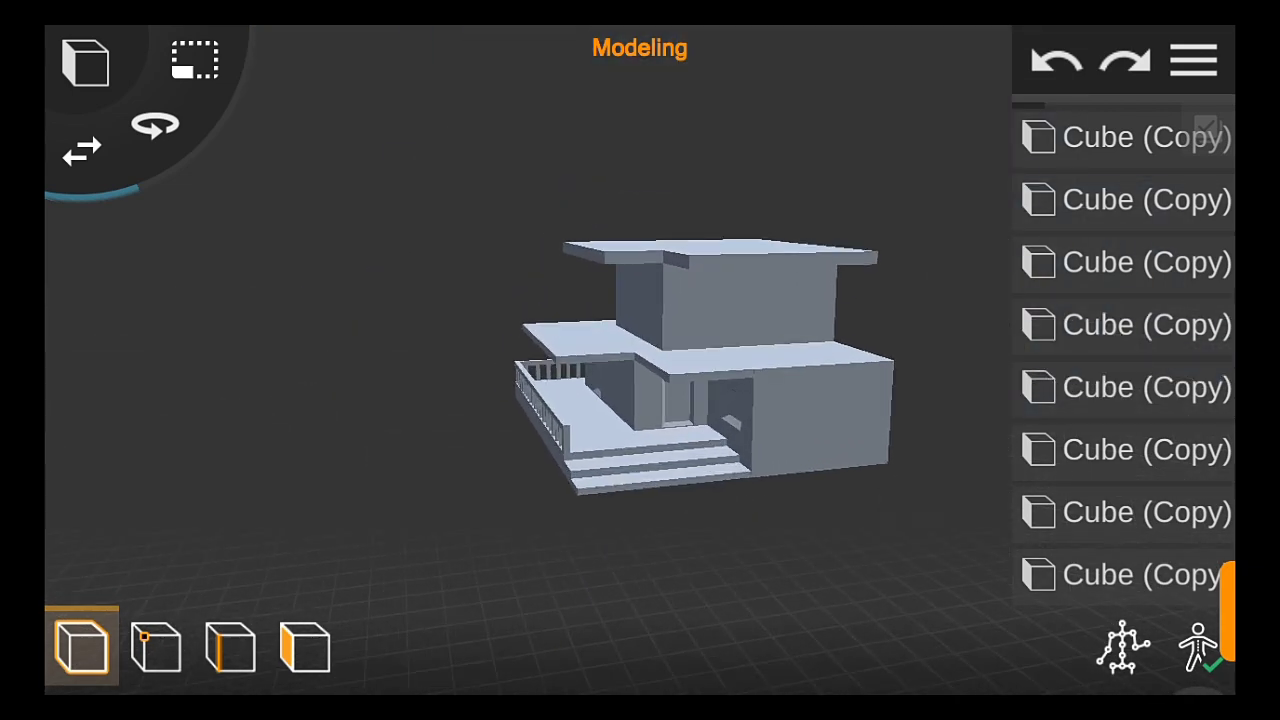
Turn toward the front of the house, switch to face mode and select the whole mesh
left_click_drag(914, 545, 985, 549)
left_click_drag(840, 551, 840, 383)
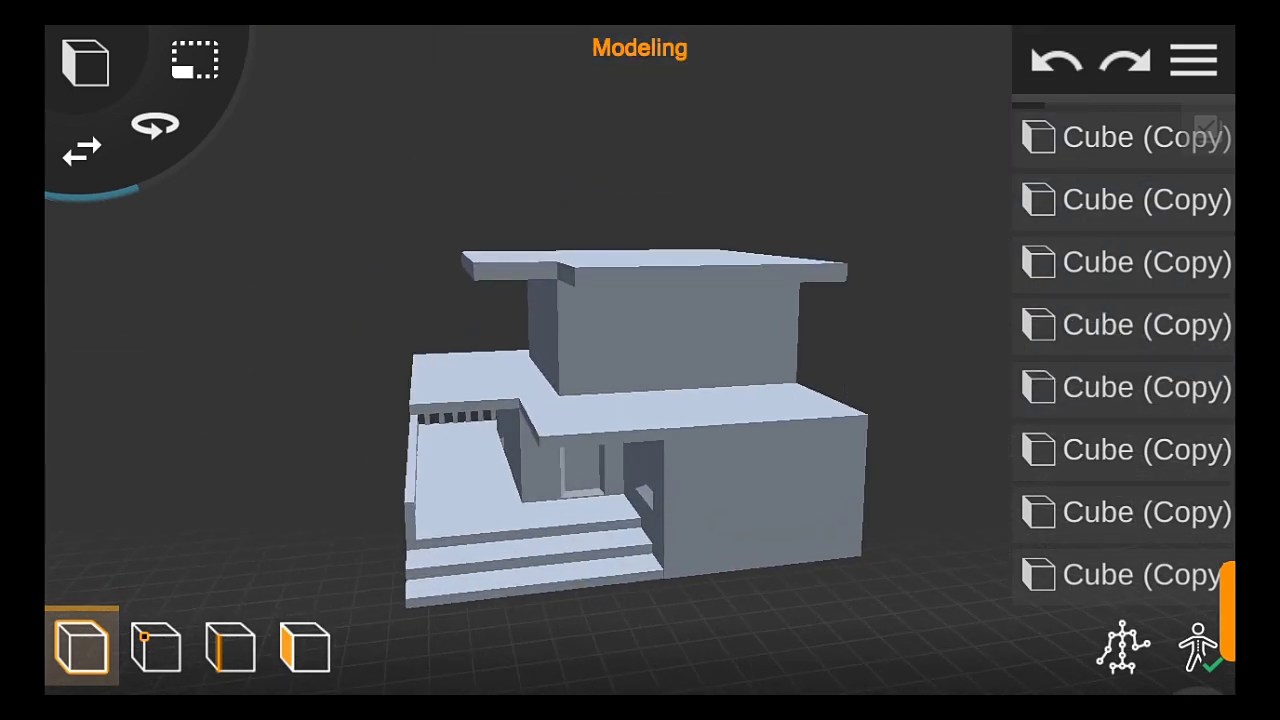
left_click(305, 645)
left_click(409, 645)
Draw horizontal cut lines across the upper-storey wall, aligning one with the slab edge
left_click_drag(216, 374, 116, 366)
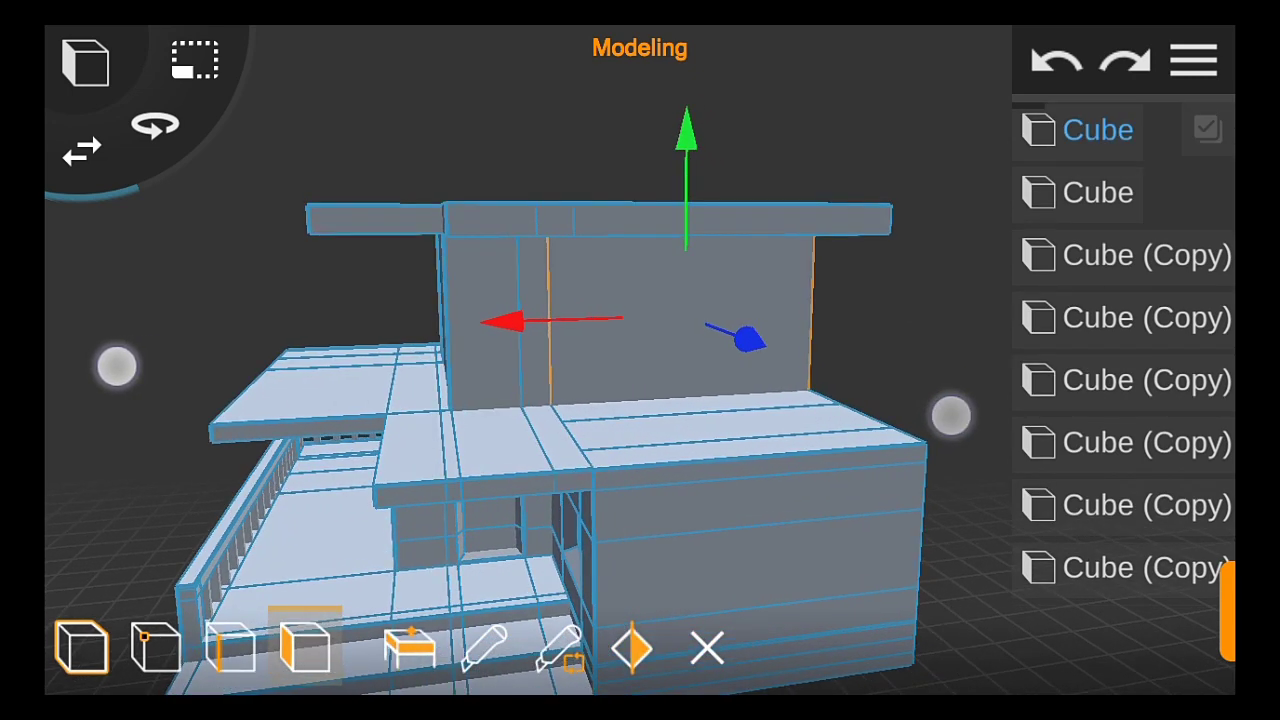
left_click_drag(1000, 300, 960, 306)
left_click(558, 645)
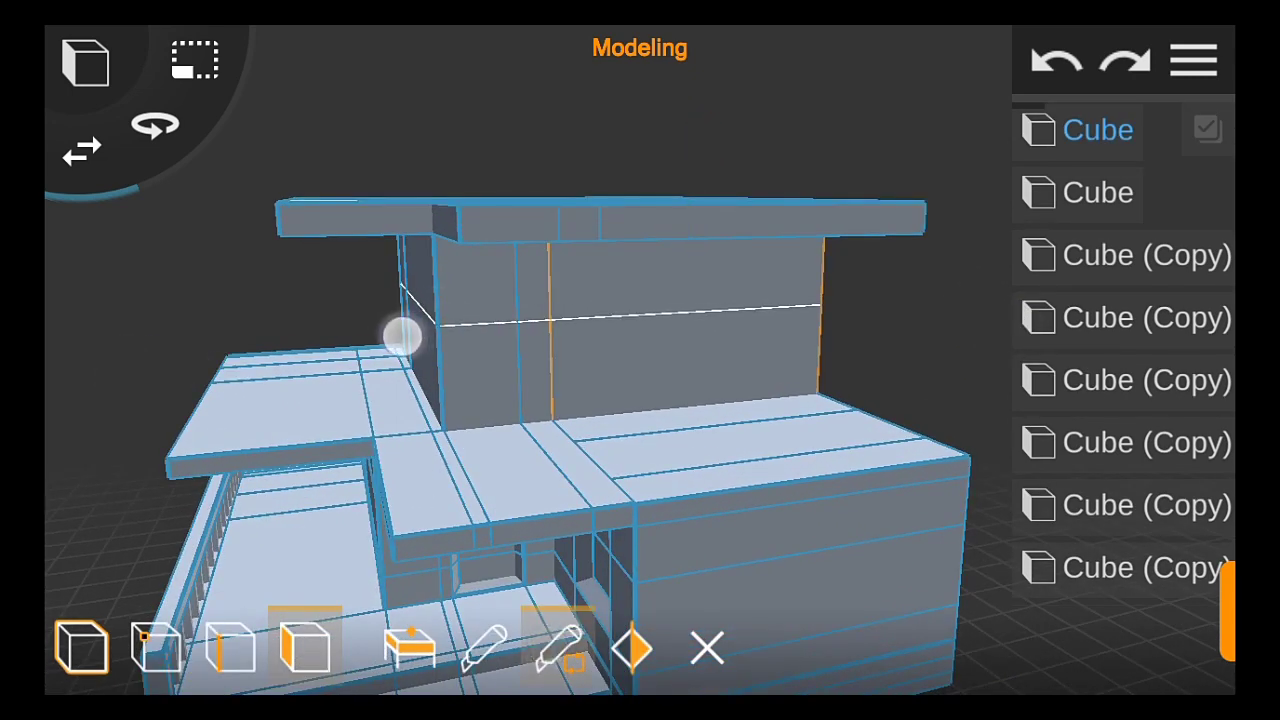
mouse_move(400, 334)
left_mouse_down()
mouse_move(374, 272)
mouse_move(366, 283)
left_mouse_up()
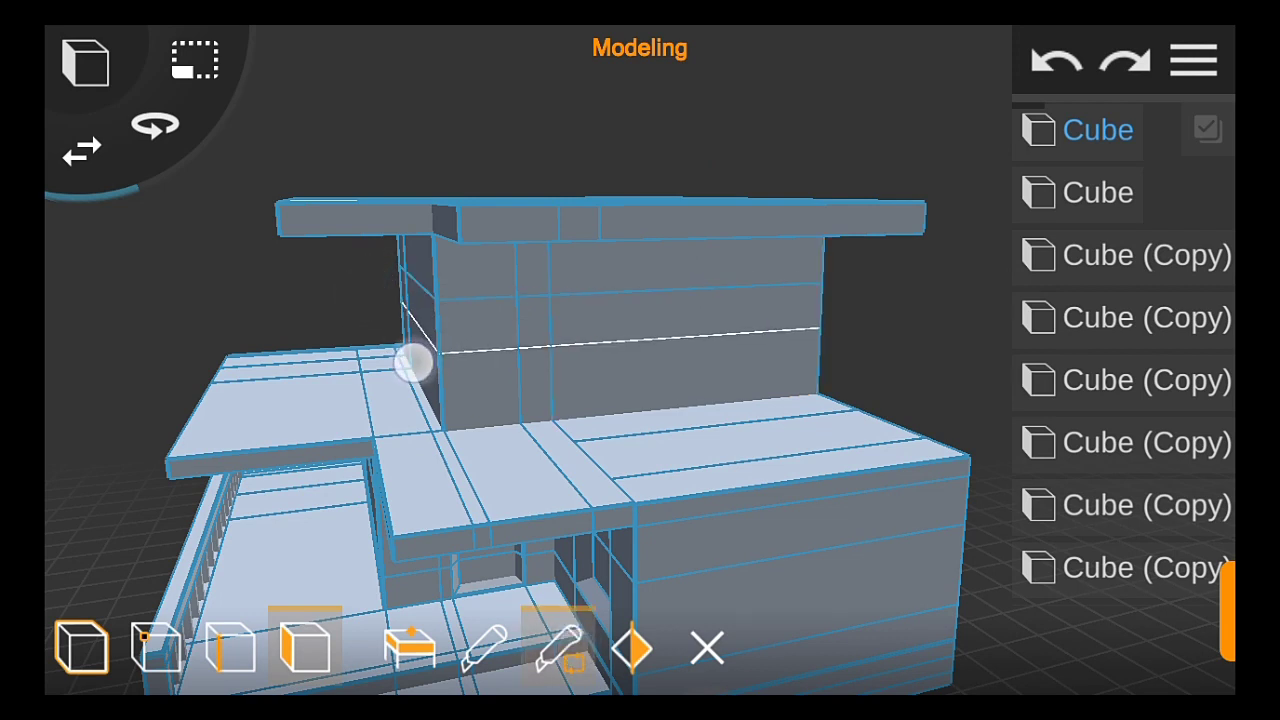
left_click_drag(414, 360, 405, 556)
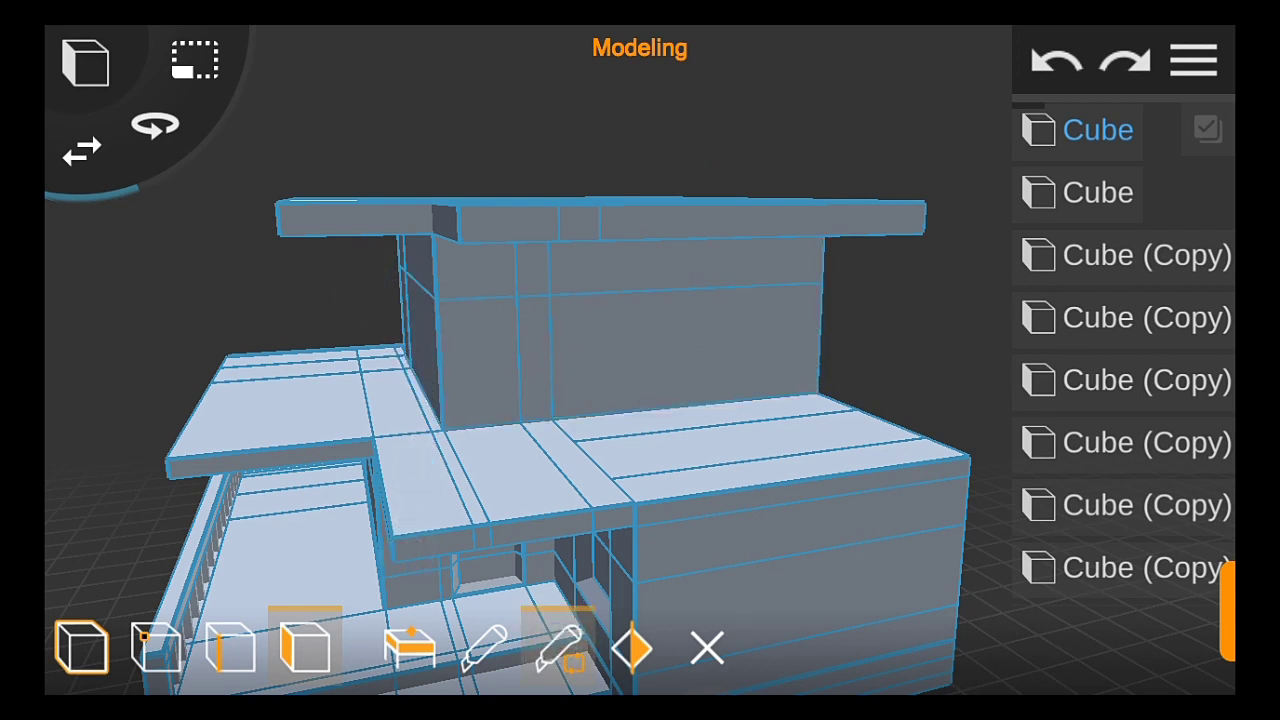
left_click_drag(422, 402, 310, 458)
Extrude the cut upper-wall face, adjust its height and push it inward as a doorway recess
left_click(497, 365)
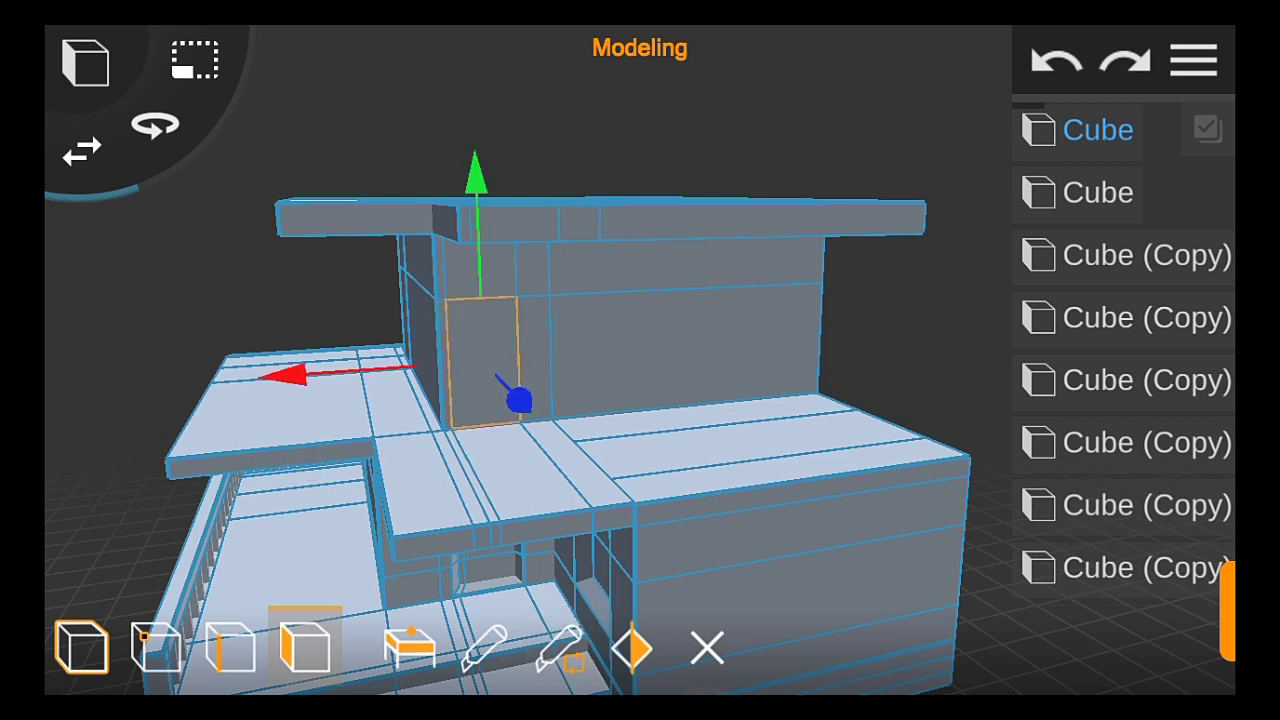
left_click_drag(537, 423, 549, 432)
left_click_drag(489, 206, 500, 205)
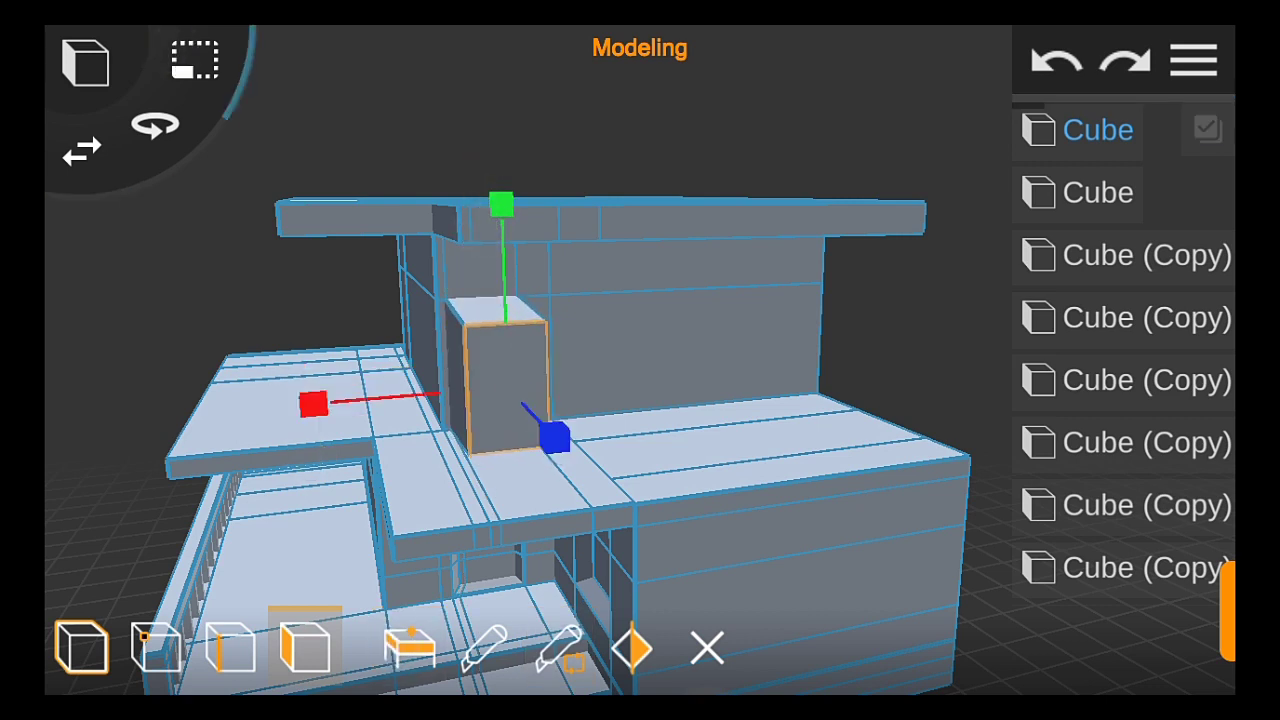
left_click_drag(549, 432, 485, 385)
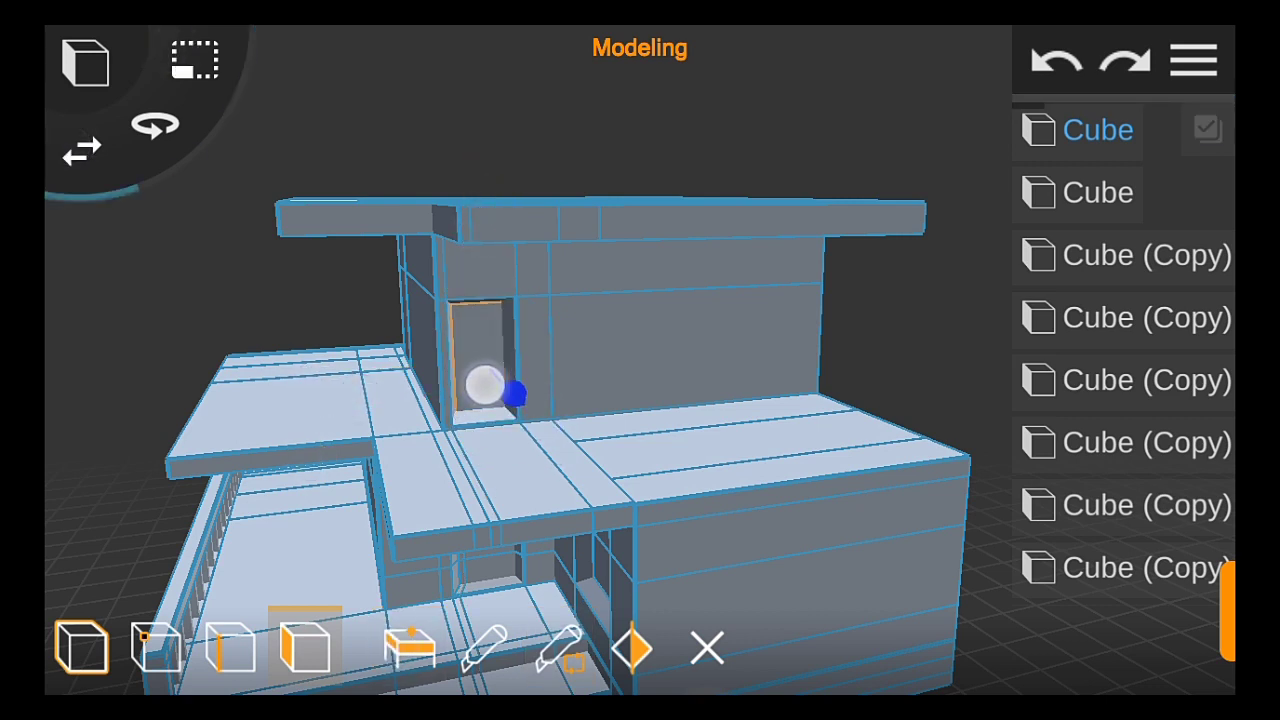
Loop-cut the ground-floor side wall and push a face inward as a wide window recess
mouse_move(793, 404)
left_mouse_down()
mouse_move(949, 460)
mouse_move(858, 446)
mouse_move(802, 464)
mouse_move(780, 451)
mouse_move(745, 365)
mouse_move(178, 395)
left_mouse_up()
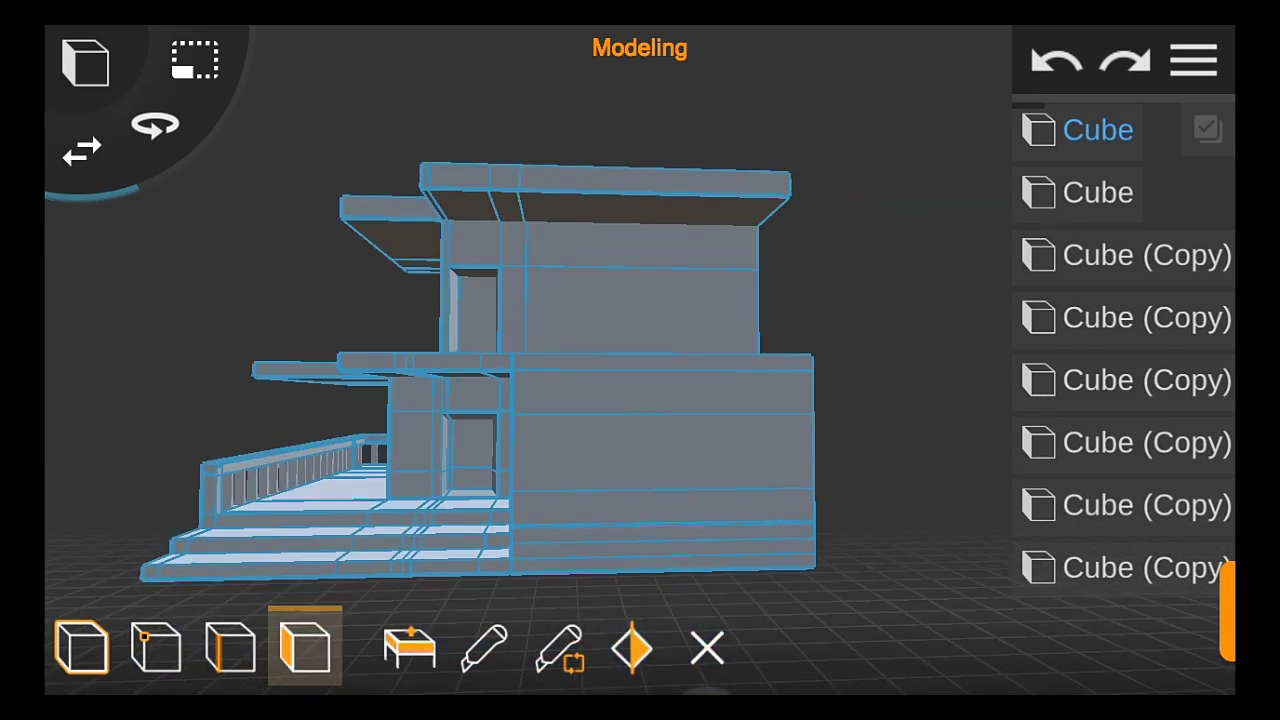
left_click(558, 648)
left_click_drag(568, 545, 533, 585)
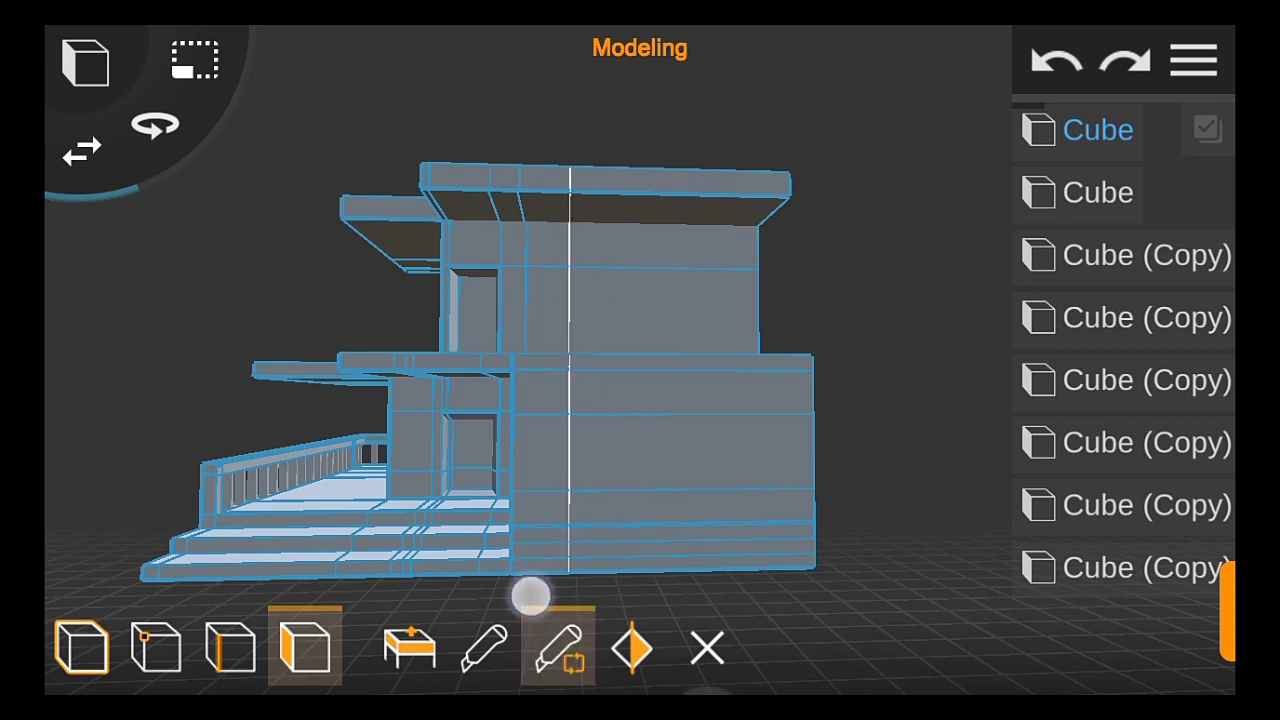
left_click(660, 450)
mouse_move(186, 489)
left_mouse_down()
mouse_move(748, 493)
mouse_move(852, 515)
left_mouse_up()
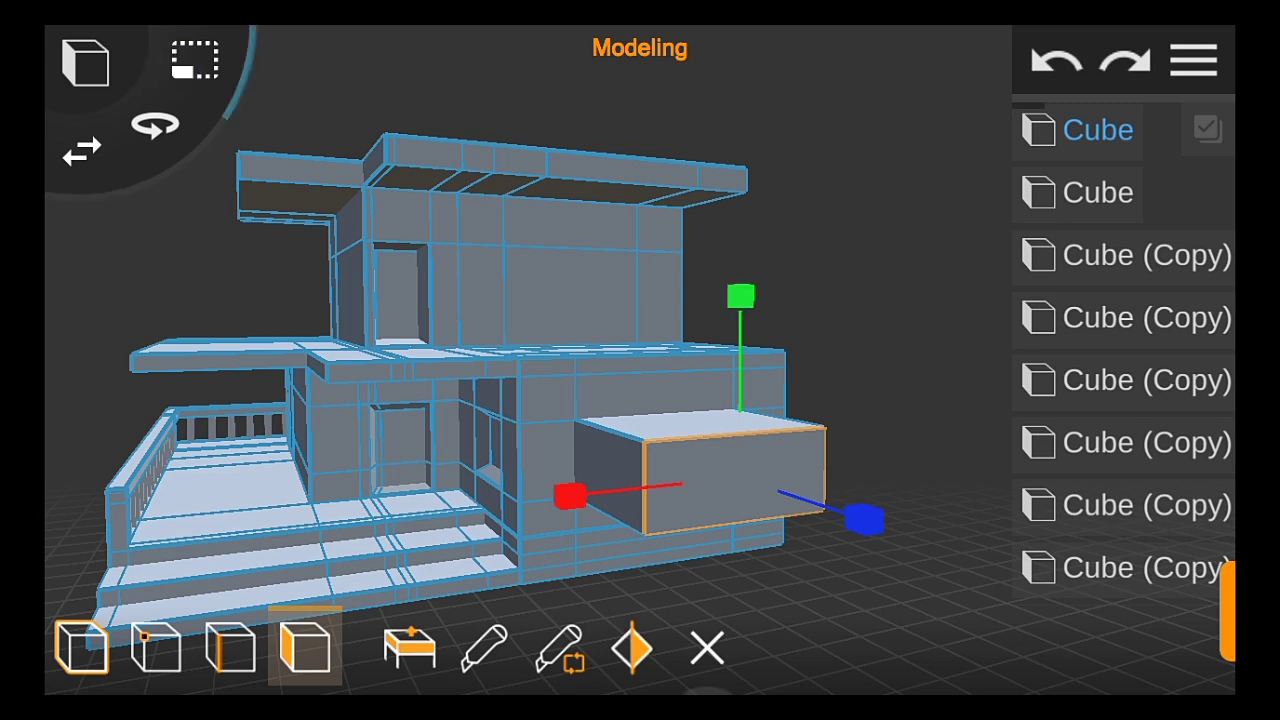
left_click(773, 326)
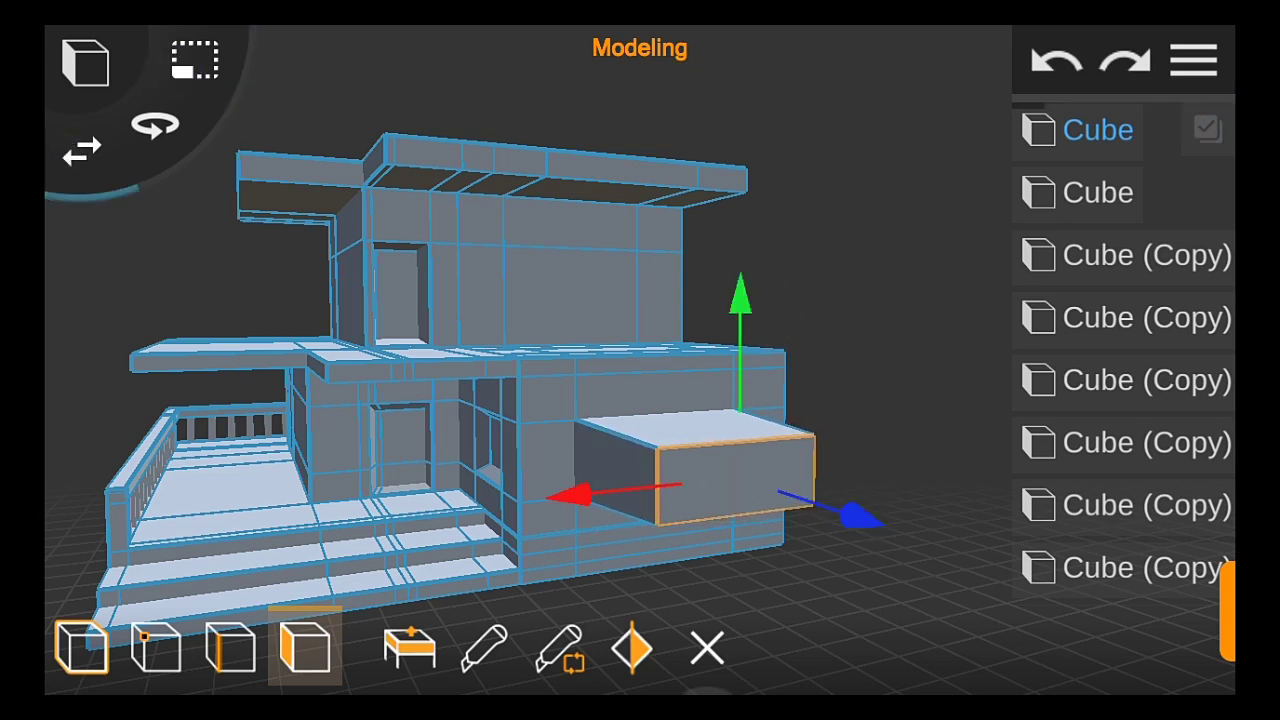
left_click_drag(840, 512, 709, 474)
left_click(81, 648)
mouse_move(753, 546)
left_mouse_down()
mouse_move(247, 535)
mouse_move(943, 566)
mouse_move(783, 546)
mouse_move(810, 576)
left_mouse_up()
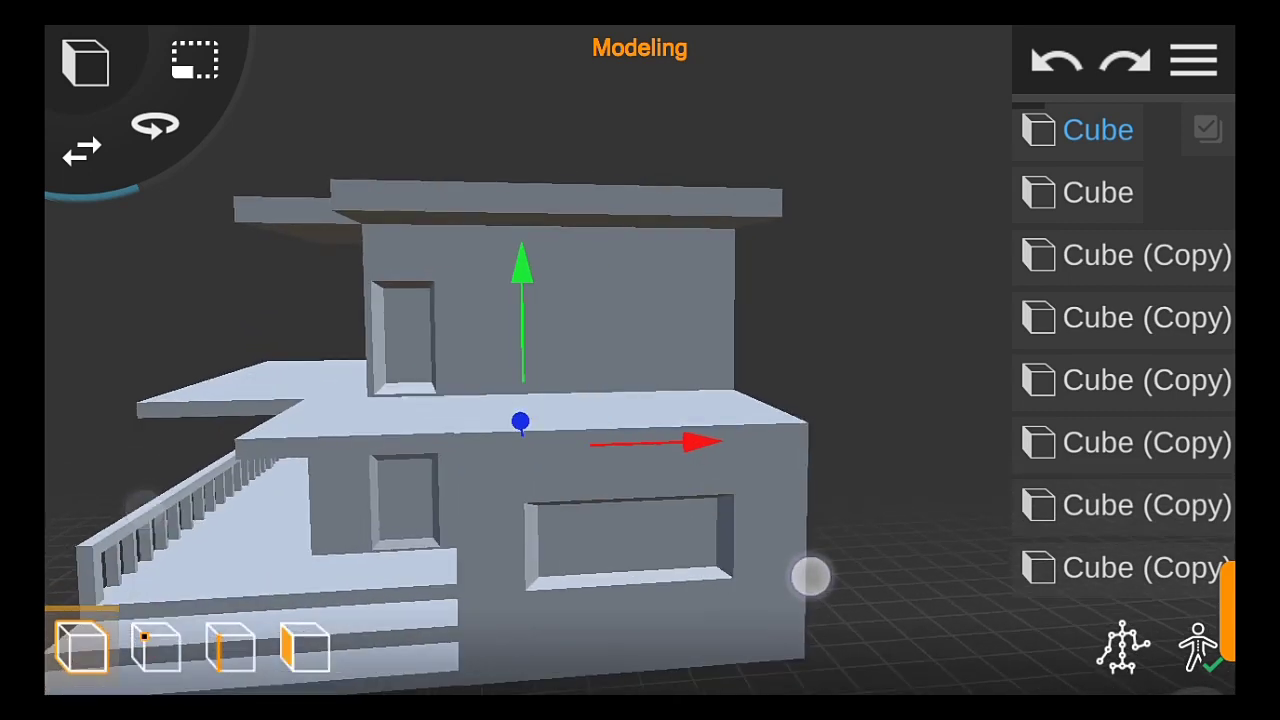
Add a horizontal loop cut across the upper side wall and select the new face panel
left_click(305, 648)
scroll(558, 376, "up", 3)
left_click(560, 646)
left_click_drag(680, 349, 718, 335)
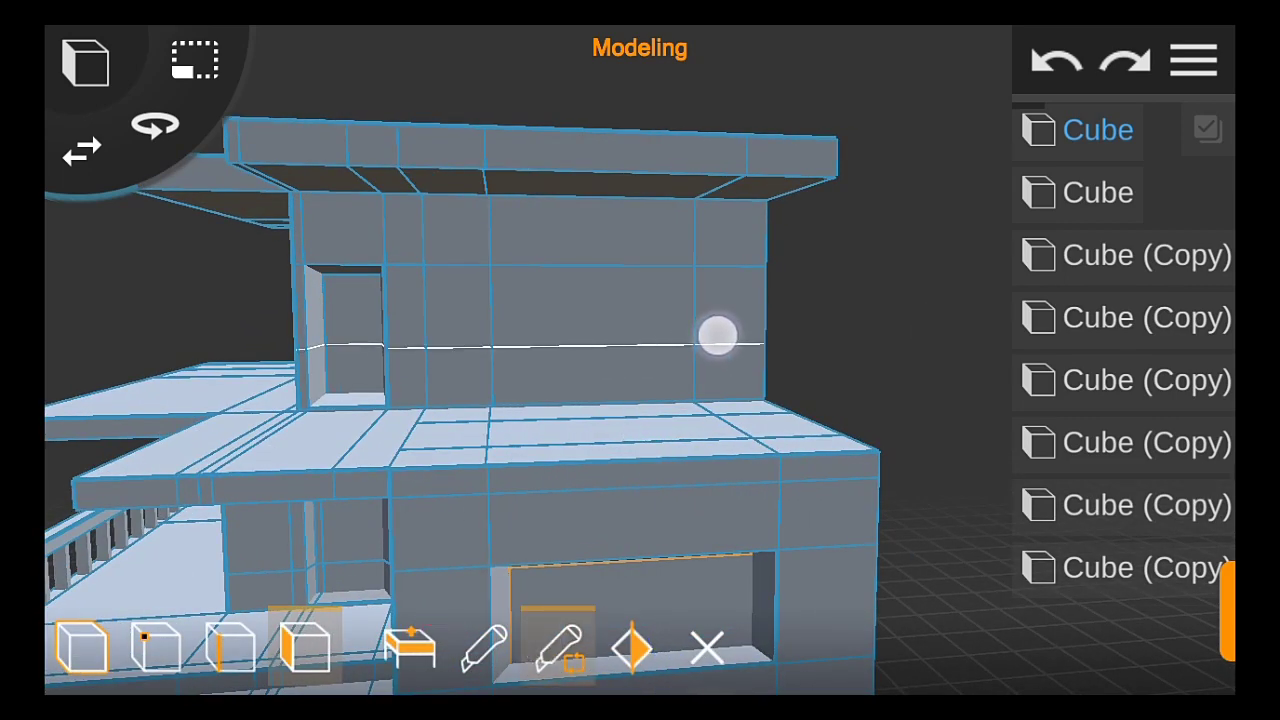
left_click(600, 306)
Extrude that face, shorten and narrow it, then push it inward as a window recess
left_click_drag(615, 310, 703, 289)
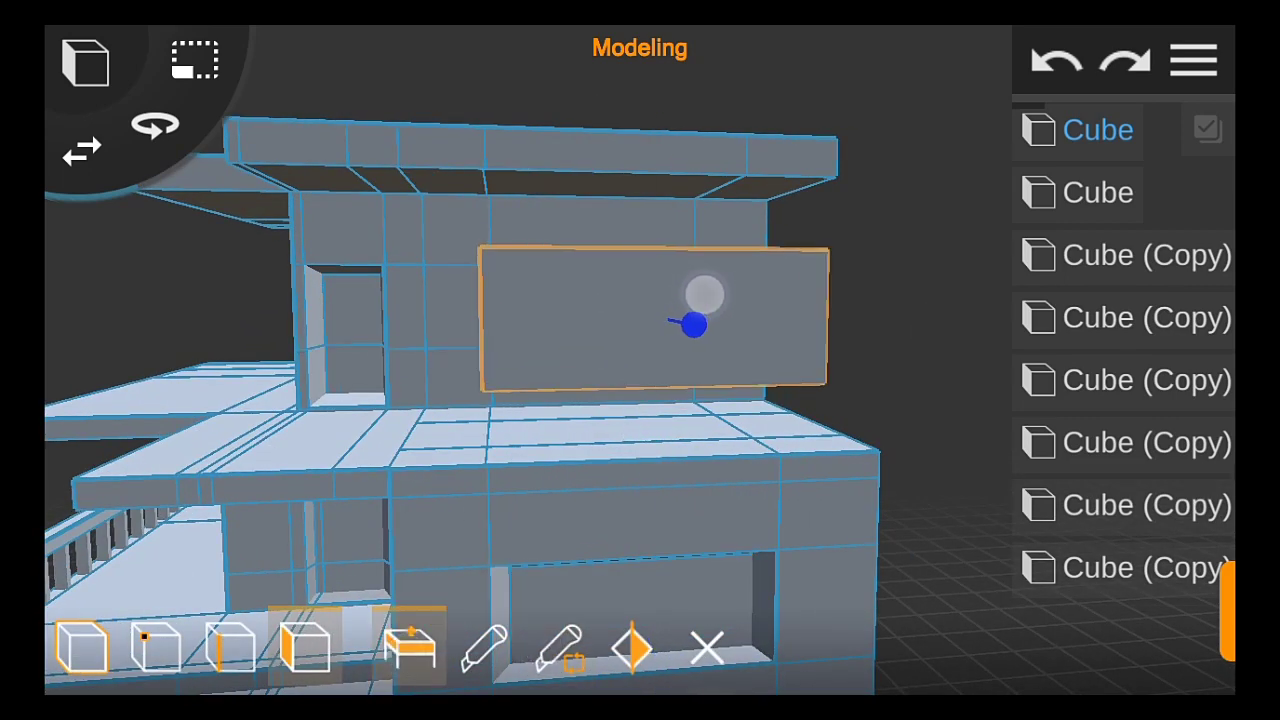
left_click_drag(660, 140, 686, 189)
left_click_drag(474, 317, 520, 336)
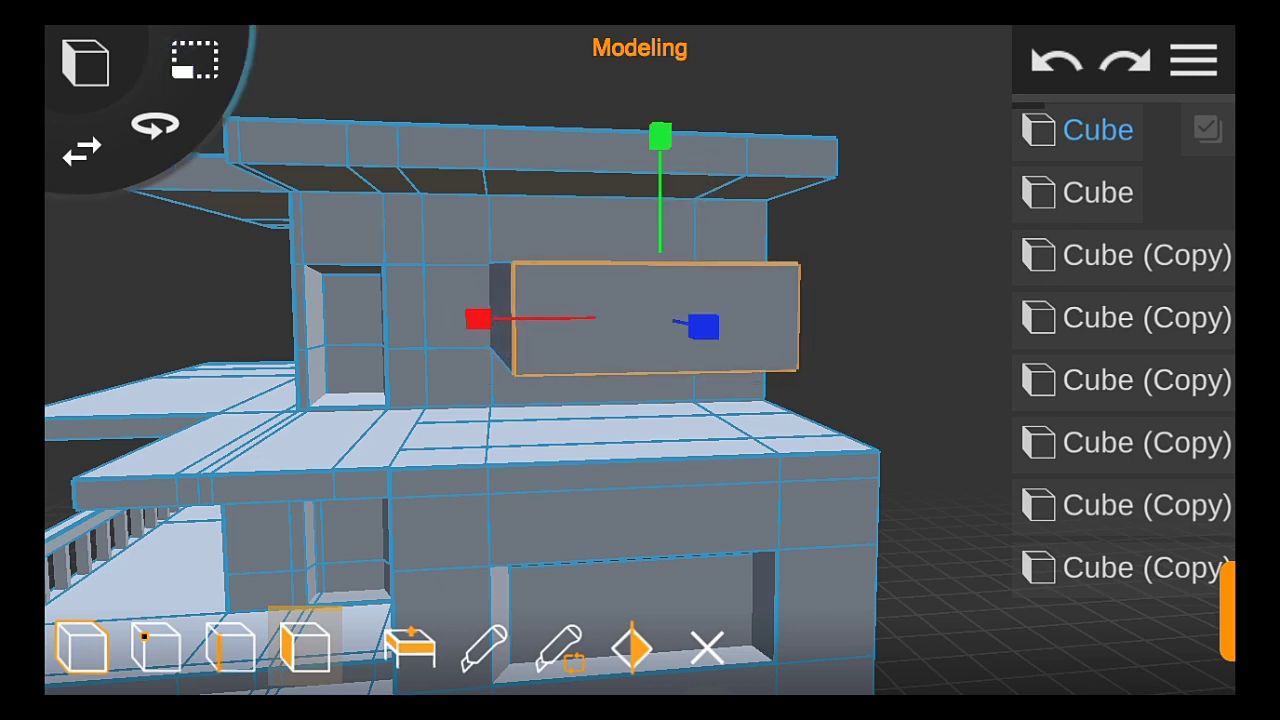
left_click_drag(671, 329, 577, 357)
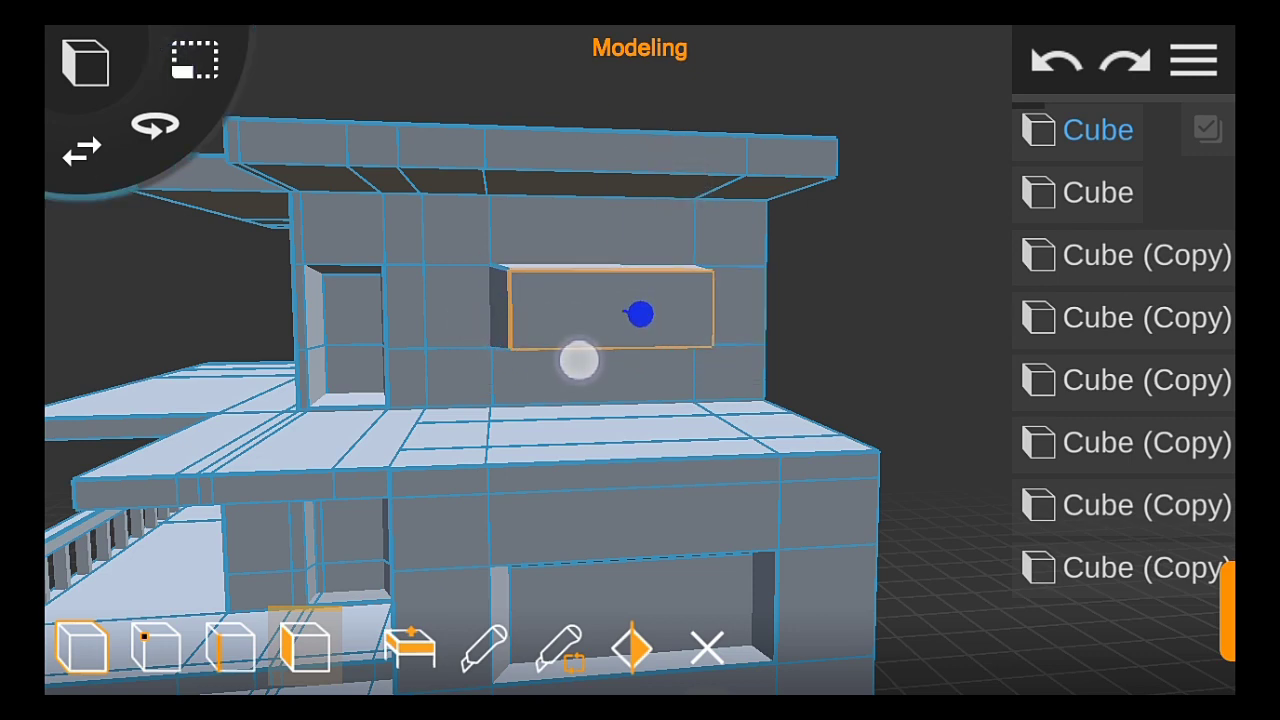
mouse_move(800, 366)
left_mouse_down()
mouse_move(847, 366)
mouse_move(689, 376)
left_mouse_up()
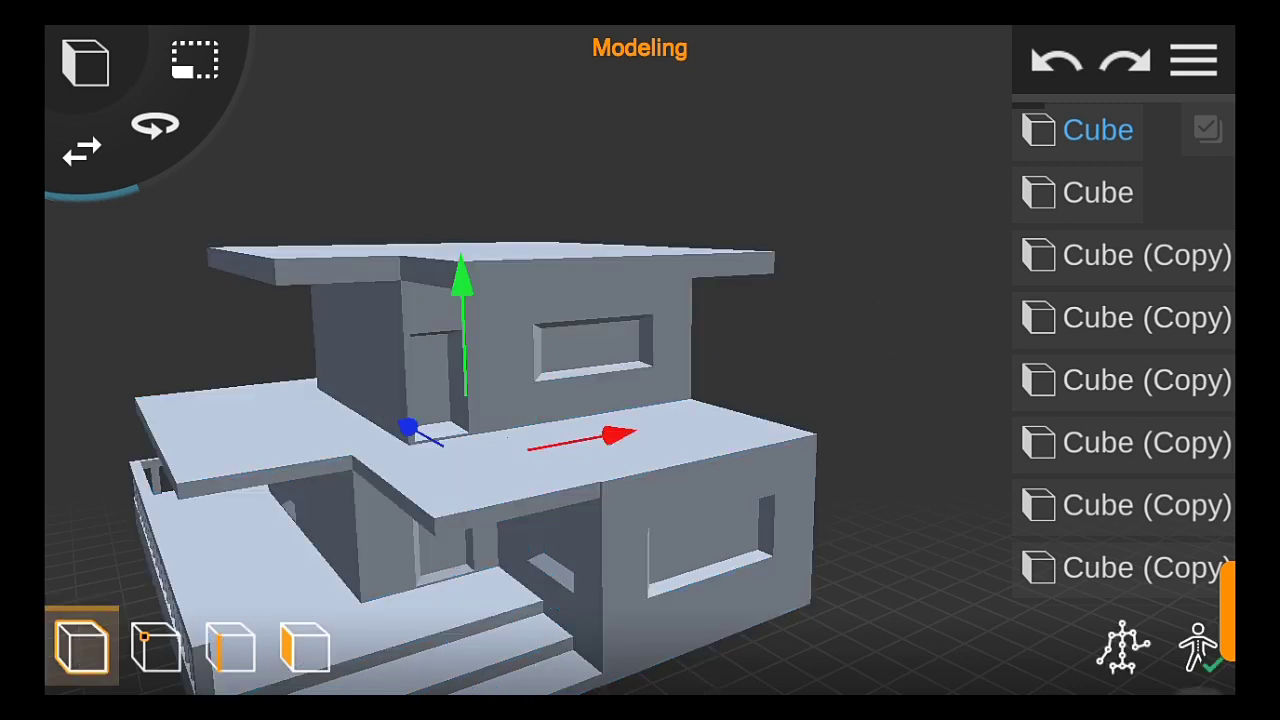
left_click(707, 648)
mouse_move(986, 486)
left_mouse_down()
mouse_move(919, 463)
mouse_move(991, 363)
left_mouse_up()
Add a vertical loop cut near the upper wall's corner and select the face beside it
left_click(305, 648)
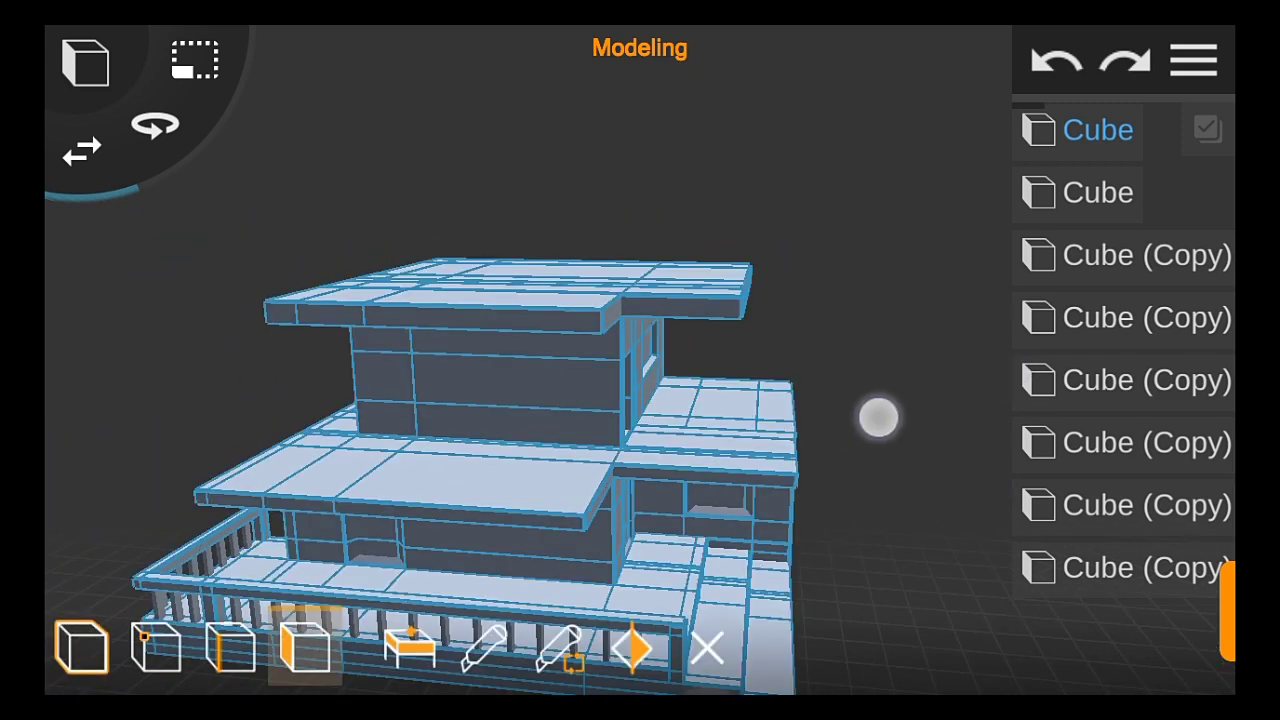
mouse_move(877, 417)
left_mouse_down()
mouse_move(1026, 397)
mouse_move(891, 303)
left_mouse_up()
scroll(567, 424, "up", 3)
left_click(558, 648)
left_click(290, 450)
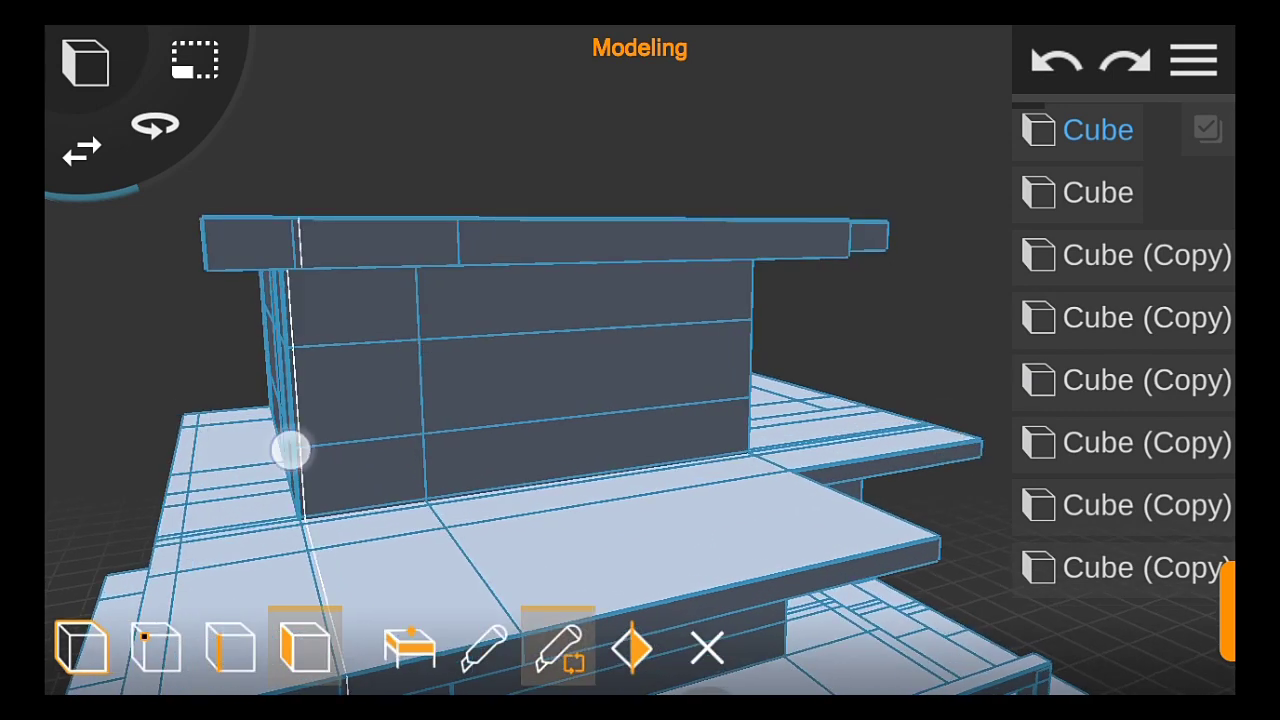
left_click_drag(313, 485, 337, 466)
left_click(360, 395)
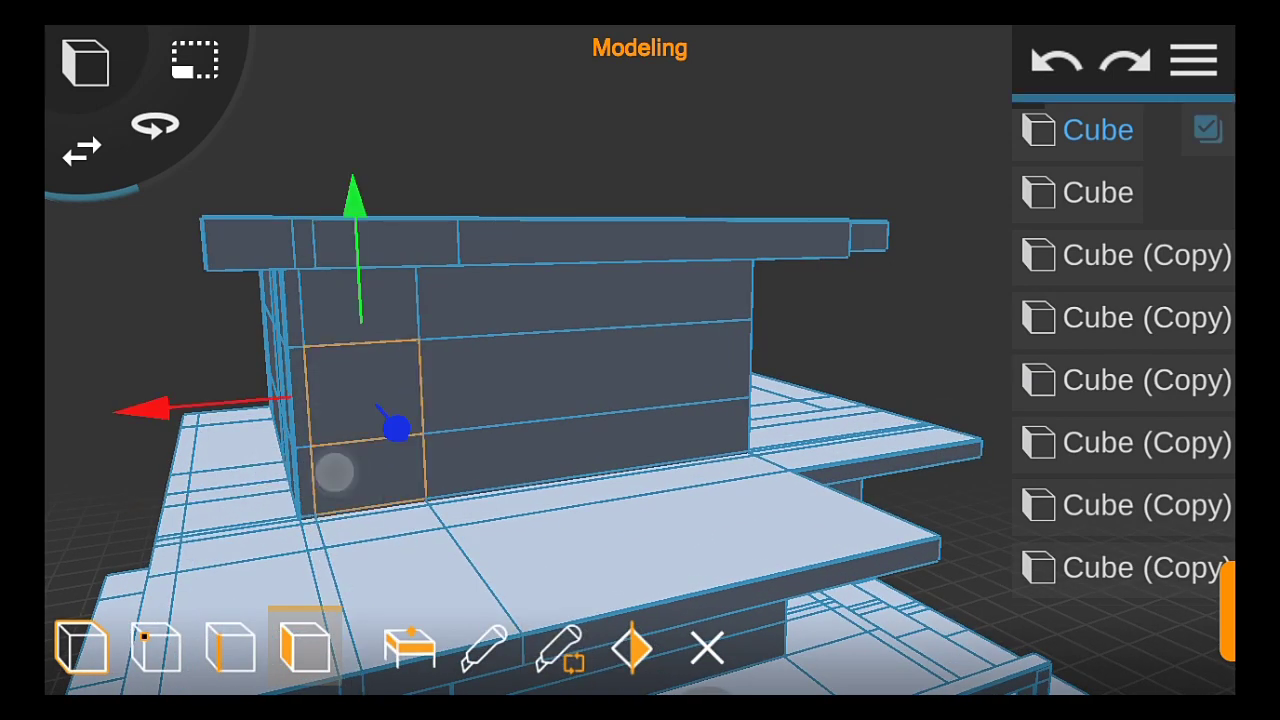
Extrude the corner face along the blue axis, adjust its height, and return to object mode
scroll(334, 472, "down", 2)
left_click_drag(486, 449, 548, 474)
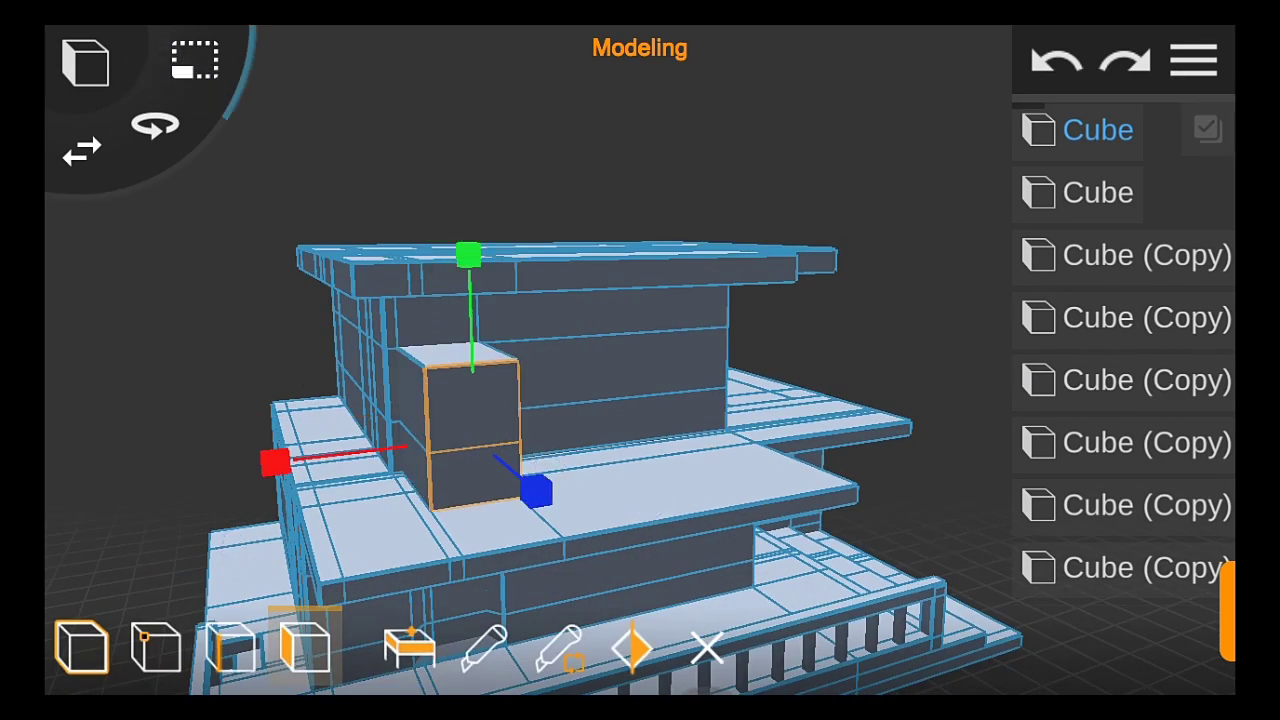
left_click_drag(452, 288, 452, 290)
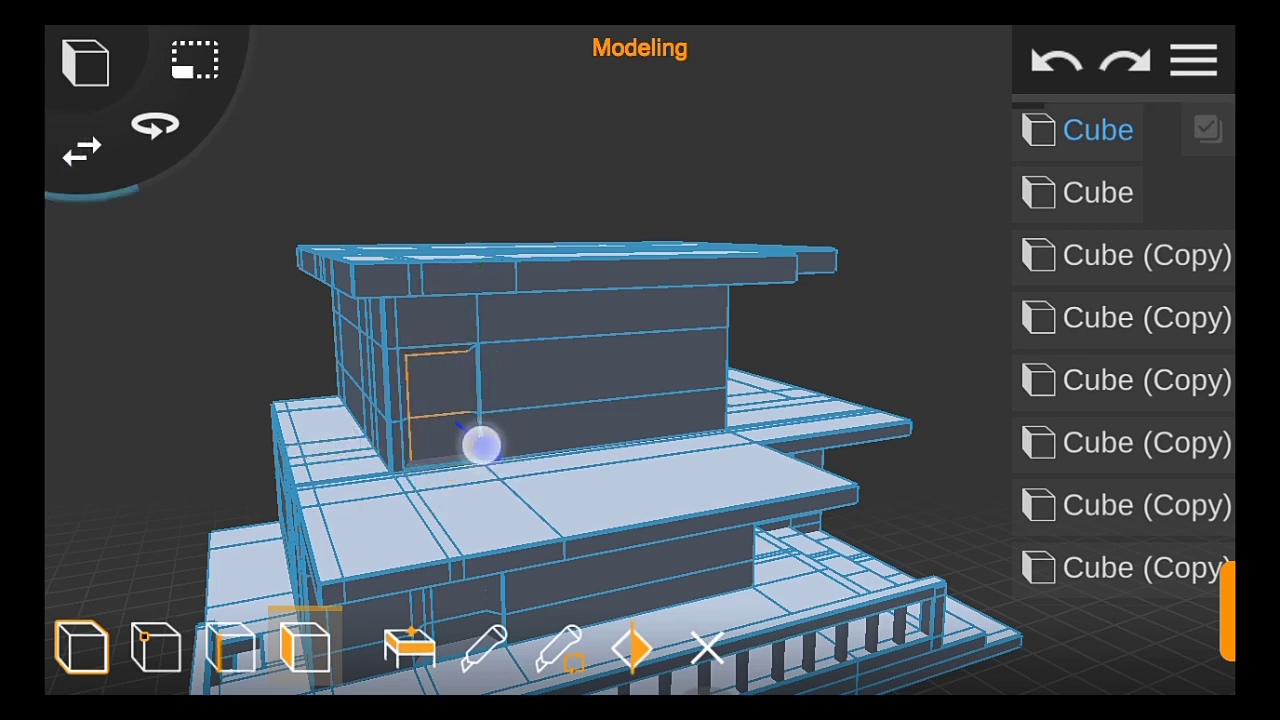
left_click(82, 645)
mouse_move(600, 465)
left_mouse_down()
mouse_move(749, 480)
mouse_move(580, 460)
mouse_move(698, 470)
mouse_move(546, 471)
mouse_move(534, 491)
mouse_move(372, 427)
left_mouse_up()
mouse_move(800, 580)
left_mouse_down()
mouse_move(1000, 615)
mouse_move(911, 471)
mouse_move(866, 434)
mouse_move(889, 446)
mouse_move(815, 465)
left_mouse_up()
mouse_move(1004, 574)
left_mouse_down()
mouse_move(989, 314)
mouse_move(934, 572)
mouse_move(874, 531)
left_mouse_up()
scroll(590, 474, "up", 3)
Select the last Cube (Copy) railing piece and slide it along X toward the entrance steps
scroll(580, 423, "up", 2)
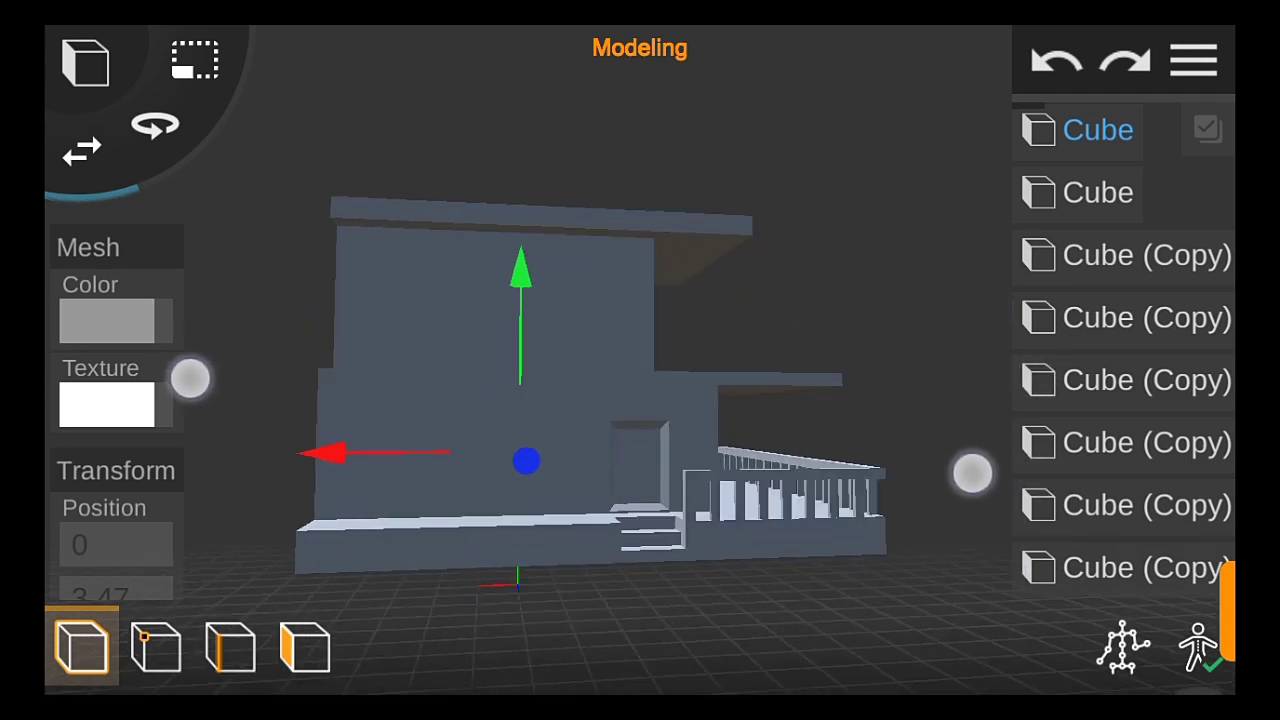
left_click_drag(971, 469, 849, 566)
scroll(550, 485, "up", 3)
scroll(570, 560, "up", 2)
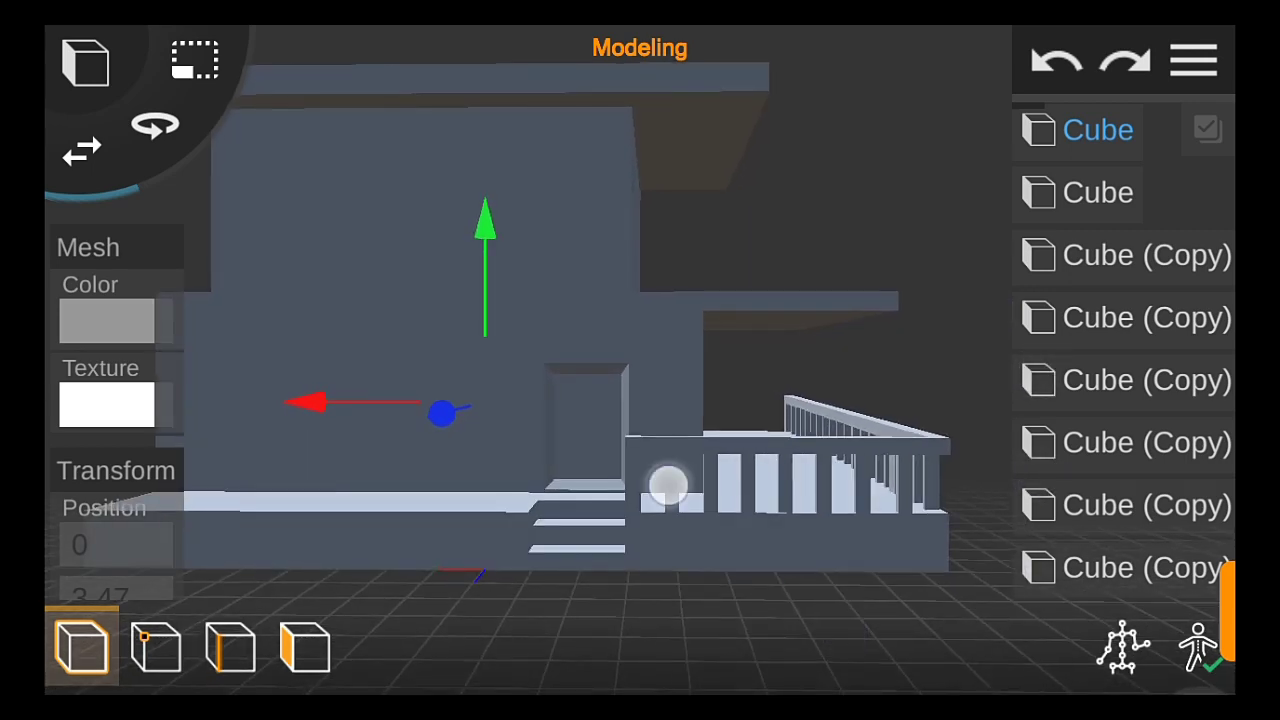
scroll(1120, 400, "down", 1)
scroll(1192, 325, "up", 1)
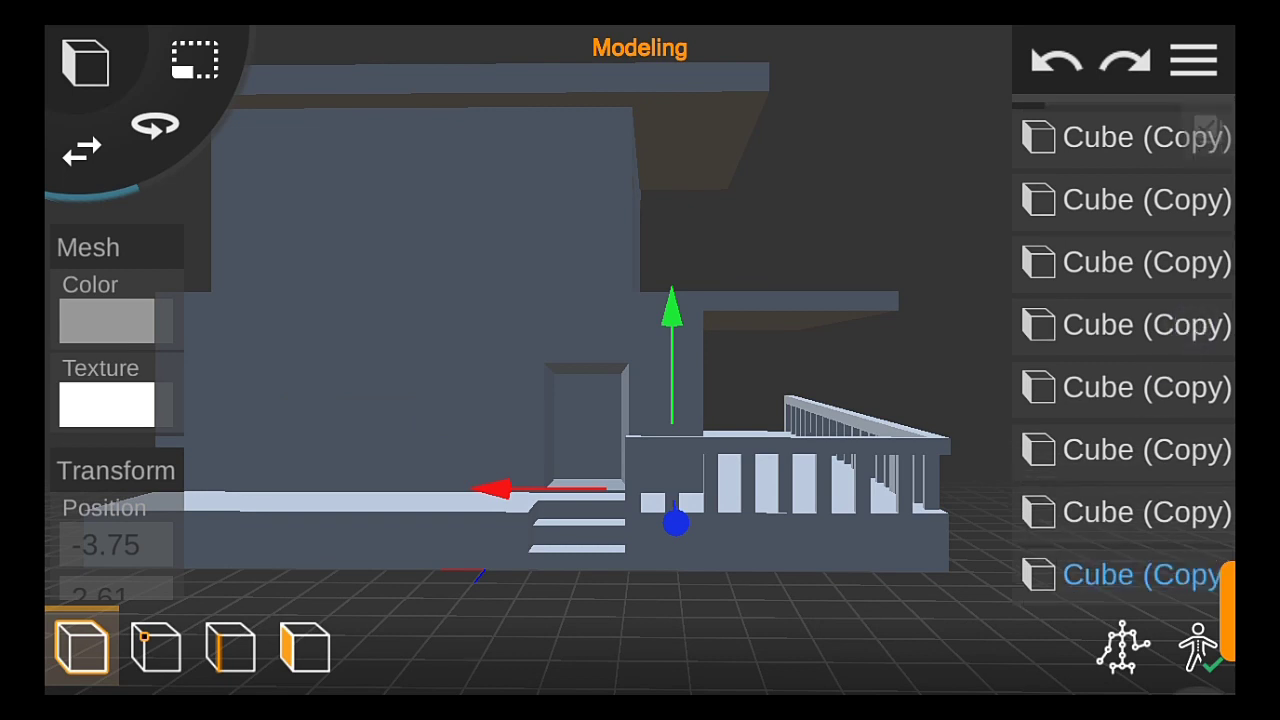
left_click(1140, 575)
left_click_drag(478, 487, 485, 482)
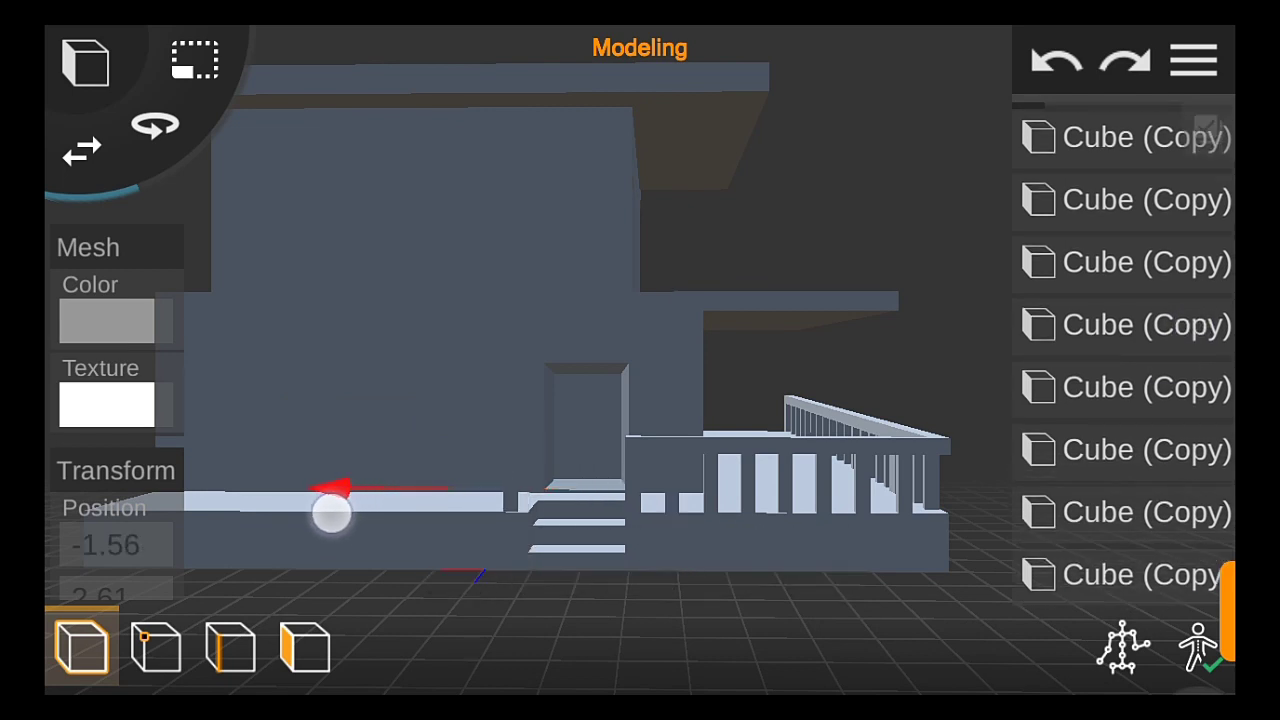
Nudge the piece along X until it stands as a post beside the left of the steps
mouse_move(905, 629)
left_mouse_down()
mouse_move(989, 574)
mouse_move(1074, 571)
mouse_move(900, 571)
mouse_move(815, 537)
left_mouse_up()
left_click_drag(428, 497, 432, 490)
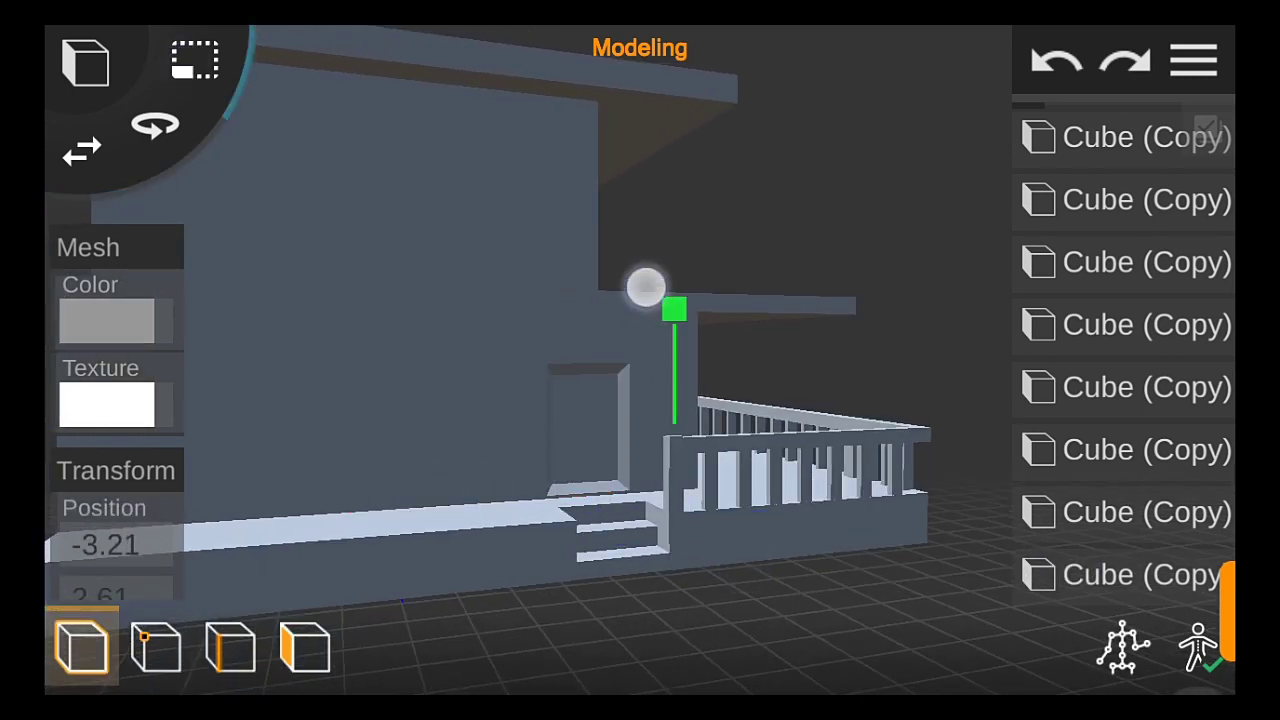
left_click_drag(494, 501, 442, 495)
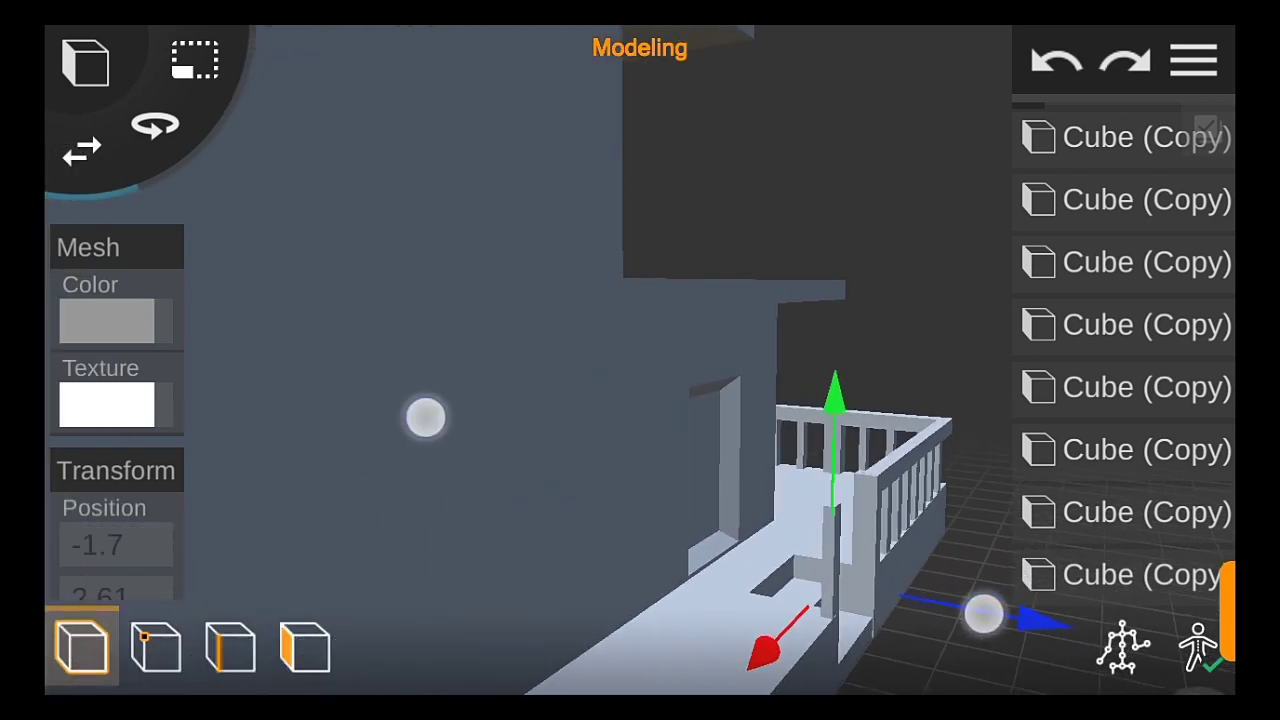
left_click_drag(423, 417, 322, 338)
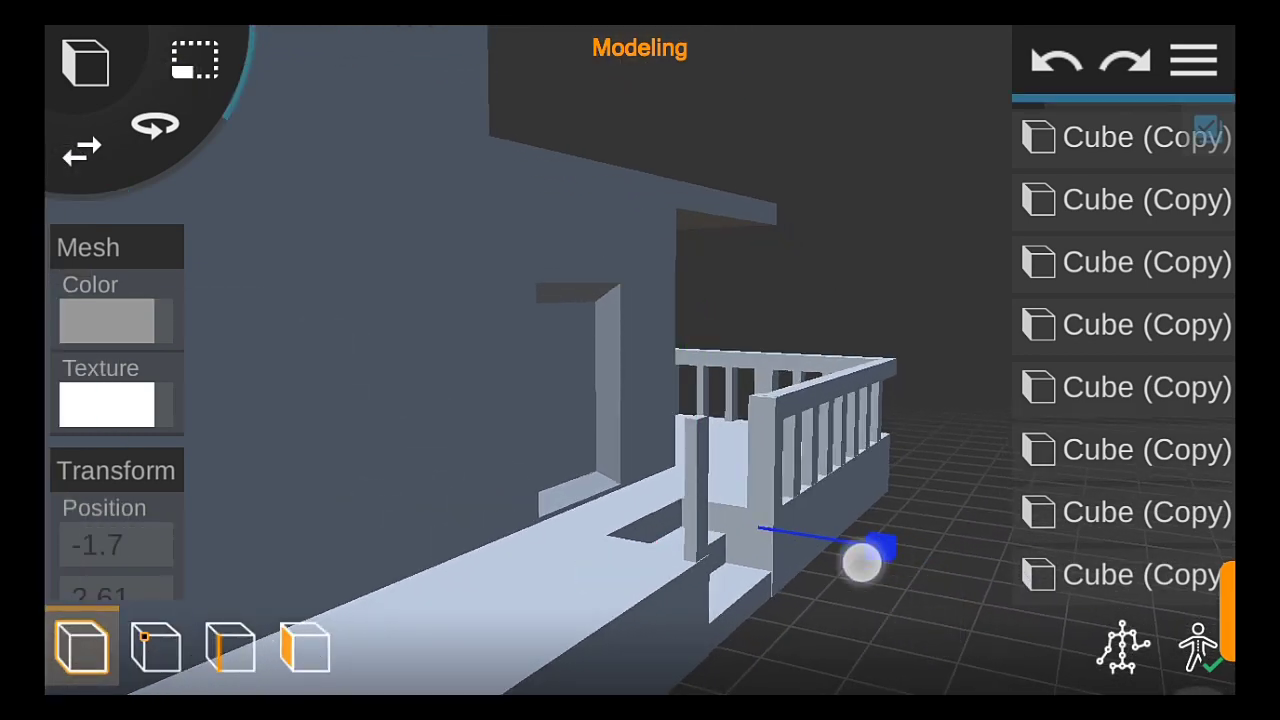
mouse_move(862, 562)
left_mouse_down()
mouse_move(936, 522)
mouse_move(951, 409)
left_mouse_up()
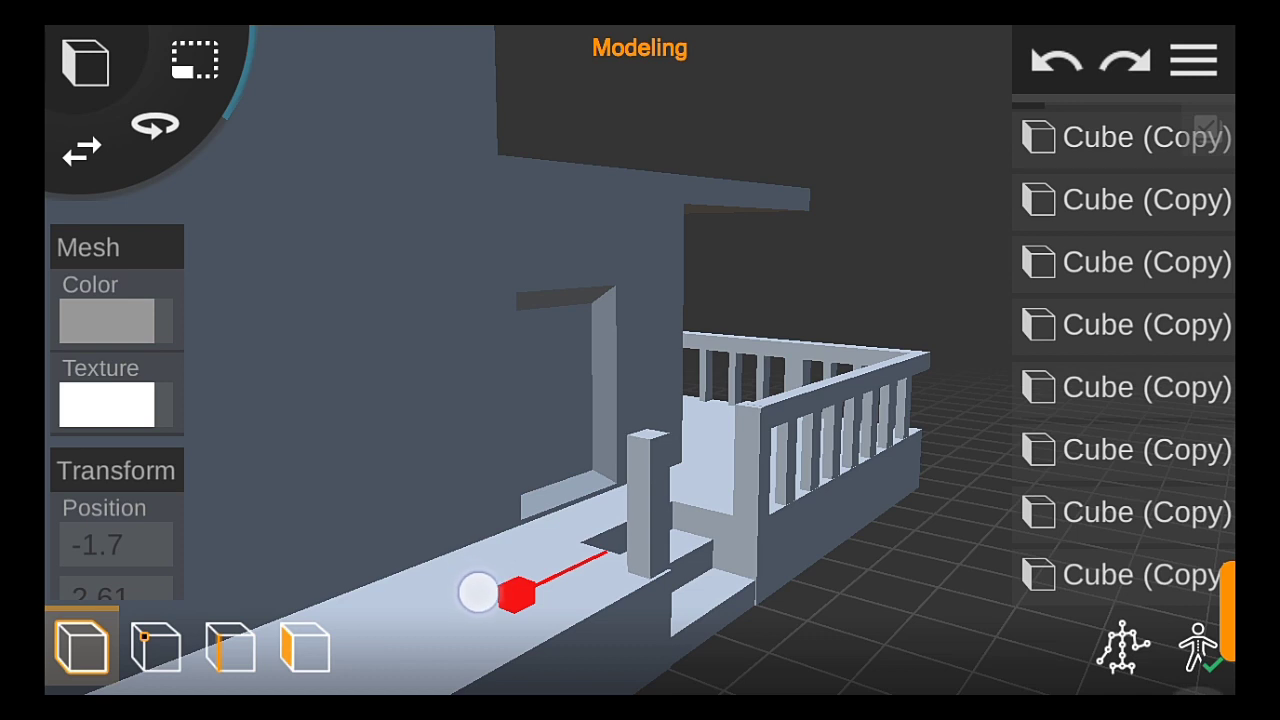
left_click_drag(478, 592, 480, 597)
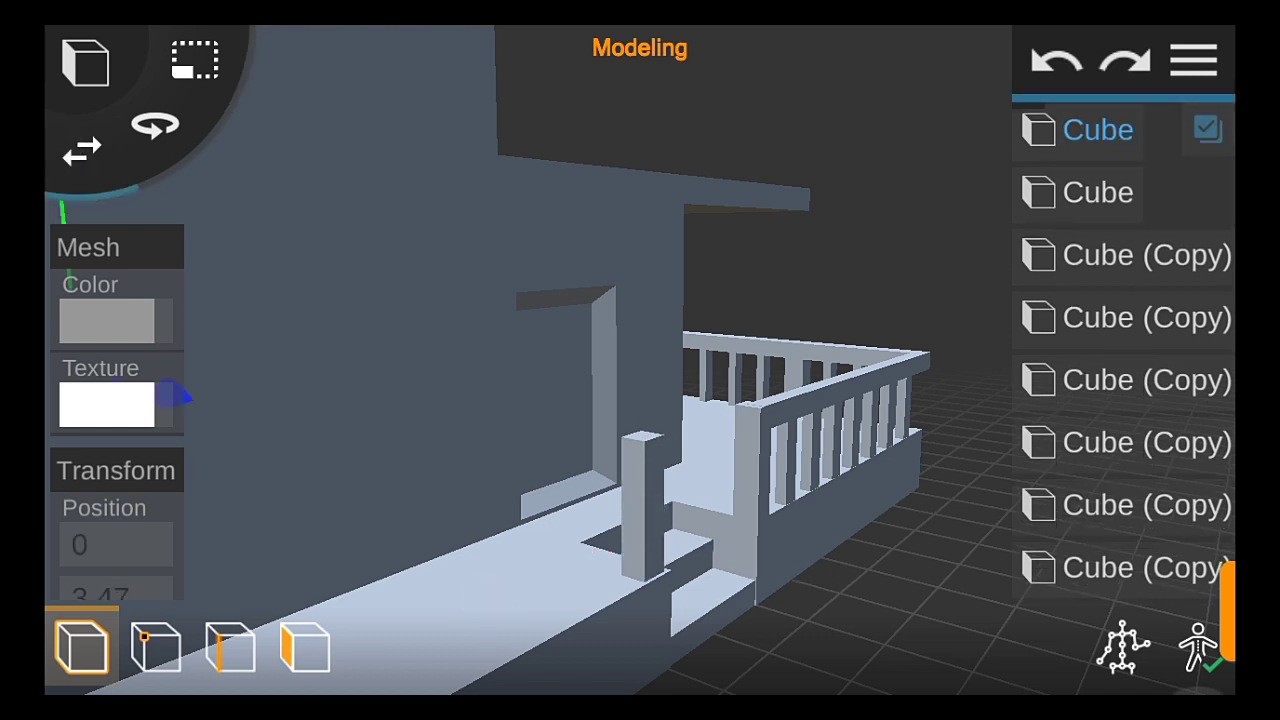
Select the post beside the steps and enter face editing, undoing accidental changes
left_click(1120, 130)
left_click(658, 485)
left_click_drag(800, 571, 805, 584)
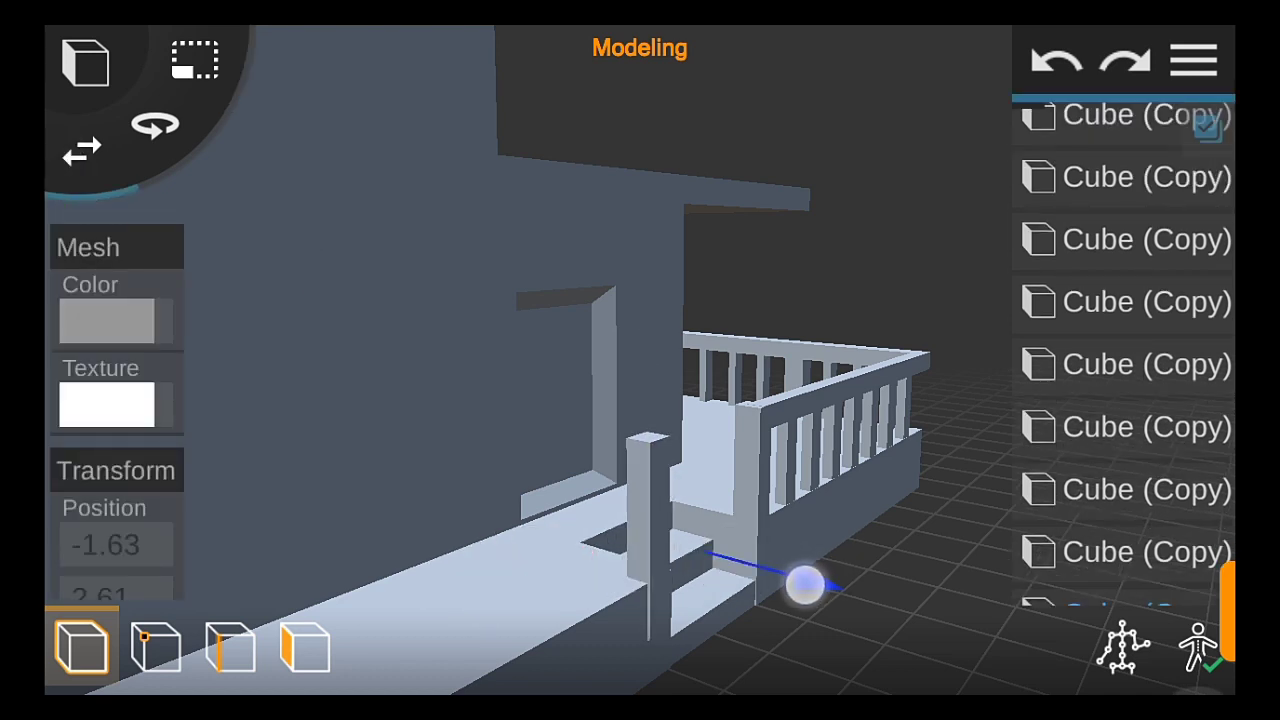
left_click(800, 584)
left_click(658, 485)
left_click(305, 648)
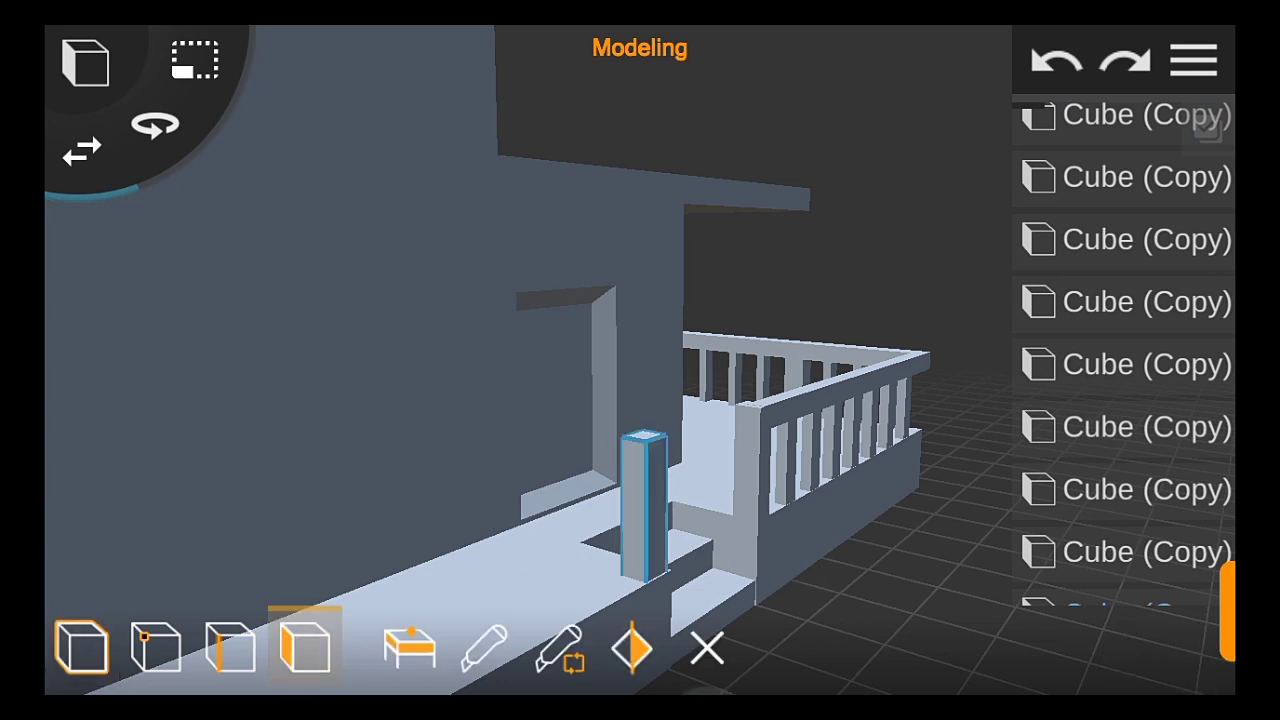
left_click(662, 487)
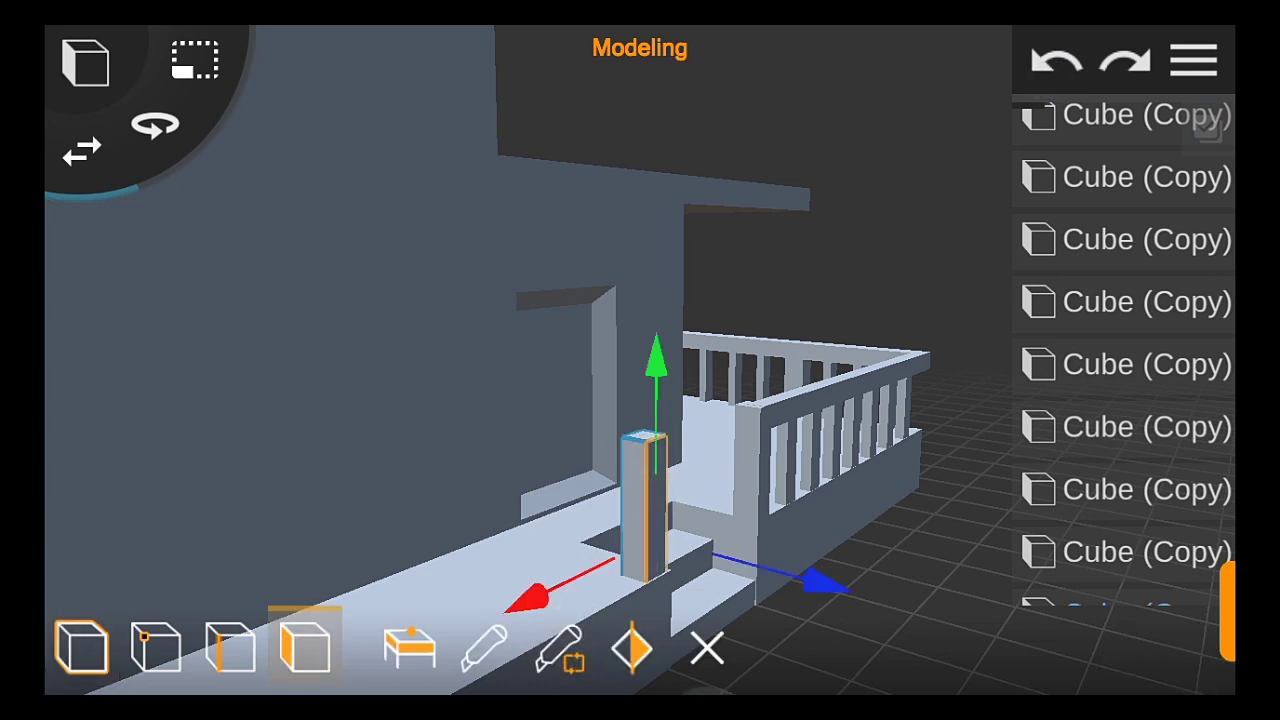
left_click(694, 434)
left_click(1037, 60)
mouse_move(300, 470)
left_mouse_down()
mouse_move(376, 470)
mouse_move(279, 418)
left_mouse_up()
left_click(743, 406)
left_click(1057, 62)
mouse_move(831, 502)
left_mouse_down()
mouse_move(785, 507)
mouse_move(700, 480)
left_mouse_up()
Loop-cut near the post top and extrude its upper face left into a rail along the plinth
left_click(558, 648)
left_click(584, 378)
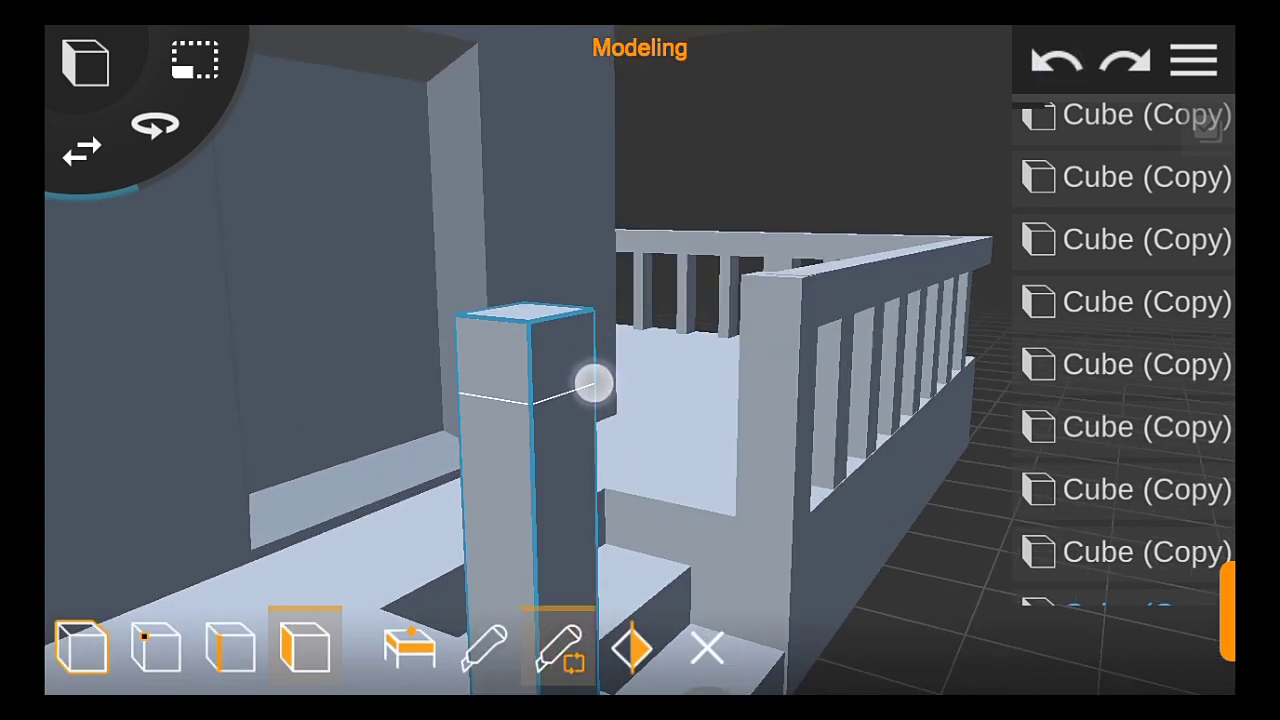
mouse_move(791, 454)
left_mouse_down()
mouse_move(651, 446)
mouse_move(737, 466)
left_mouse_up()
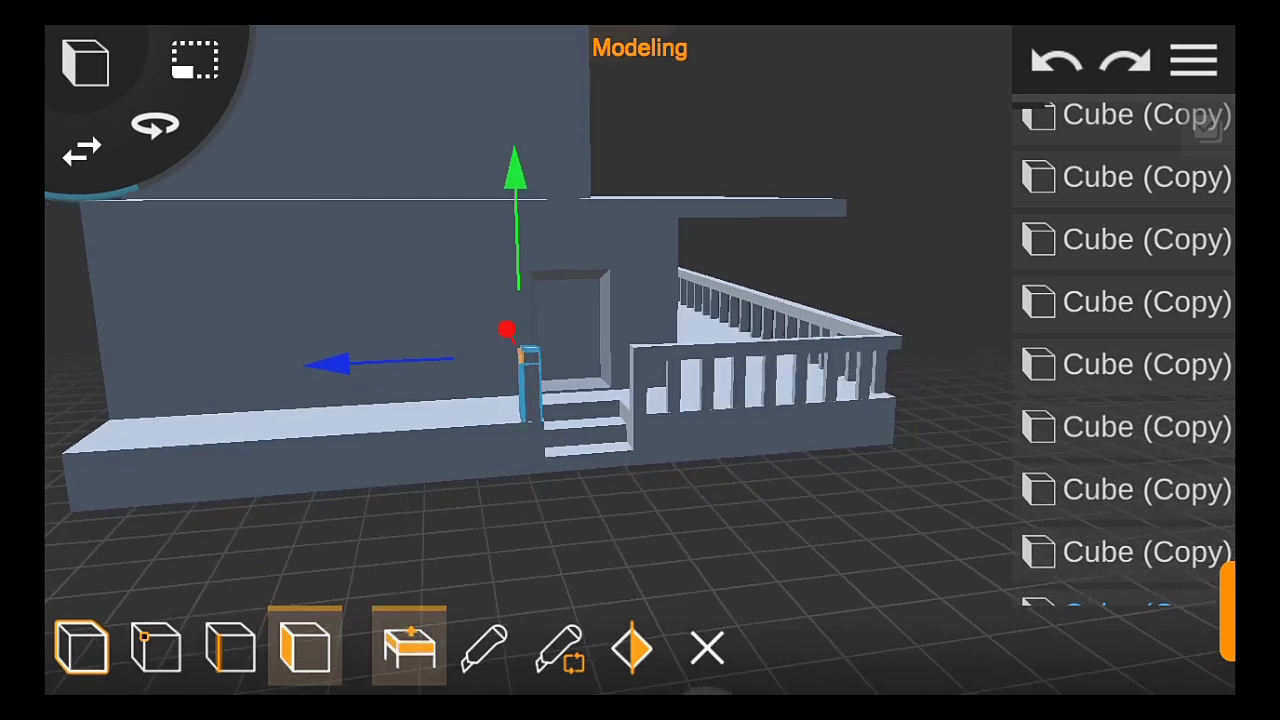
left_click_drag(340, 362, 165, 382)
mouse_move(226, 491)
left_mouse_down()
mouse_move(174, 380)
mouse_move(84, 401)
left_mouse_up()
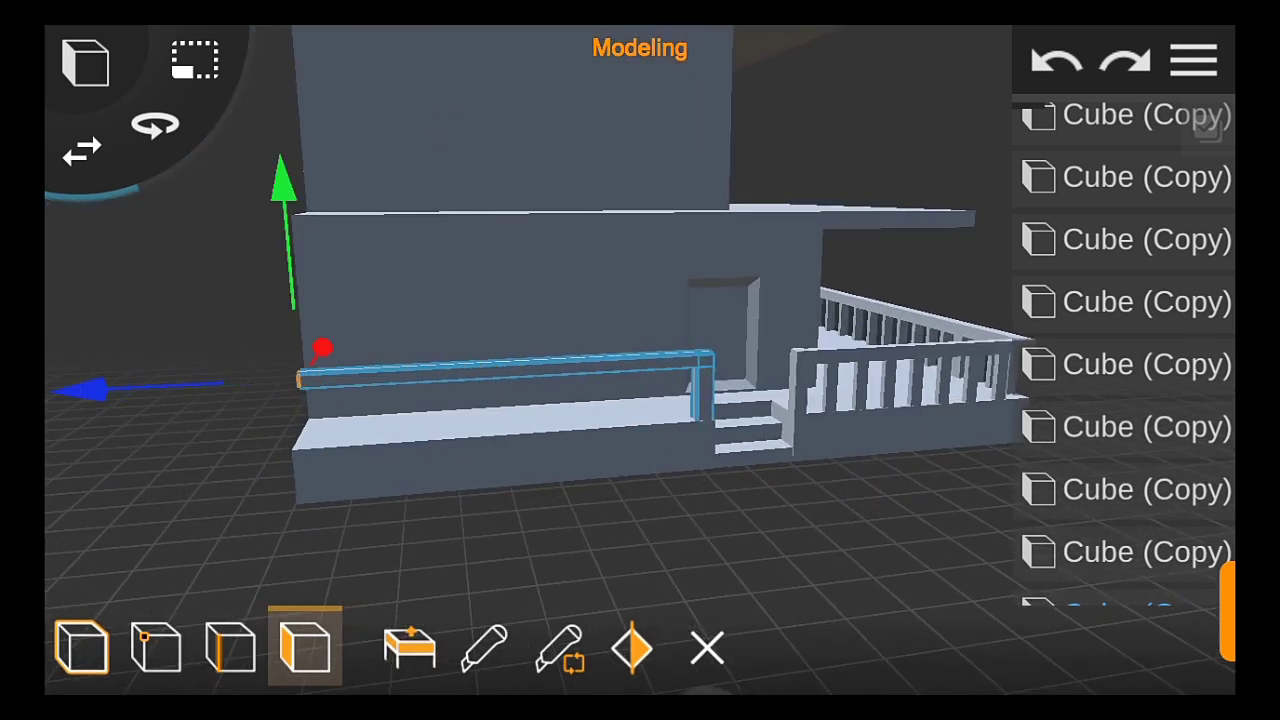
scroll(600, 515, "up", 3)
left_click_drag(226, 509, 200, 357)
mouse_move(1000, 560)
left_mouse_down()
mouse_move(903, 560)
mouse_move(756, 500)
mouse_move(997, 586)
mouse_move(1020, 494)
mouse_move(911, 471)
mouse_move(697, 481)
mouse_move(797, 489)
mouse_move(883, 523)
mouse_move(877, 491)
mouse_move(749, 501)
left_mouse_up()
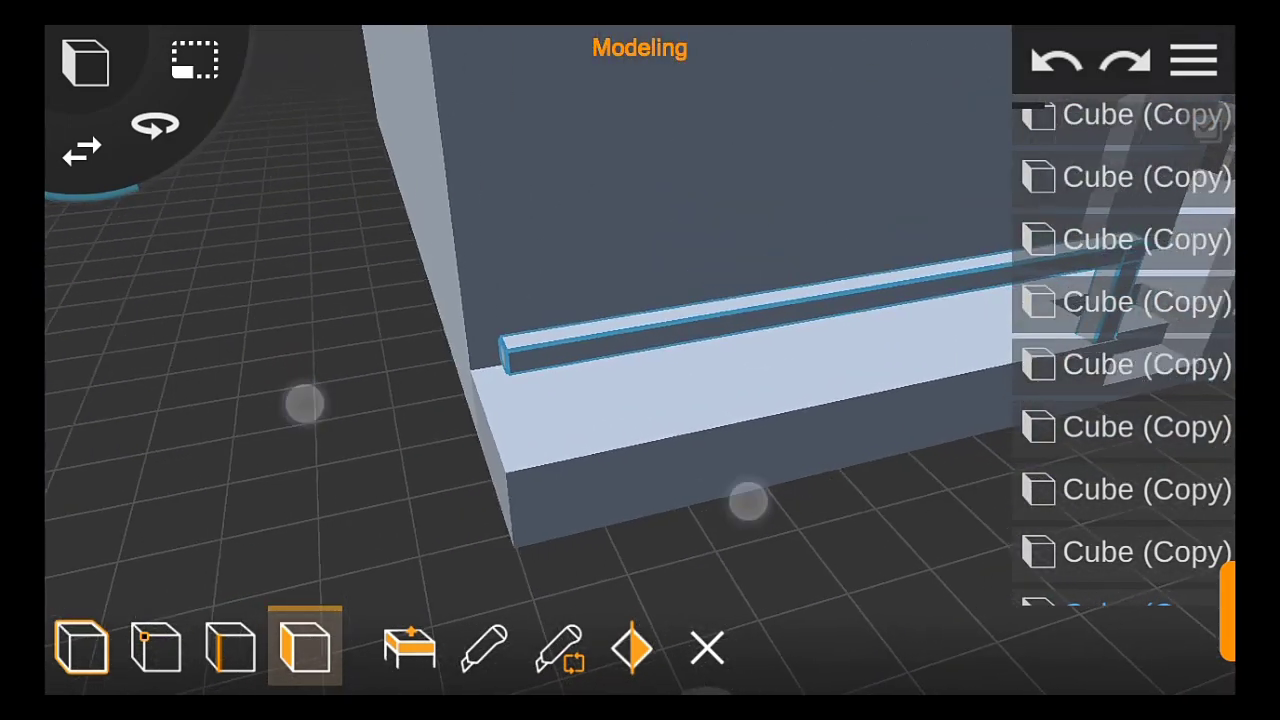
Loop-cut the plinth's far-left corner and extrude the corner face upward into a post
left_click(560, 412)
left_click(558, 648)
left_click(517, 563)
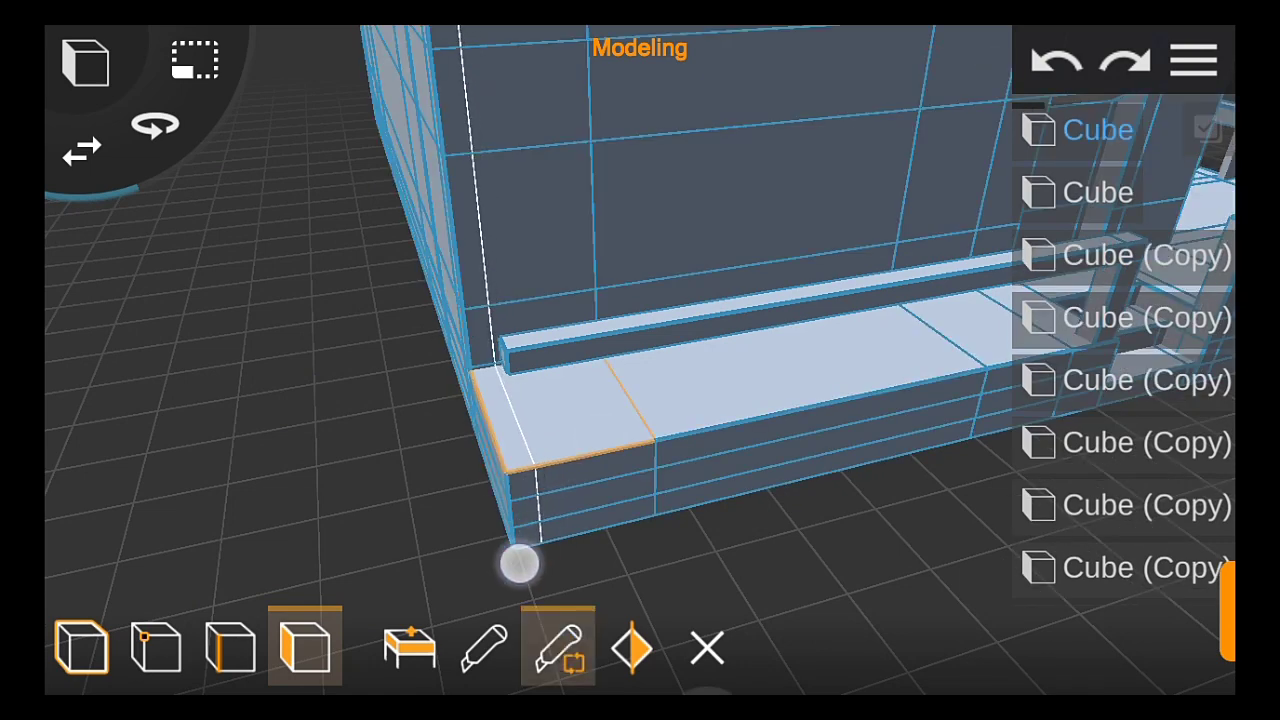
left_click_drag(251, 437, 411, 491)
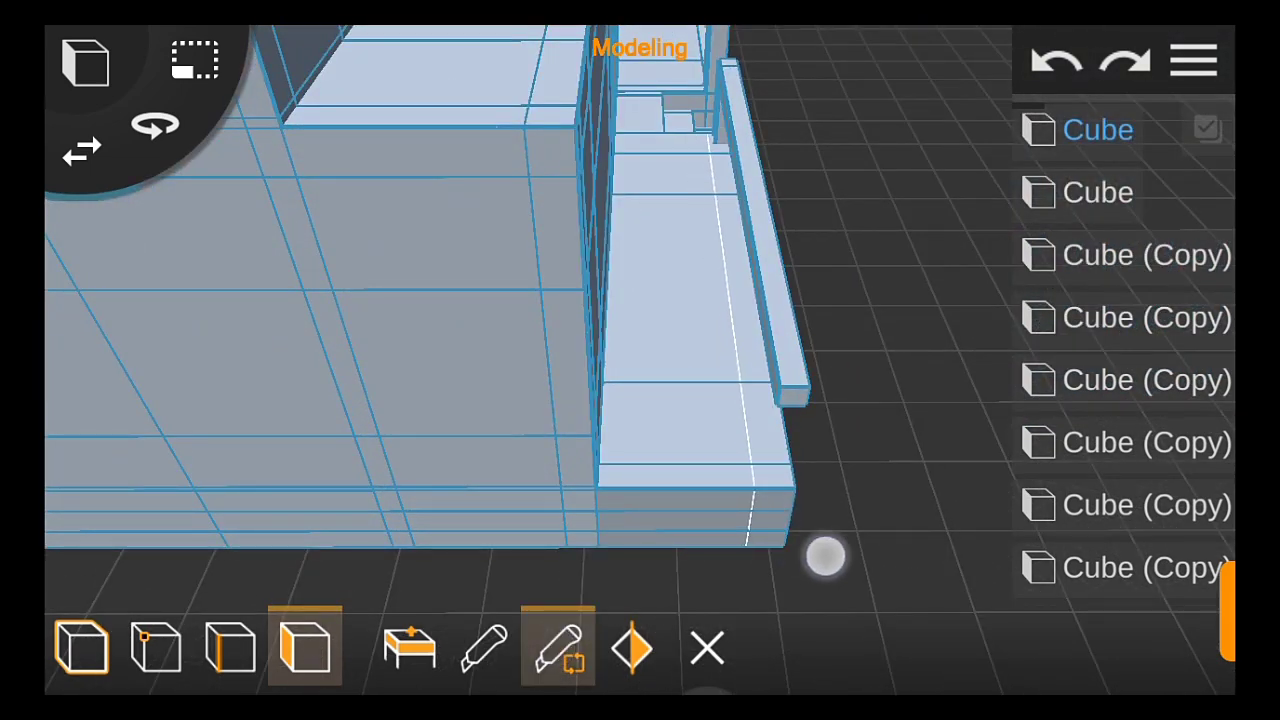
left_click_drag(794, 540, 834, 558)
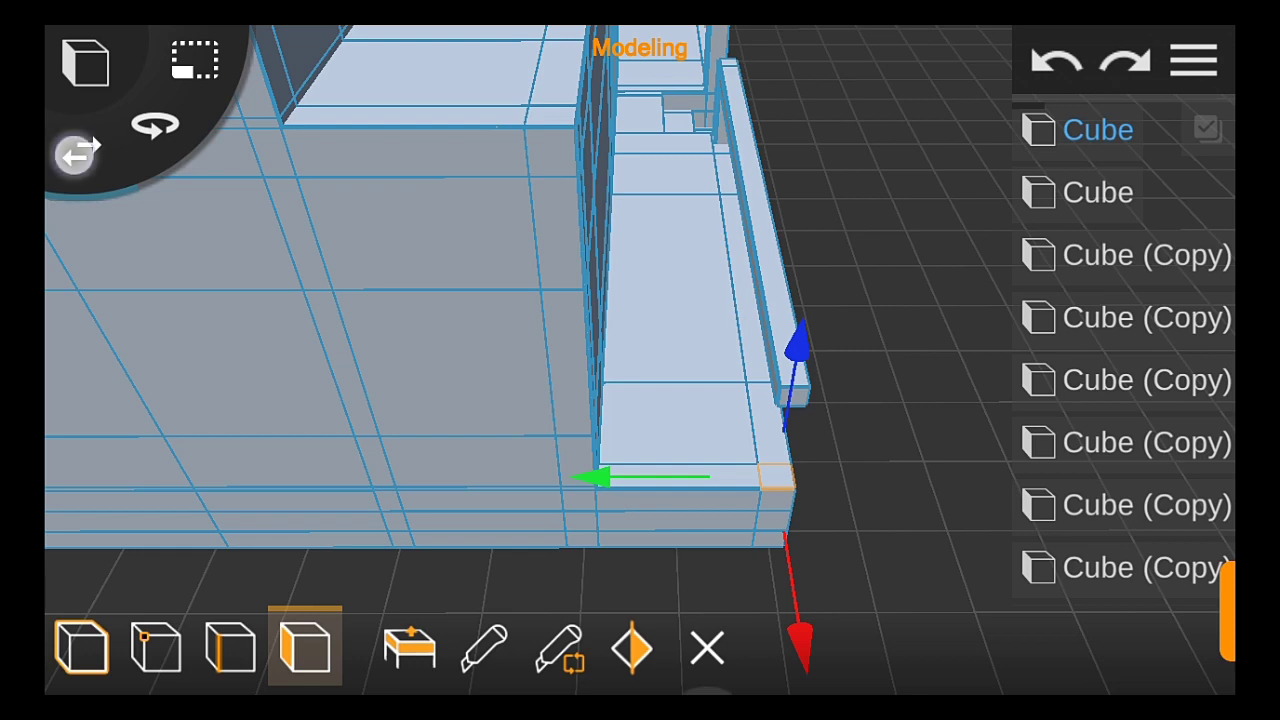
left_click(410, 648)
mouse_move(799, 350)
left_mouse_down()
mouse_move(858, 277)
mouse_move(754, 451)
left_mouse_up()
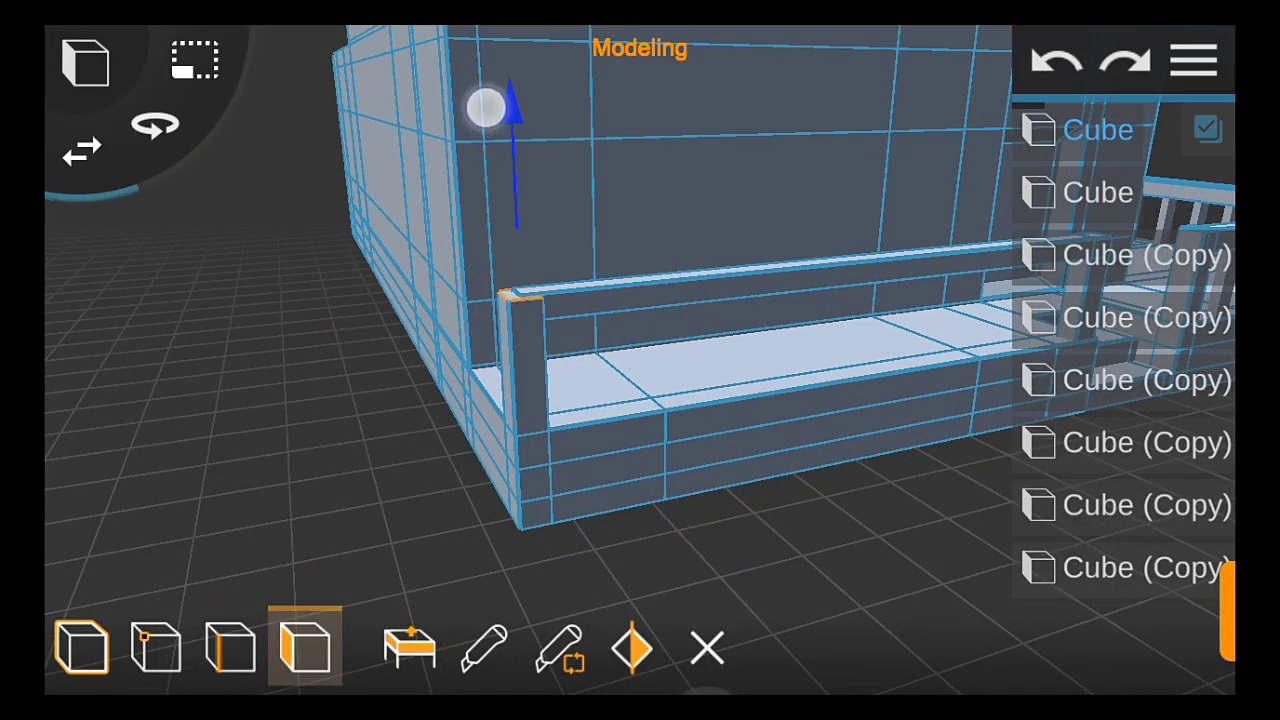
Move the corner post's top face to meet the end of the front rail, then return to object mode
mouse_move(980, 563)
left_mouse_down()
mouse_move(905, 511)
mouse_move(889, 469)
left_mouse_up()
left_click(714, 334)
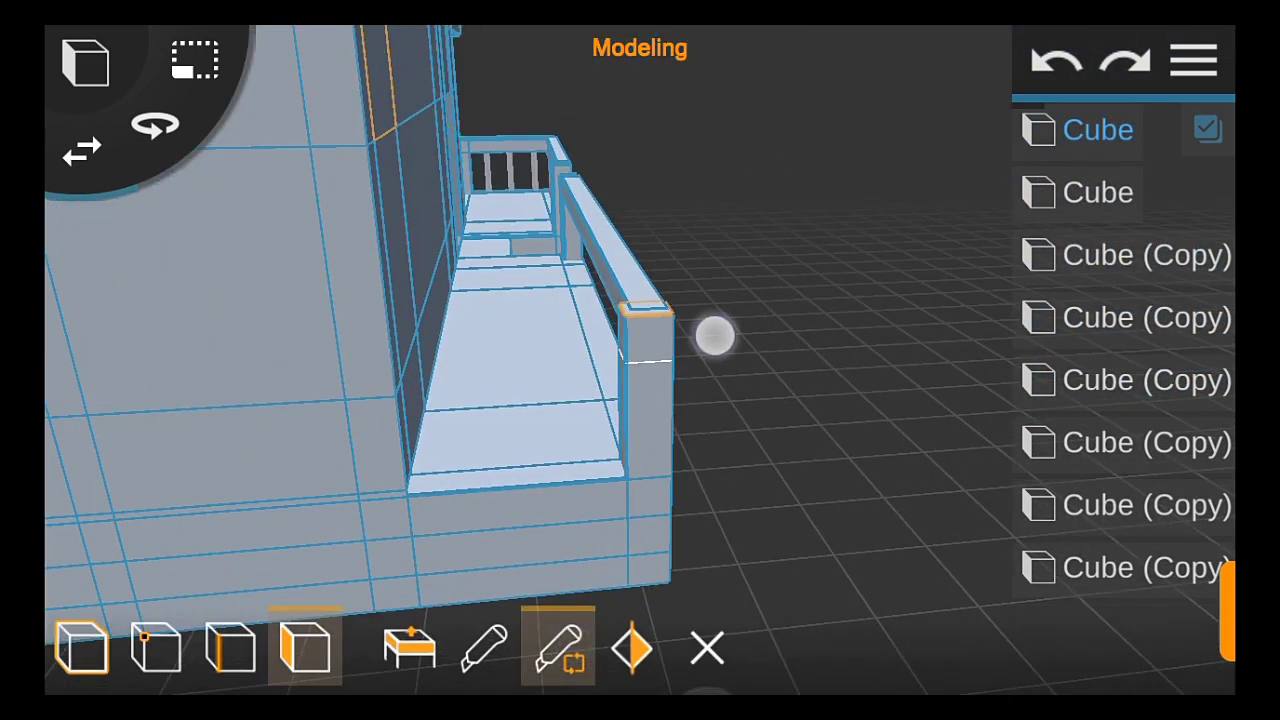
left_click_drag(804, 371, 863, 417)
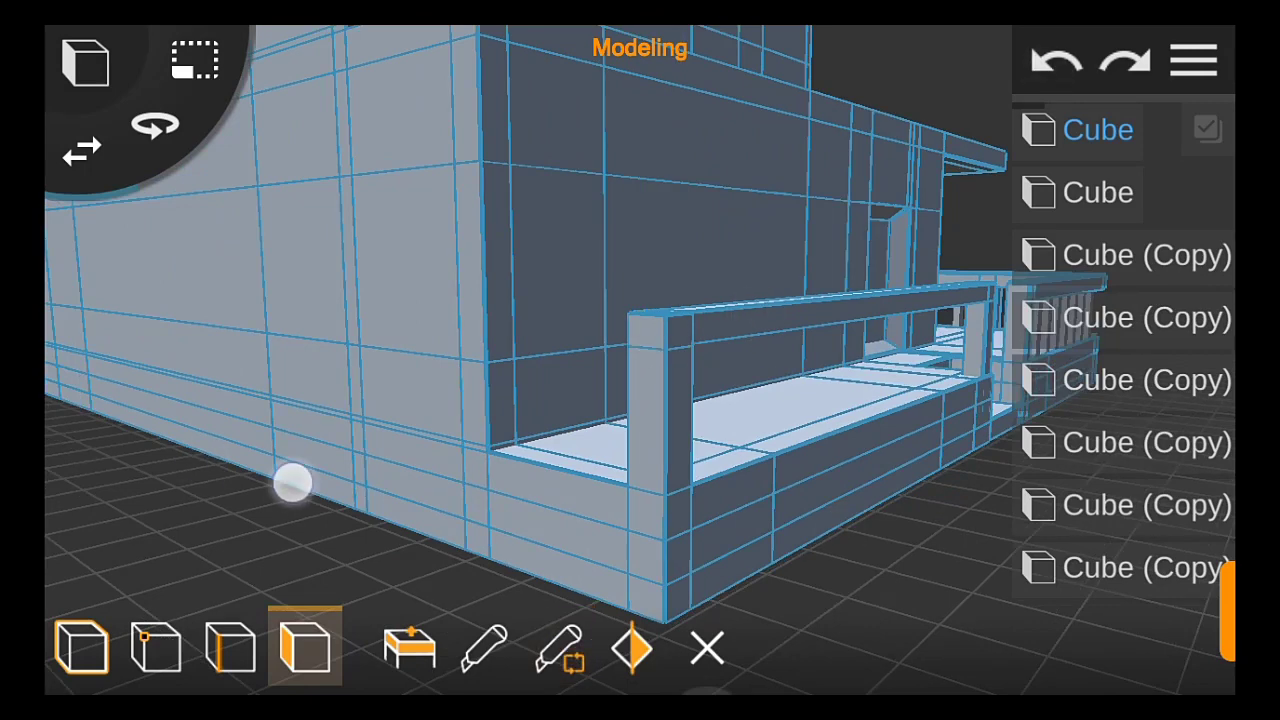
left_click_drag(289, 480, 397, 494)
left_click(647, 328)
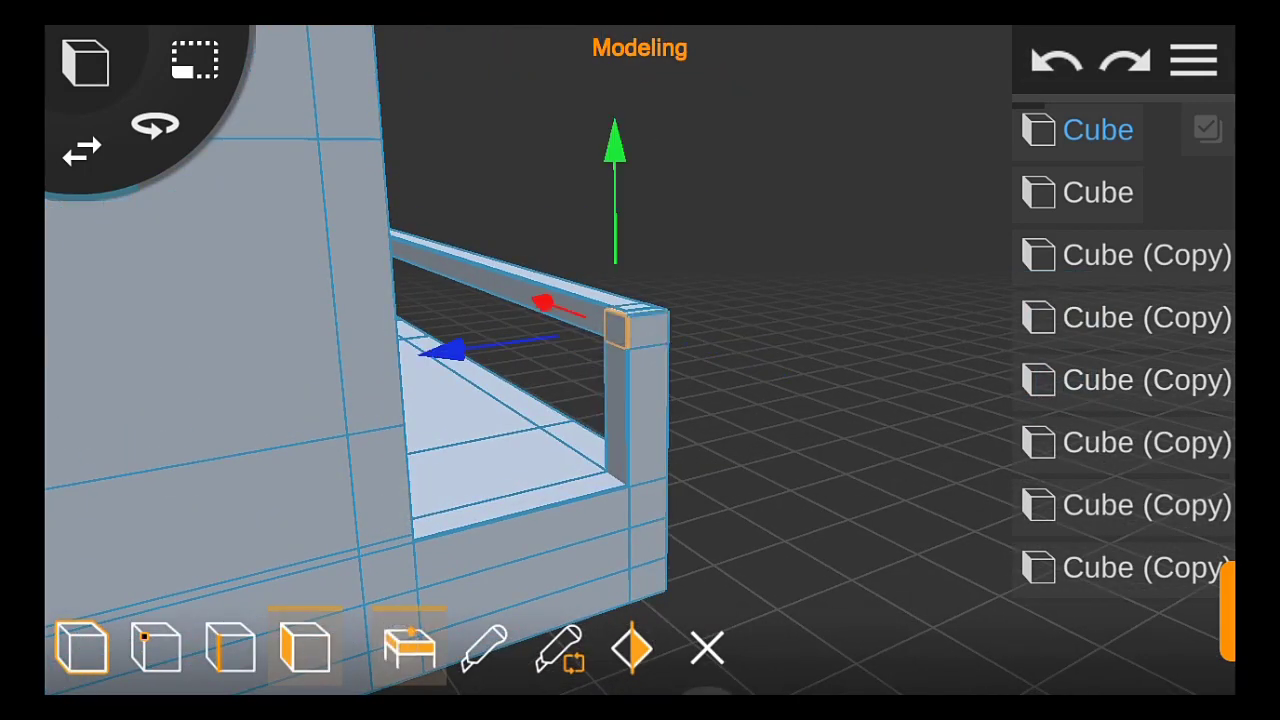
left_click_drag(445, 350, 234, 391)
left_click(82, 648)
mouse_move(734, 443)
left_mouse_down()
mouse_move(651, 487)
mouse_move(851, 523)
mouse_move(780, 511)
left_mouse_up()
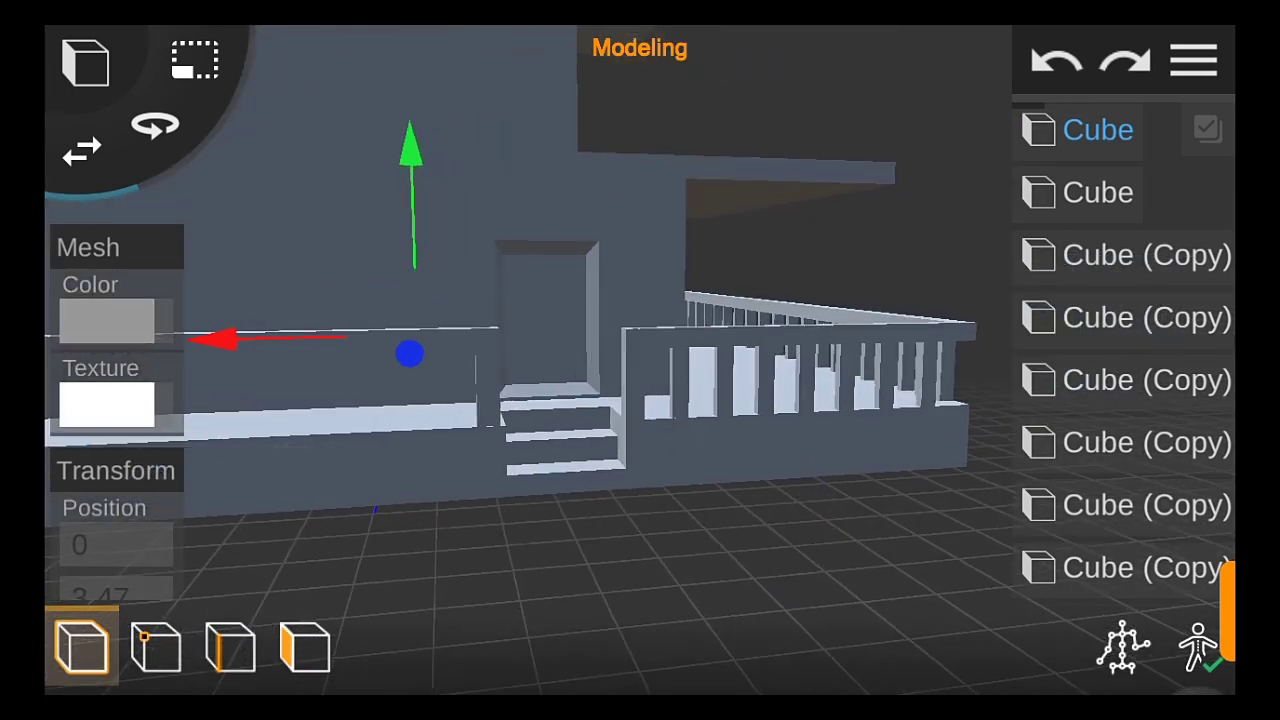
Copy a baluster Cube (Copy) and slide the copy along X under the new left rail
left_click_drag(1150, 500, 1150, 250)
left_click(1150, 591)
left_click(1168, 511)
left_click(557, 580)
left_click(410, 418)
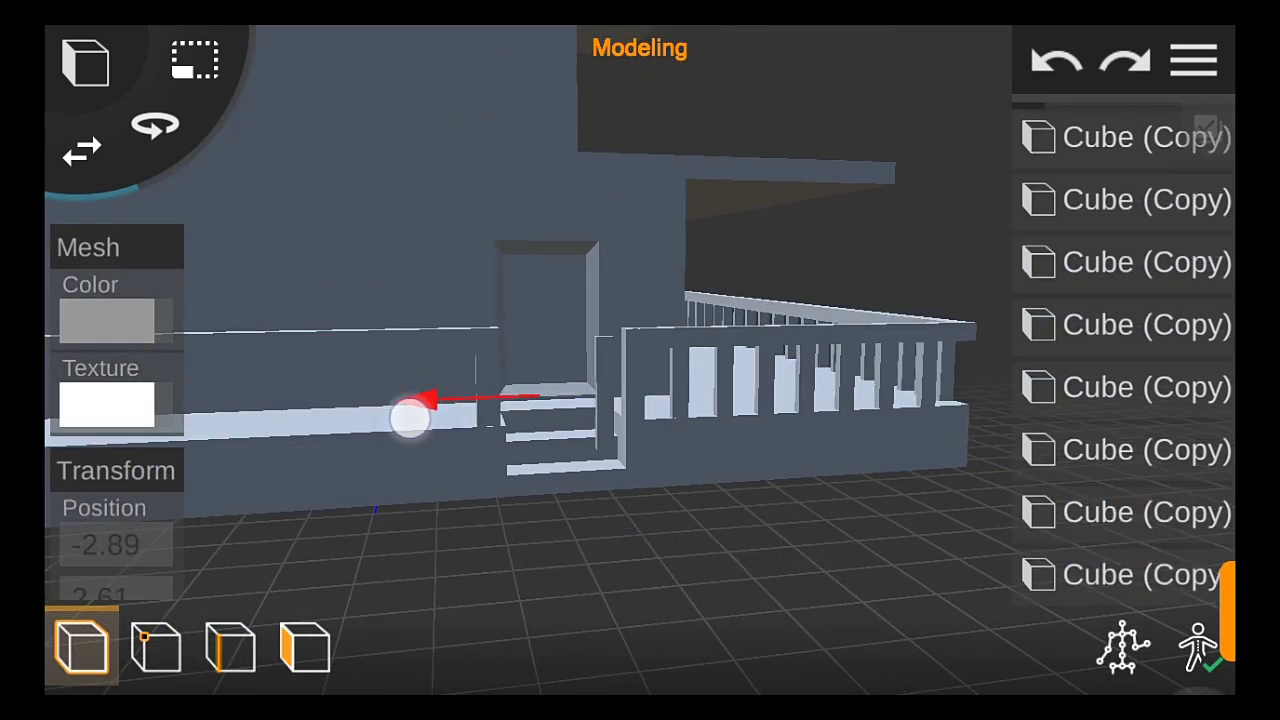
left_click_drag(410, 418, 237, 435)
left_click_drag(354, 509, 309, 497)
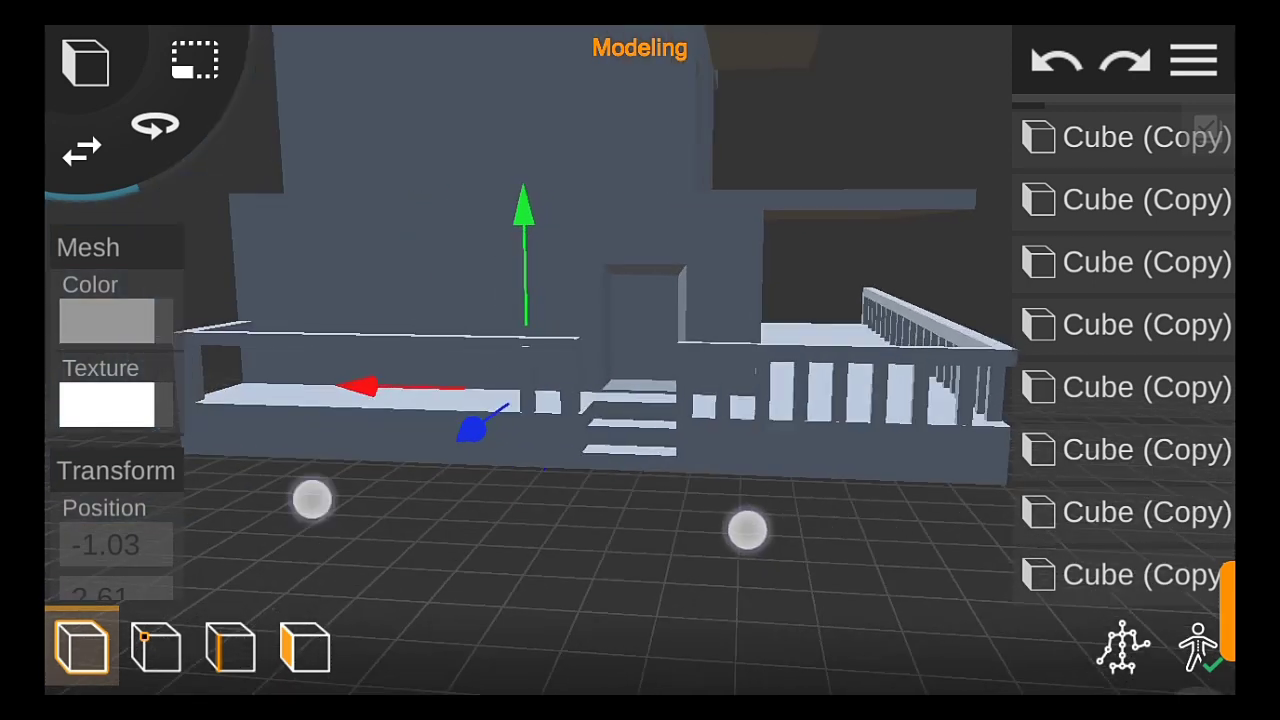
Add more baluster copies spaced along the rail, dismissing the low storage warning
left_click(1095, 580)
mouse_move(480, 360)
left_mouse_down()
mouse_move(405, 350)
mouse_move(305, 365)
left_mouse_up()
left_click(1143, 571)
left_click(1166, 446)
left_click(550, 562)
left_click_drag(440, 500, 411, 497)
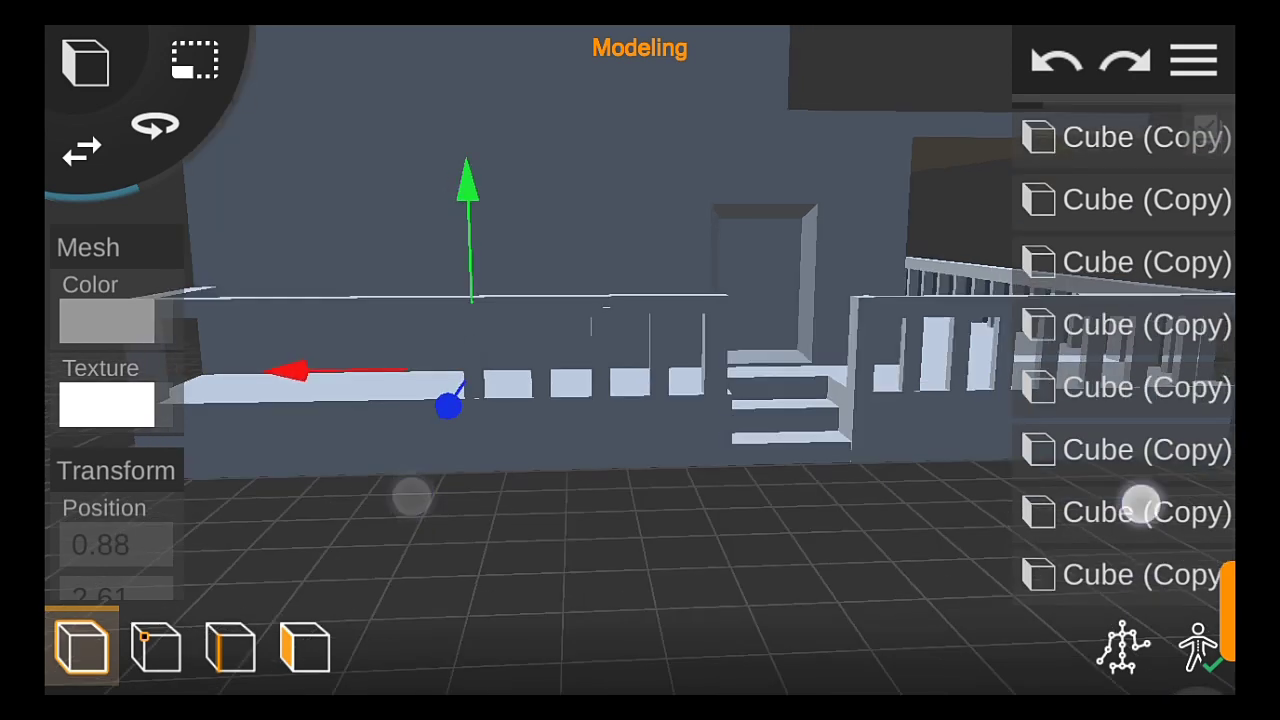
left_click(1140, 506)
left_click(1117, 577)
left_click_drag(210, 381, 225, 381)
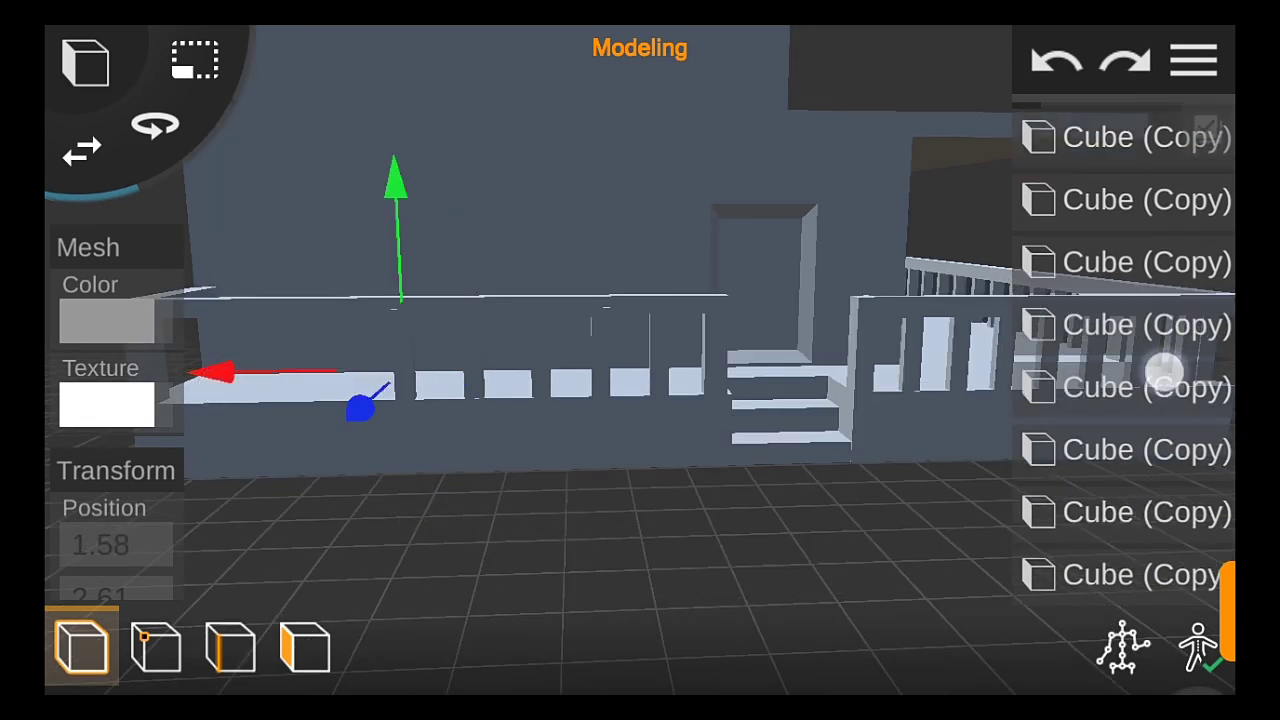
left_click(937, 648)
left_click(717, 648)
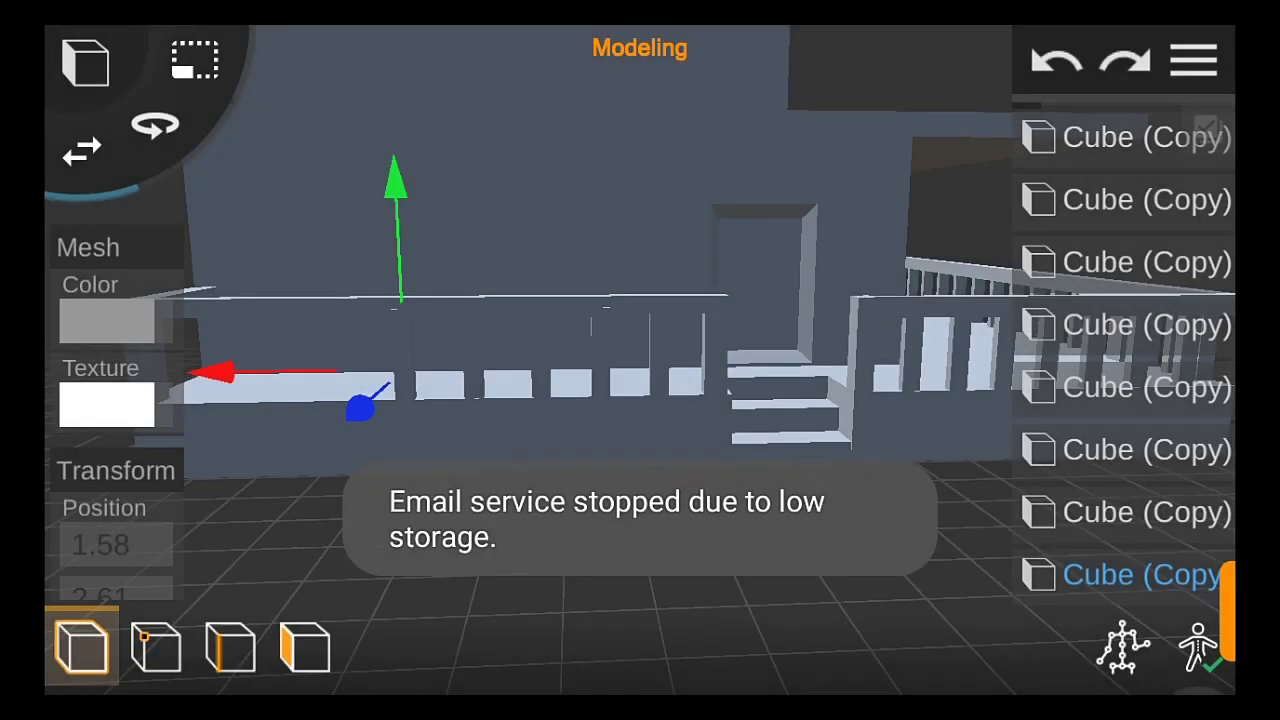
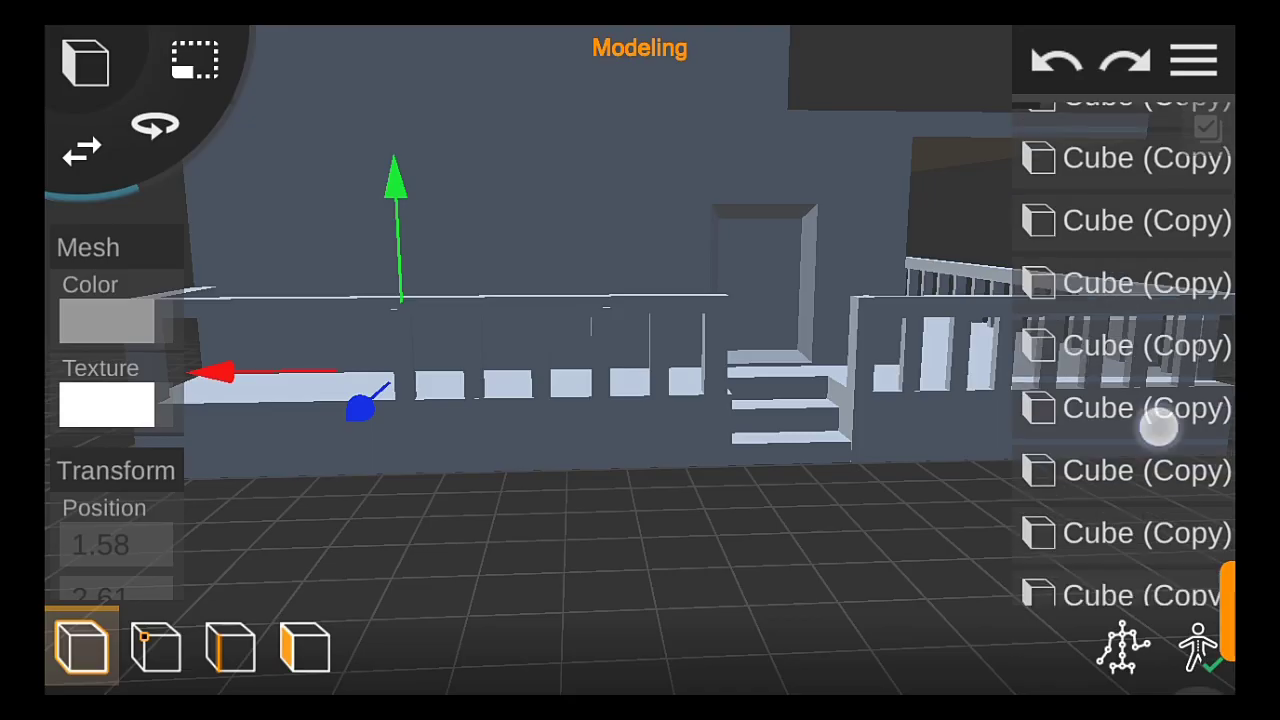
Slide the selected railing piece sideways along the front balustrade
left_click_drag(1158, 427, 1186, 229)
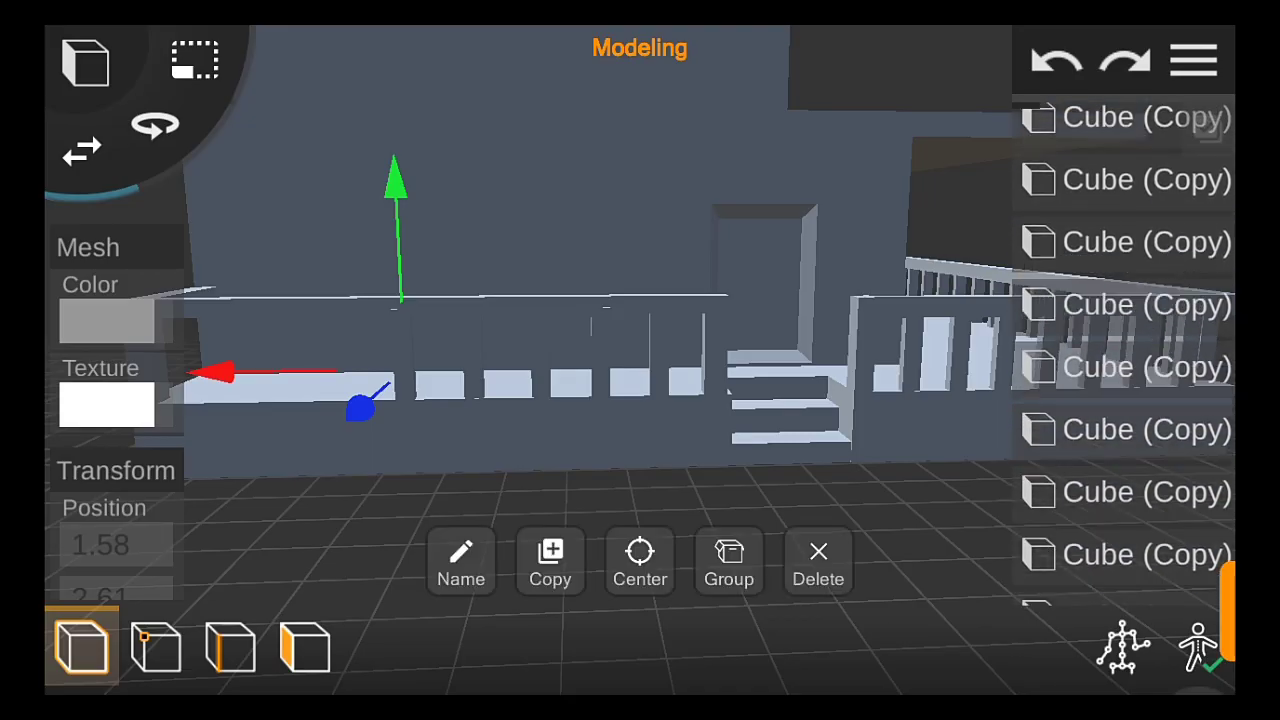
left_click_drag(300, 372, 178, 390)
left_click_drag(1154, 409, 1154, 429)
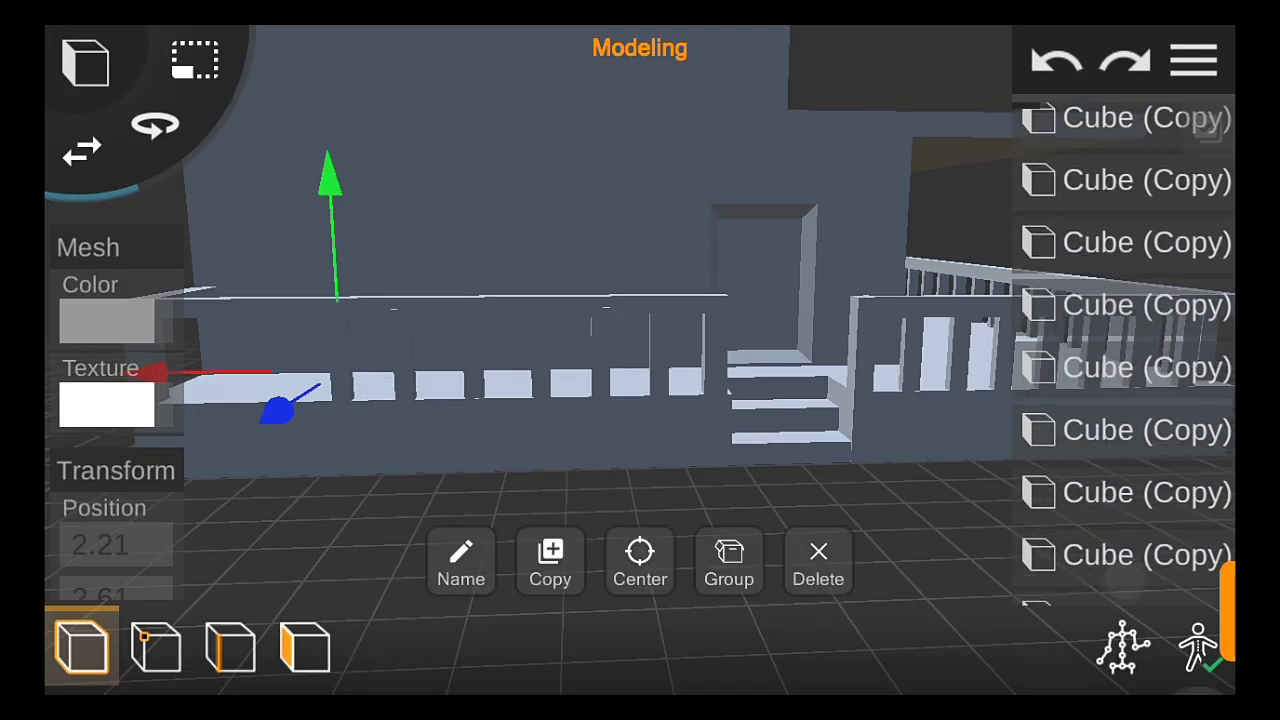
scroll(698, 496, "up", 3)
scroll(698, 496, "up", 2)
left_click_drag(337, 429, 311, 437)
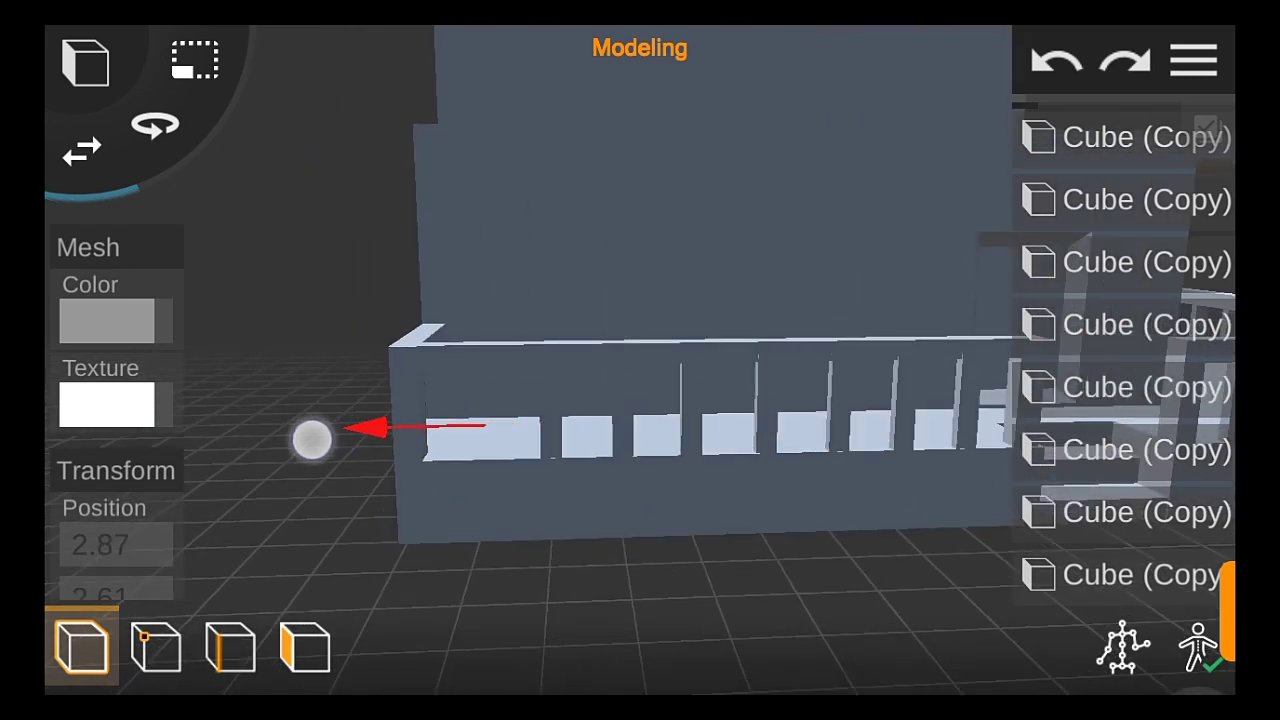
left_click_drag(1154, 459, 1154, 440)
Duplicate the railing piece and space the copies along the front to the balcony corner
left_click(550, 575)
left_click_drag(368, 427, 300, 434)
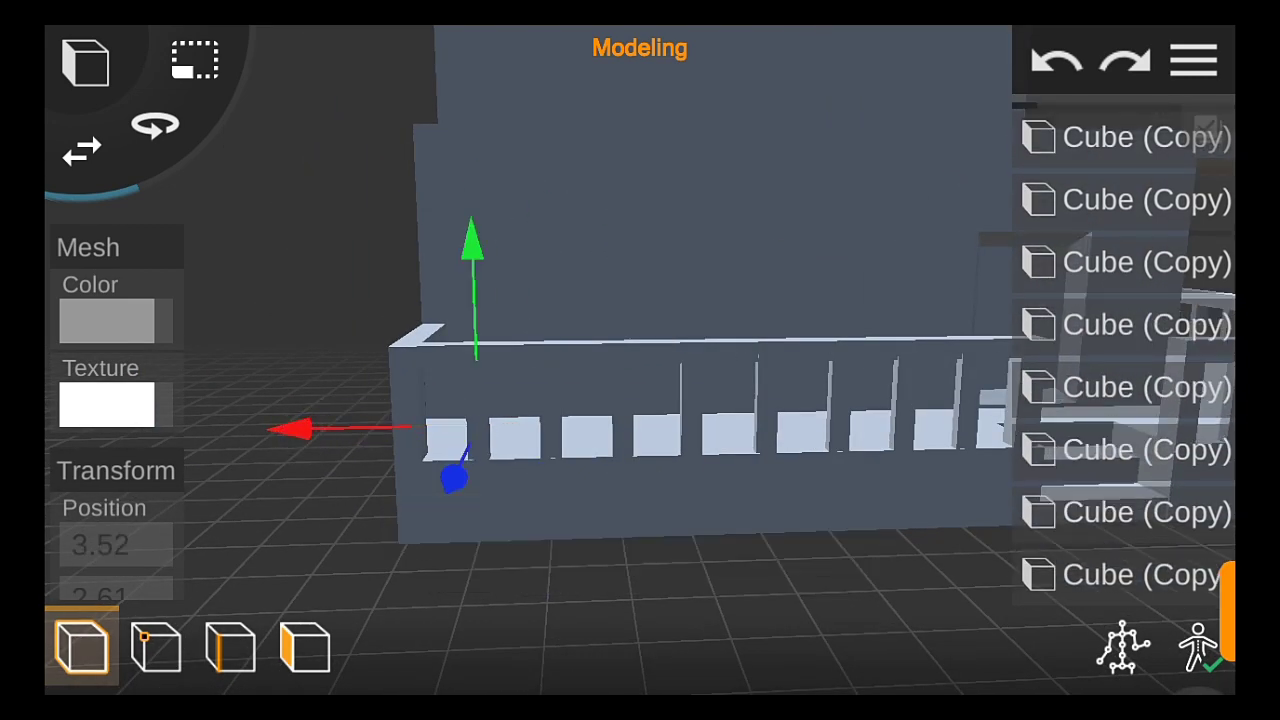
mouse_move(700, 560)
left_mouse_down()
mouse_move(846, 557)
mouse_move(1172, 355)
left_mouse_up()
left_click(550, 575)
left_click_drag(318, 431, 236, 466)
left_click_drag(848, 560, 903, 583)
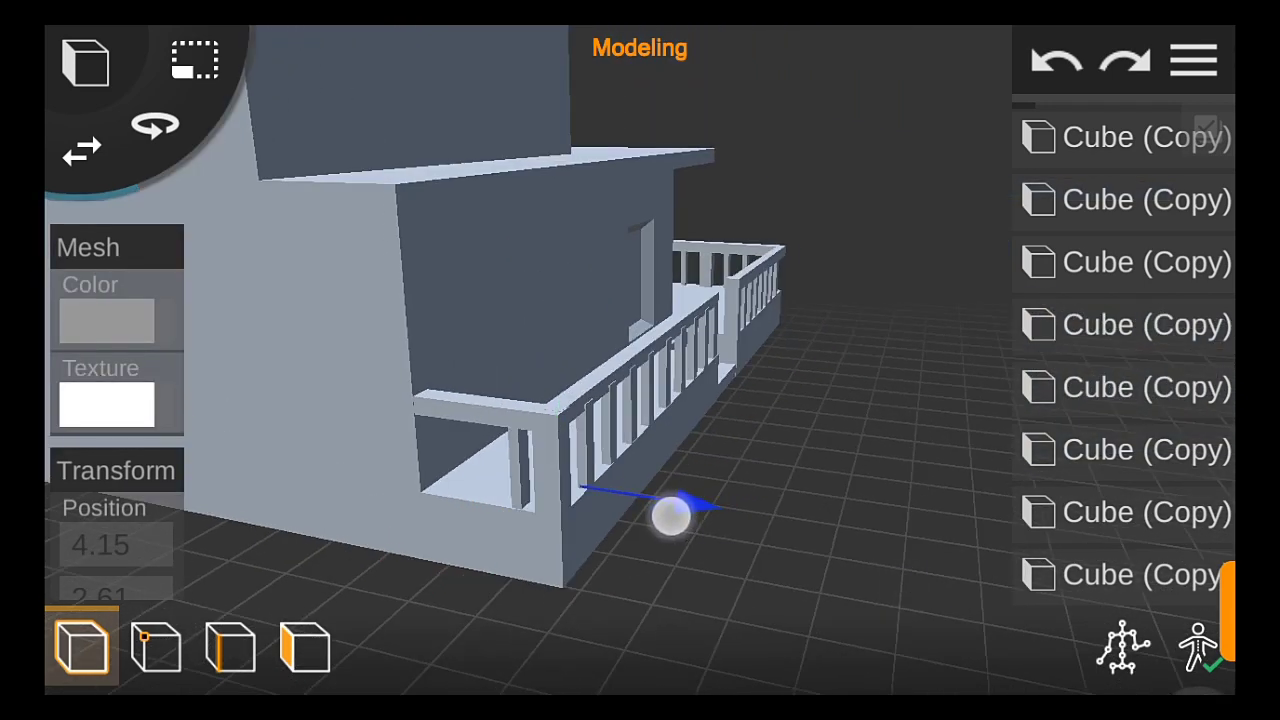
left_click_drag(380, 544, 366, 548)
Duplicate the railing post at the balcony corner
left_click_drag(825, 587, 894, 585)
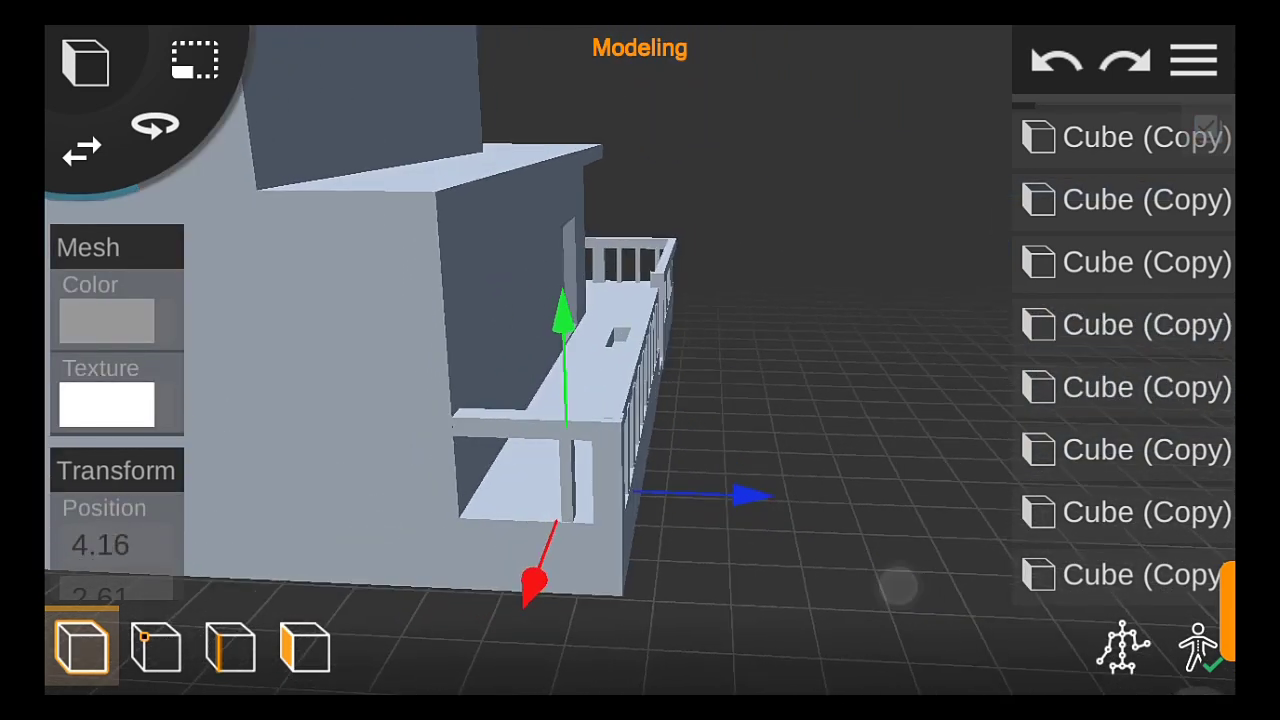
left_click(557, 580)
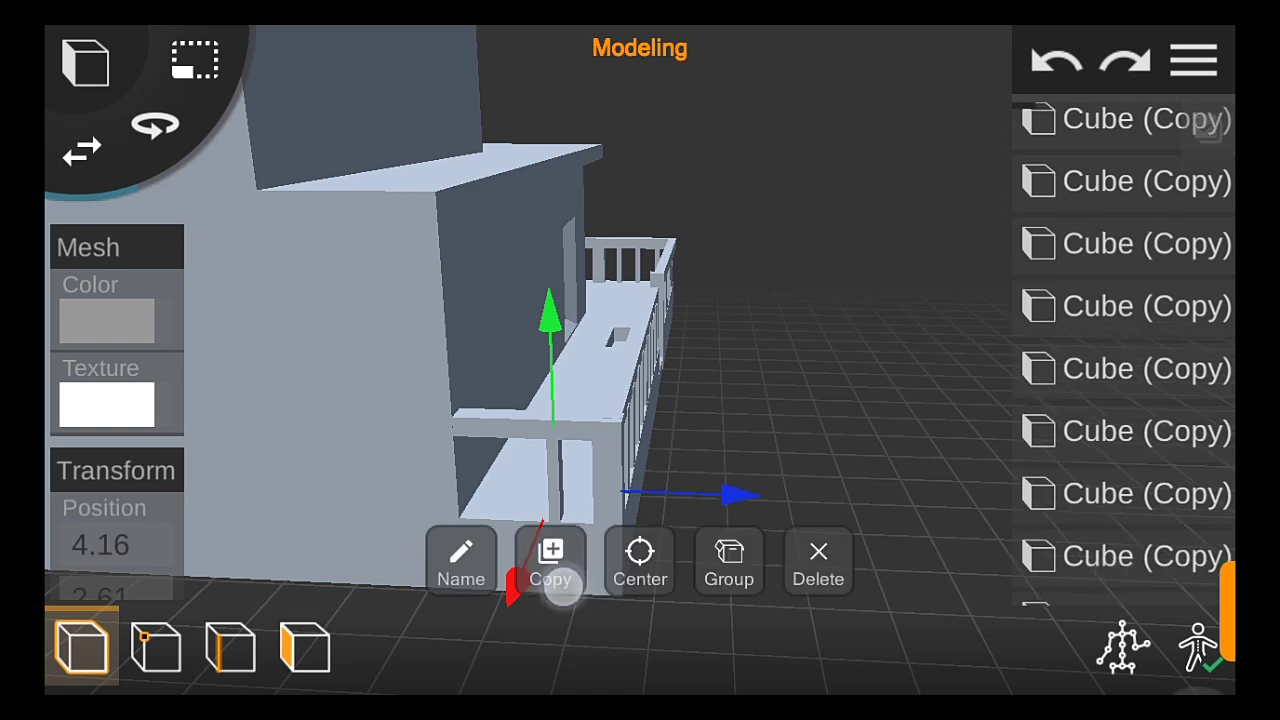
left_click(552, 560)
Deselect the post and orbit out to a raised view looking down on the house
left_click(890, 491)
scroll(529, 526, "down", 3)
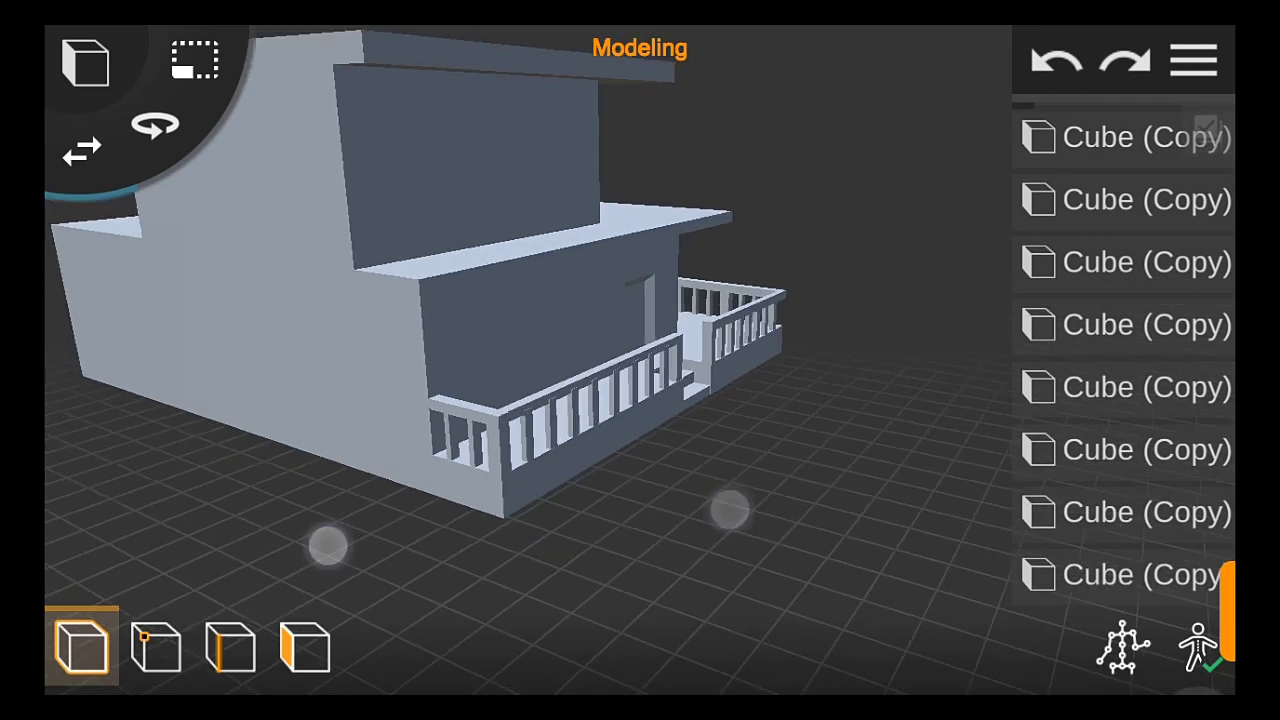
left_click_drag(729, 509, 914, 526)
scroll(479, 514, "down", 2)
left_click_drag(685, 527, 629, 471)
scroll(450, 490, "down", 2)
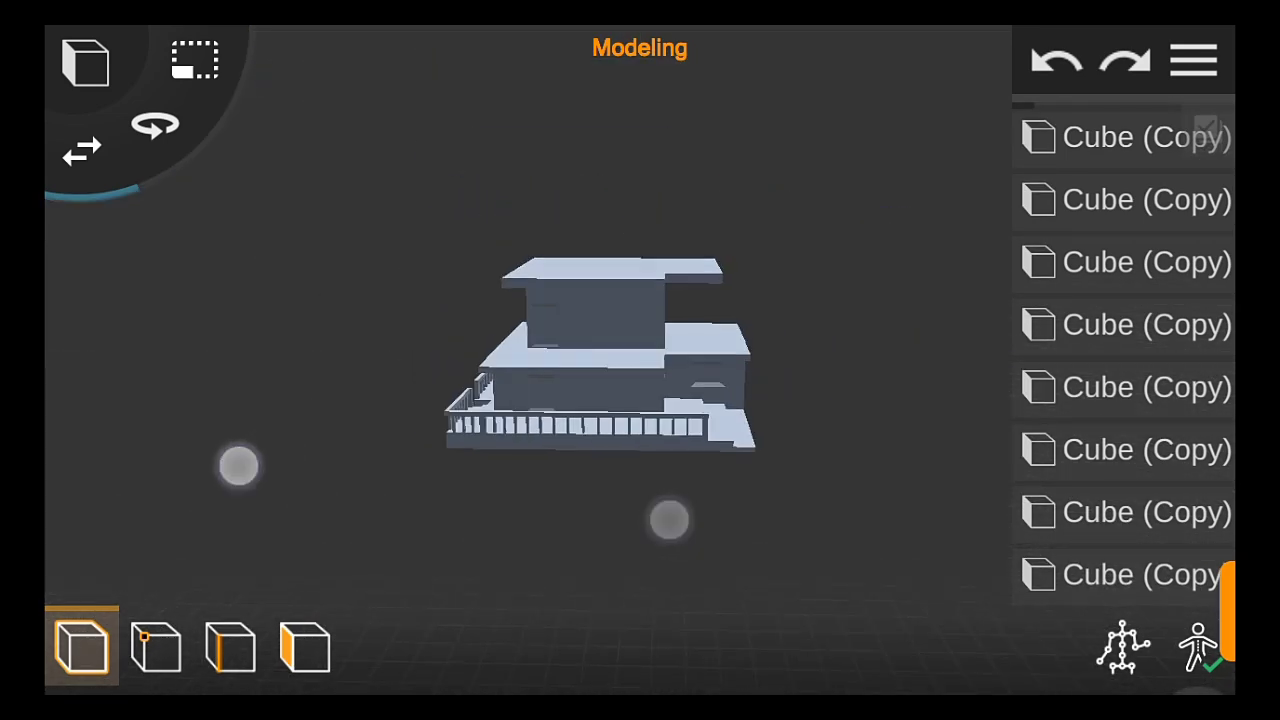
mouse_move(660, 511)
left_mouse_down()
mouse_move(903, 597)
mouse_move(823, 540)
mouse_move(989, 531)
mouse_move(849, 566)
mouse_move(975, 513)
mouse_move(990, 560)
left_mouse_up()
Select an upper-storey wall face, extrude it outward and push it back in as an inset window
left_click(305, 648)
scroll(575, 455, "up", 2)
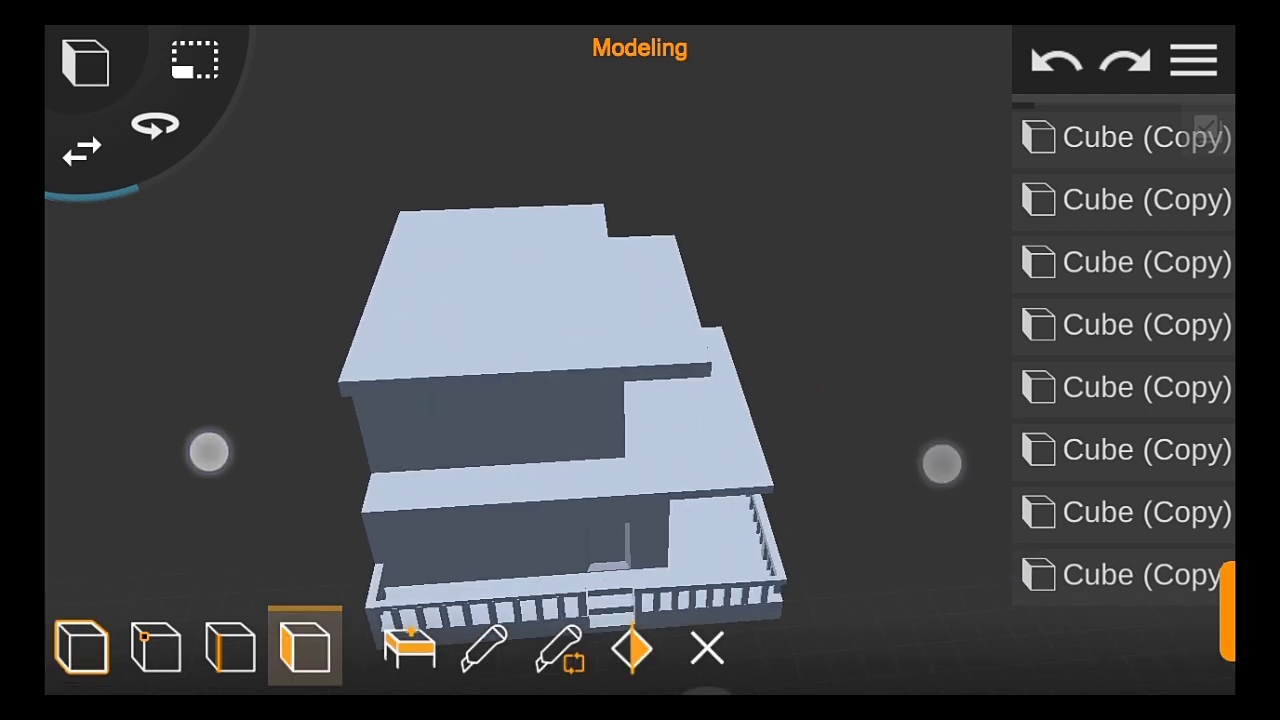
scroll(585, 390, "up", 3)
left_click(274, 495)
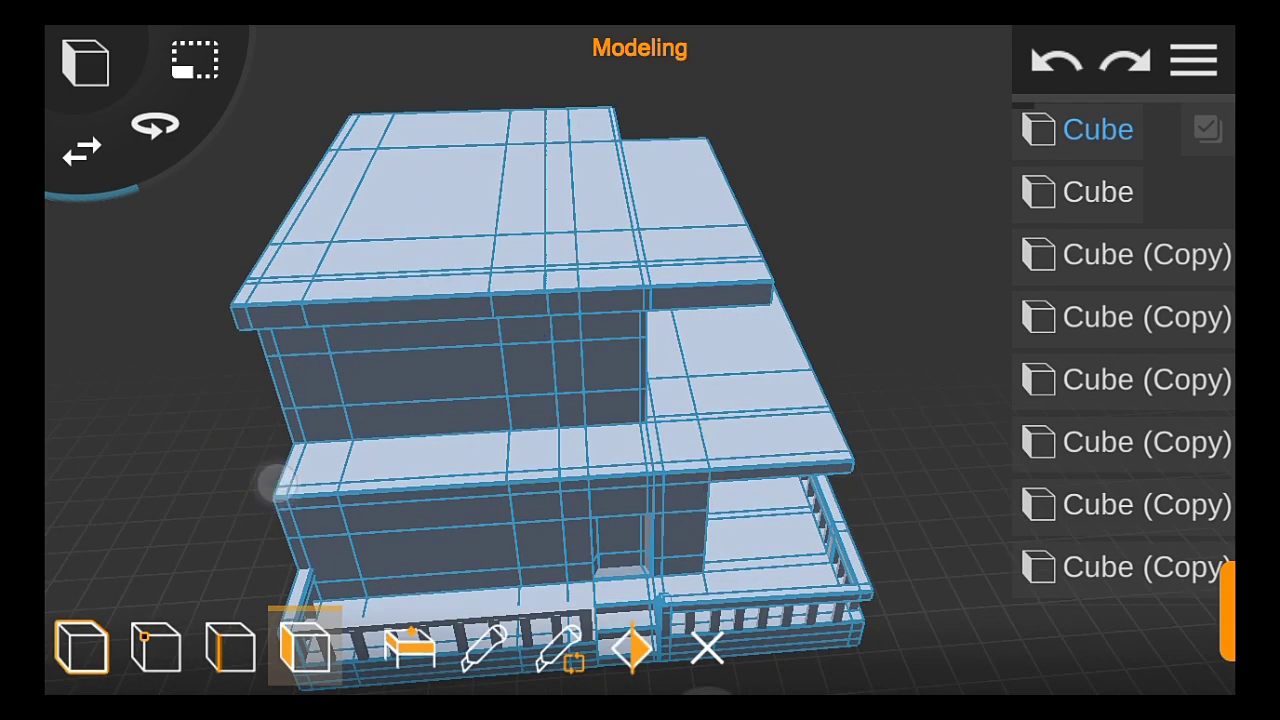
scroll(550, 475, "up", 3)
left_click(253, 510)
mouse_move(205, 355)
left_mouse_down()
mouse_move(165, 303)
mouse_move(164, 321)
left_mouse_up()
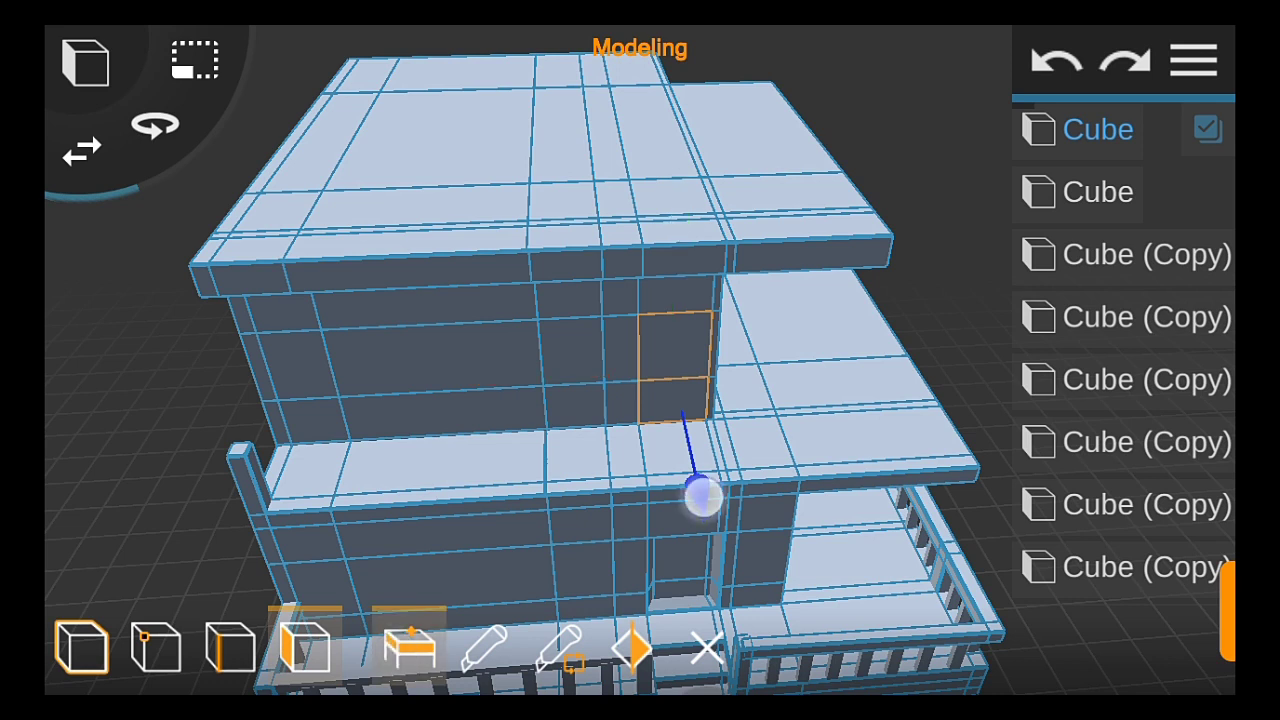
left_click_drag(700, 494, 712, 560)
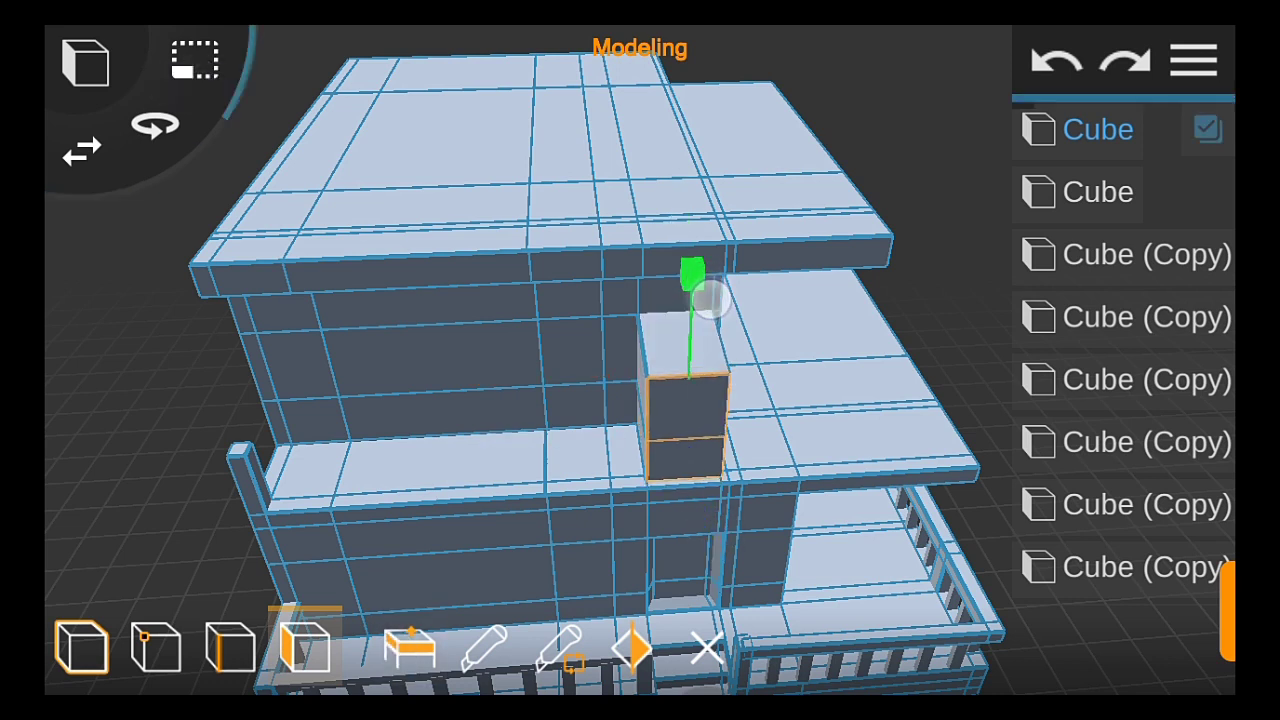
left_click_drag(716, 572, 699, 456)
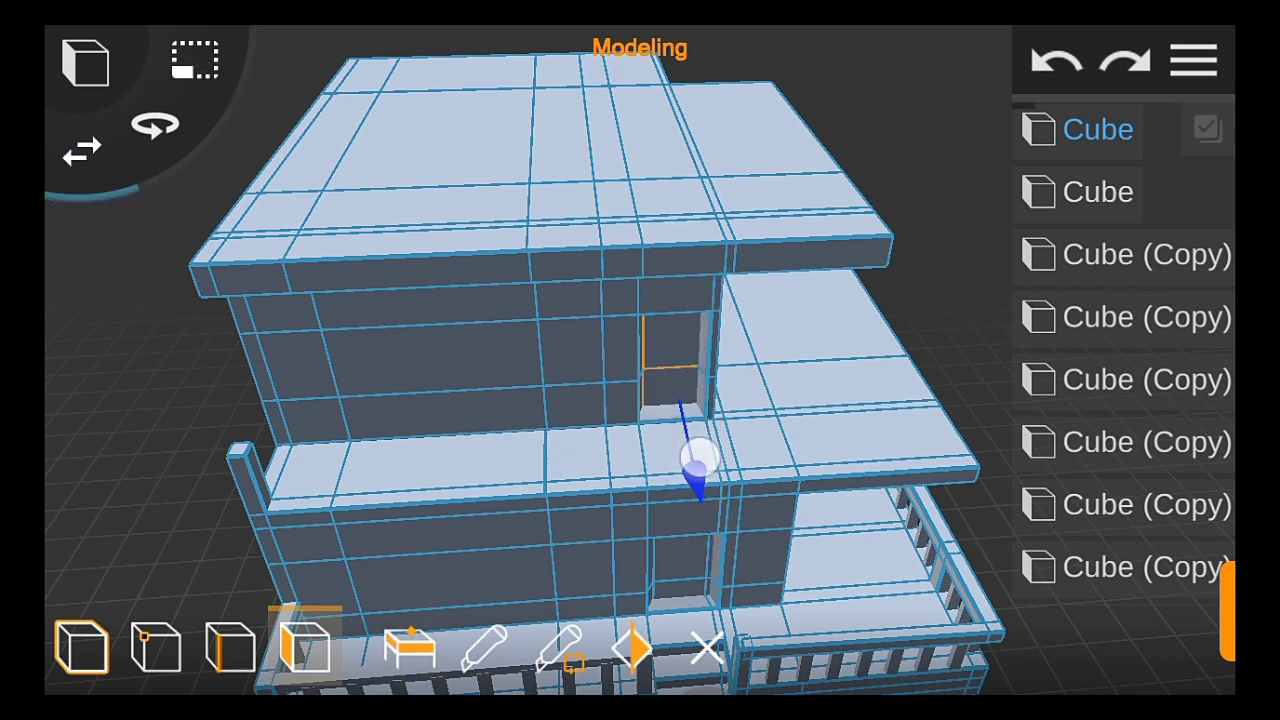
Slide the left railing post toward the middle of the building
left_click_drag(824, 480, 777, 423)
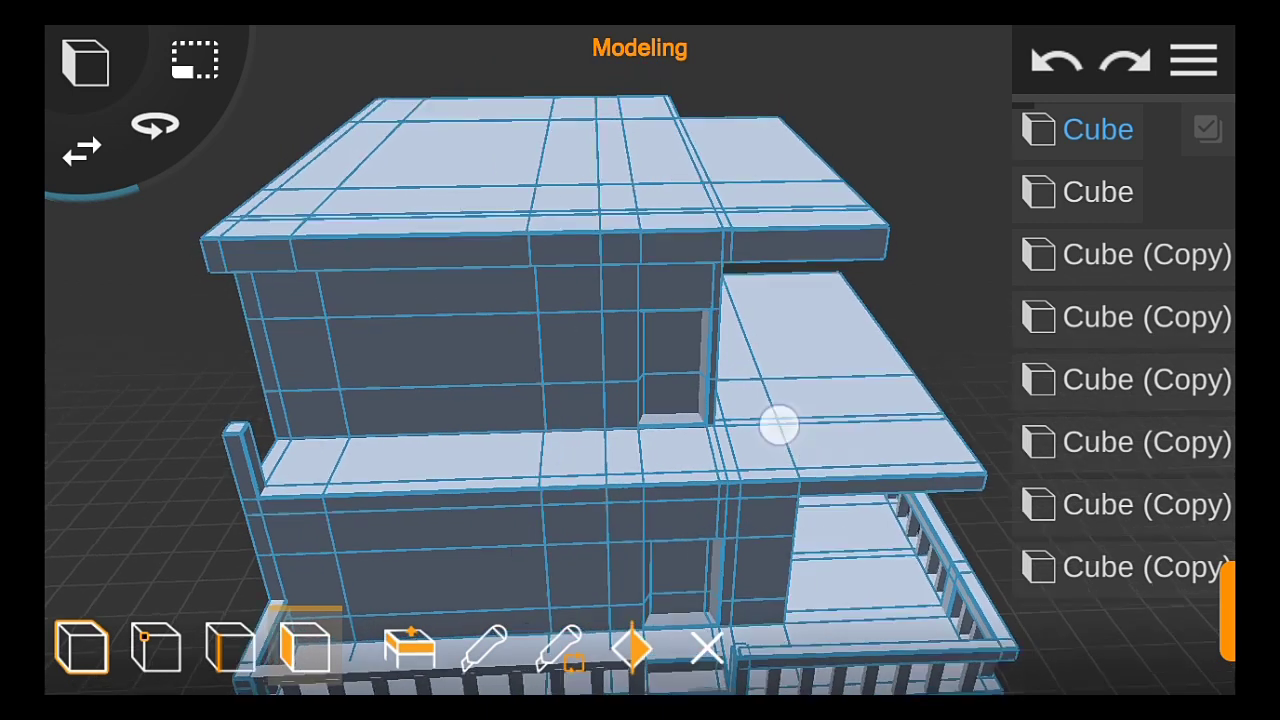
left_click(252, 420)
mouse_move(452, 432)
left_mouse_down()
mouse_move(660, 440)
mouse_move(796, 480)
left_mouse_up()
scroll(384, 418, "down", 5)
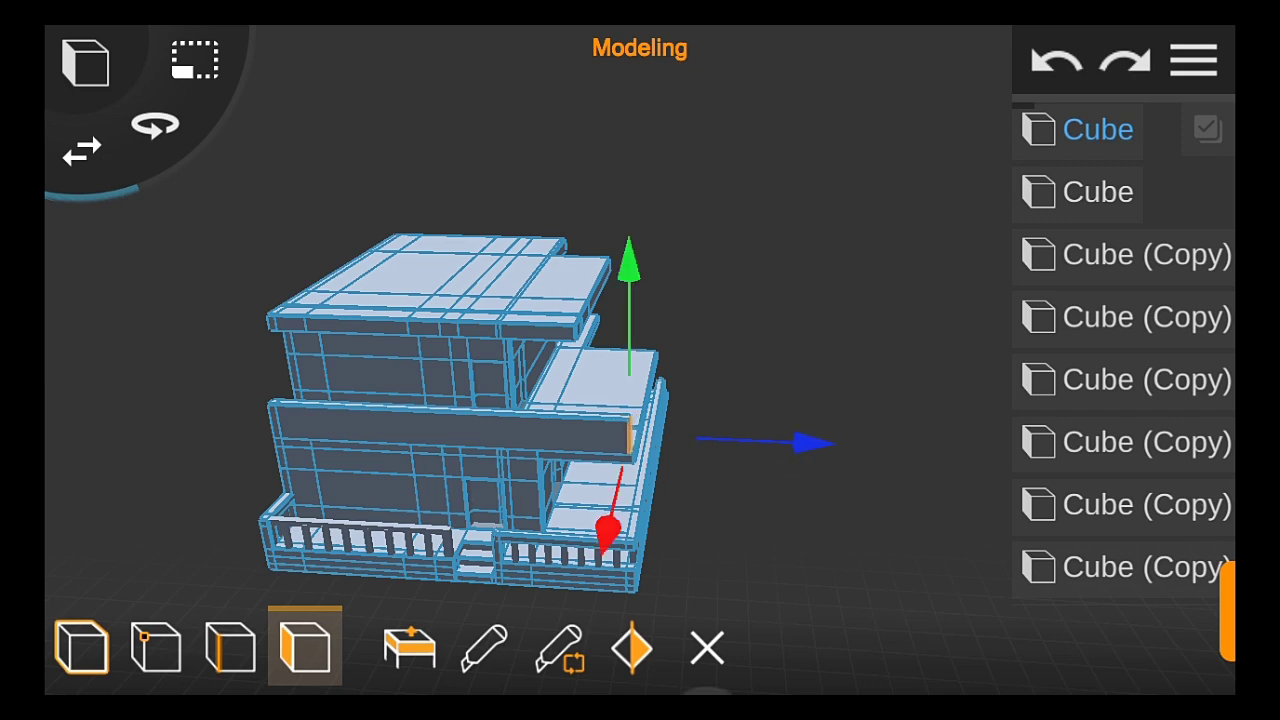
mouse_move(896, 315)
left_mouse_down()
mouse_move(717, 400)
mouse_move(849, 366)
mouse_move(766, 251)
mouse_move(851, 377)
mouse_move(808, 291)
left_mouse_up()
Zoom in on the second-floor terrace parapet and select its end edge
scroll(851, 377, "up", 3)
scroll(897, 394, "up", 2)
scroll(813, 308, "up", 2)
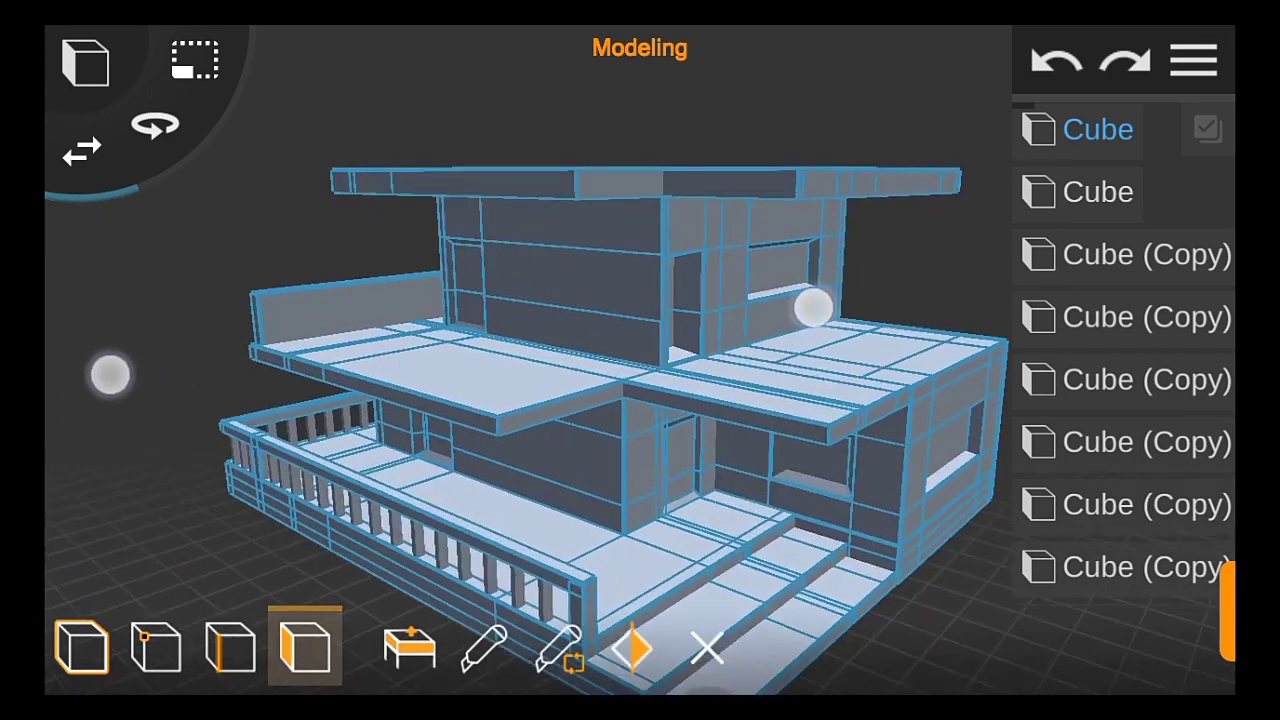
scroll(813, 308, "down", 2)
scroll(591, 380, "up", 2)
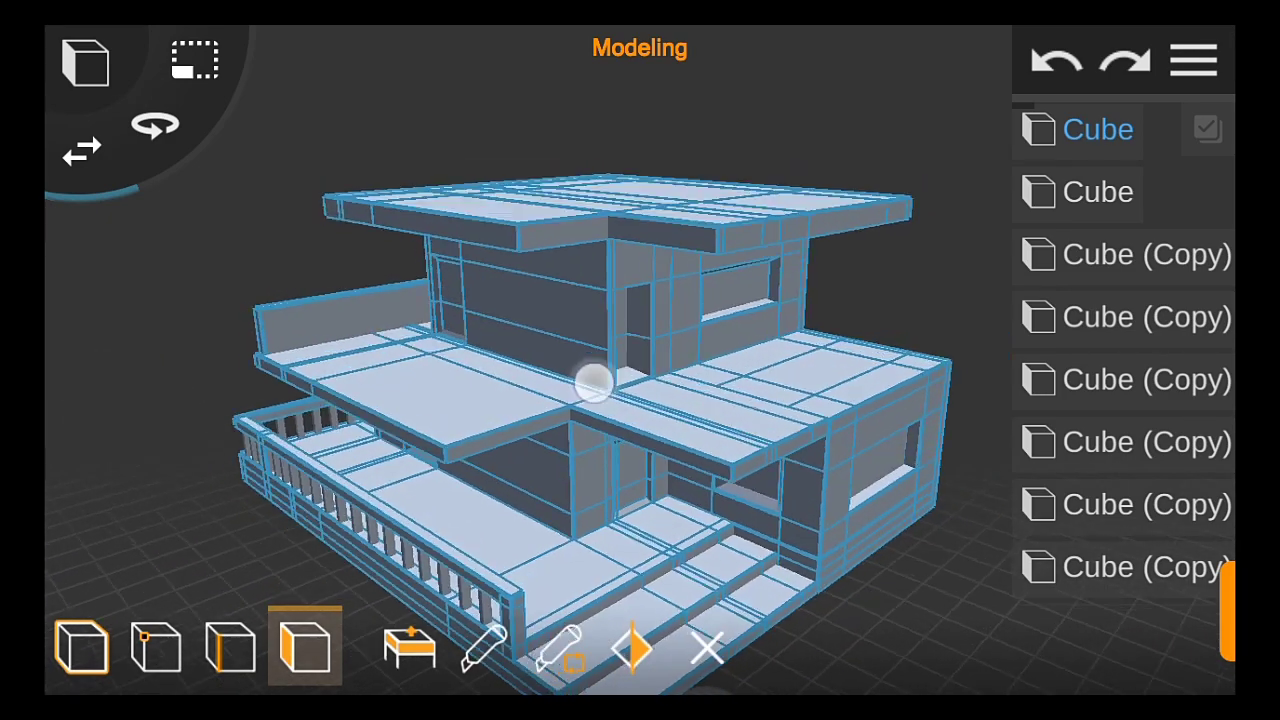
scroll(591, 380, "up", 3)
scroll(470, 380, "up", 3)
scroll(470, 400, "up", 2)
left_click(181, 429)
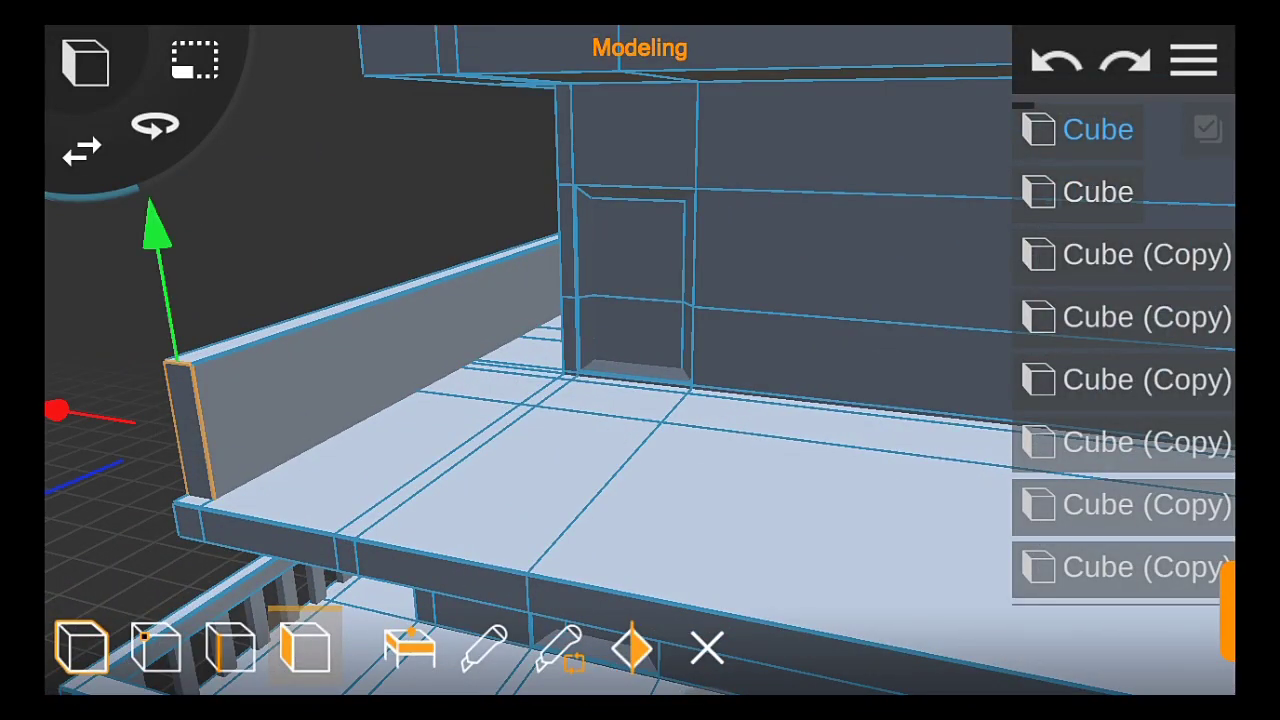
left_click_drag(66, 460, 59, 483)
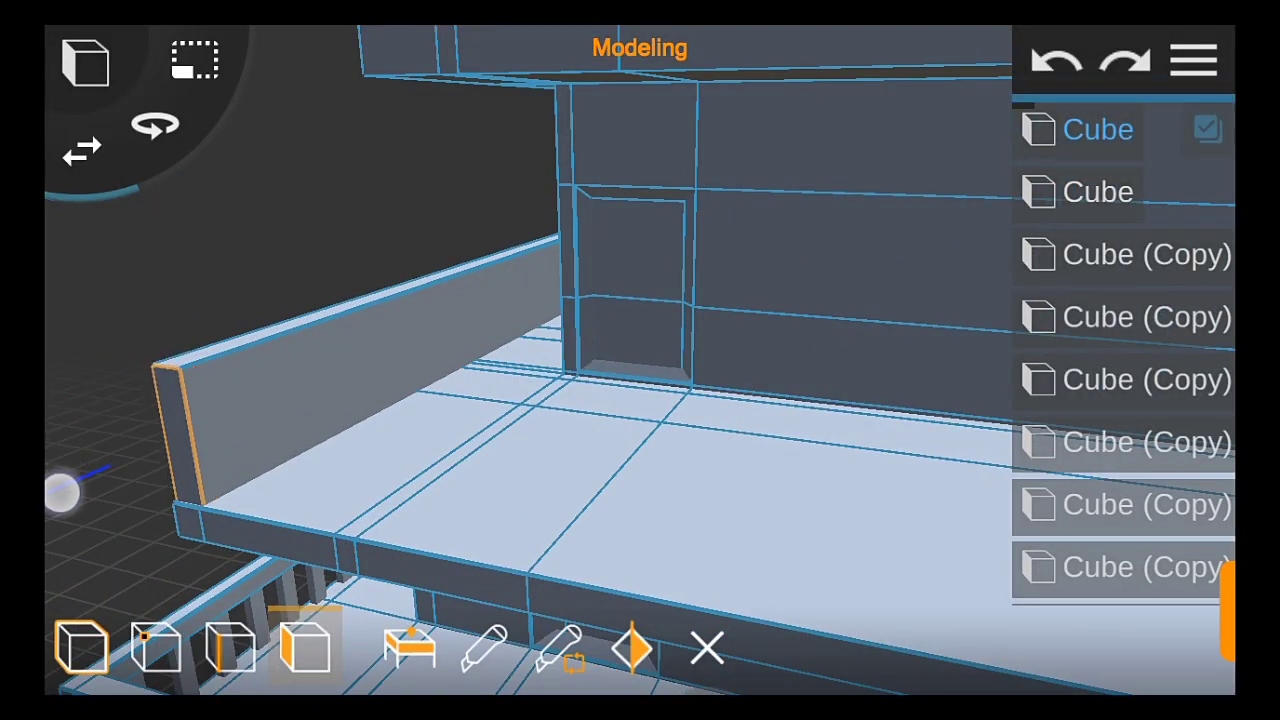
Add an edge loop across the parapet wall and slide it along the wall
left_click(558, 645)
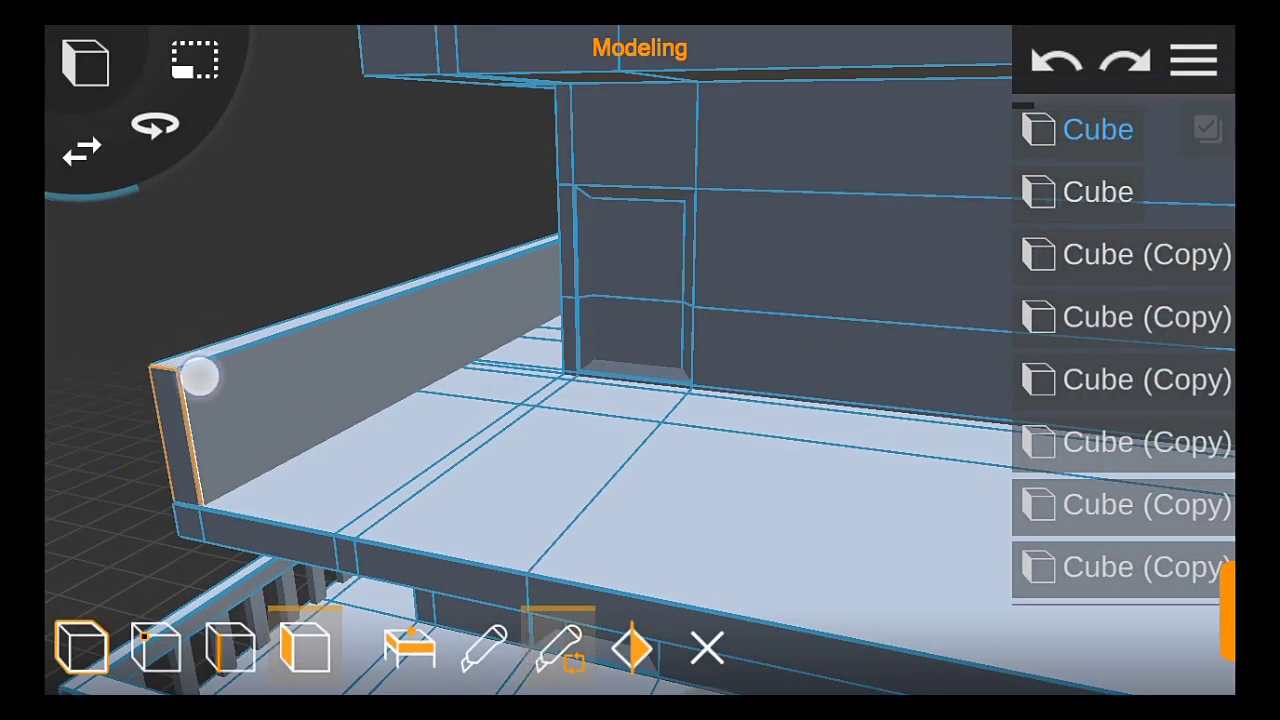
left_click(220, 375)
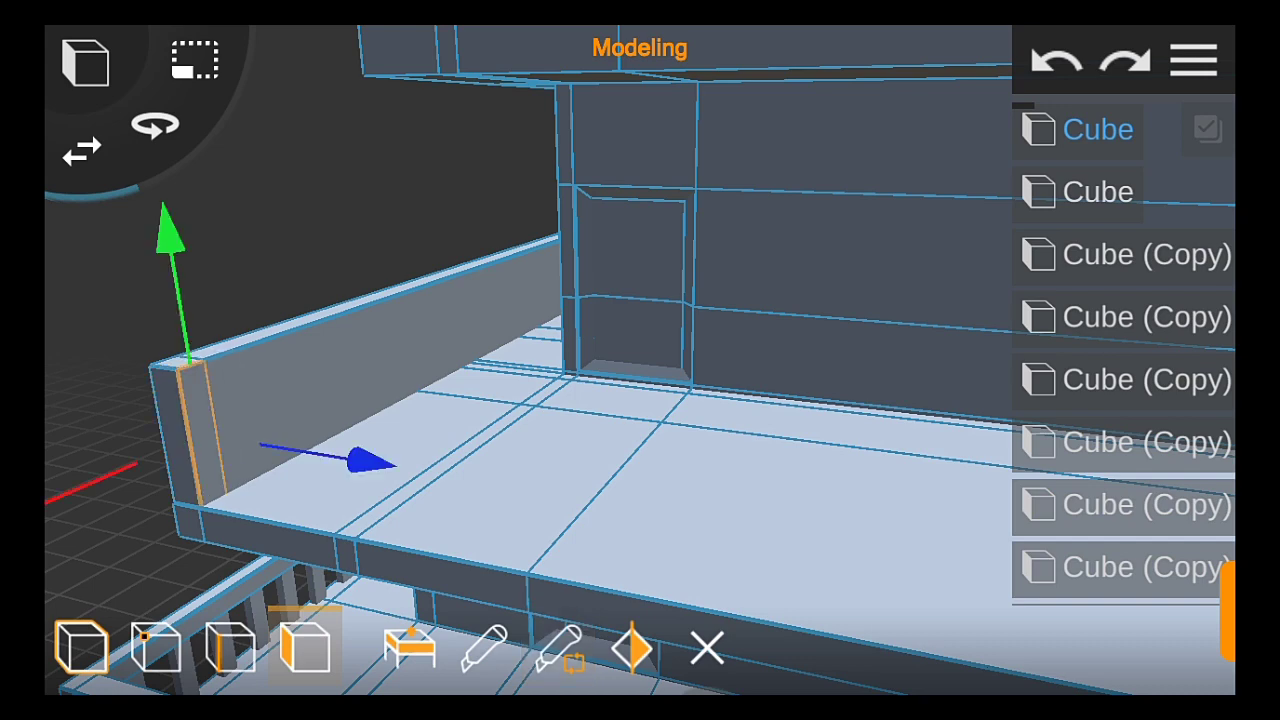
scroll(394, 470, "down", 5)
left_click(1052, 60)
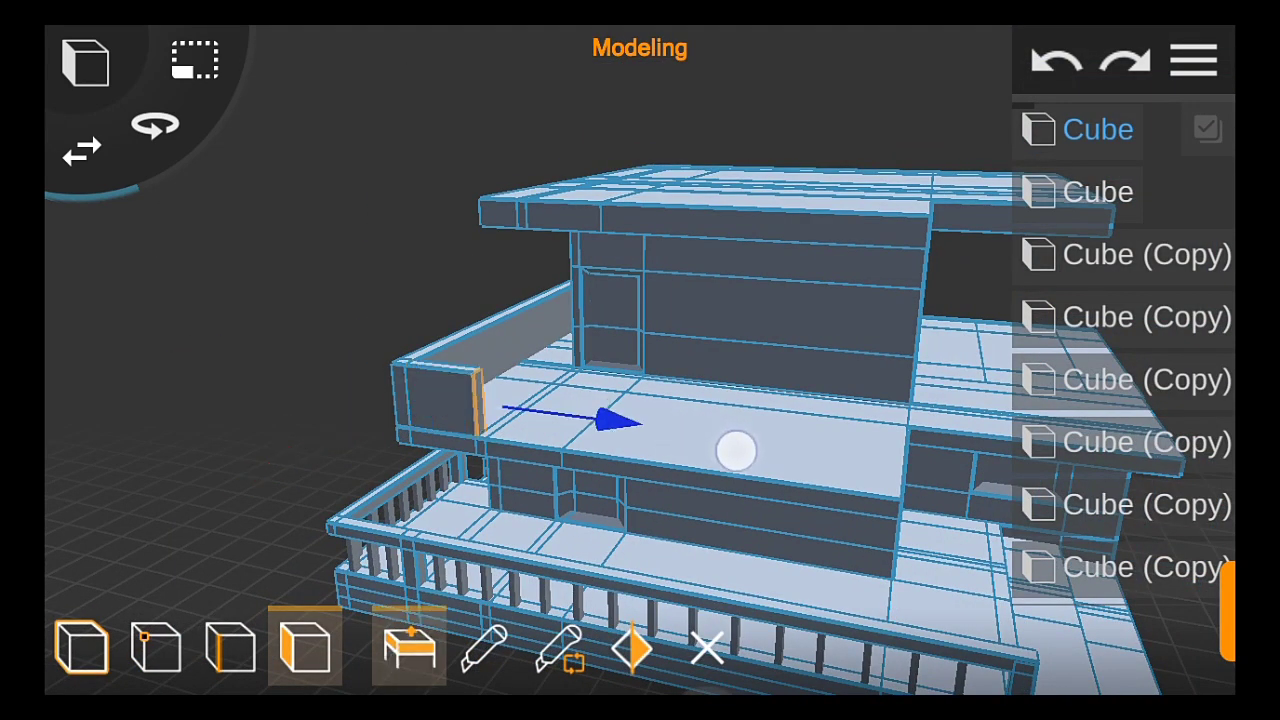
left_click_drag(734, 449, 977, 503)
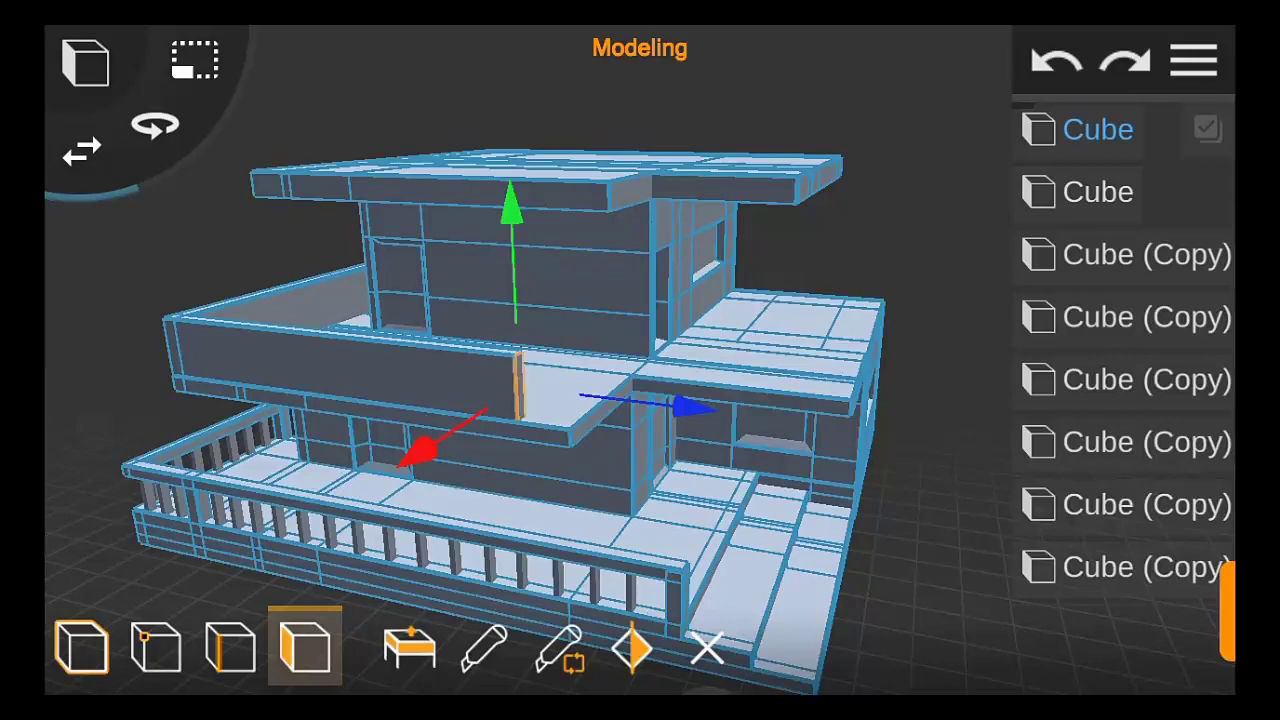
left_click_drag(675, 405, 695, 403)
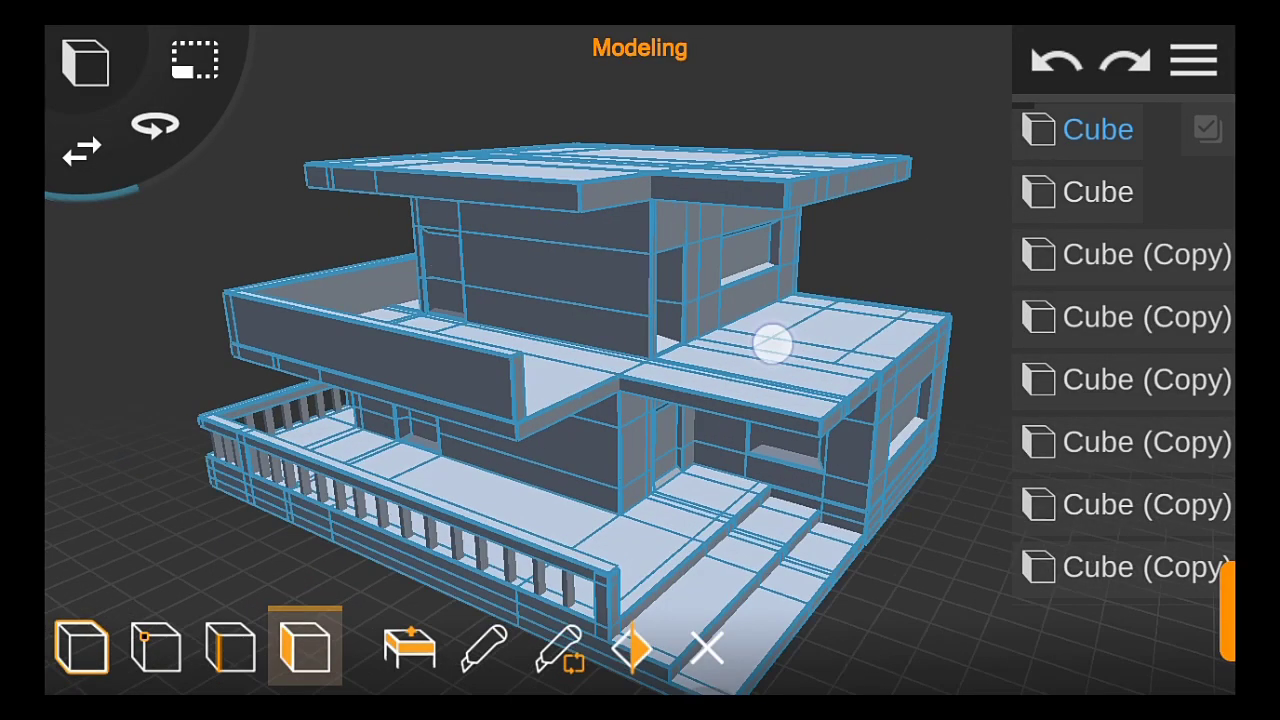
mouse_move(771, 343)
left_mouse_down()
mouse_move(749, 360)
mouse_move(874, 340)
left_mouse_up()
scroll(453, 393, "up", 5)
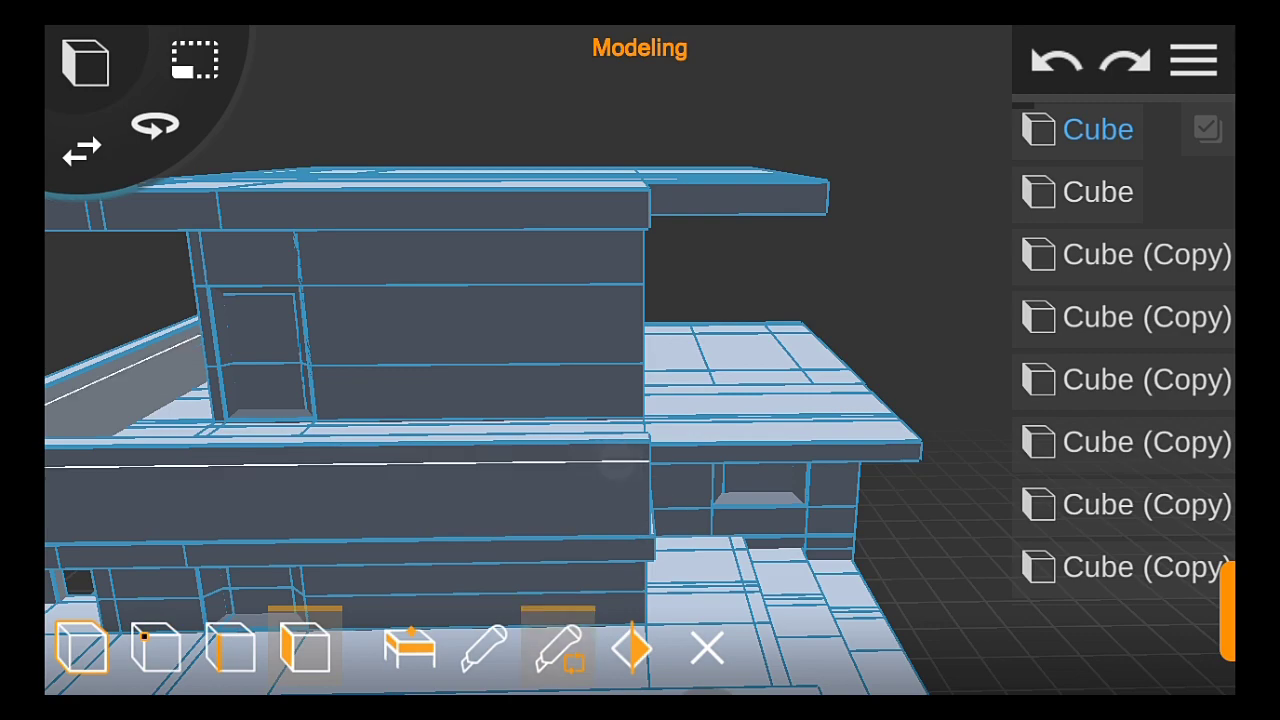
Select the balcony wall's end edge and stretch the wall toward the doorway
scroll(594, 410, "up", 3)
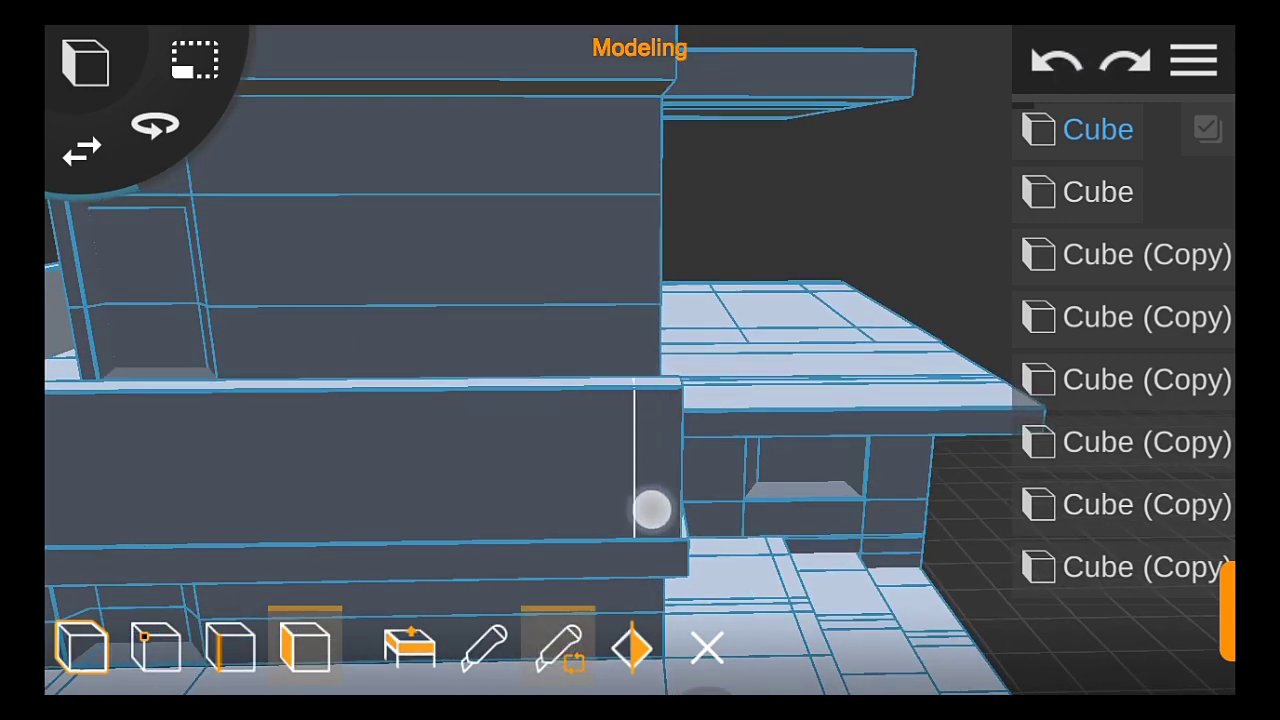
left_click_drag(658, 514, 483, 503)
scroll(305, 405, "up", 3)
scroll(250, 380, "up", 2)
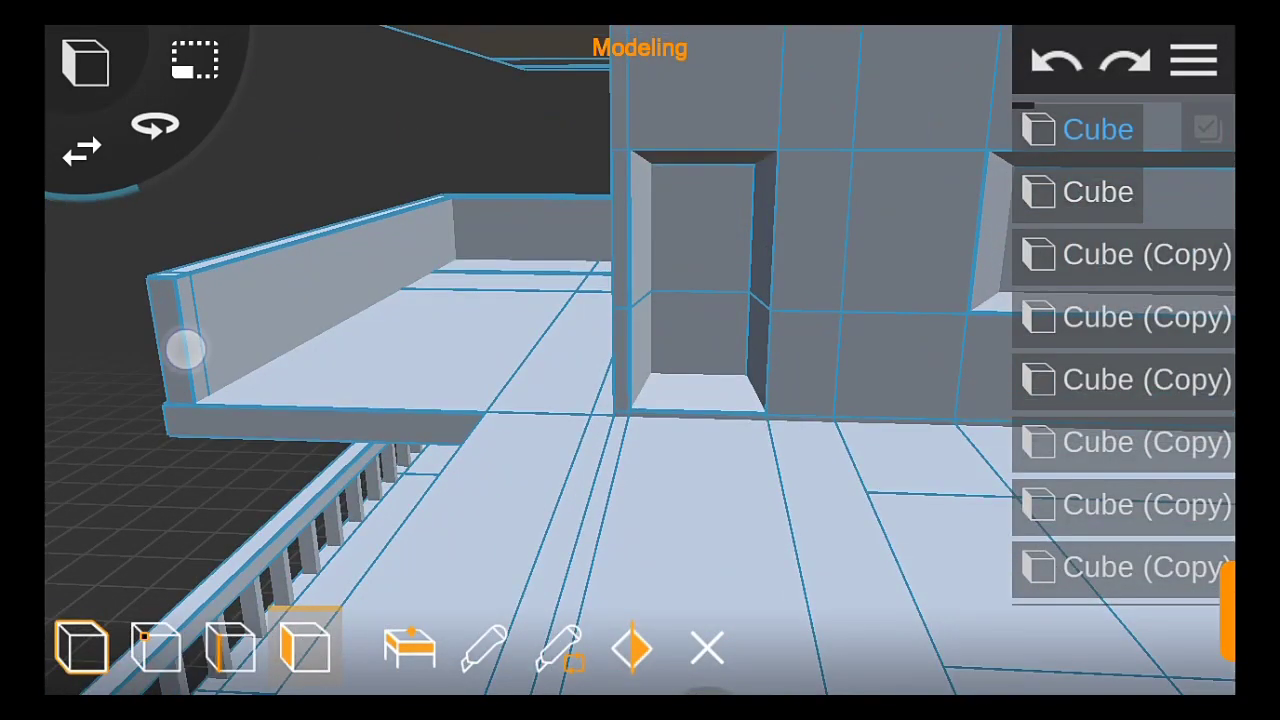
left_click(192, 345)
left_click(185, 335)
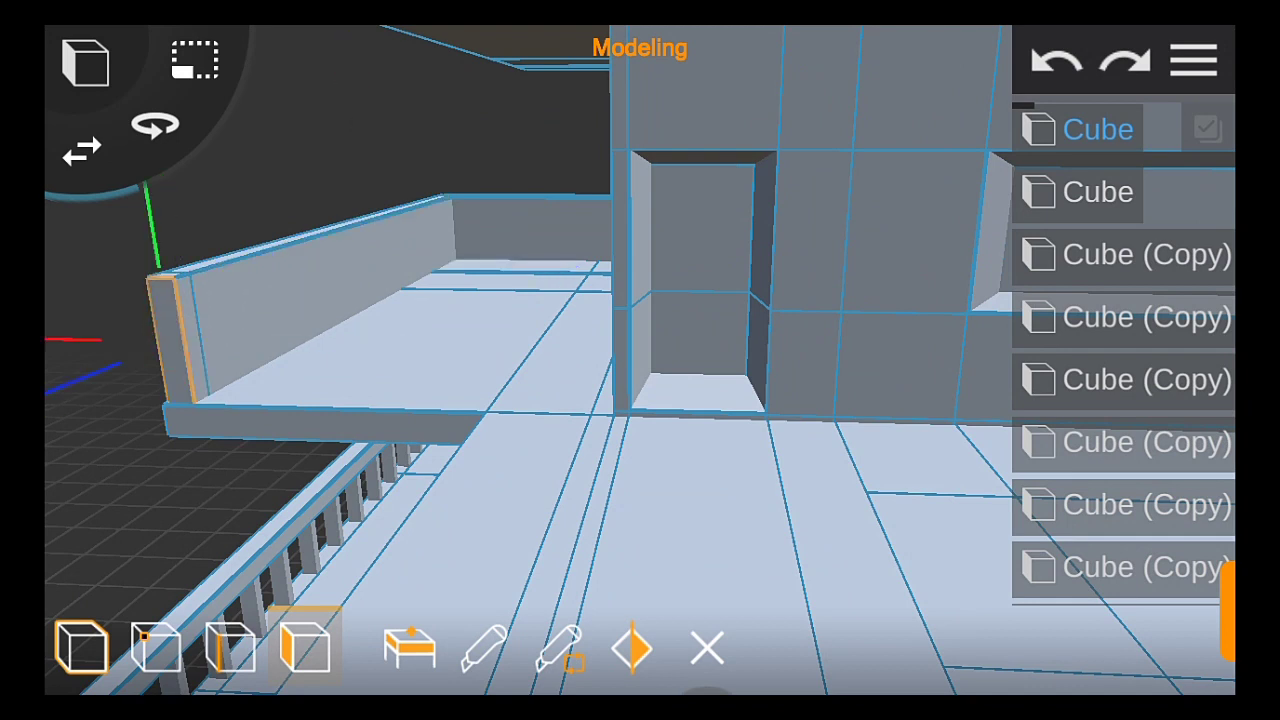
left_click(187, 340)
left_click_drag(424, 342, 600, 398)
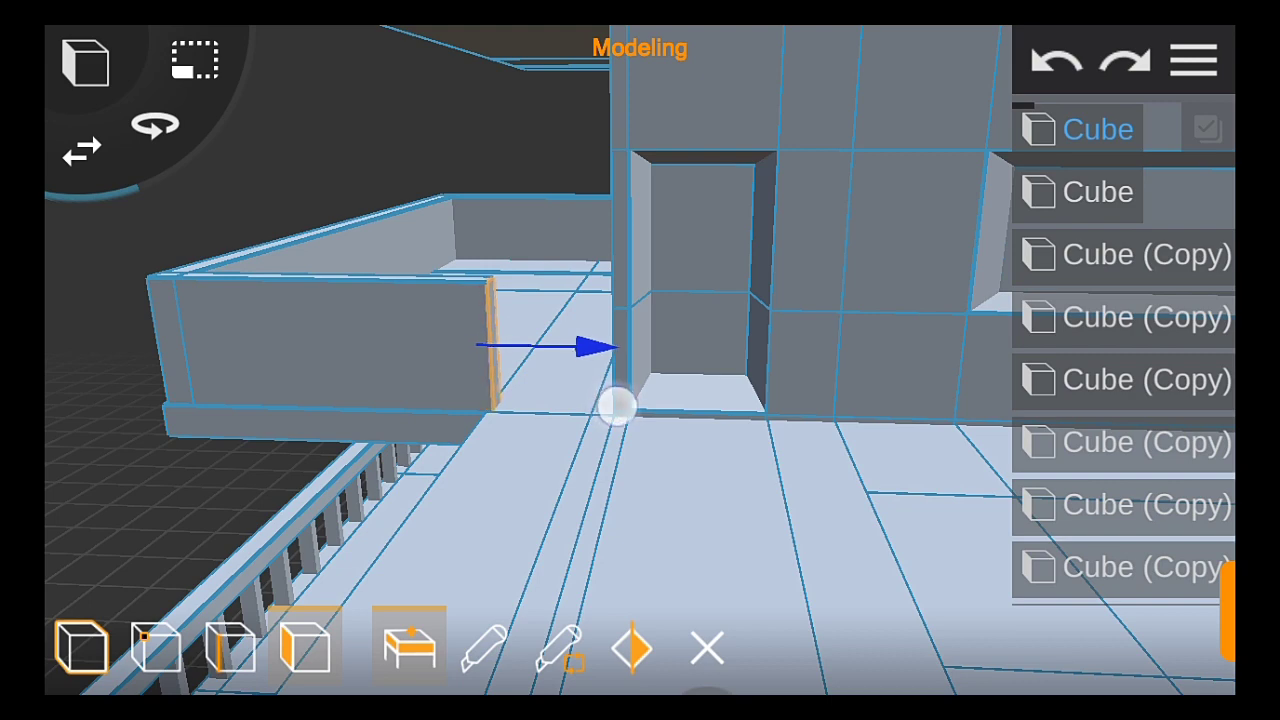
Cut a new edge into the wall and move the new slice along the balcony edge
left_click_drag(171, 463, 237, 463)
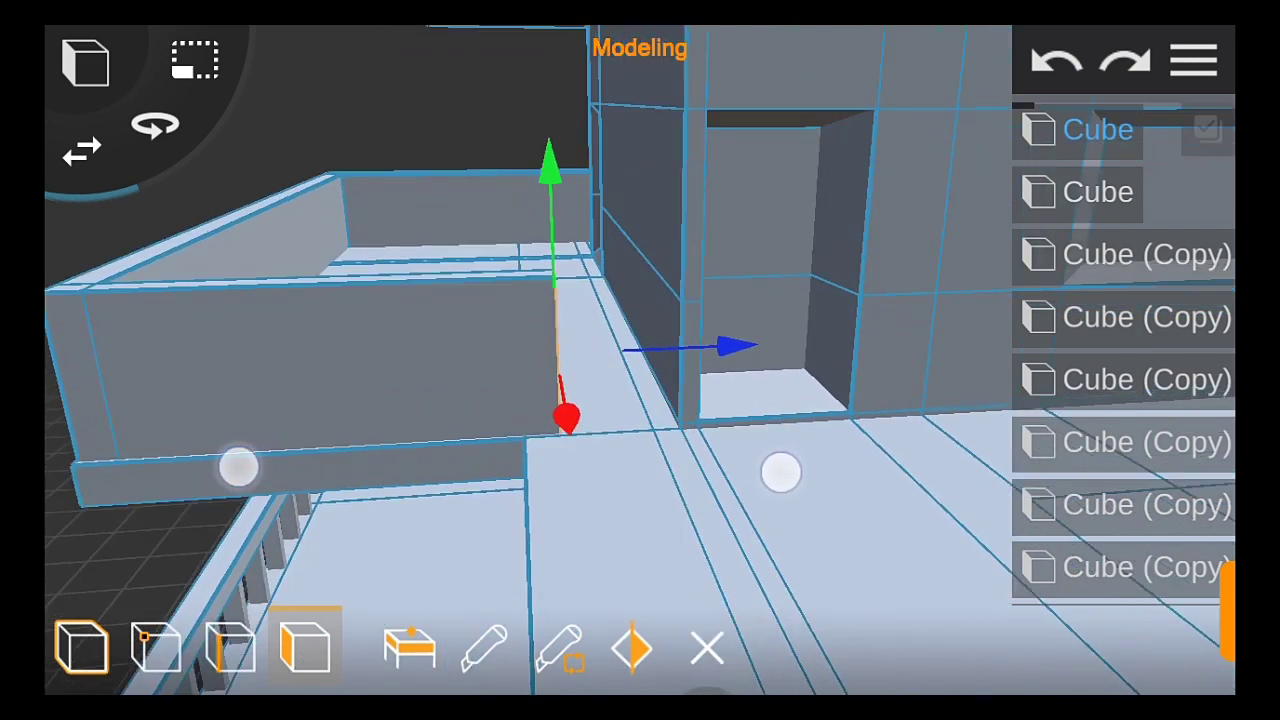
left_click(486, 645)
left_click(558, 645)
left_click(568, 307)
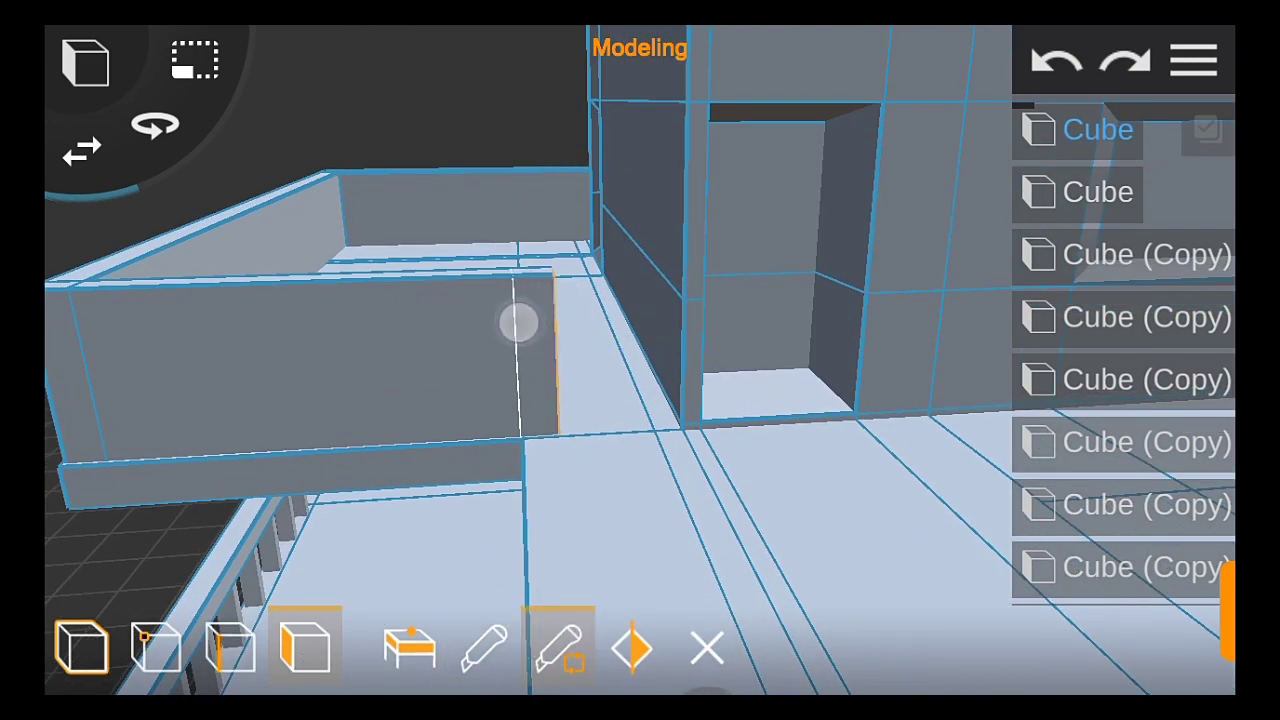
left_click(518, 322)
left_click_drag(669, 409, 640, 400)
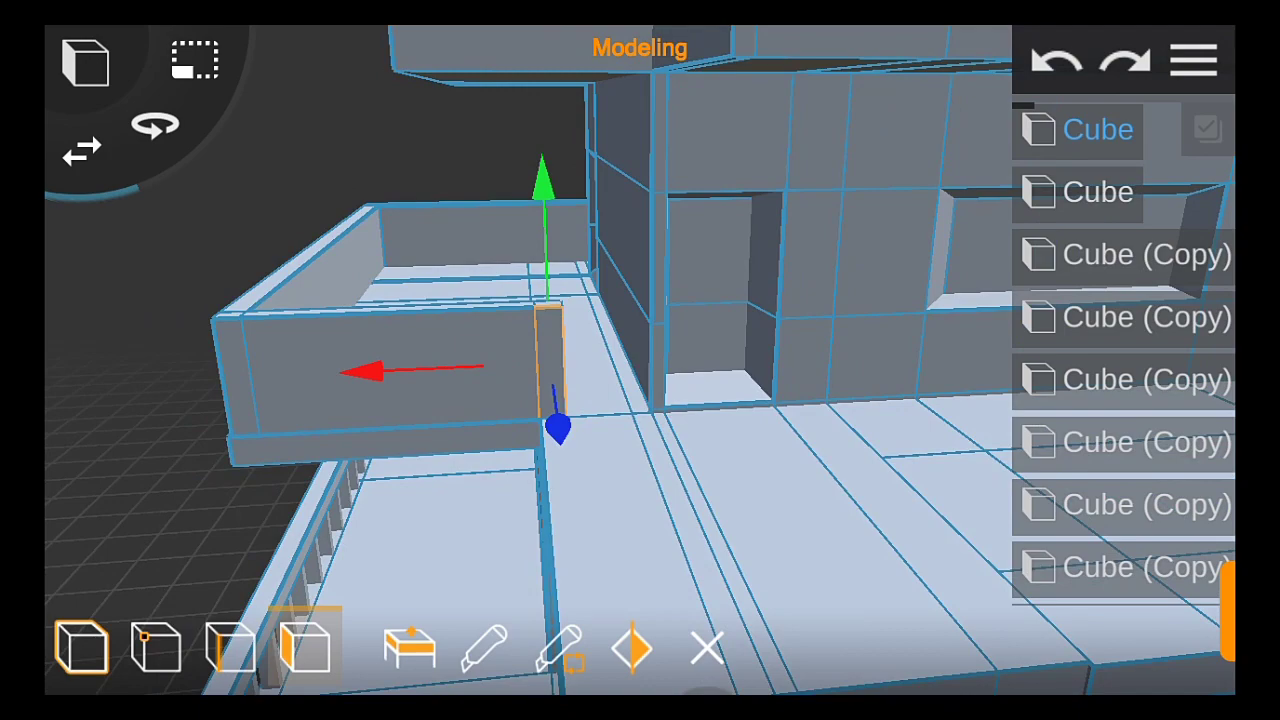
mouse_move(557, 428)
left_mouse_down()
mouse_move(603, 514)
mouse_move(640, 470)
mouse_move(670, 571)
mouse_move(971, 465)
mouse_move(809, 466)
mouse_move(1000, 500)
left_mouse_up()
Add another cut line across the balcony wall
left_click_drag(879, 532, 738, 531)
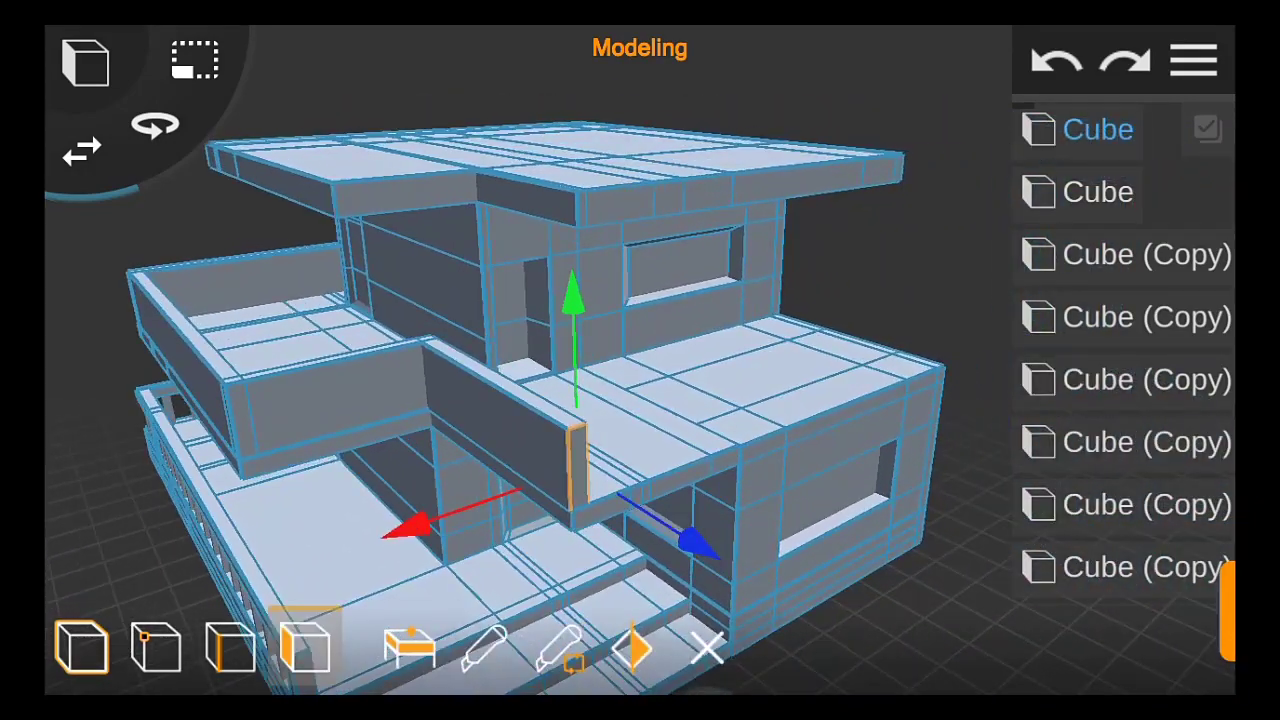
left_click_drag(939, 318, 1009, 300)
scroll(623, 472, "up", 5)
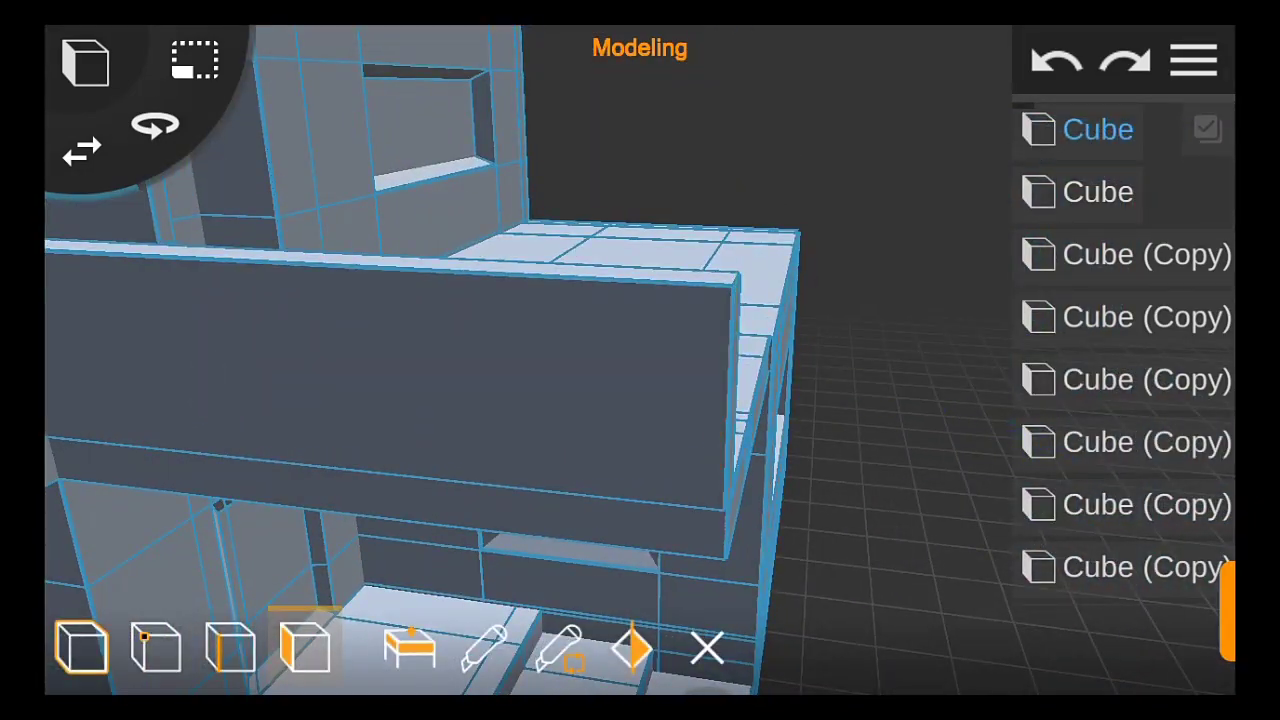
left_click(558, 650)
left_click_drag(677, 291, 668, 399)
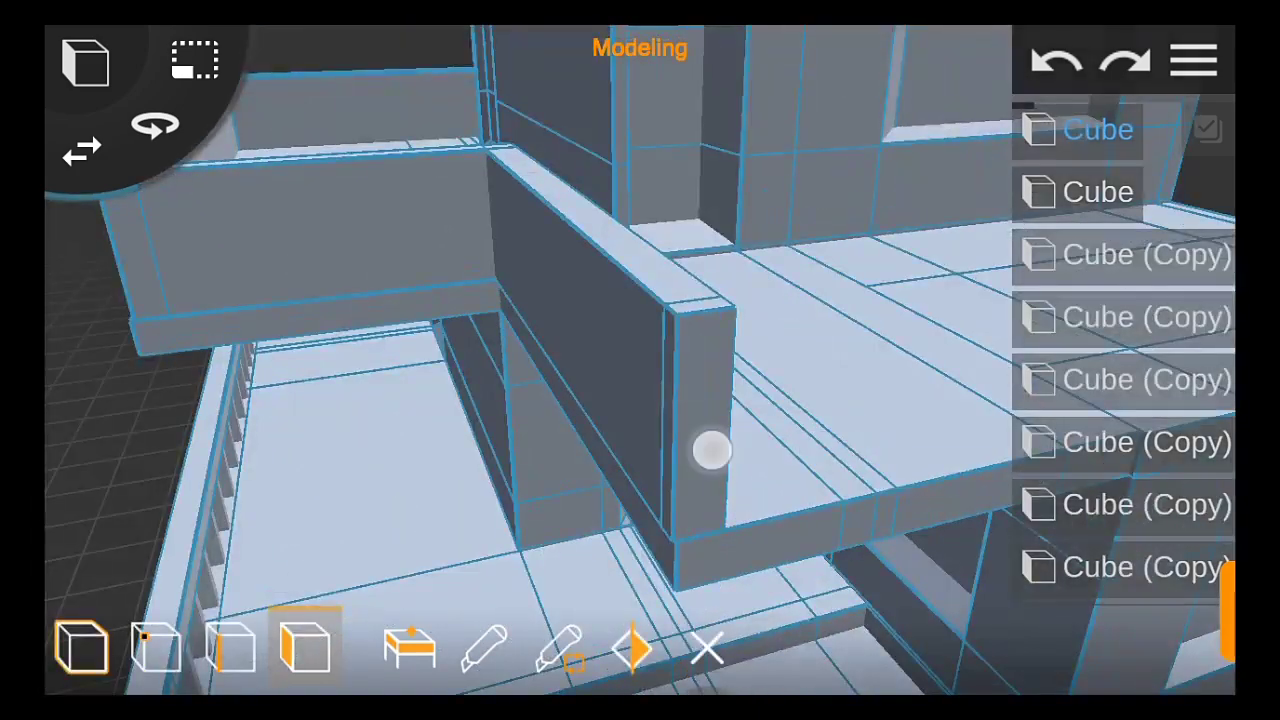
Orbit around the house to inspect the stretched balcony wall from several angles
left_click_drag(711, 449, 631, 411)
scroll(546, 412, "down", 5)
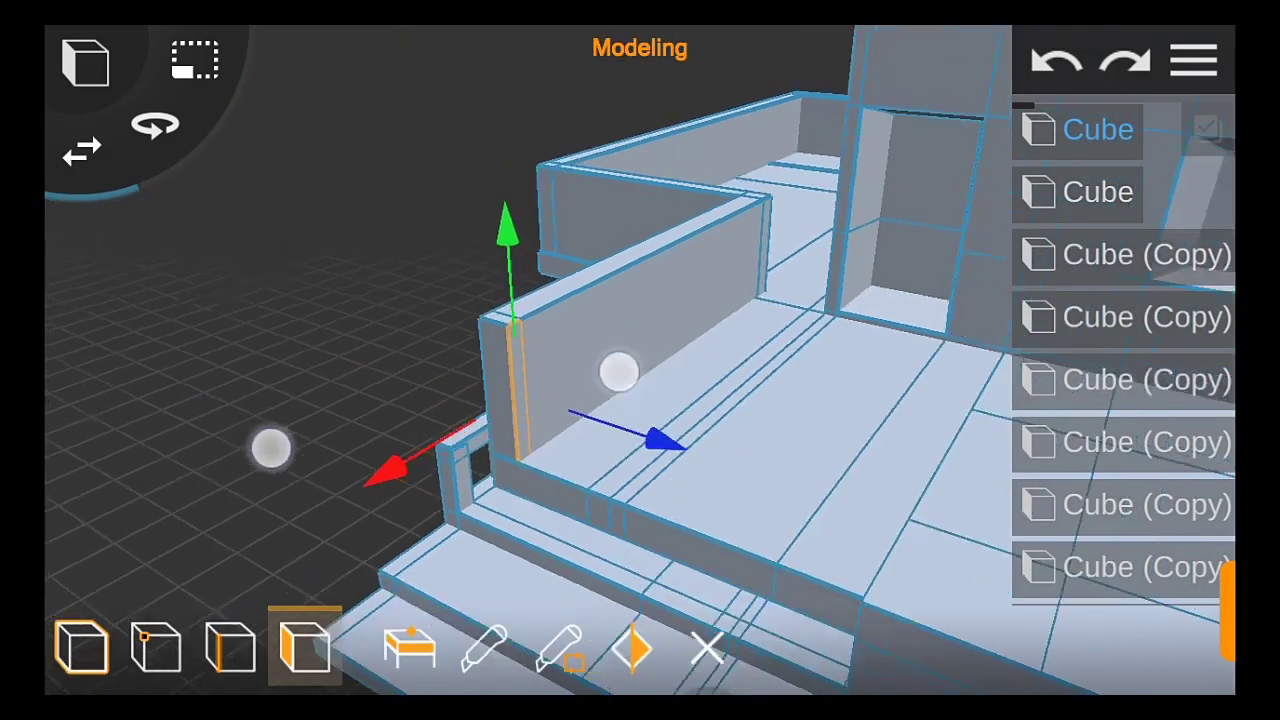
left_click_drag(277, 411, 929, 514)
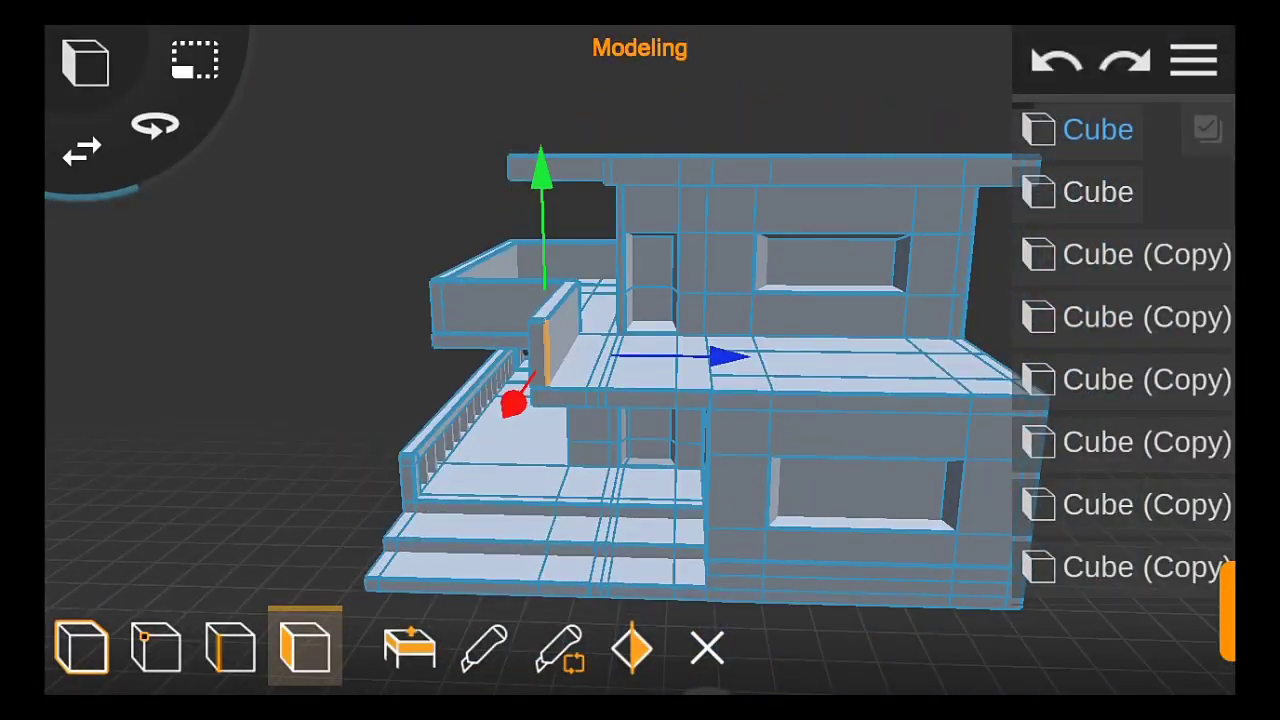
left_click_drag(863, 386, 972, 421)
left_click_drag(217, 449, 114, 491)
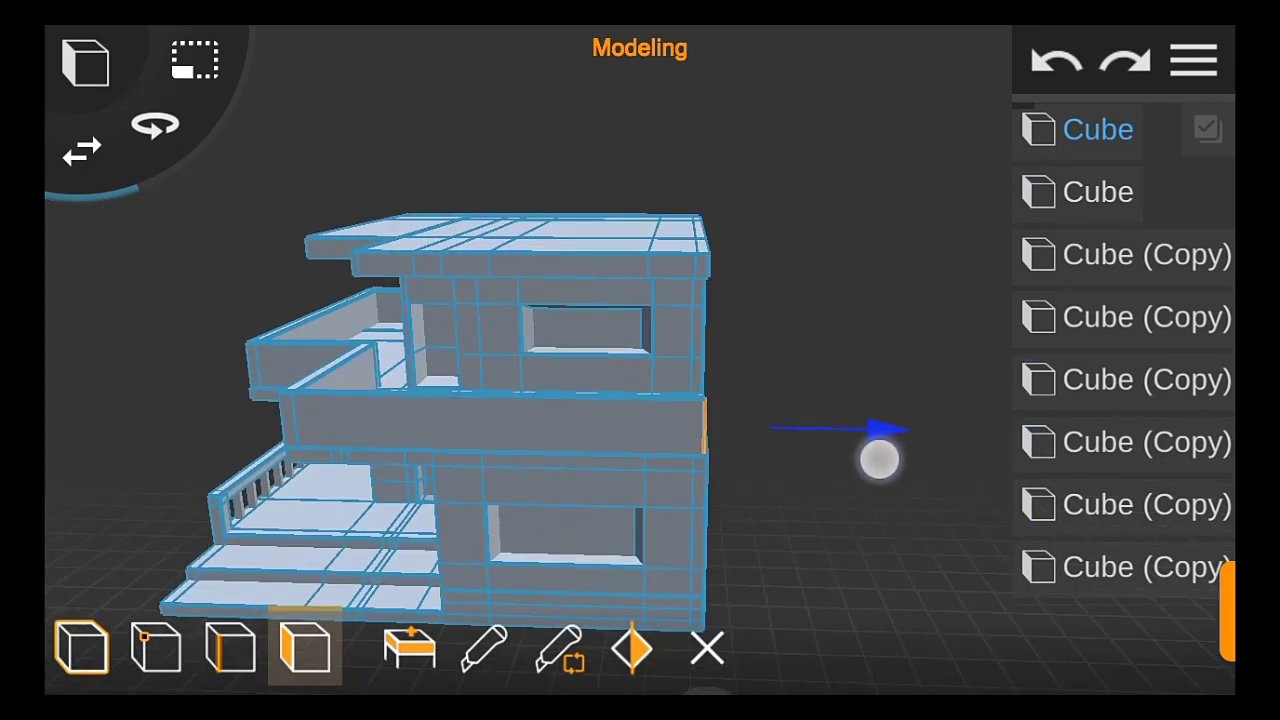
scroll(573, 524, "down", 3)
mouse_move(769, 563)
left_mouse_down()
mouse_move(1040, 506)
mouse_move(792, 552)
left_mouse_up()
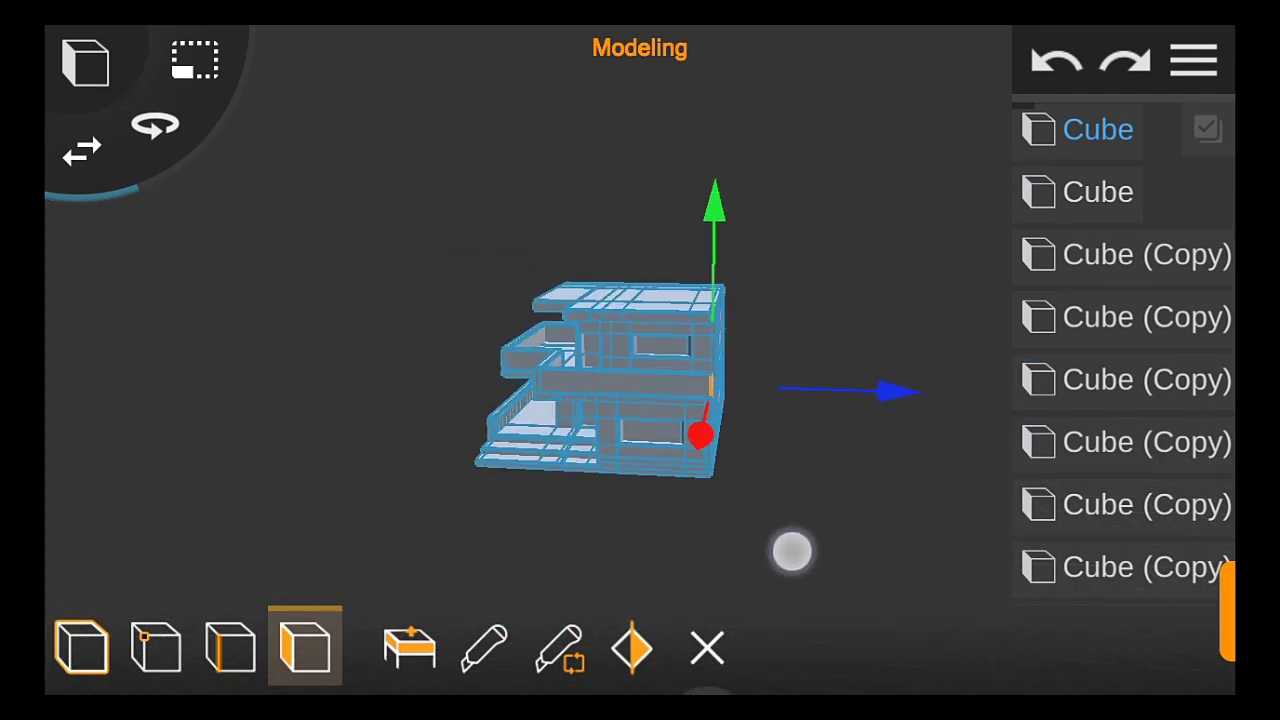
scroll(553, 408, "up", 3)
Zoom onto the middle-floor terrace and select parts of the building near the wall end
mouse_move(1017, 437)
left_mouse_down()
mouse_move(663, 371)
mouse_move(983, 420)
left_mouse_up()
scroll(588, 392, "up", 3)
scroll(588, 392, "up", 3)
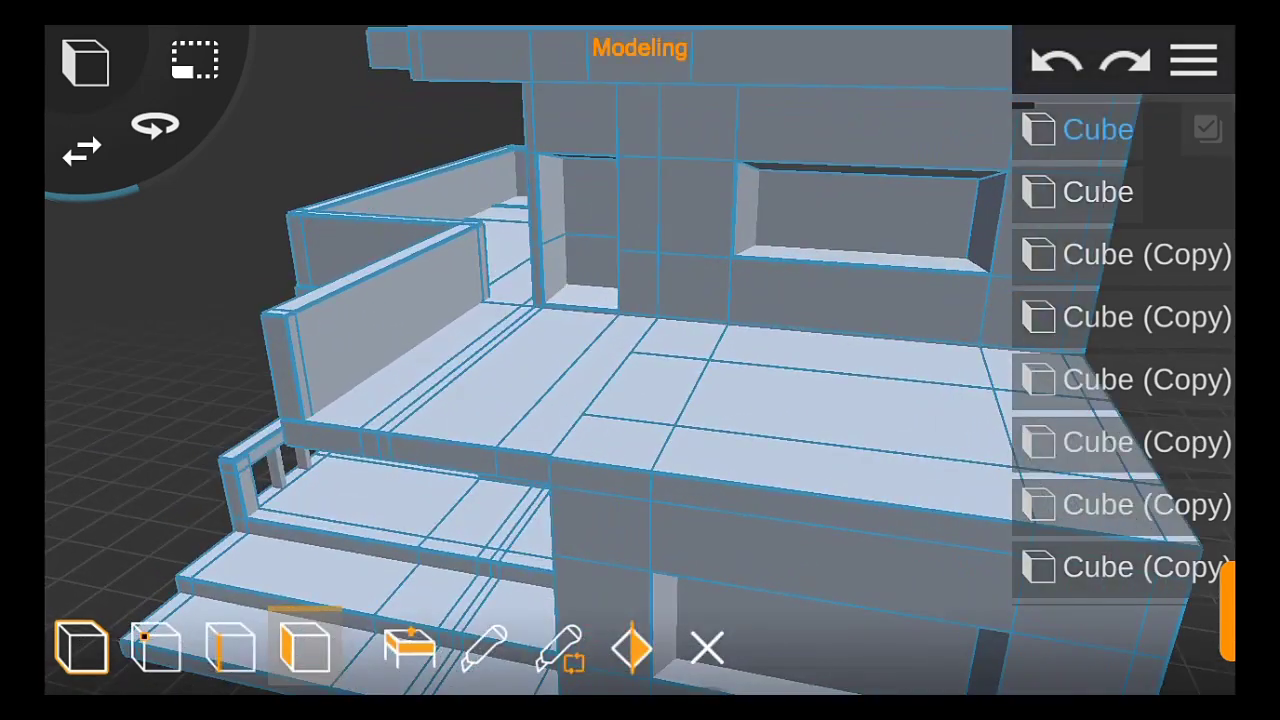
scroll(444, 394, "up", 3)
left_click(137, 320)
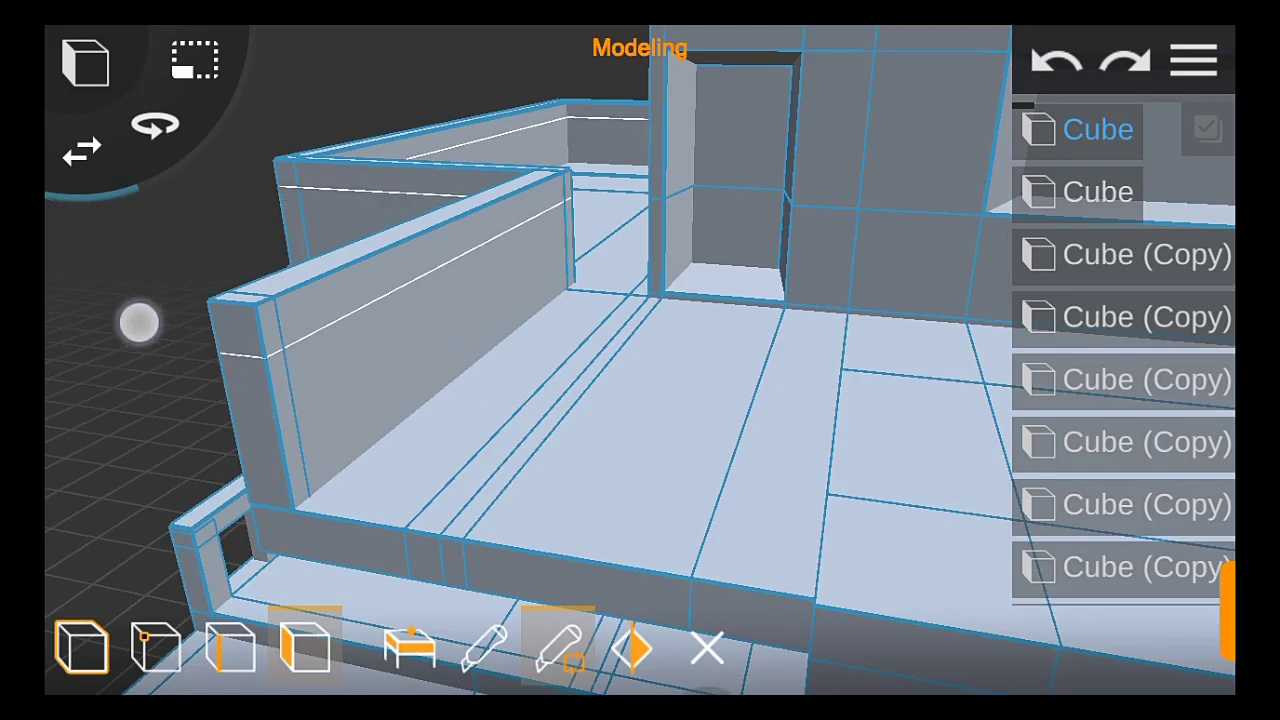
left_click_drag(300, 600, 392, 655)
left_click(749, 406)
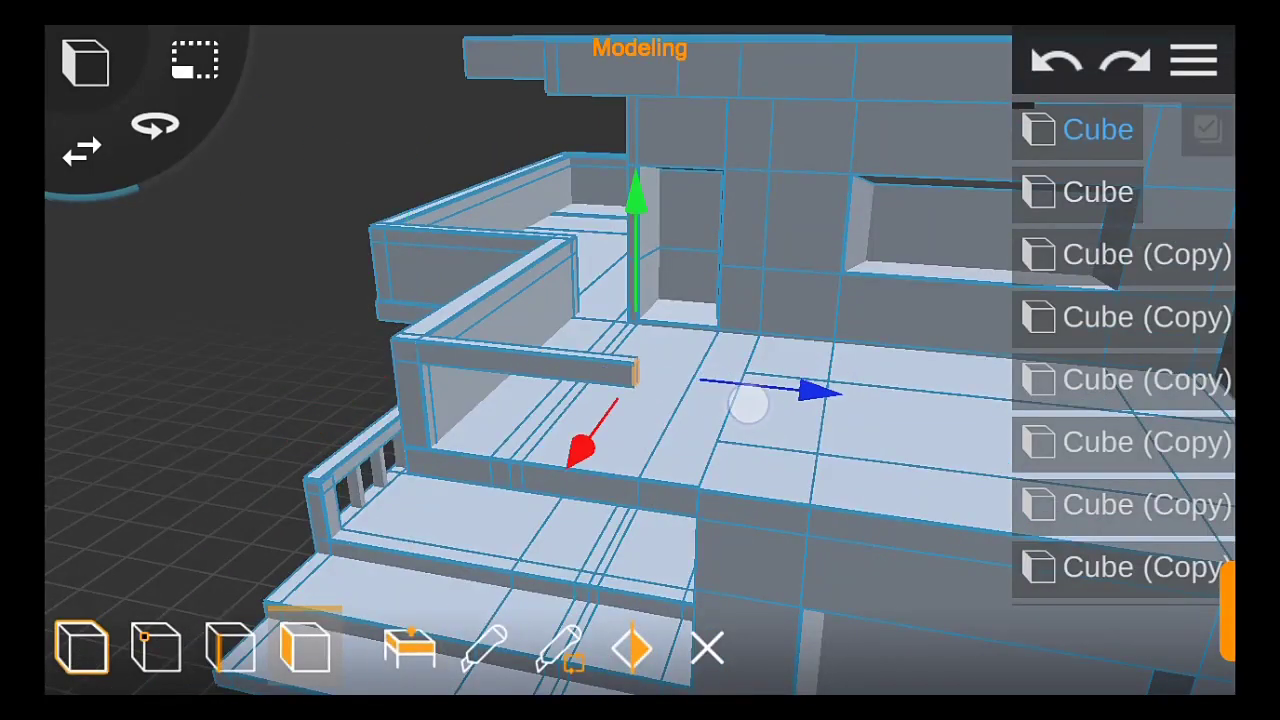
left_click(986, 463)
Orbit around the building to bring the terrace ledge's corner face into view
mouse_move(913, 570)
left_mouse_down()
mouse_move(857, 537)
mouse_move(706, 560)
mouse_move(889, 560)
left_mouse_up()
scroll(790, 545, "up", 5)
mouse_move(790, 545)
left_mouse_down()
mouse_move(808, 486)
mouse_move(909, 551)
mouse_move(964, 518)
mouse_move(893, 218)
left_mouse_up()
scroll(964, 518, "up", 5)
mouse_move(875, 438)
left_mouse_down()
mouse_move(908, 400)
mouse_move(874, 406)
mouse_move(649, 535)
mouse_move(680, 470)
mouse_move(635, 432)
left_mouse_up()
left_click(563, 648)
Extrude the ledge's corner face upward into a corner post
left_click(410, 648)
left_click_drag(660, 285, 676, 193)
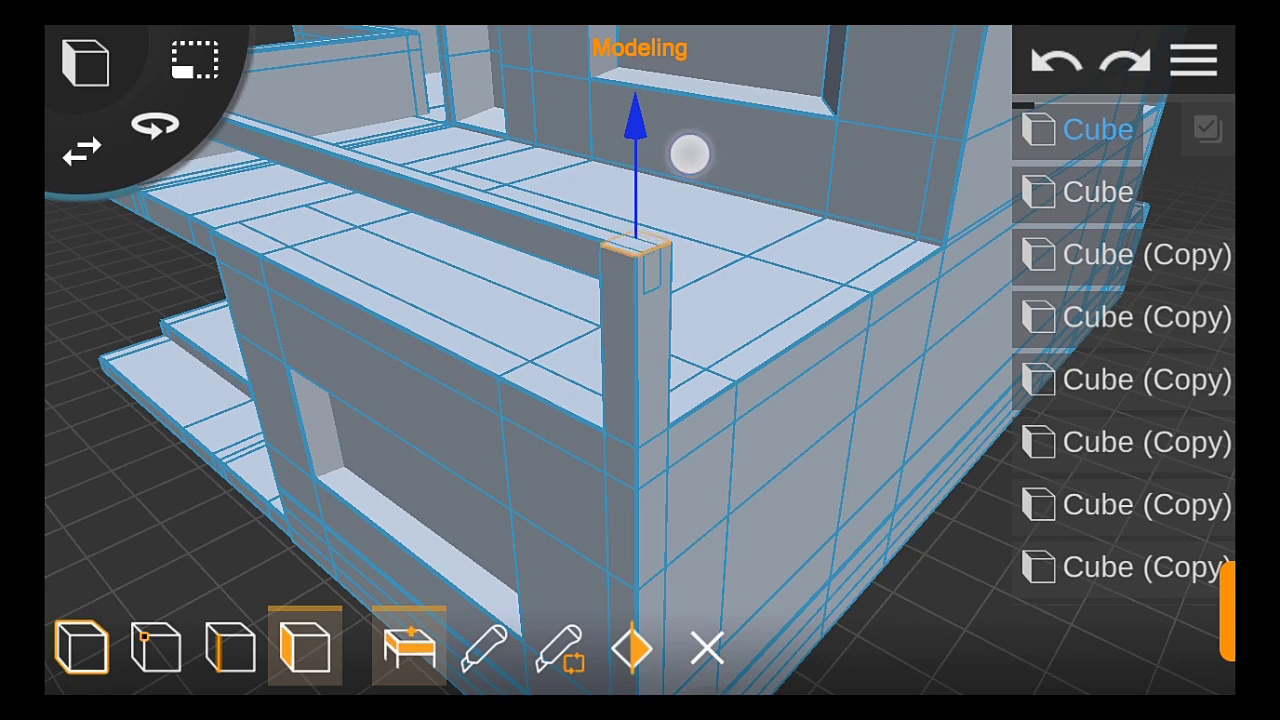
mouse_move(950, 470)
left_mouse_down()
mouse_move(571, 480)
mouse_move(557, 445)
mouse_move(133, 442)
left_mouse_up()
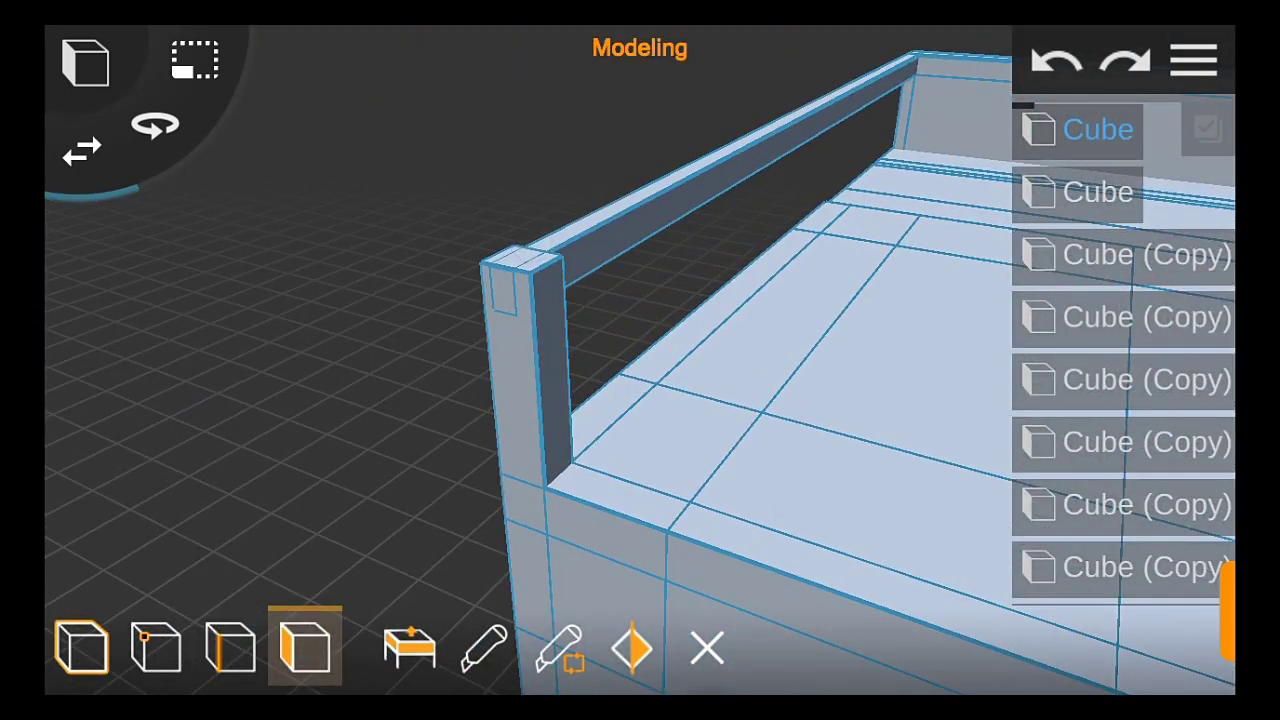
Select the post's top face and extrude it along the ledge into a thin top rail
left_click(558, 648)
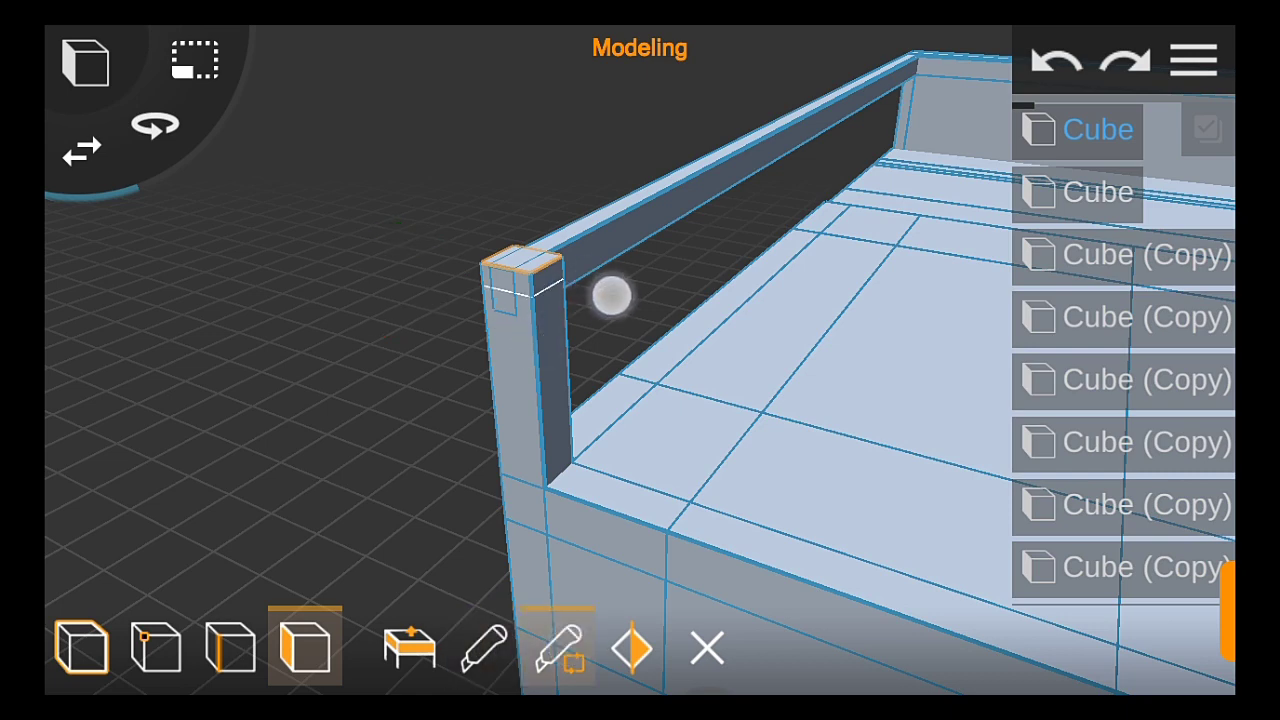
left_click_drag(196, 439, 118, 464)
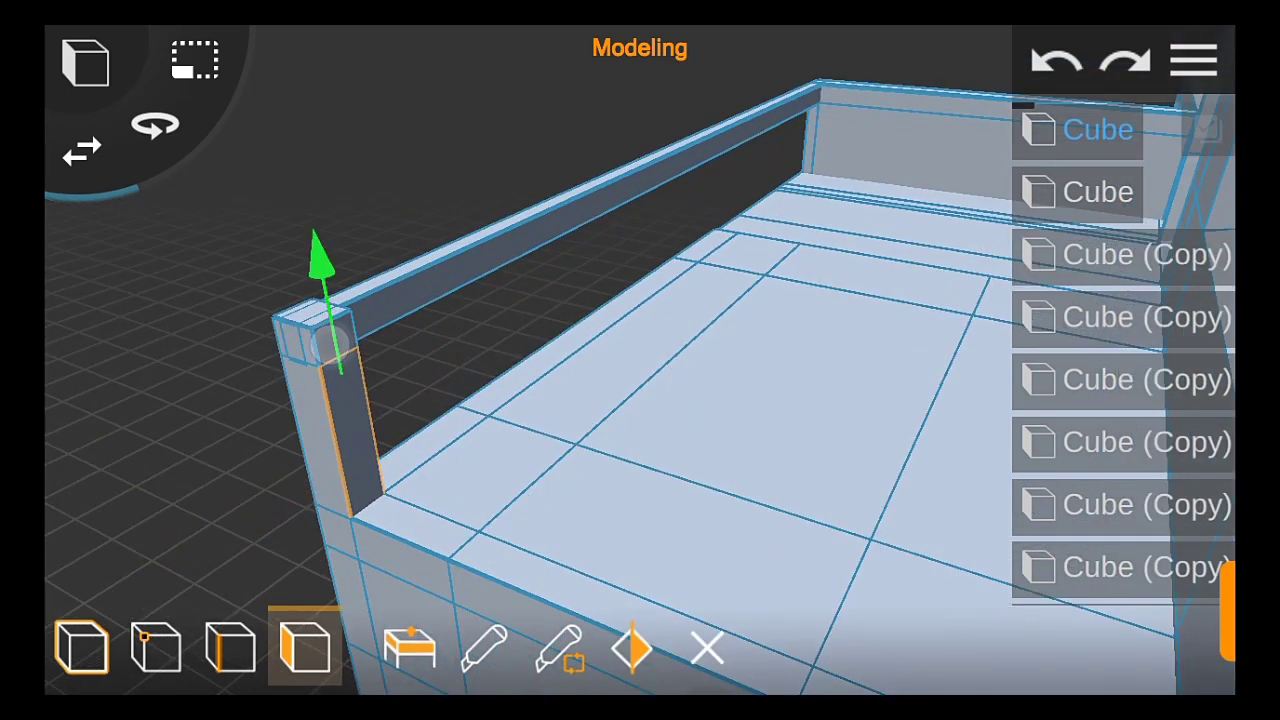
left_click_drag(580, 427, 217, 471)
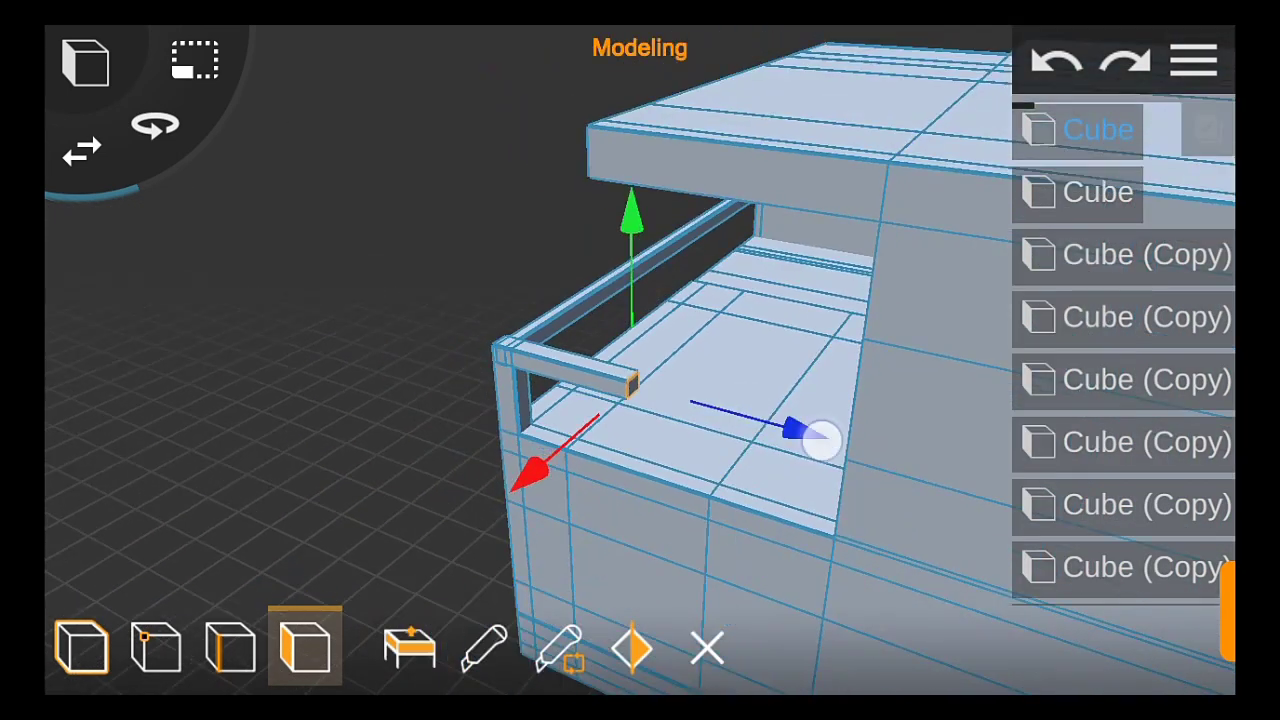
left_click_drag(820, 437, 1005, 490)
left_click(82, 648)
mouse_move(189, 454)
left_mouse_down()
mouse_move(440, 523)
mouse_move(974, 377)
mouse_move(962, 410)
left_mouse_up()
scroll(591, 425, "up", 3)
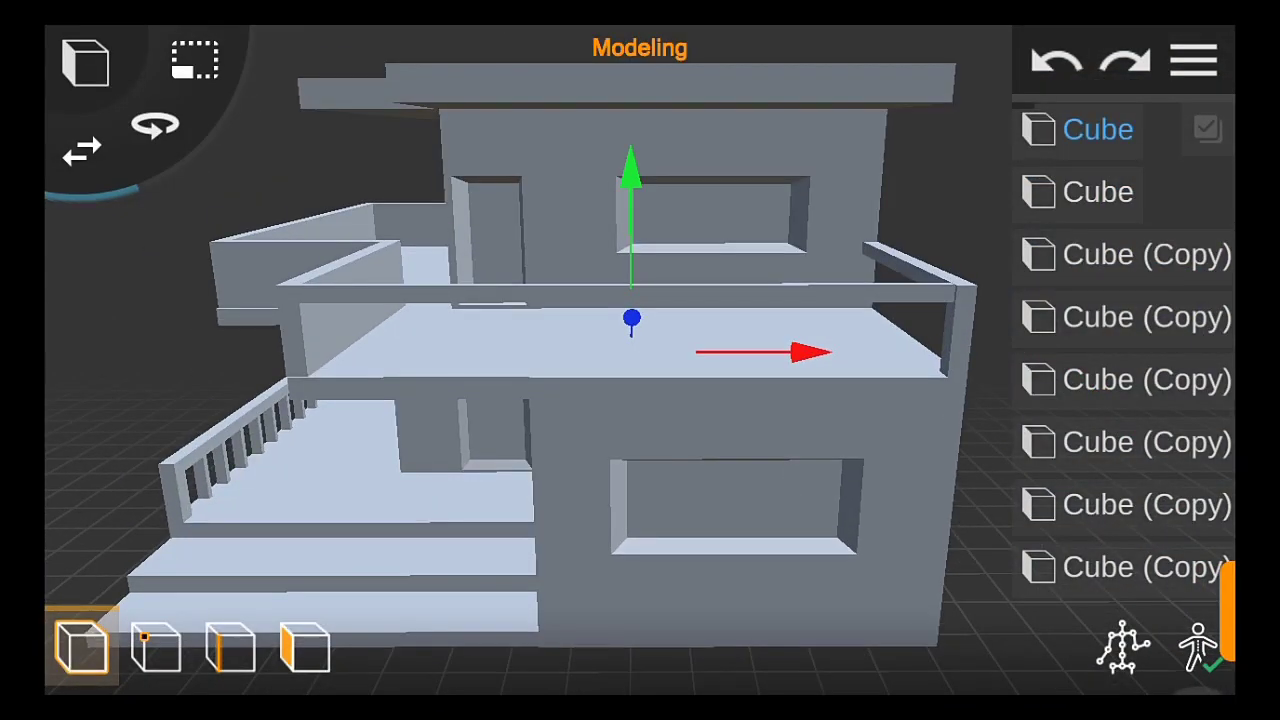
Add a new cube and raise it above the upper balcony
left_click(85, 62)
left_click(94, 178)
mouse_move(620, 480)
left_mouse_down()
mouse_move(506, 434)
mouse_move(460, 377)
left_mouse_up()
left_click_drag(683, 245, 702, 153)
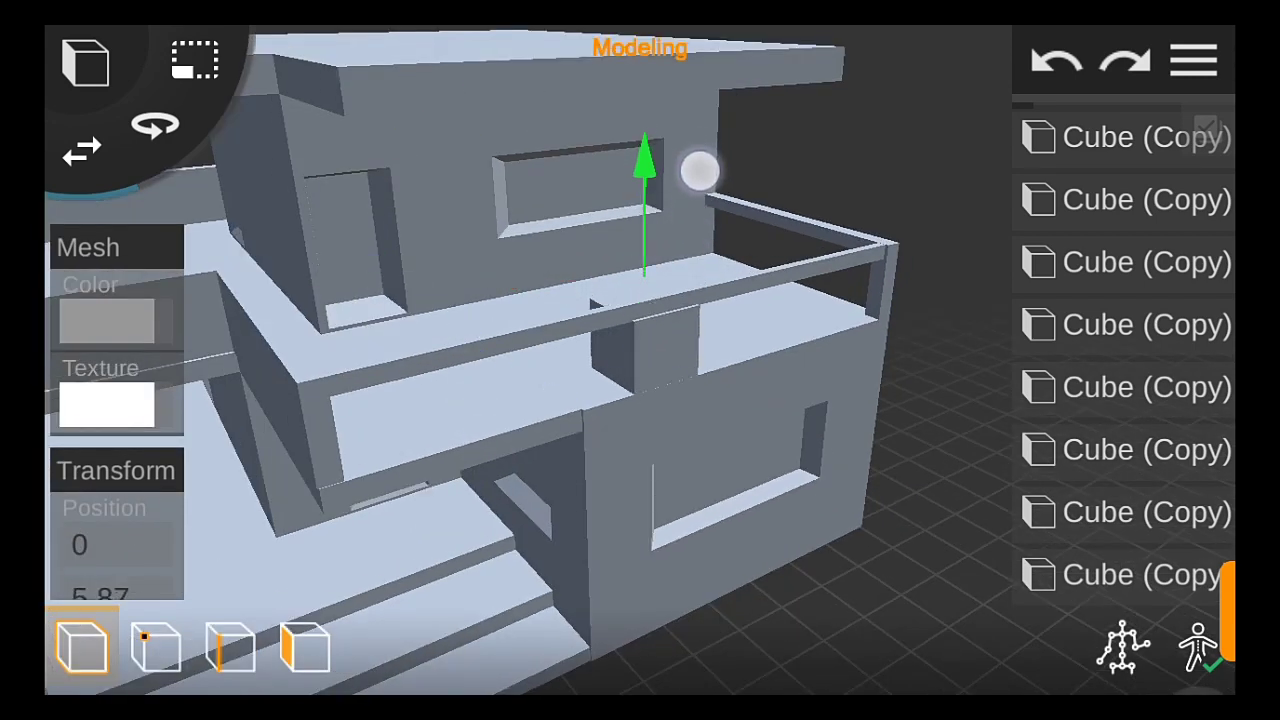
Align the new post along the blue axis beneath the balcony's top rail
left_click_drag(760, 470, 794, 523)
left_click_drag(694, 411, 522, 406)
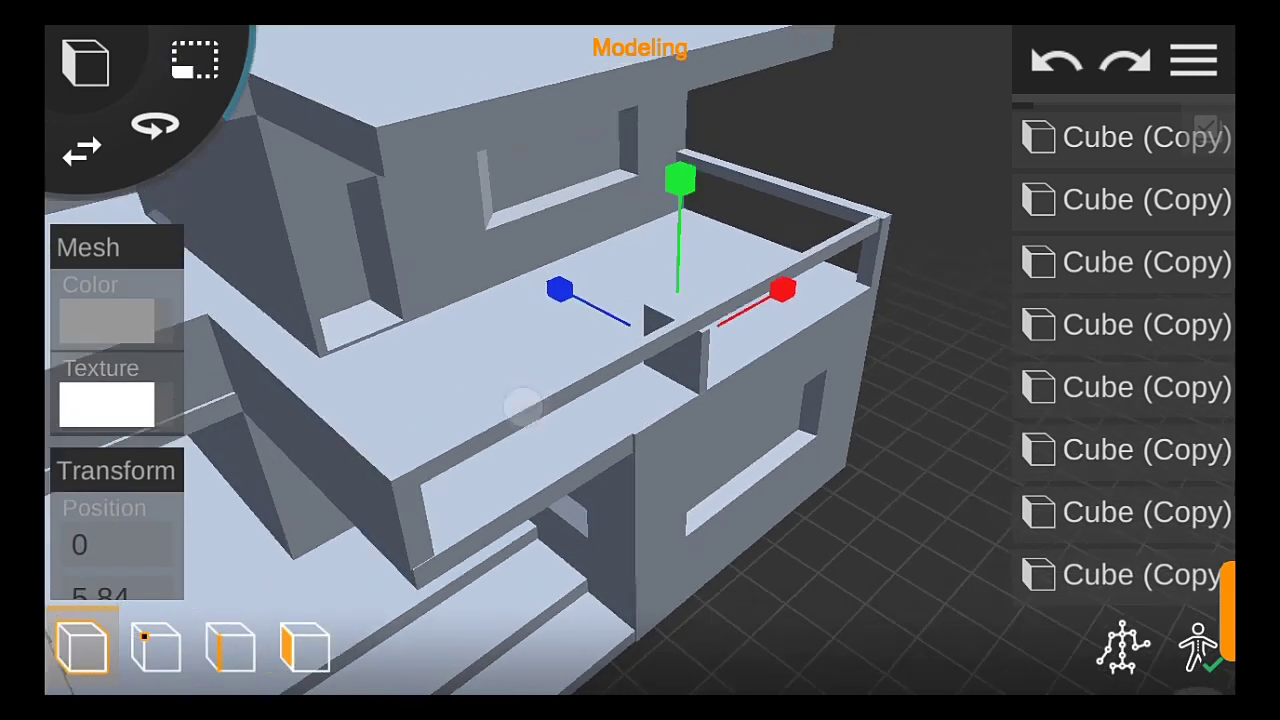
scroll(680, 320, "up", 3)
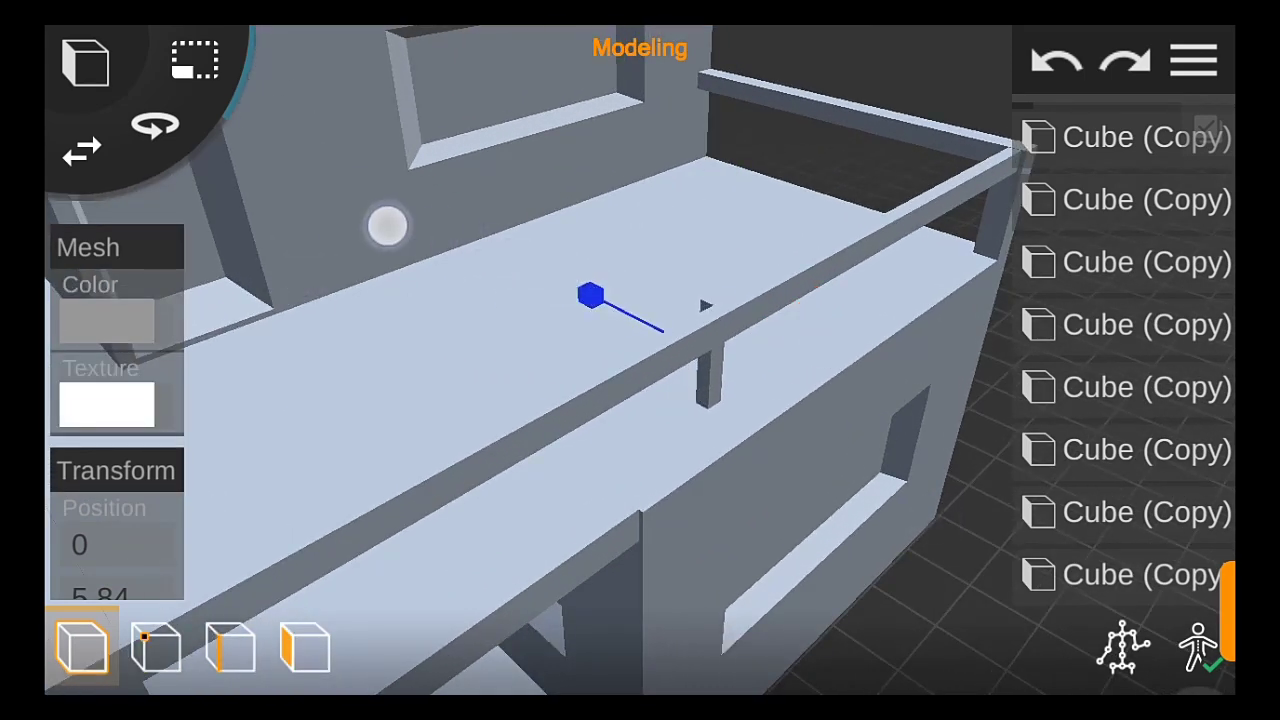
mouse_move(387, 226)
left_mouse_down()
mouse_move(797, 471)
mouse_move(737, 380)
mouse_move(943, 549)
left_mouse_up()
left_click(72, 160)
left_click_drag(660, 400, 631, 404)
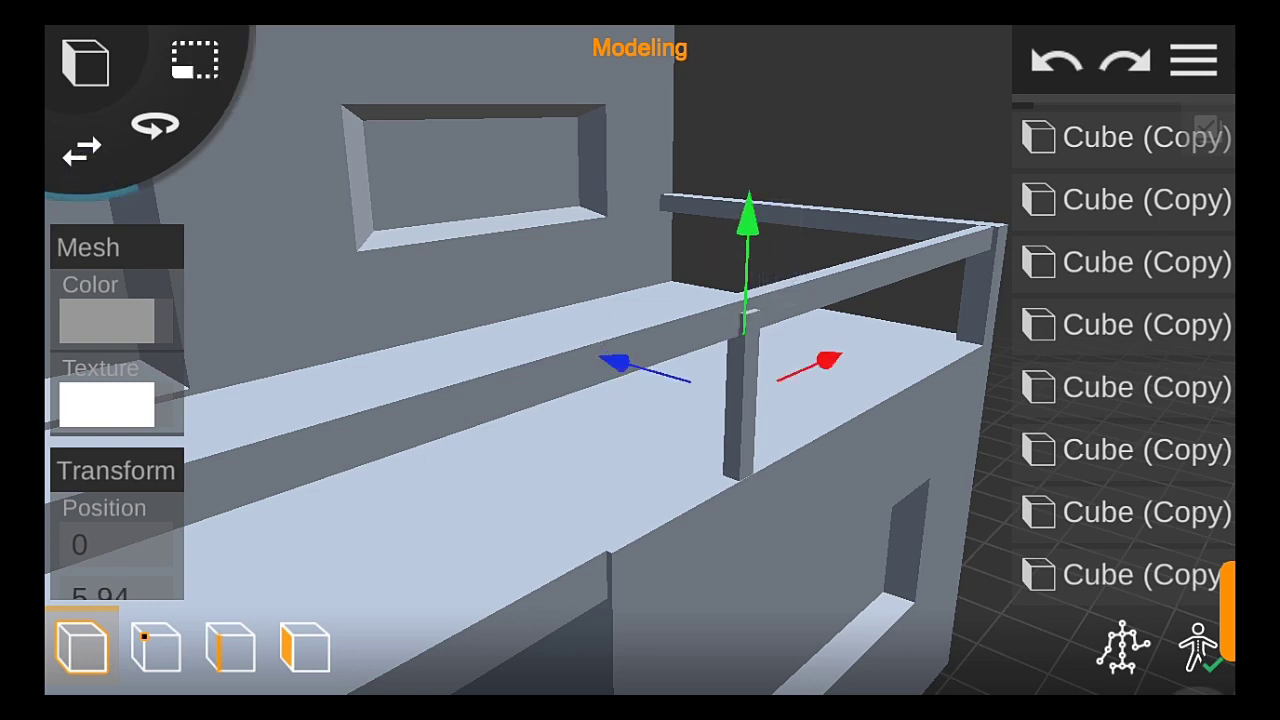
left_click_drag(700, 450, 560, 440)
mouse_move(540, 355)
left_mouse_down()
mouse_move(498, 343)
mouse_move(566, 457)
mouse_move(614, 483)
left_mouse_up()
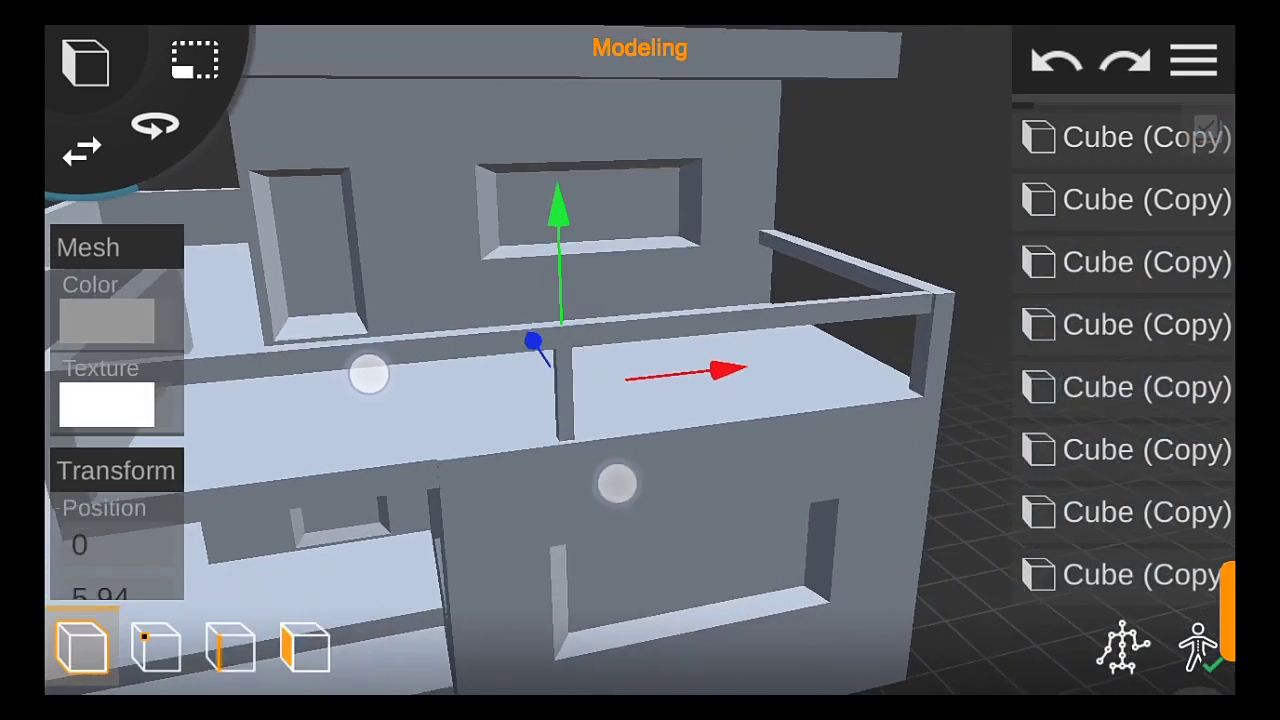
left_click_drag(532, 343, 585, 345)
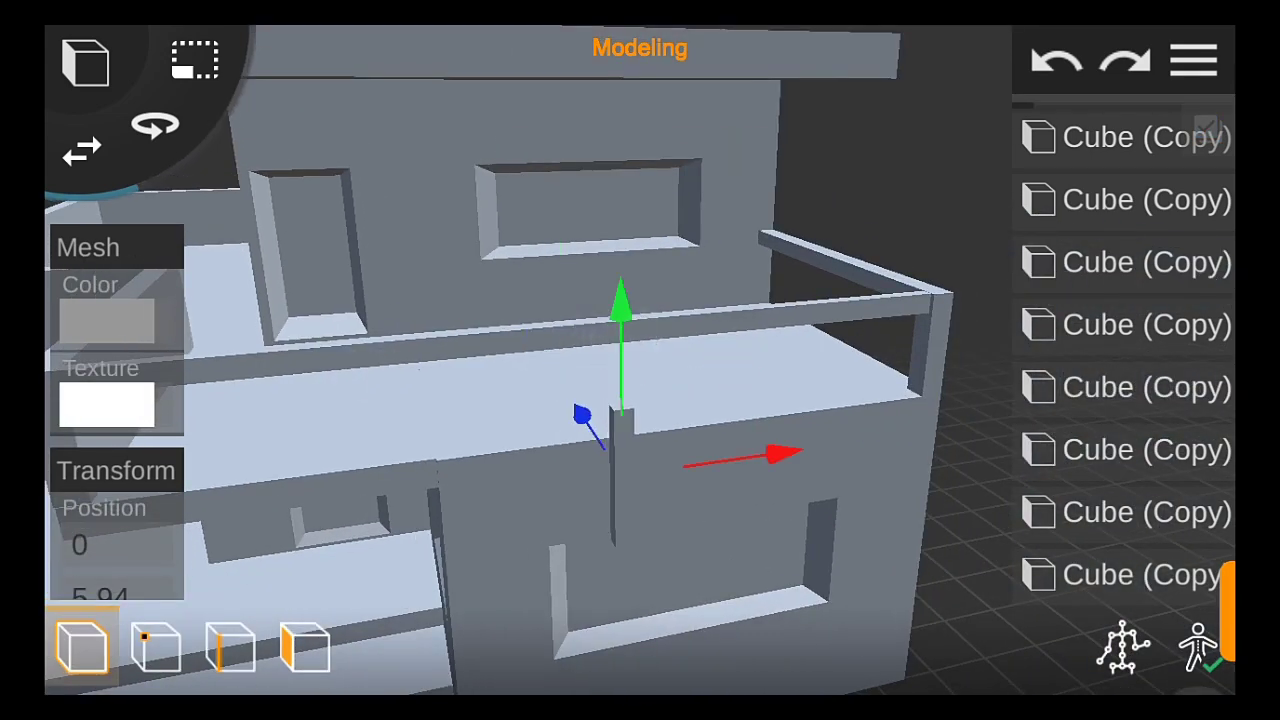
mouse_move(820, 520)
left_mouse_down()
mouse_move(914, 574)
mouse_move(929, 497)
mouse_move(850, 522)
mouse_move(789, 423)
mouse_move(706, 366)
mouse_move(423, 476)
mouse_move(934, 466)
mouse_move(749, 403)
mouse_move(919, 407)
mouse_move(814, 437)
left_mouse_up()
Slide the post along the railing to 3.46 and place a copy at 2.8
mouse_move(400, 405)
left_mouse_down()
mouse_move(237, 411)
mouse_move(200, 398)
left_mouse_up()
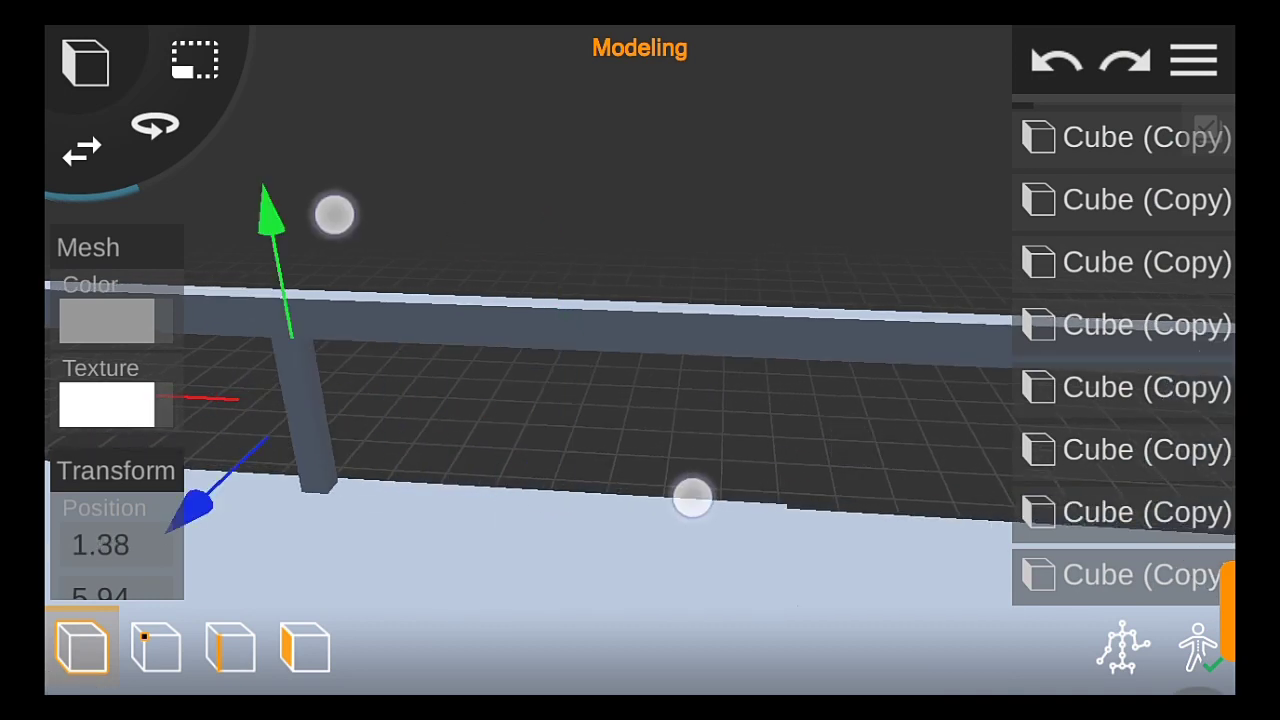
mouse_move(692, 497)
left_mouse_down()
mouse_move(774, 240)
mouse_move(549, 229)
left_mouse_up()
left_click_drag(457, 337, 243, 337)
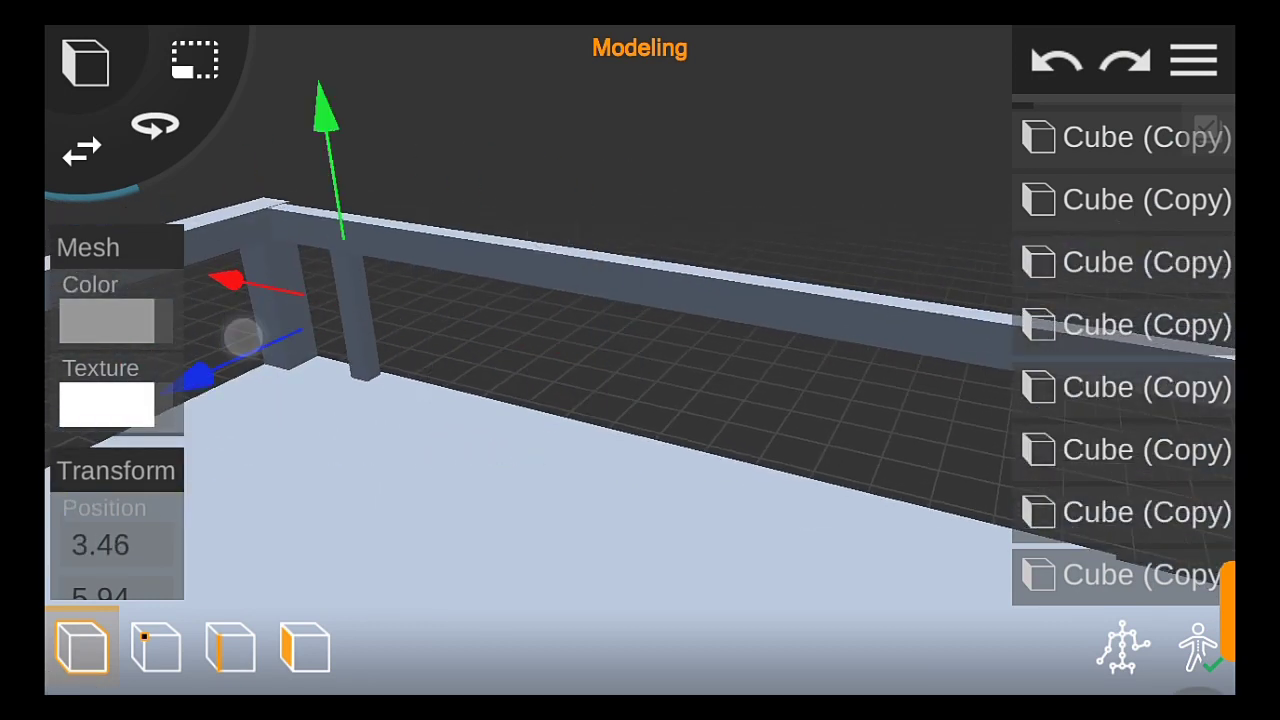
left_click(1157, 338)
left_click(549, 560)
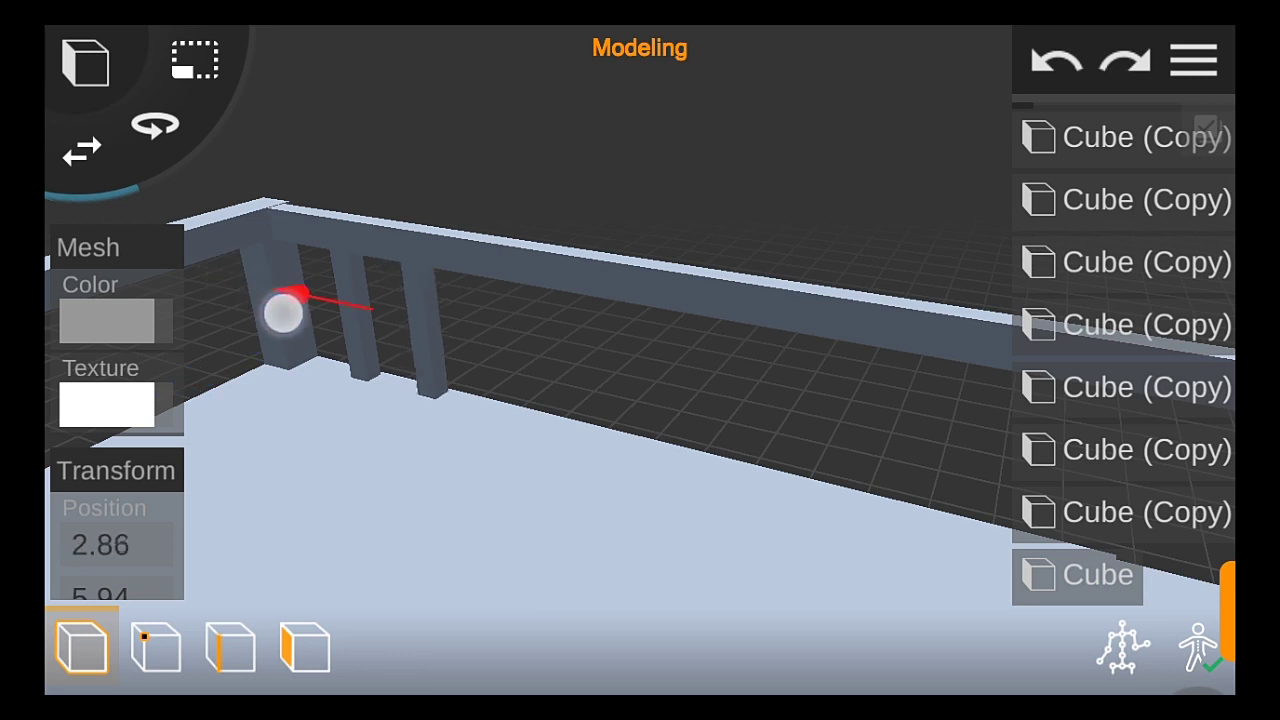
mouse_move(228, 282)
left_mouse_down()
mouse_move(298, 300)
mouse_move(371, 297)
mouse_move(390, 312)
left_mouse_up()
Duplicate the post twice more and move a new copy along the railing
left_click(1177, 325)
left_click(549, 560)
left_click(1123, 580)
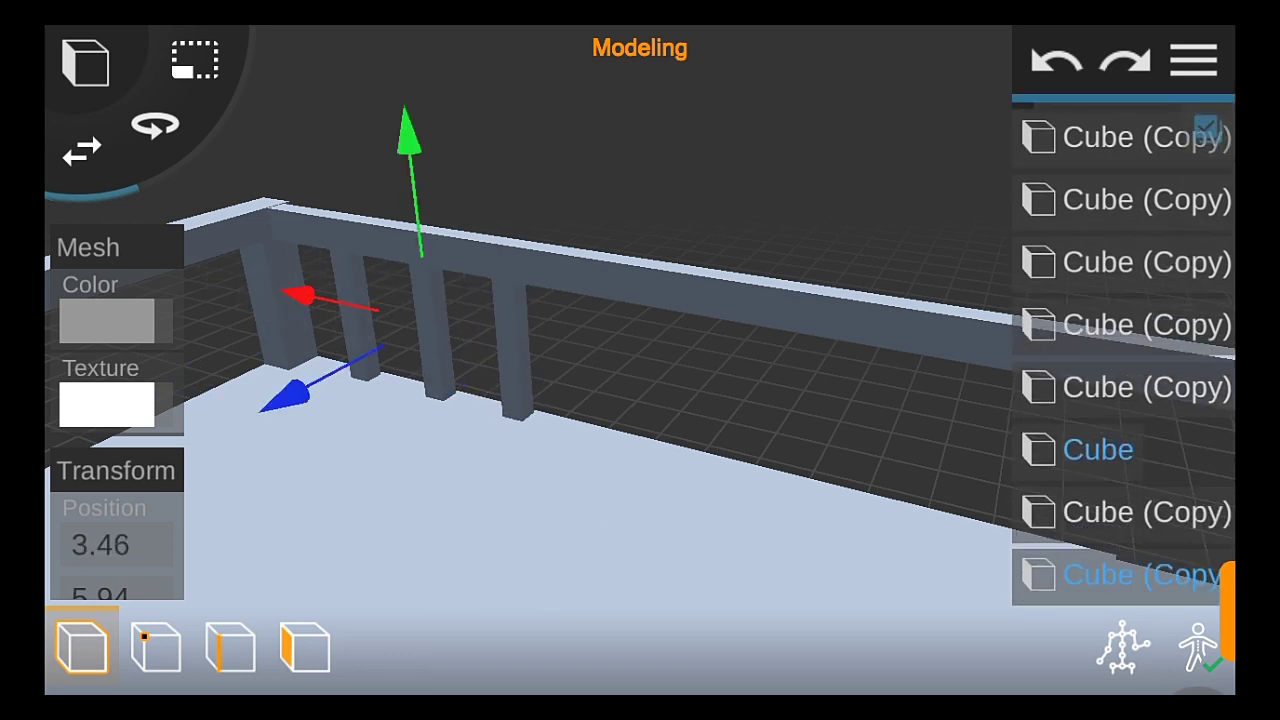
left_click(549, 560)
left_click_drag(228, 282, 409, 417)
Place the next copied post at 1.02 on the railing
left_click(1112, 574)
left_click(549, 570)
left_click_drag(450, 330, 540, 345)
left_click_drag(1166, 277, 1166, 323)
left_click_drag(570, 350, 623, 366)
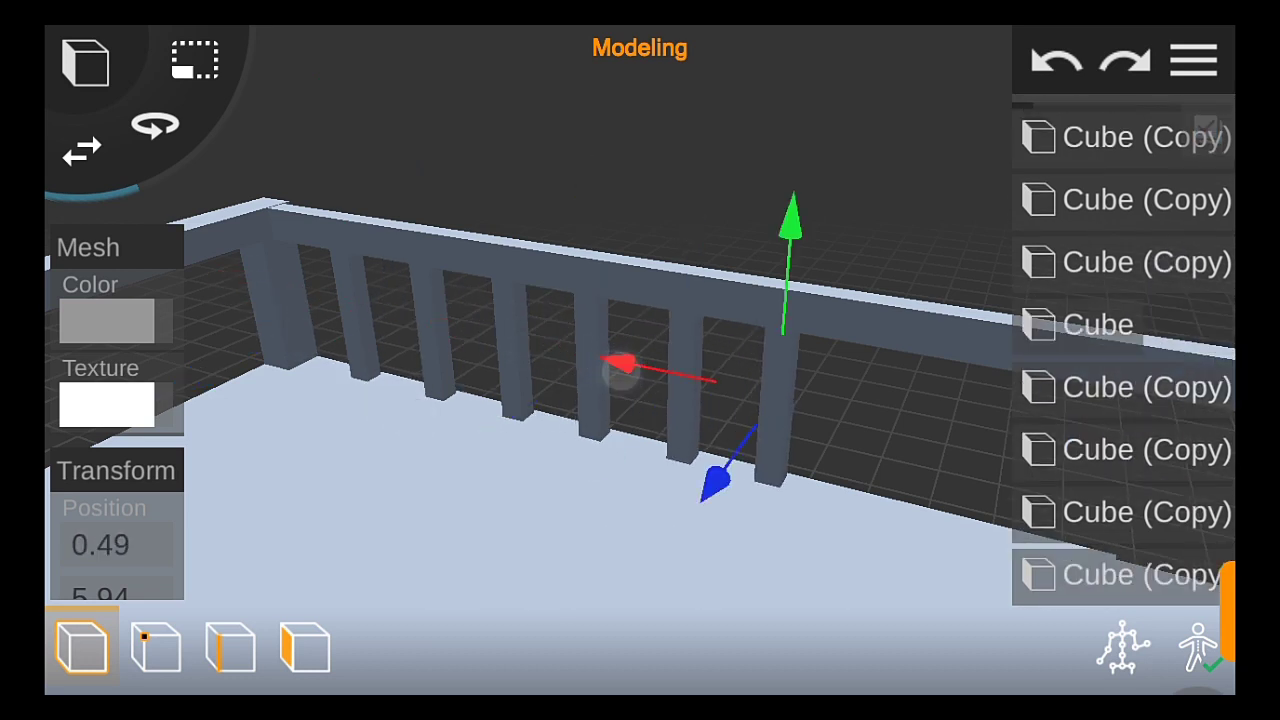
Set posts at 0.49 and -0.04 along the front railing
mouse_move(820, 197)
left_mouse_down()
mouse_move(954, 200)
mouse_move(1155, 487)
left_mouse_up()
left_click(1155, 495)
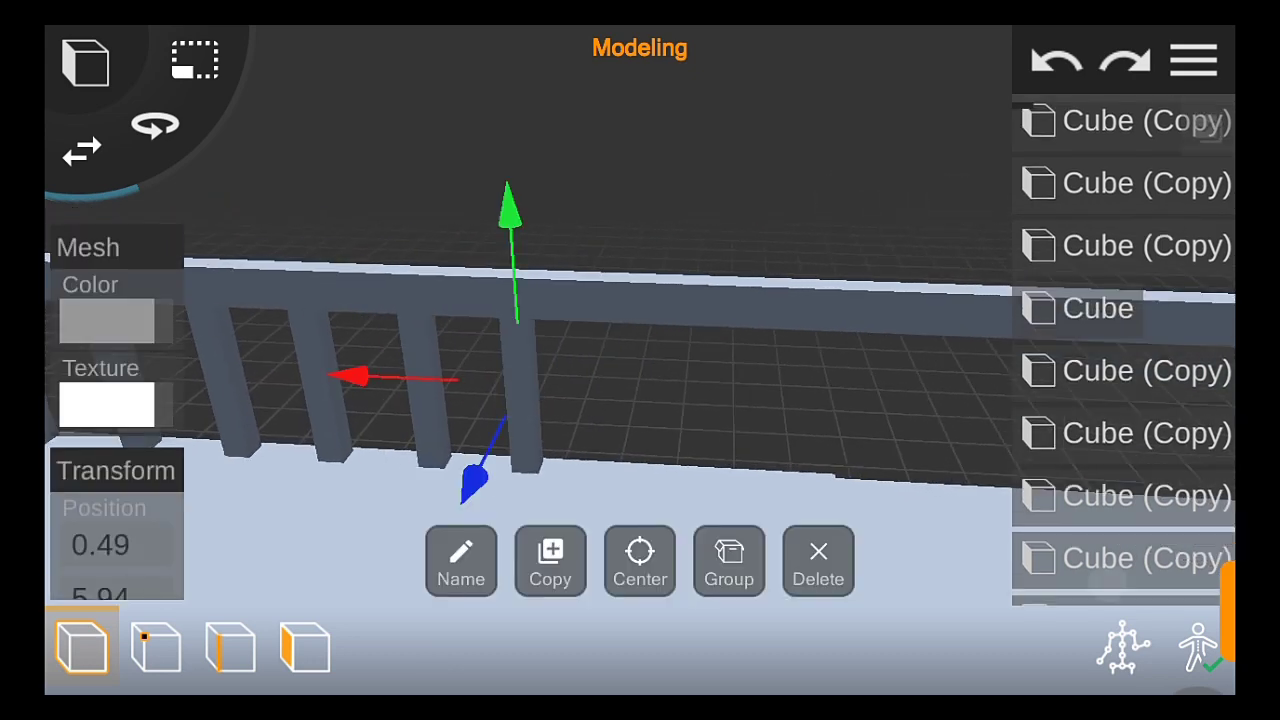
left_click(549, 560)
left_click_drag(366, 374, 463, 411)
mouse_move(1170, 335)
left_mouse_down()
mouse_move(1170, 275)
mouse_move(1170, 335)
left_mouse_up()
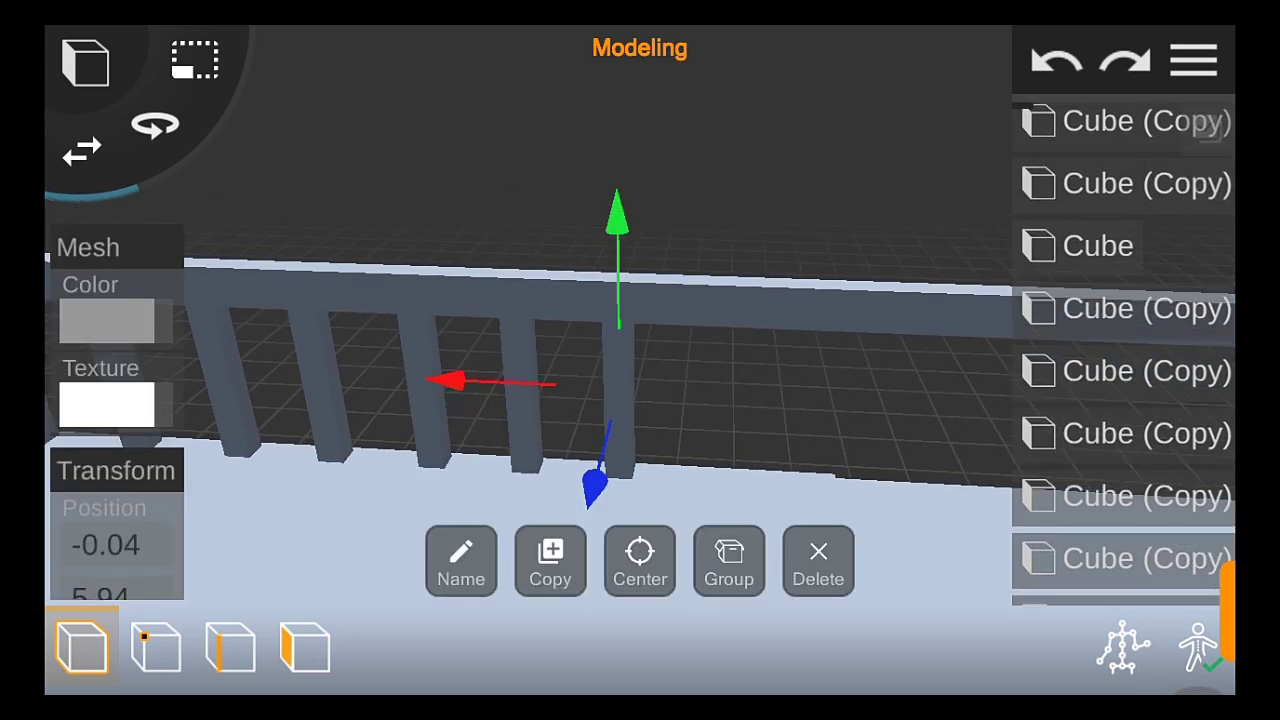
Move posts to -0.58 and -1.22, then clear the selection
left_click_drag(466, 371, 580, 372)
left_click_drag(1172, 360, 1172, 300)
left_click(1112, 576)
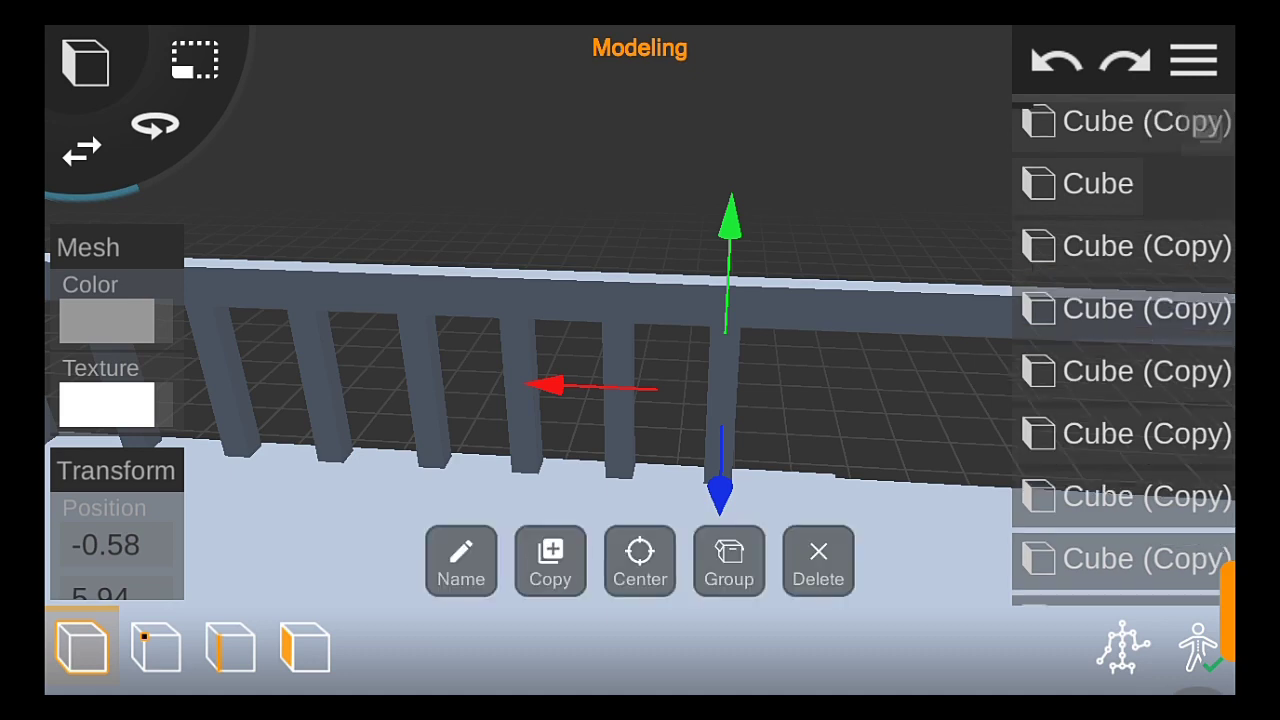
left_click_drag(600, 385, 685, 376)
left_click(347, 185)
Add a copied post at -1.77 along the railing
mouse_move(851, 478)
left_mouse_down()
mouse_move(763, 454)
mouse_move(789, 163)
left_mouse_up()
left_click_drag(259, 241, 229, 194)
left_click(350, 470)
left_click(1134, 406)
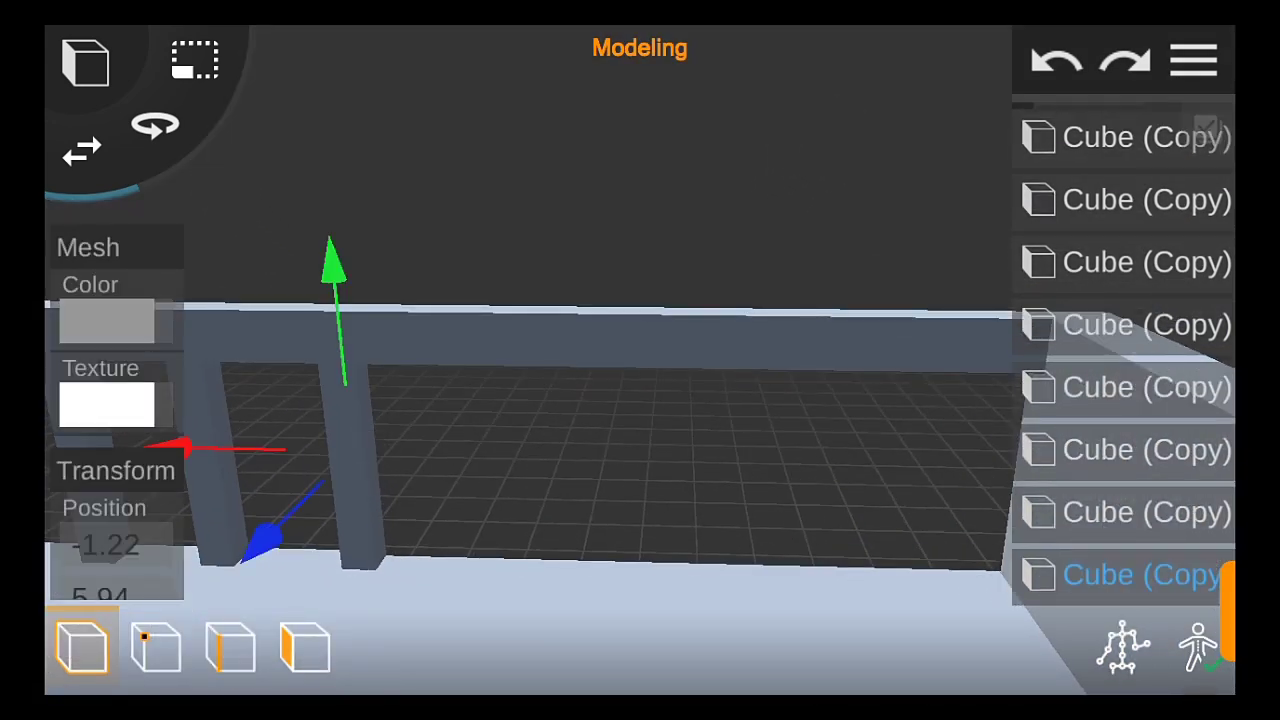
left_click(563, 578)
left_click_drag(329, 483, 374, 499)
Add further copied posts at -2.29, -2.84 and -3.36
left_click(1119, 436)
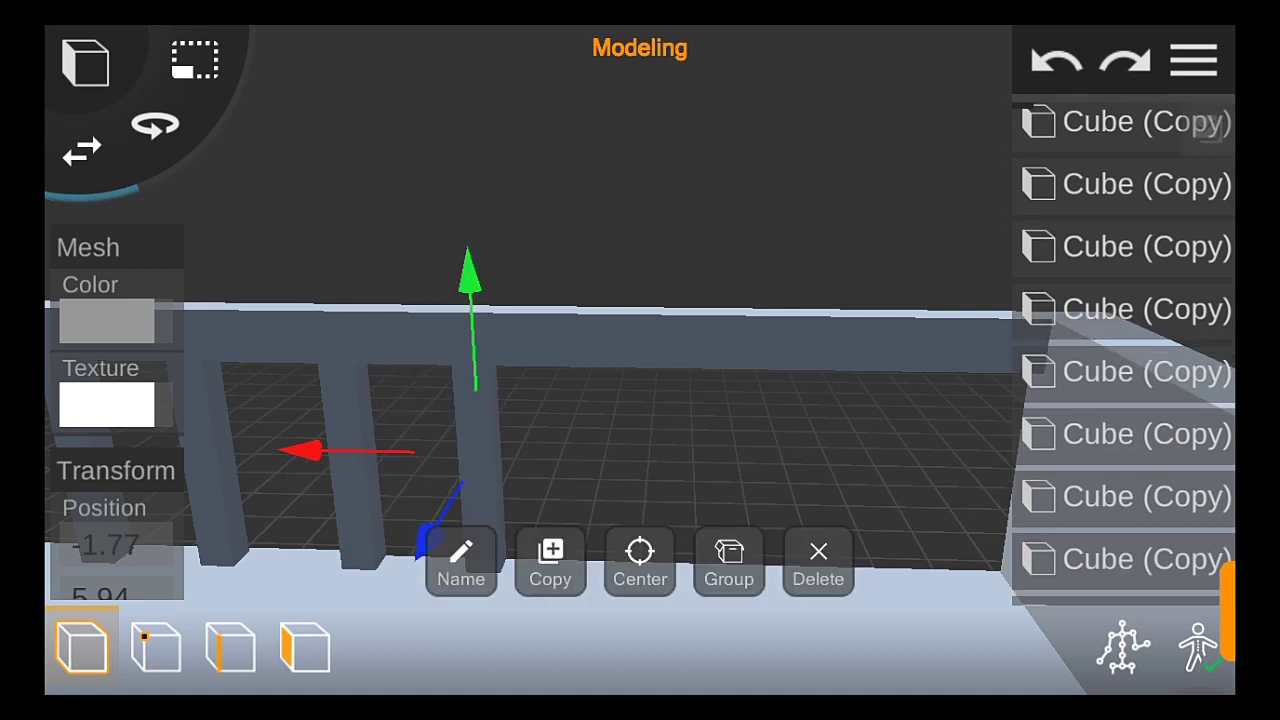
left_click(551, 558)
mouse_move(371, 432)
left_mouse_down()
mouse_move(474, 443)
mouse_move(566, 431)
left_mouse_up()
left_click(1118, 578)
left_click(551, 558)
left_click(1118, 560)
left_click(551, 558)
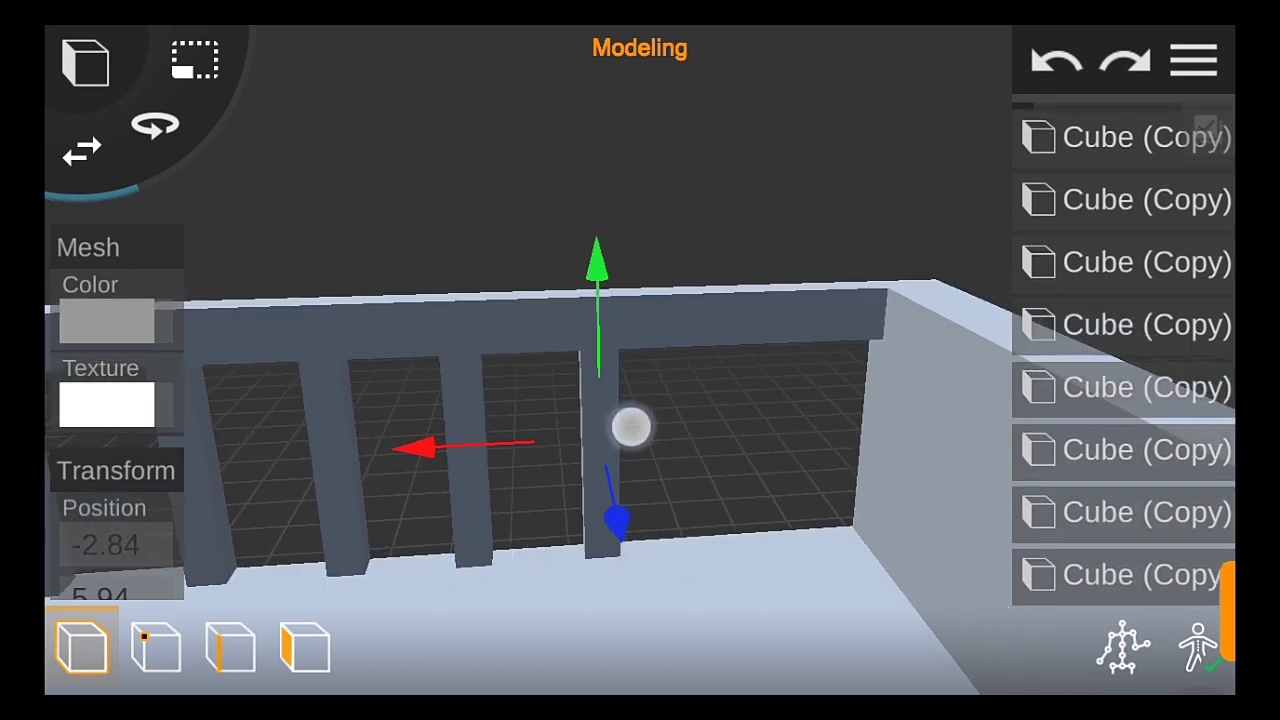
left_click_drag(480, 445, 600, 454)
Copy a balcony railing post and place the copy at 4.15
left_click_drag(403, 186, 534, 331)
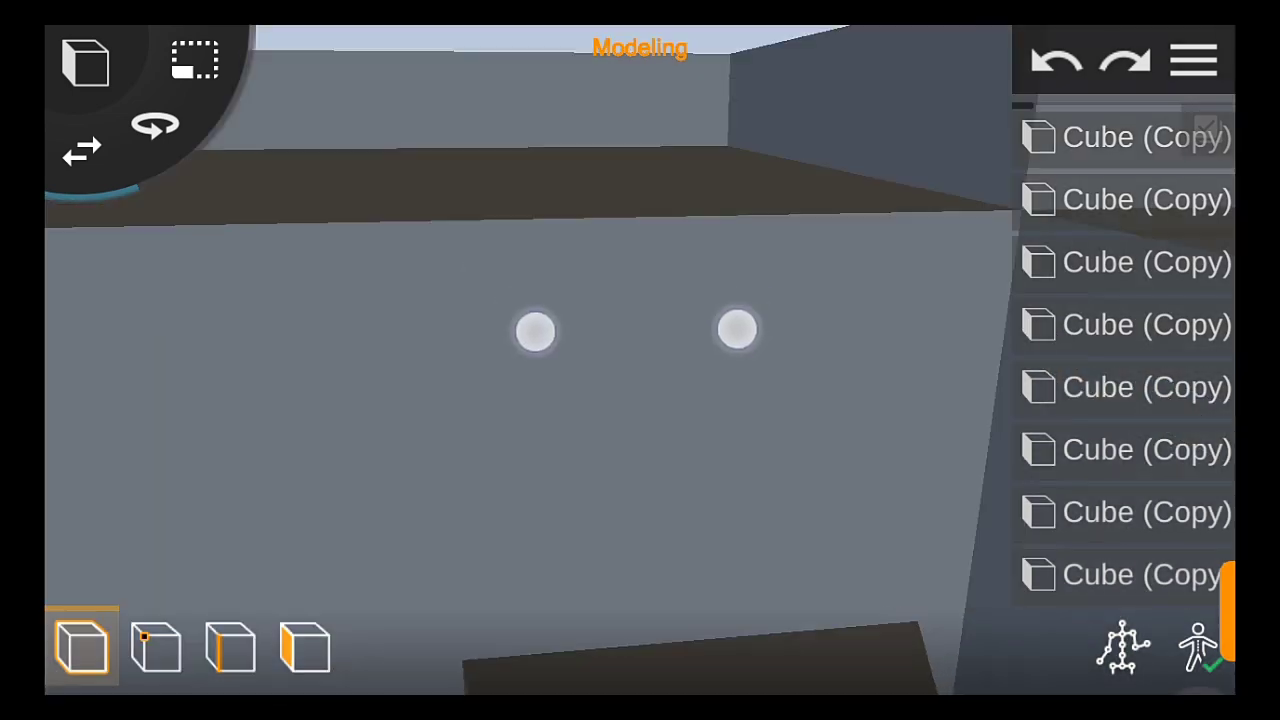
left_click_drag(477, 366, 1077, 346)
mouse_move(907, 215)
left_mouse_down()
mouse_move(823, 191)
mouse_move(866, 186)
mouse_move(620, 174)
mouse_move(793, 446)
mouse_move(789, 471)
mouse_move(337, 477)
left_mouse_up()
left_click(337, 477)
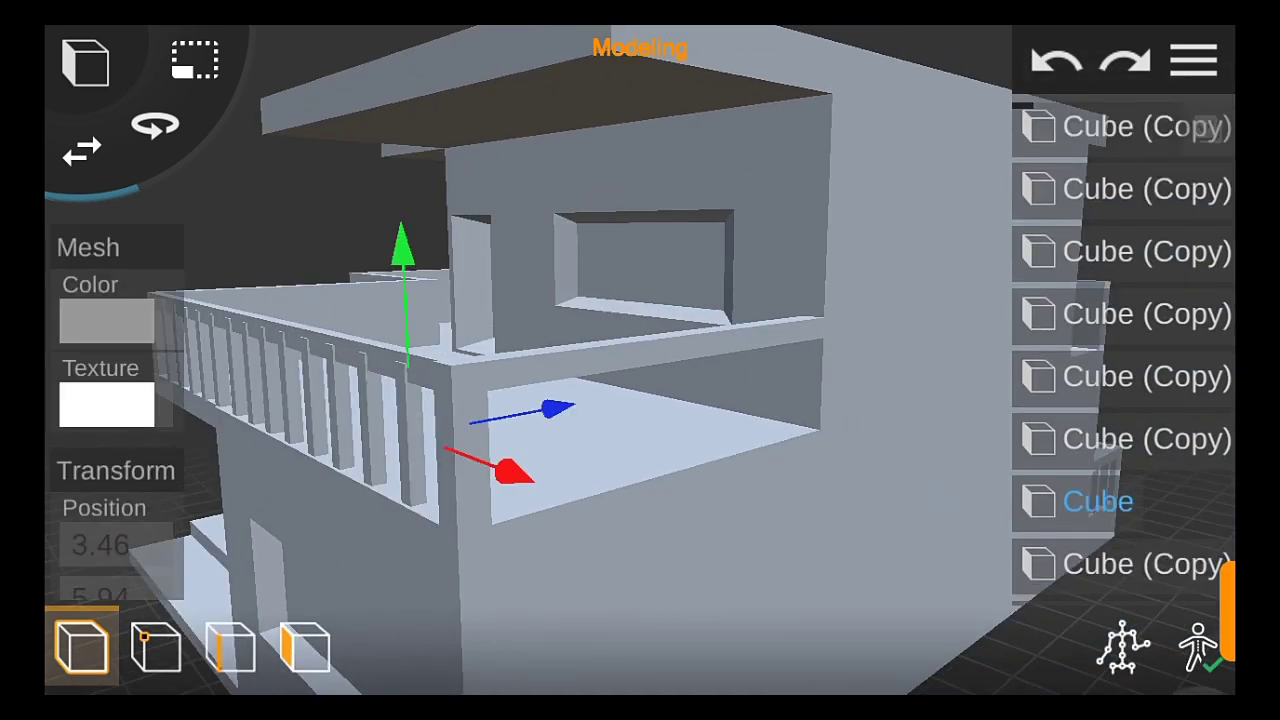
left_click(551, 560)
mouse_move(515, 472)
left_mouse_down()
mouse_move(569, 503)
mouse_move(635, 430)
left_mouse_up()
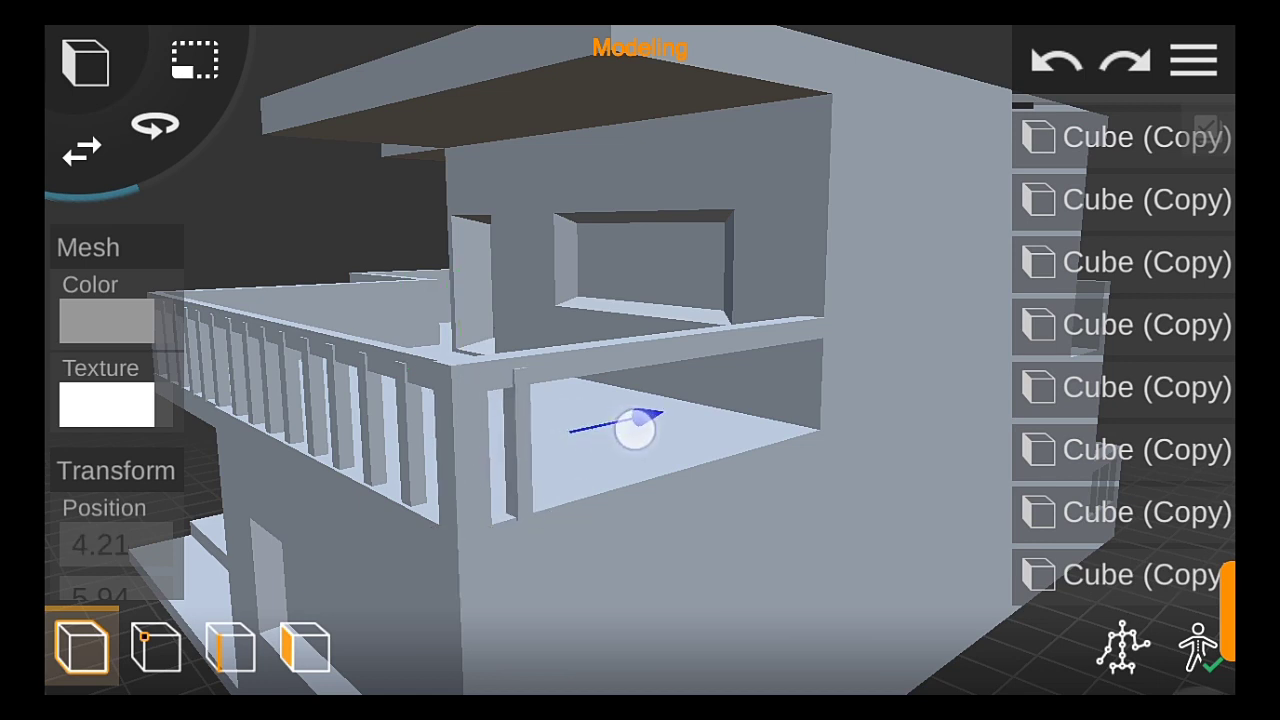
left_click_drag(645, 484, 641, 476)
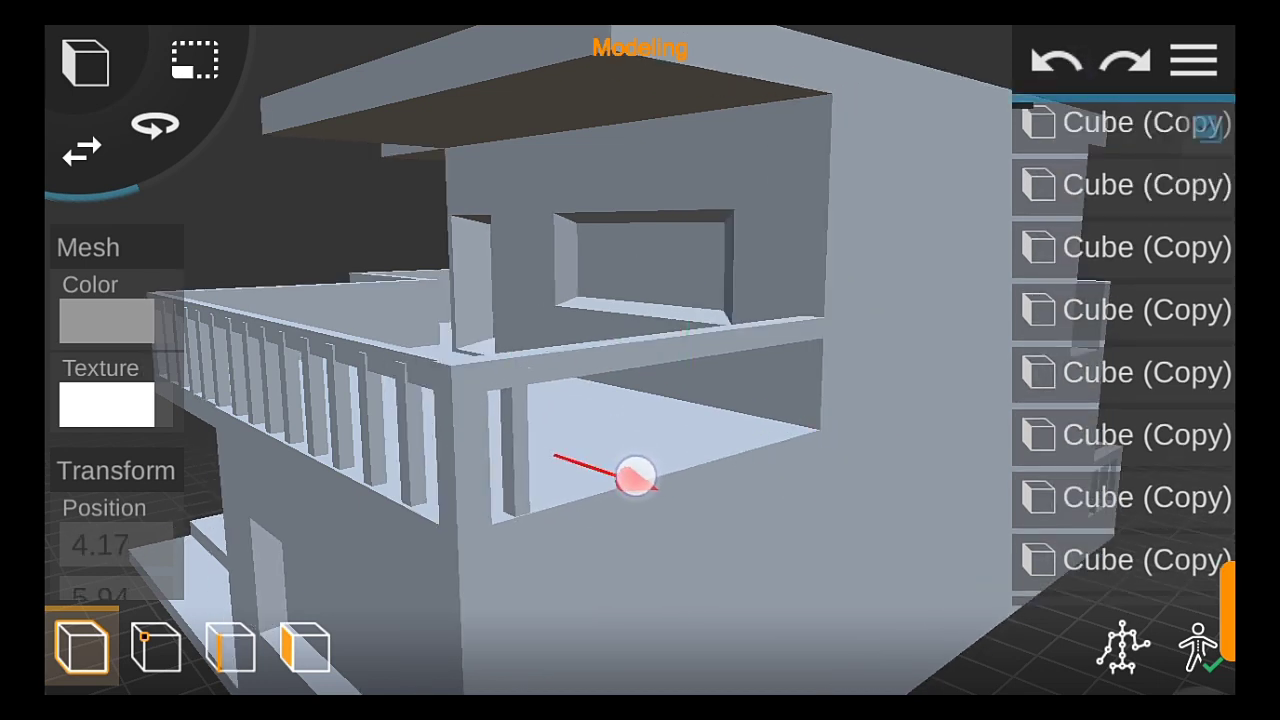
Copy two more posts along the balcony's side railing
left_click_drag(400, 450, 600, 450)
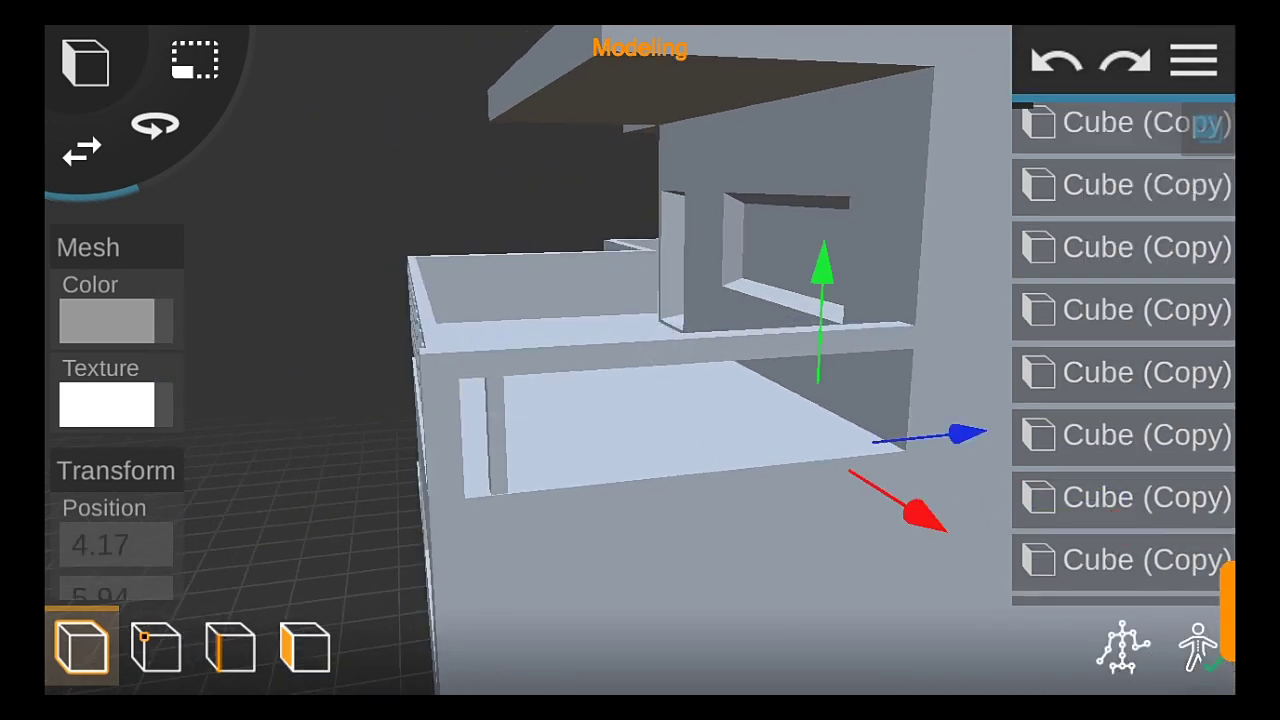
left_click(1146, 575)
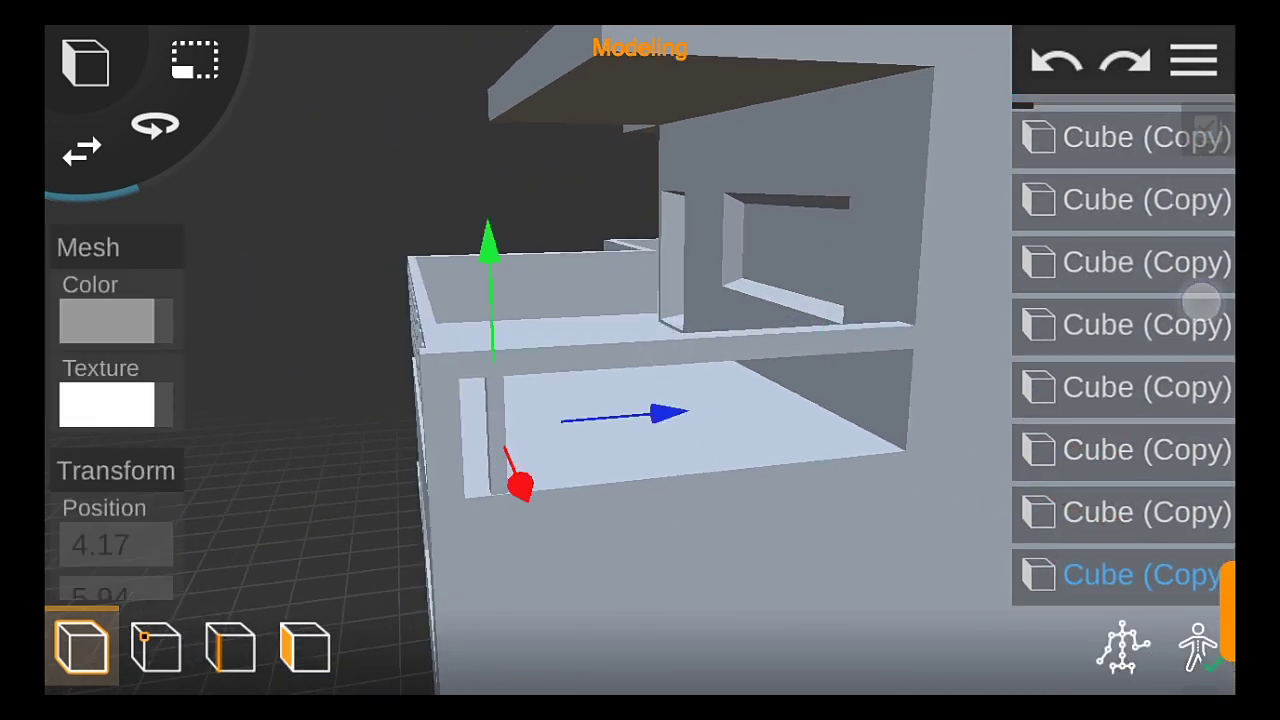
left_click(1130, 569)
left_click(531, 579)
mouse_move(626, 394)
left_mouse_down()
mouse_move(677, 413)
mouse_move(780, 404)
left_mouse_up()
left_click(1130, 575)
left_click(546, 560)
left_click_drag(1143, 294, 1143, 320)
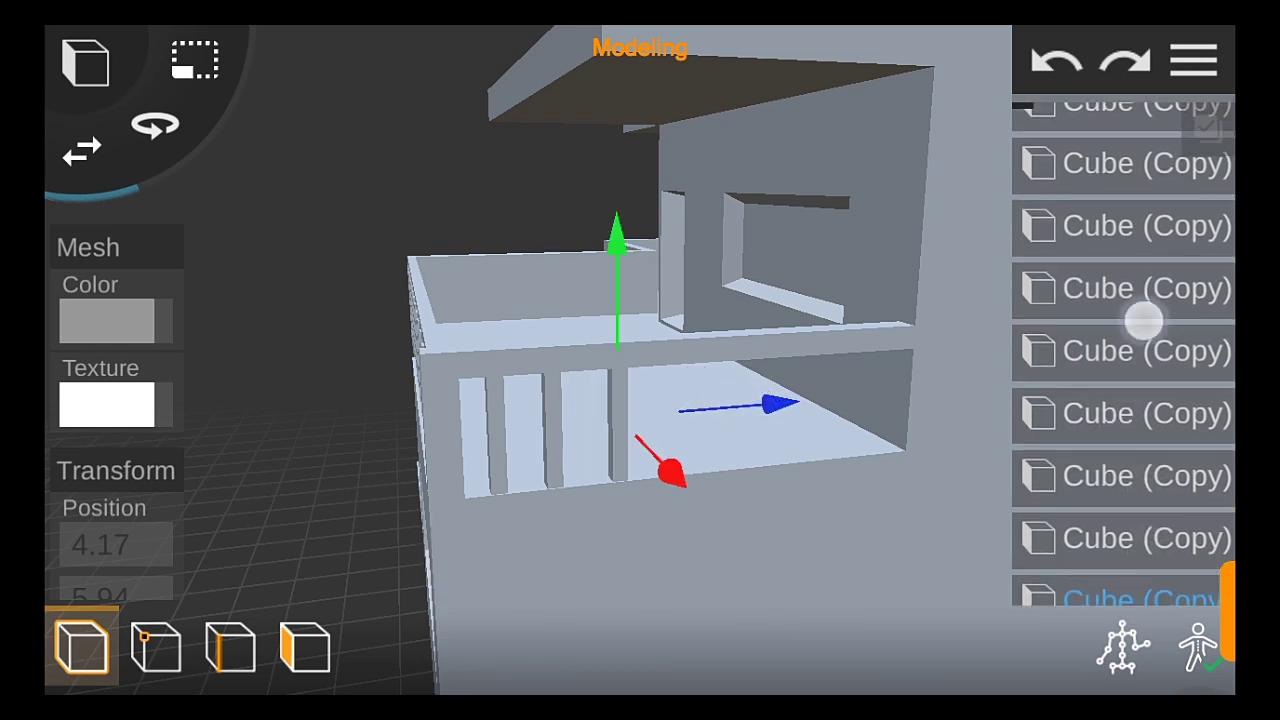
Add further post copies to finish the side railing's balusters
left_click(1130, 595)
left_click(551, 560)
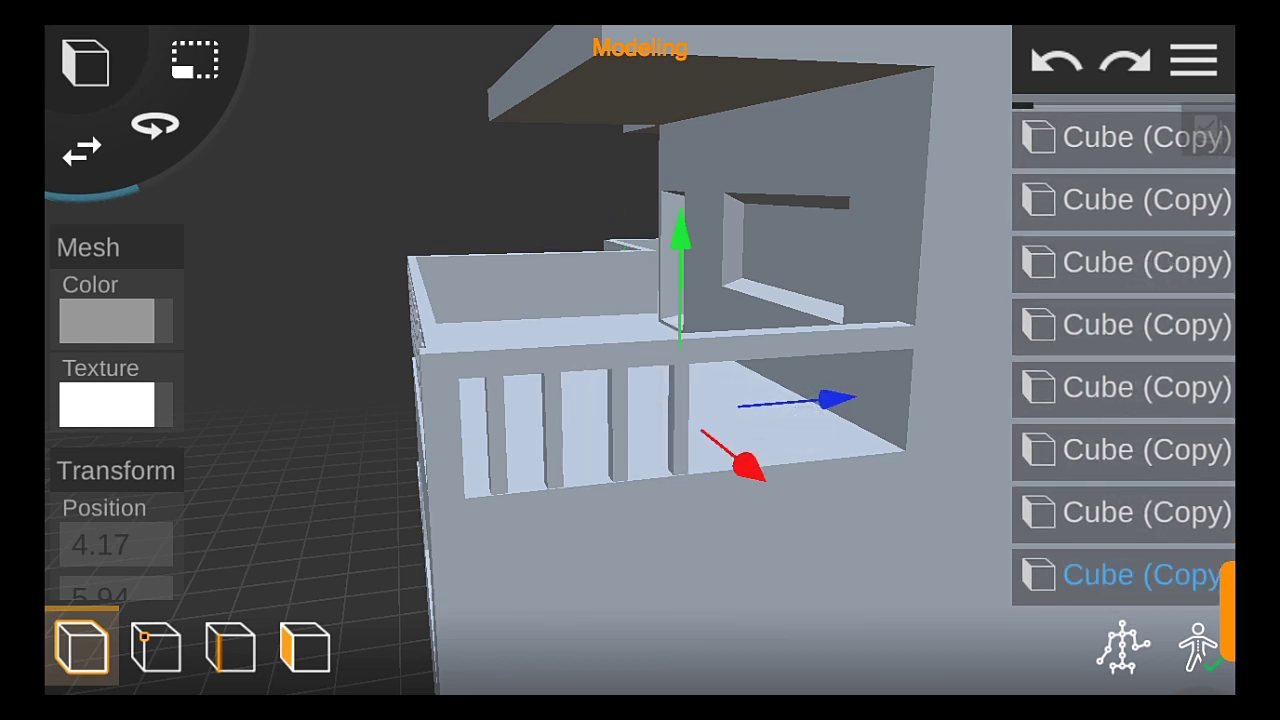
left_click(1130, 575)
left_click(557, 571)
left_click_drag(812, 401, 1003, 415)
left_click(1136, 580)
left_click(551, 560)
left_click(1121, 580)
left_click(551, 562)
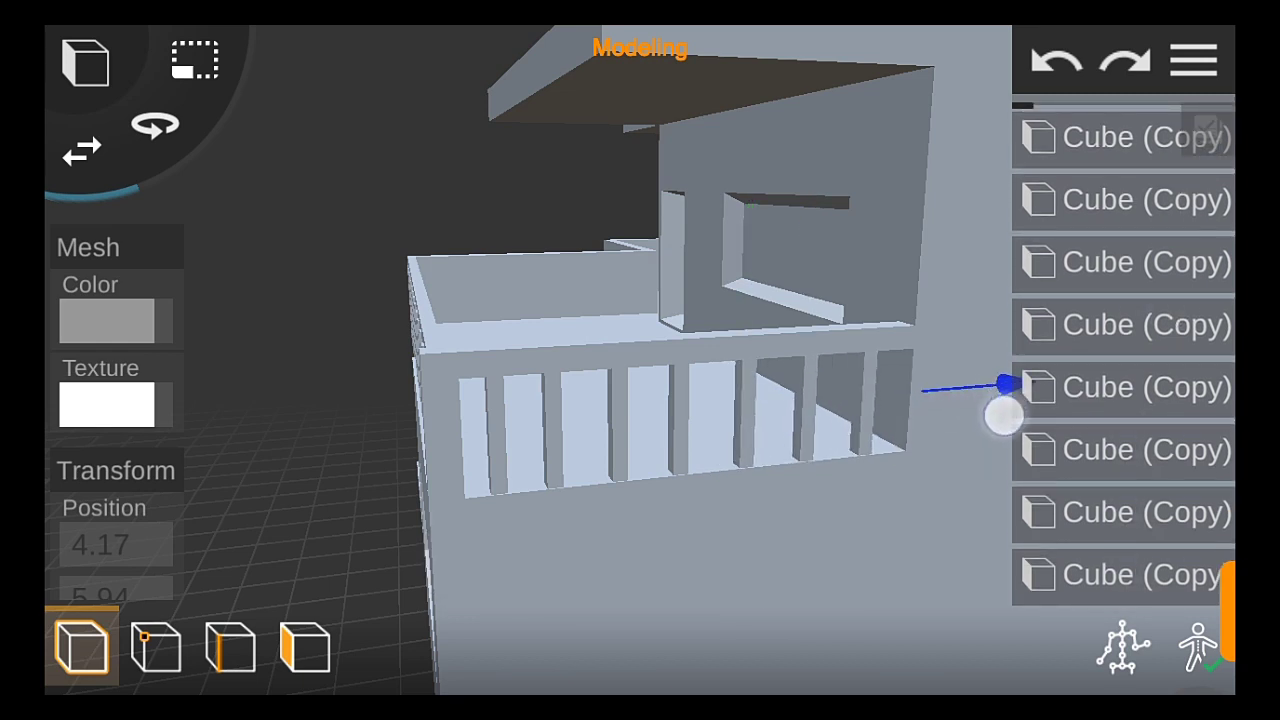
scroll(560, 495, "down", 5)
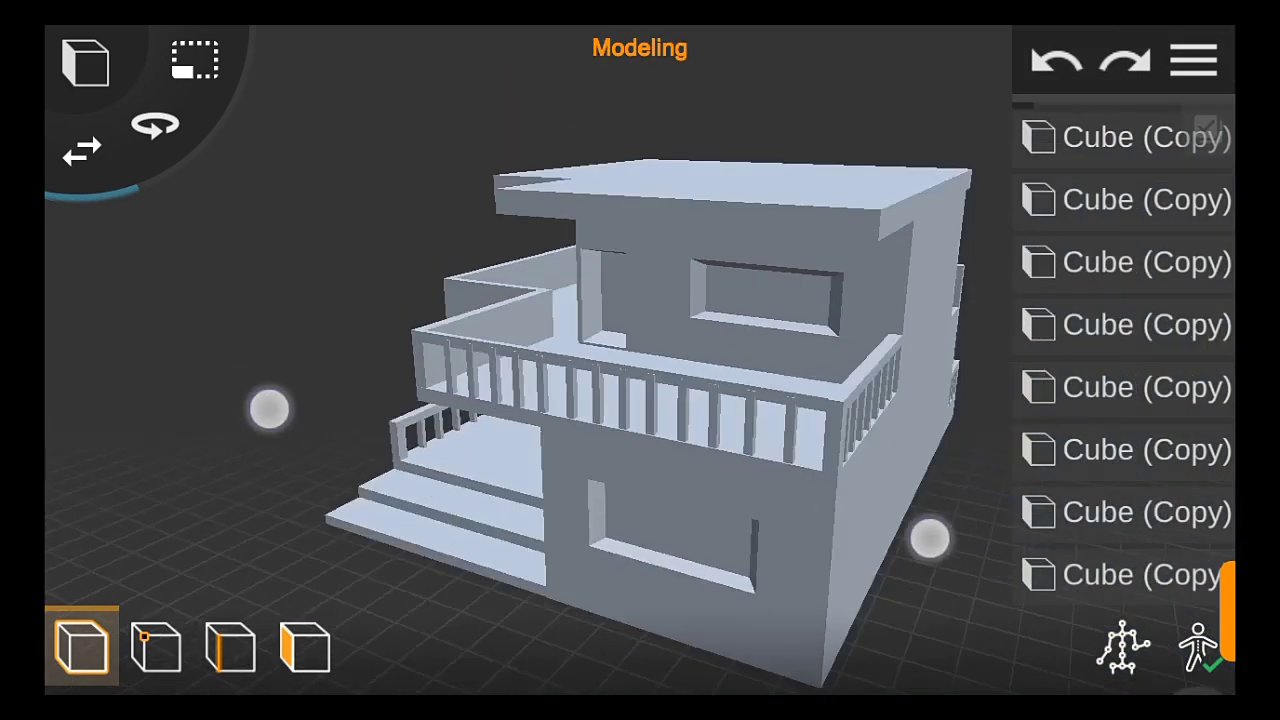
With the whole house in view, switch to object mode and select all parts as one mesh
mouse_move(929, 534)
left_mouse_down()
mouse_move(1038, 540)
mouse_move(974, 278)
mouse_move(1011, 217)
left_mouse_up()
left_click(305, 648)
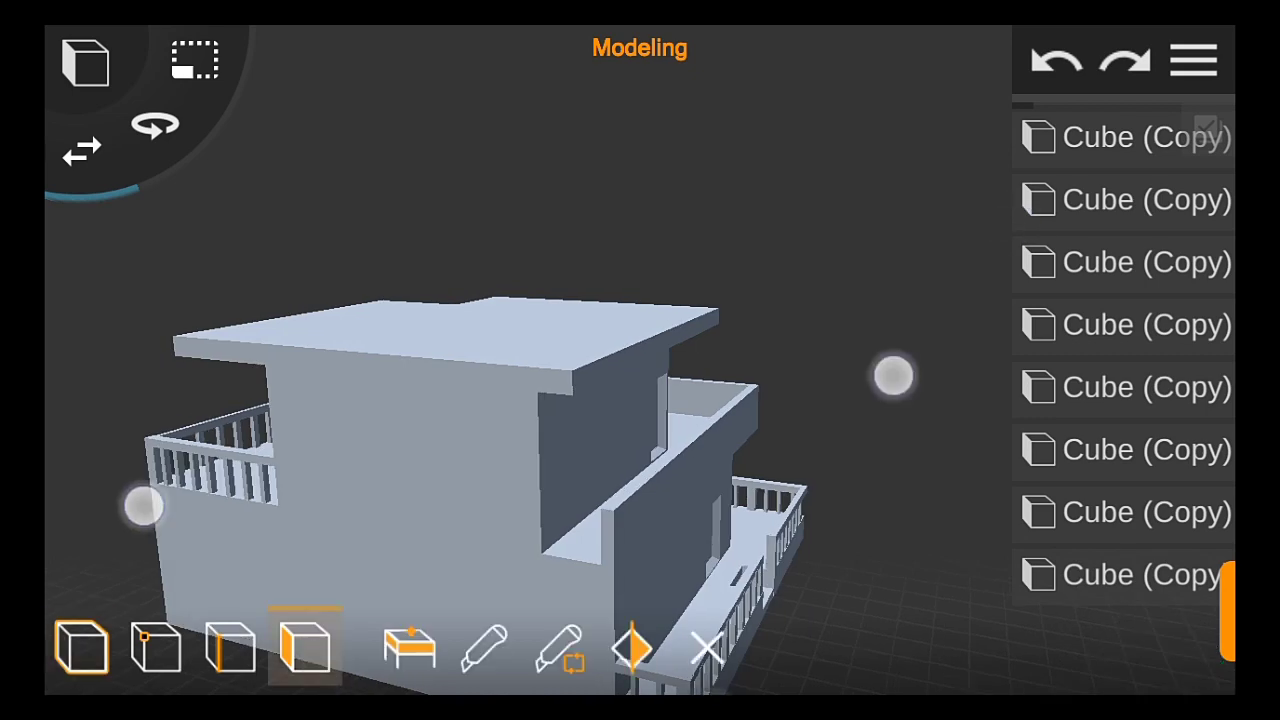
left_click(558, 648)
mouse_move(1006, 543)
left_mouse_down()
mouse_move(1032, 422)
mouse_move(1056, 407)
left_mouse_up()
Push the front and right boxes back into the ground-floor side wall as recessed windows
left_click(694, 493)
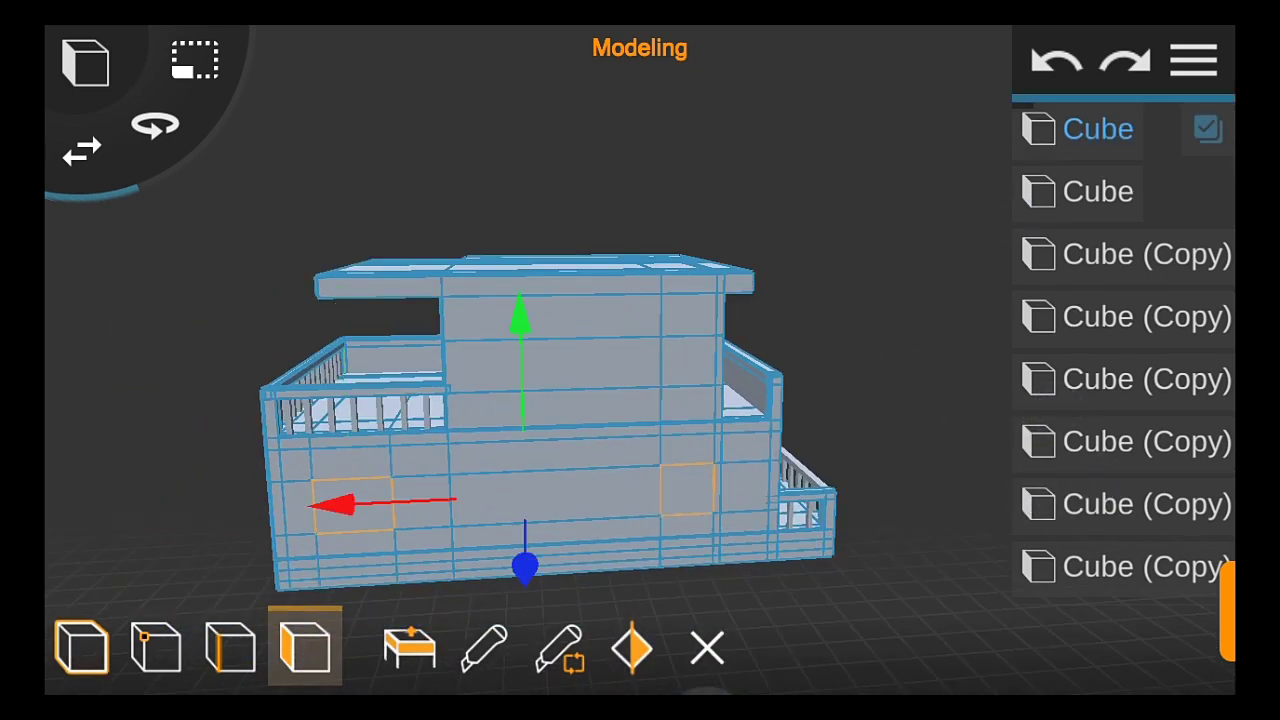
mouse_move(950, 589)
left_mouse_down()
mouse_move(663, 557)
mouse_move(716, 589)
left_mouse_up()
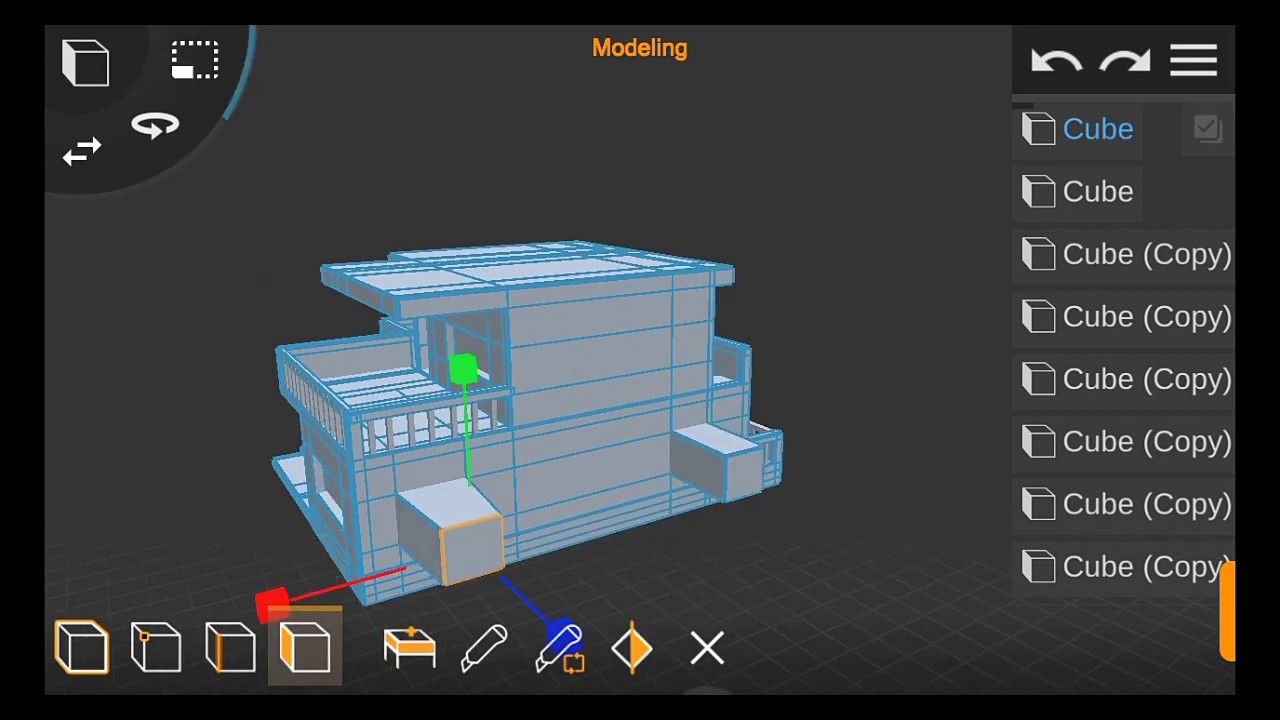
left_click_drag(82, 150, 60, 145)
left_click_drag(520, 490, 475, 458)
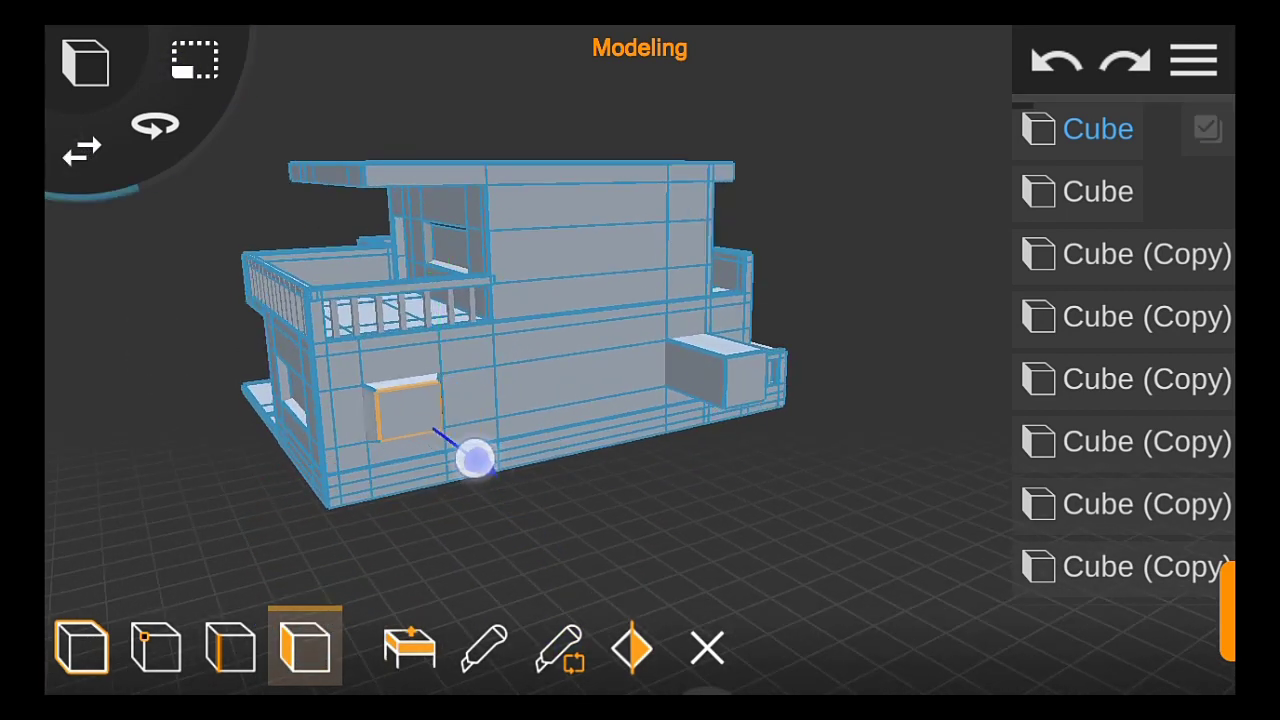
left_click(745, 376)
left_click(195, 60)
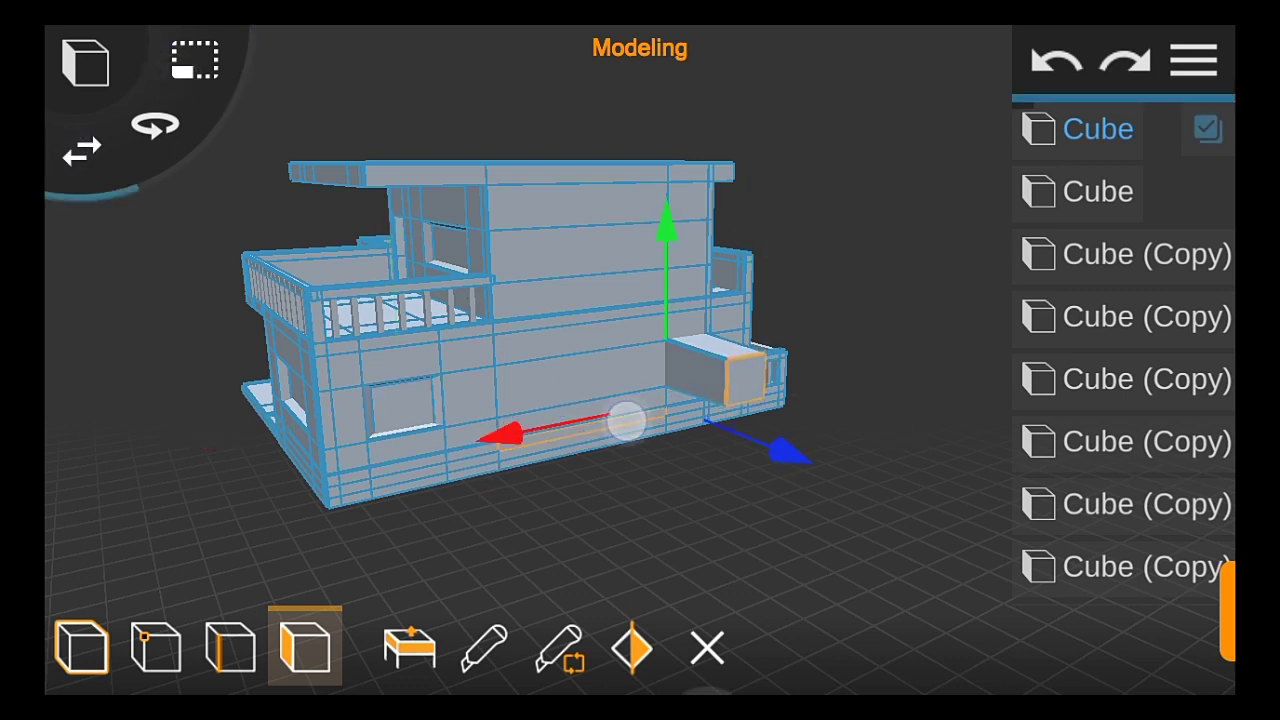
left_click_drag(820, 418, 776, 408)
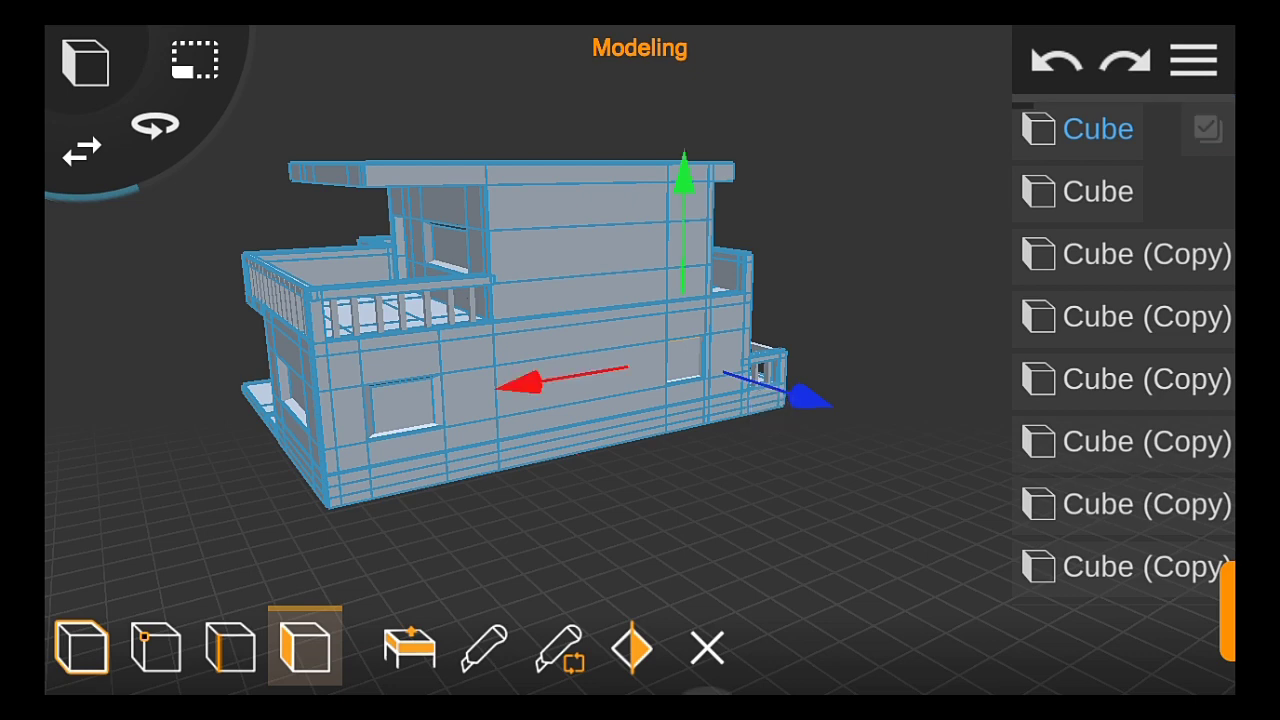
left_click(82, 645)
left_click(305, 645)
scroll(525, 465, "up", 3)
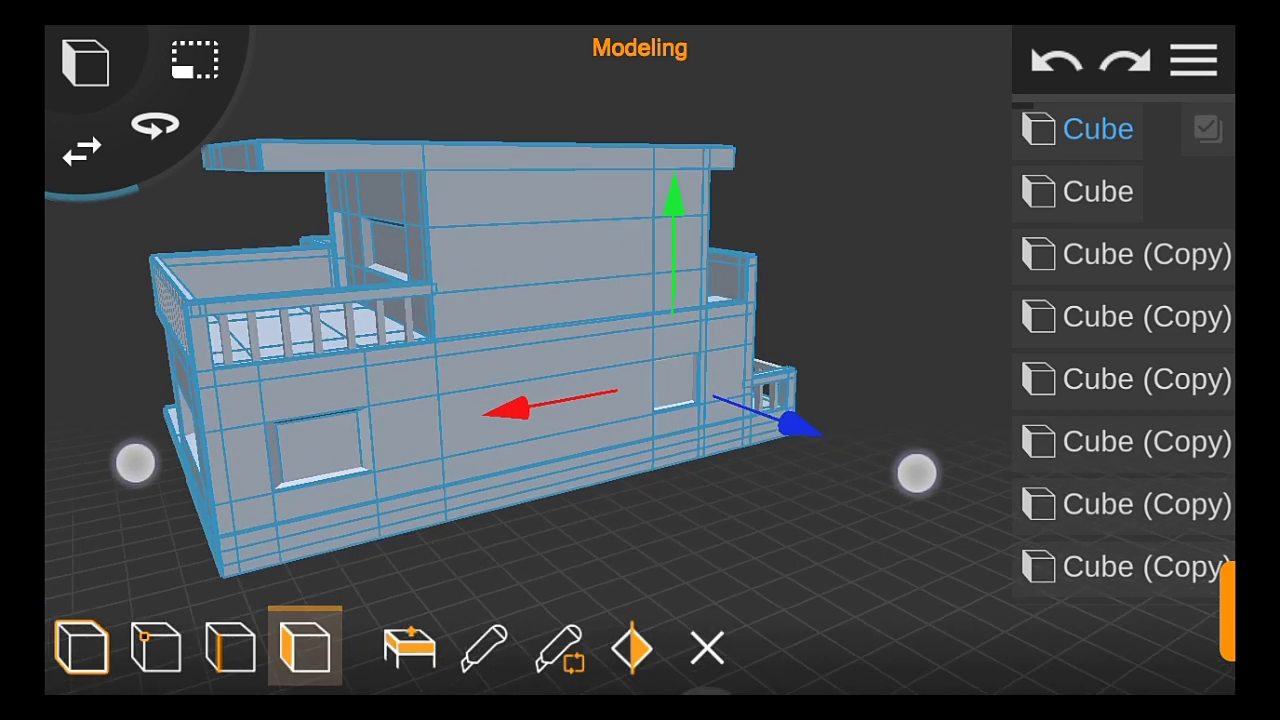
Loop-cut the upper-floor wall face twice to create a new panel
left_click(533, 251)
left_click(558, 648)
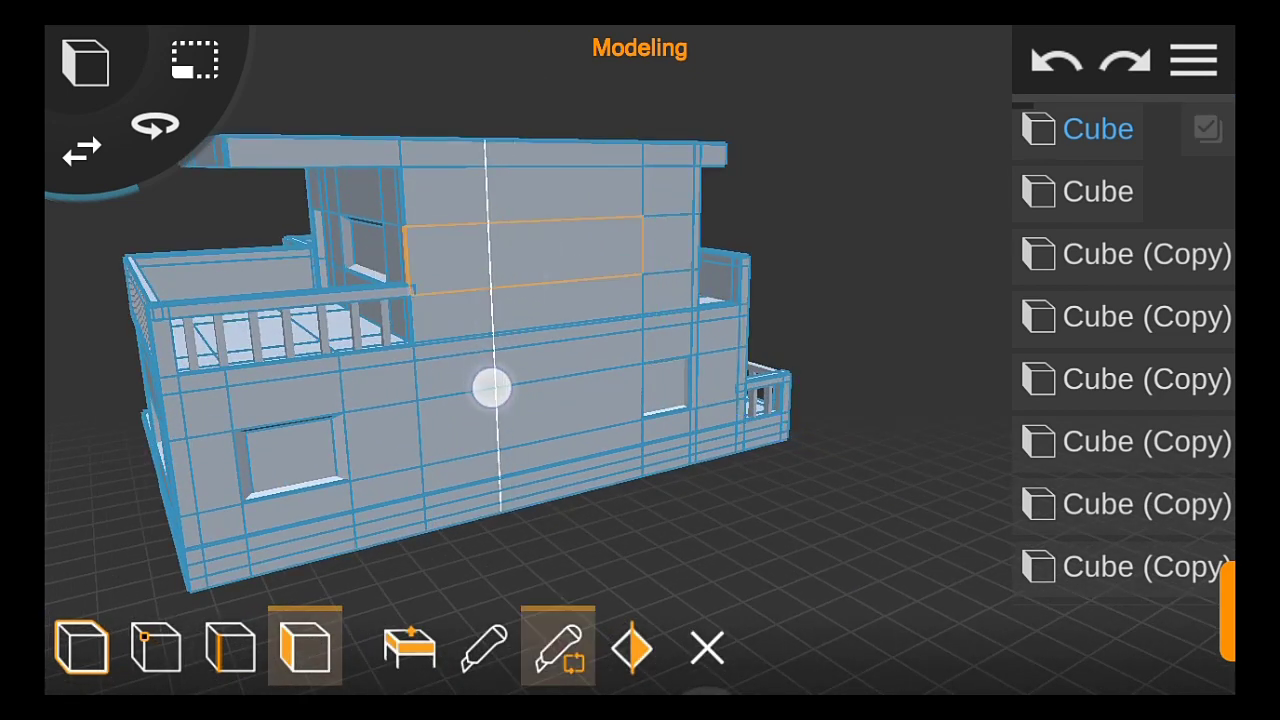
left_click(491, 388)
left_click(558, 648)
left_click(591, 343)
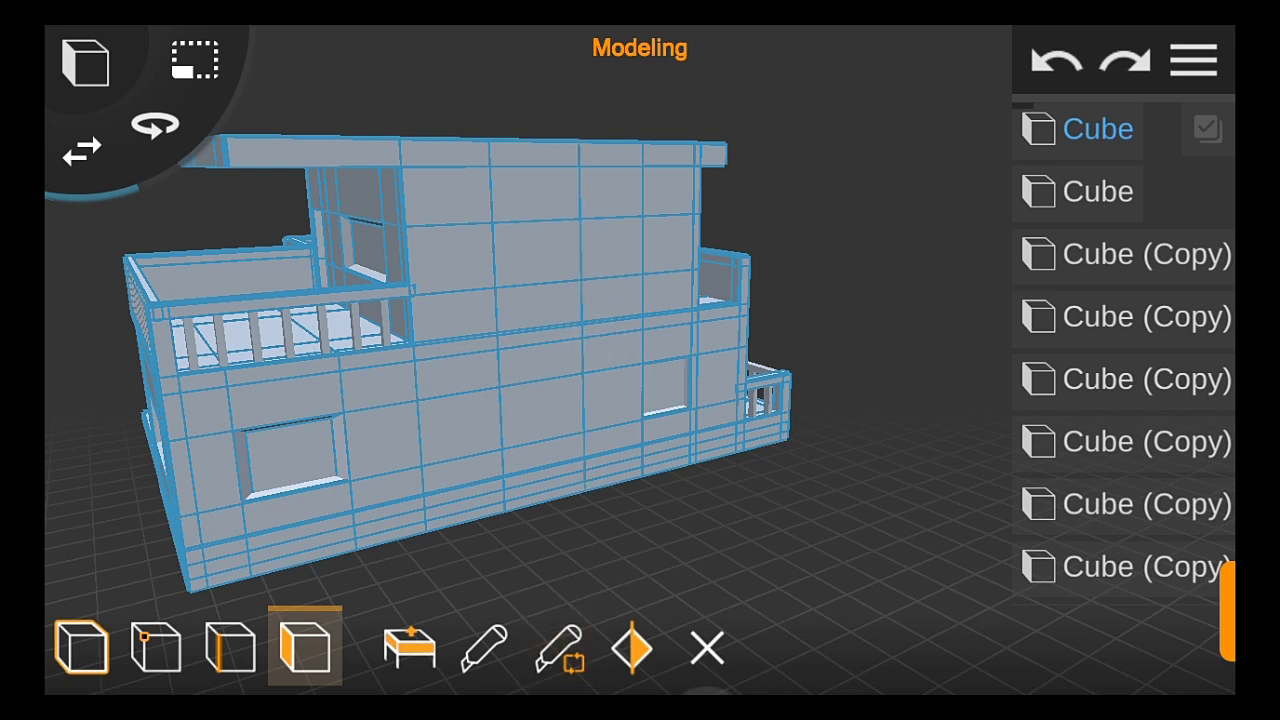
Extrude the new panel and push it back into the wall as an inset window
left_click(409, 648)
left_click_drag(694, 297, 725, 288)
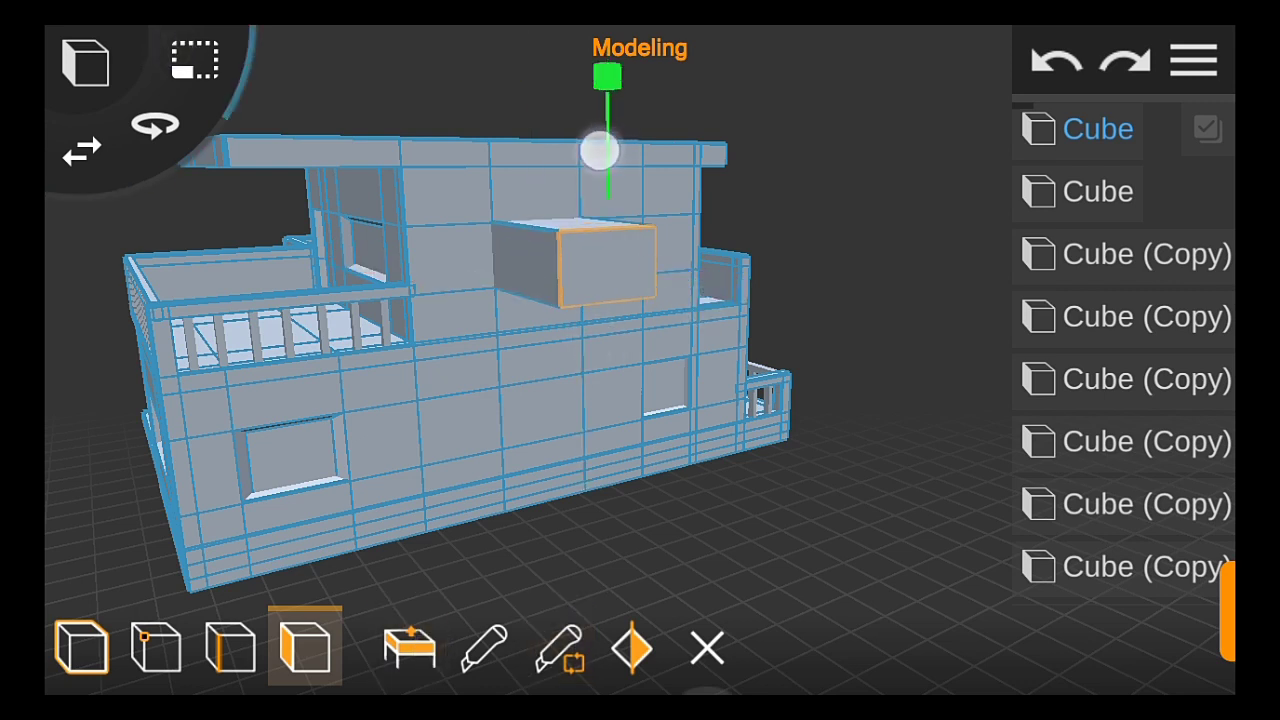
left_click_drag(434, 277, 491, 277)
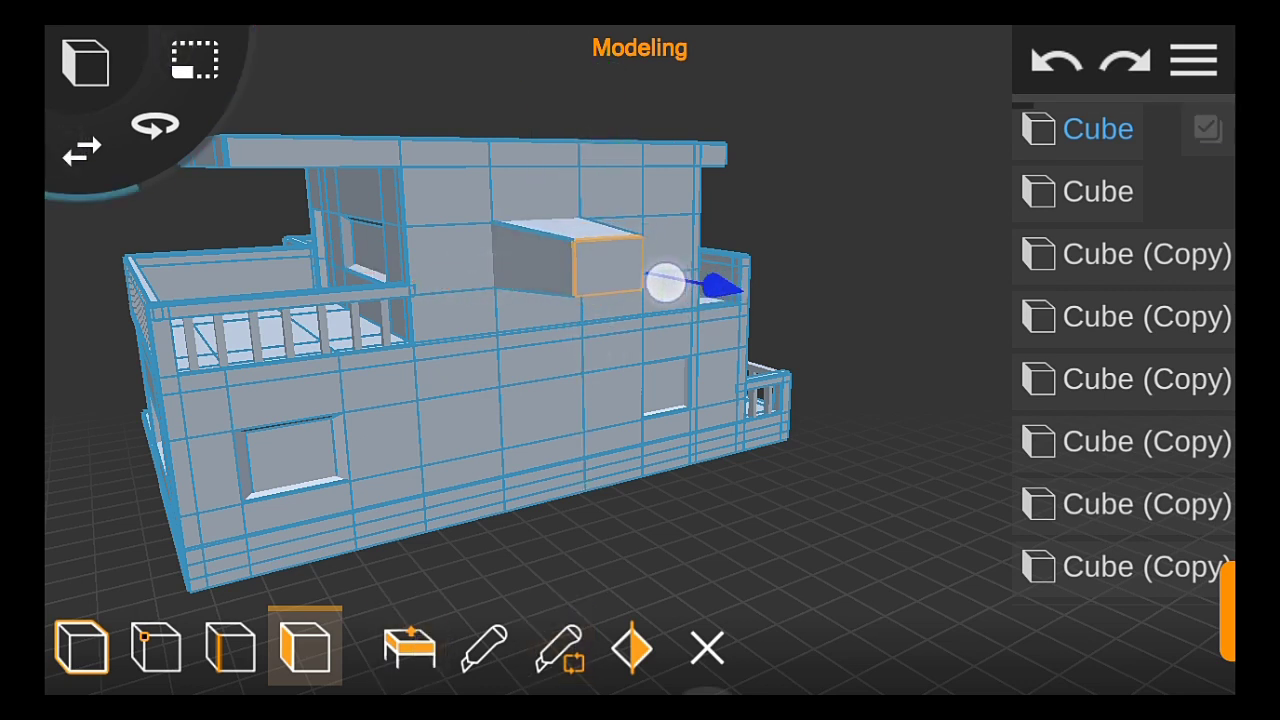
left_click_drag(722, 288, 652, 273)
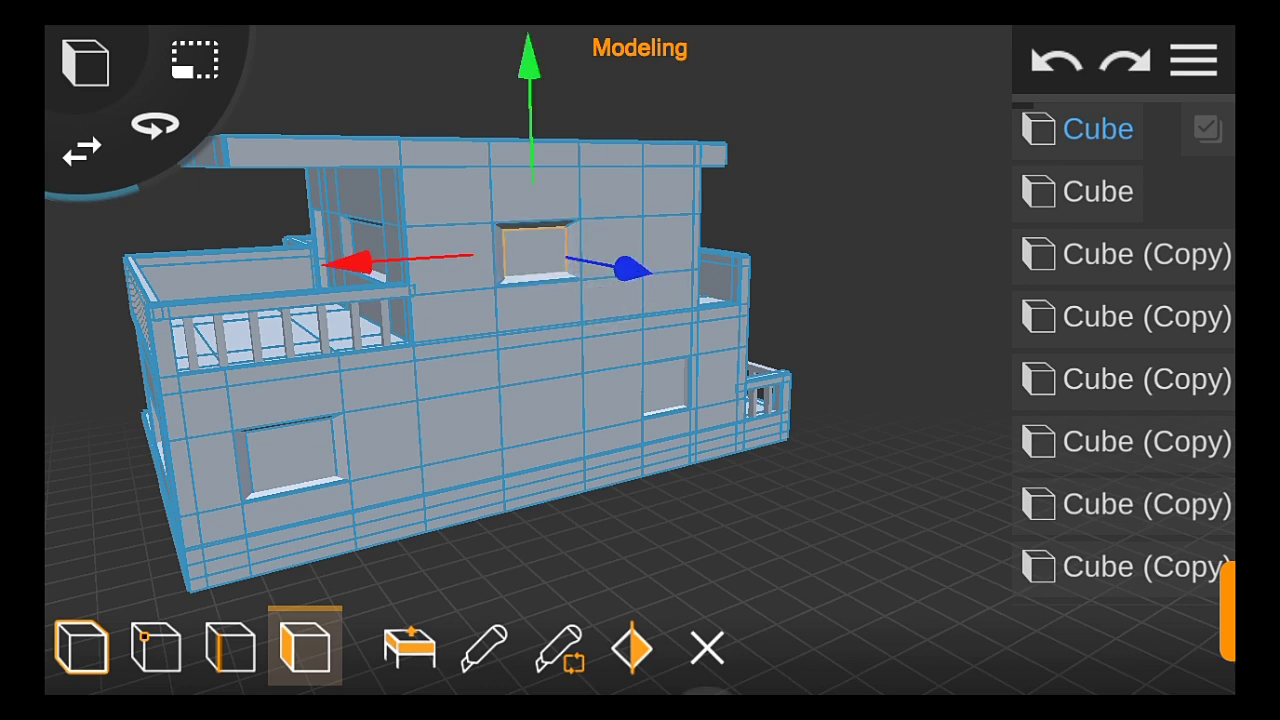
left_click(82, 648)
left_click_drag(897, 474, 766, 497)
In face mode, select the balcony's narrow vertical and top faces, then view the whole house
scroll(522, 446, "up", 5)
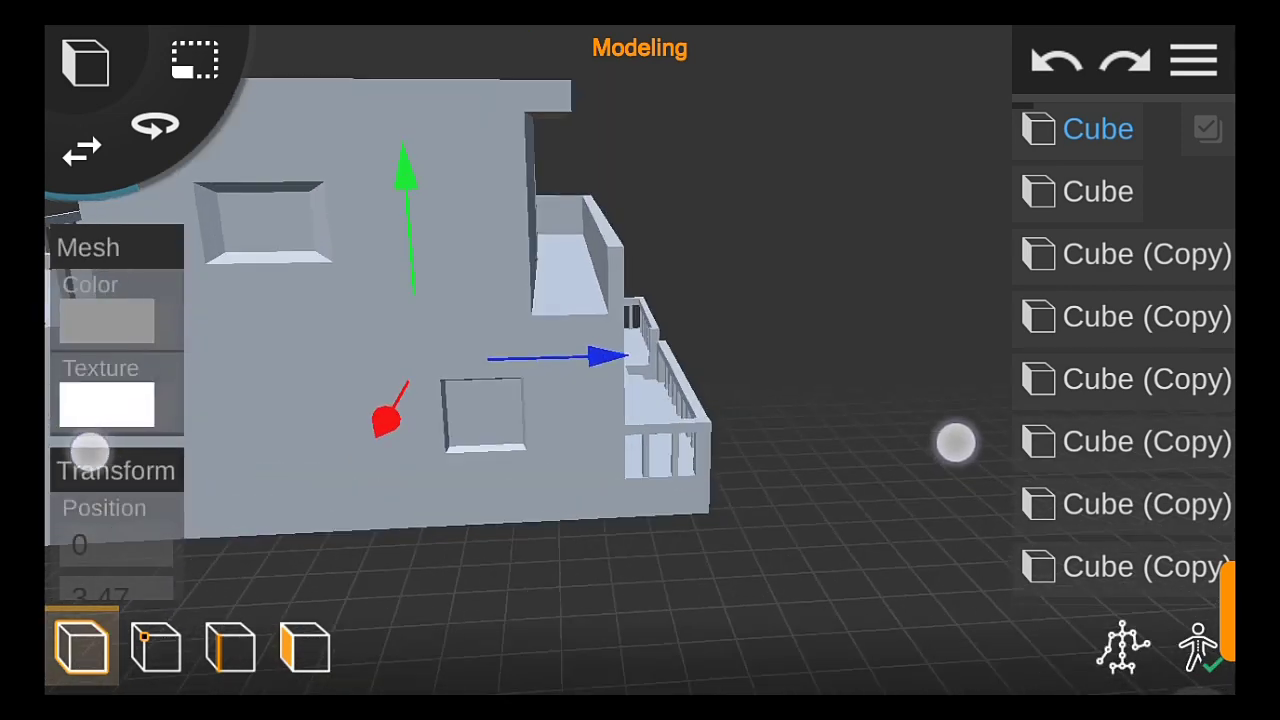
scroll(522, 446, "up", 3)
left_click(305, 648)
left_click_drag(880, 420, 971, 417)
left_click(668, 440)
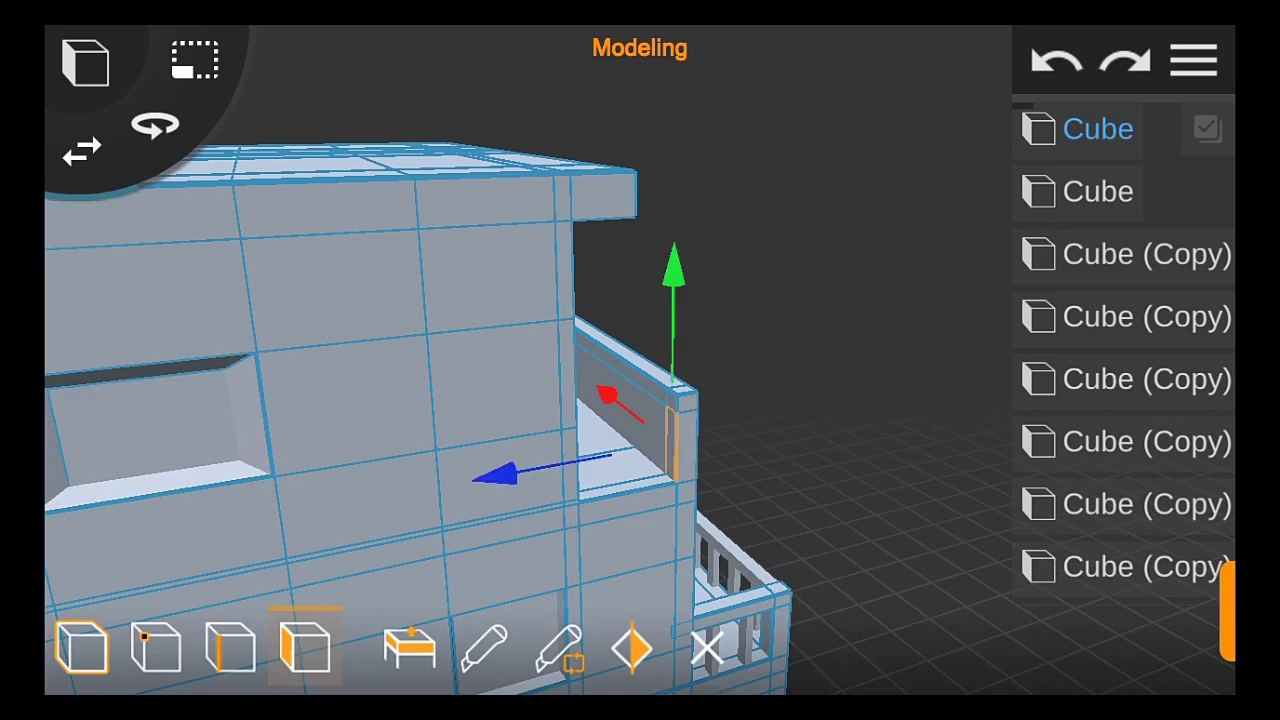
left_click(672, 400)
left_click(666, 440)
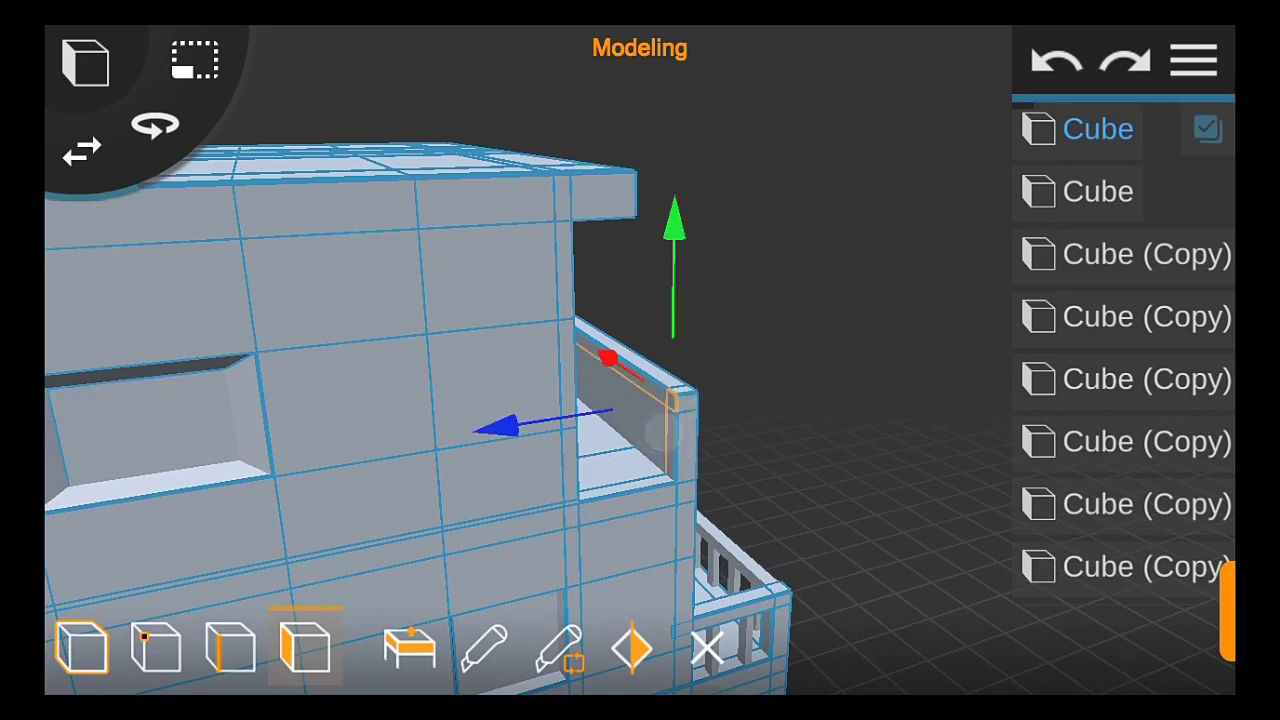
left_click_drag(926, 466, 360, 451)
scroll(550, 455, "down", 5)
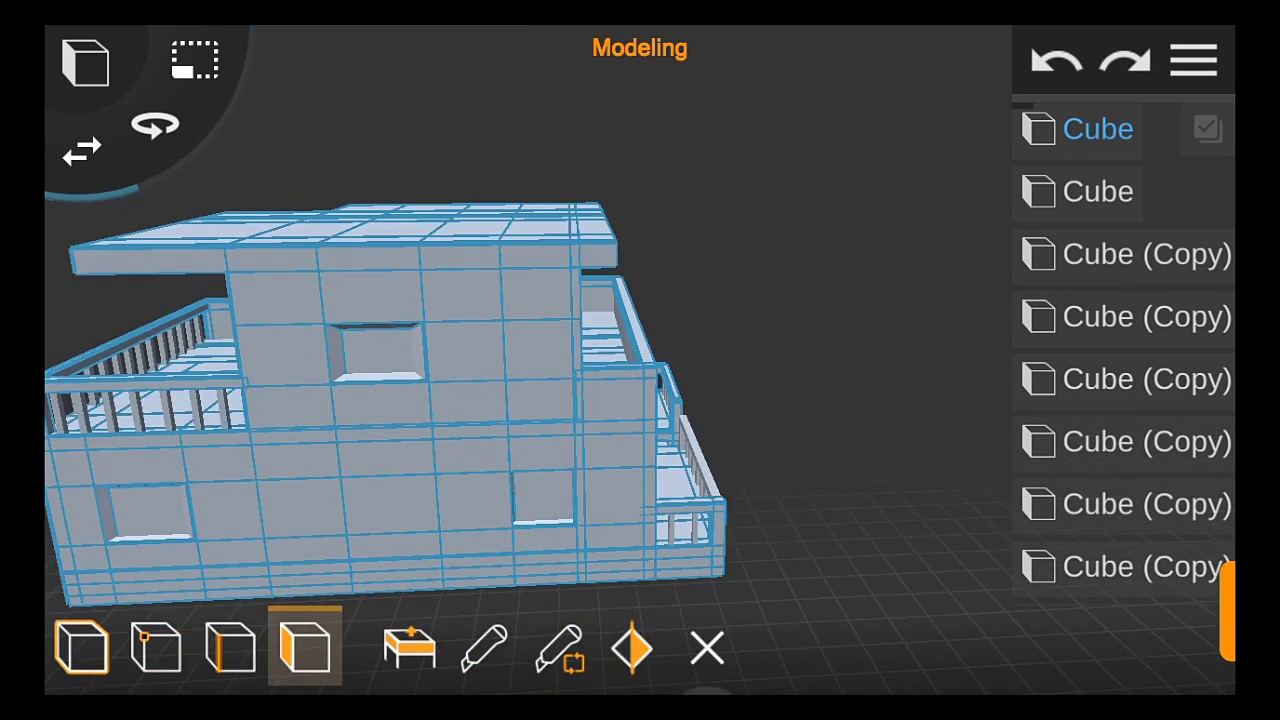
mouse_move(843, 414)
left_mouse_down()
mouse_move(800, 394)
mouse_move(157, 471)
left_mouse_up()
Extrude the ground-floor front wall panel and push it back as an inset window
left_click(305, 648)
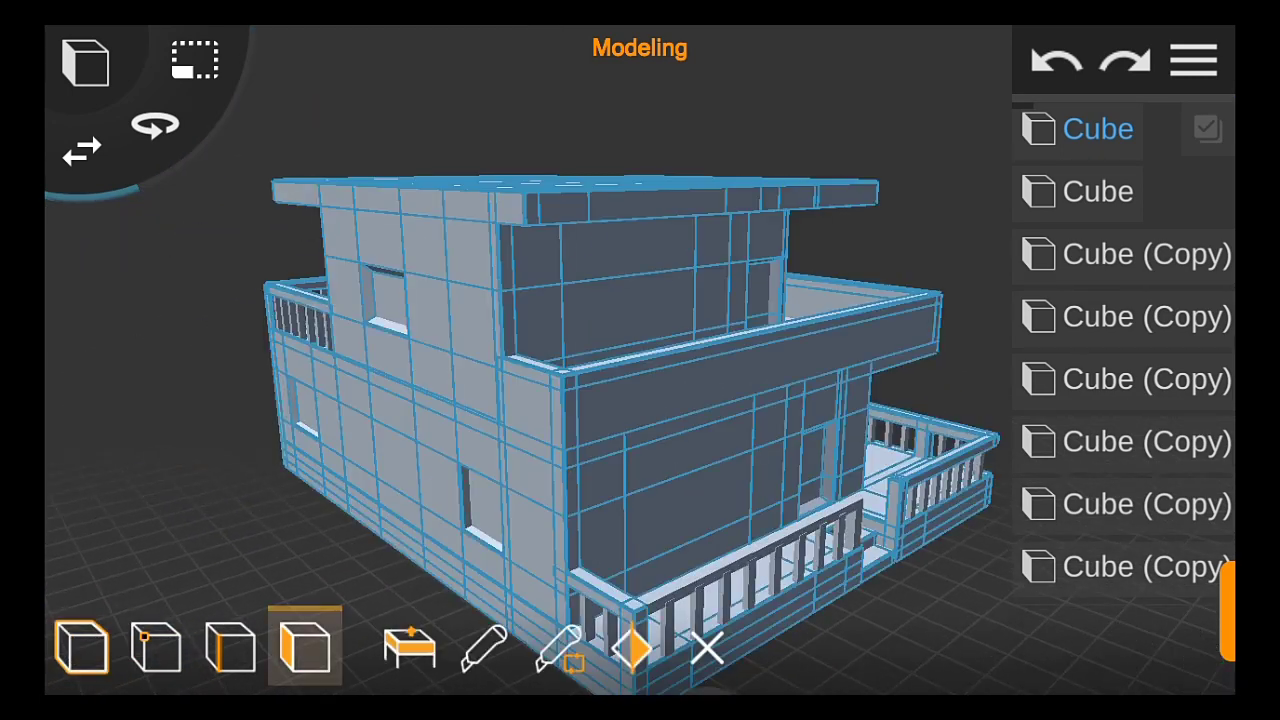
left_click(663, 494)
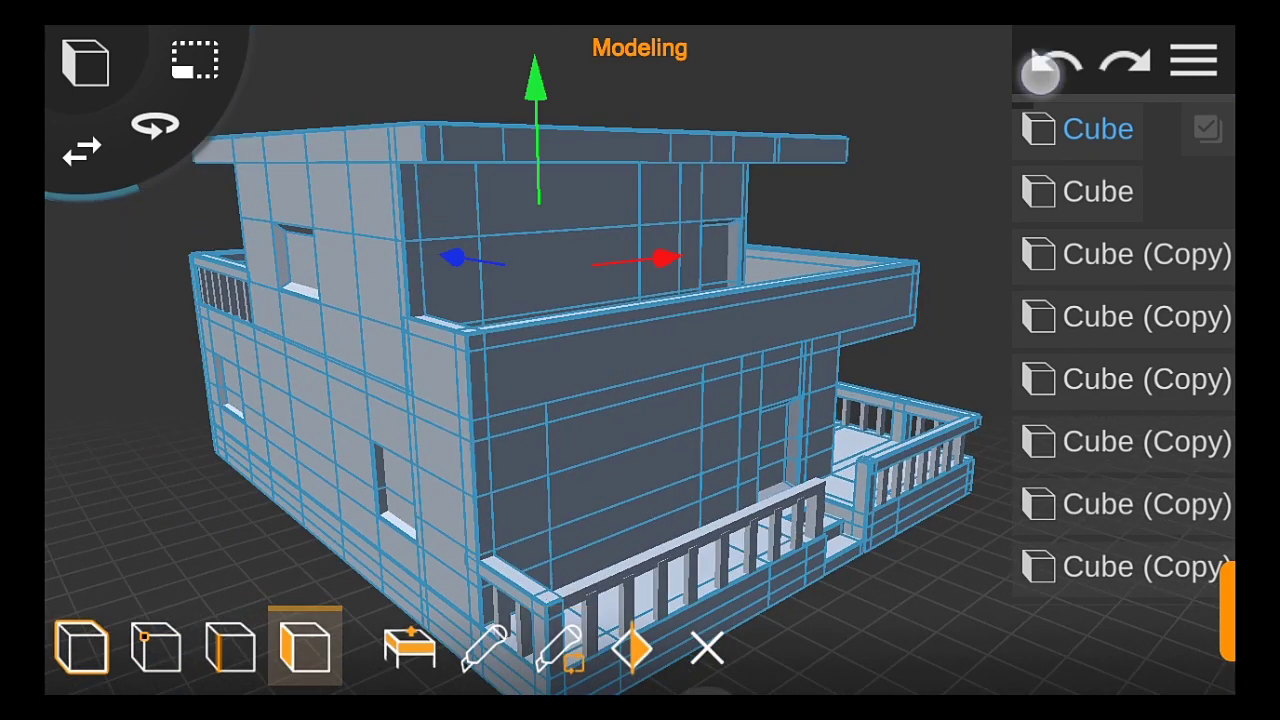
left_click(643, 531)
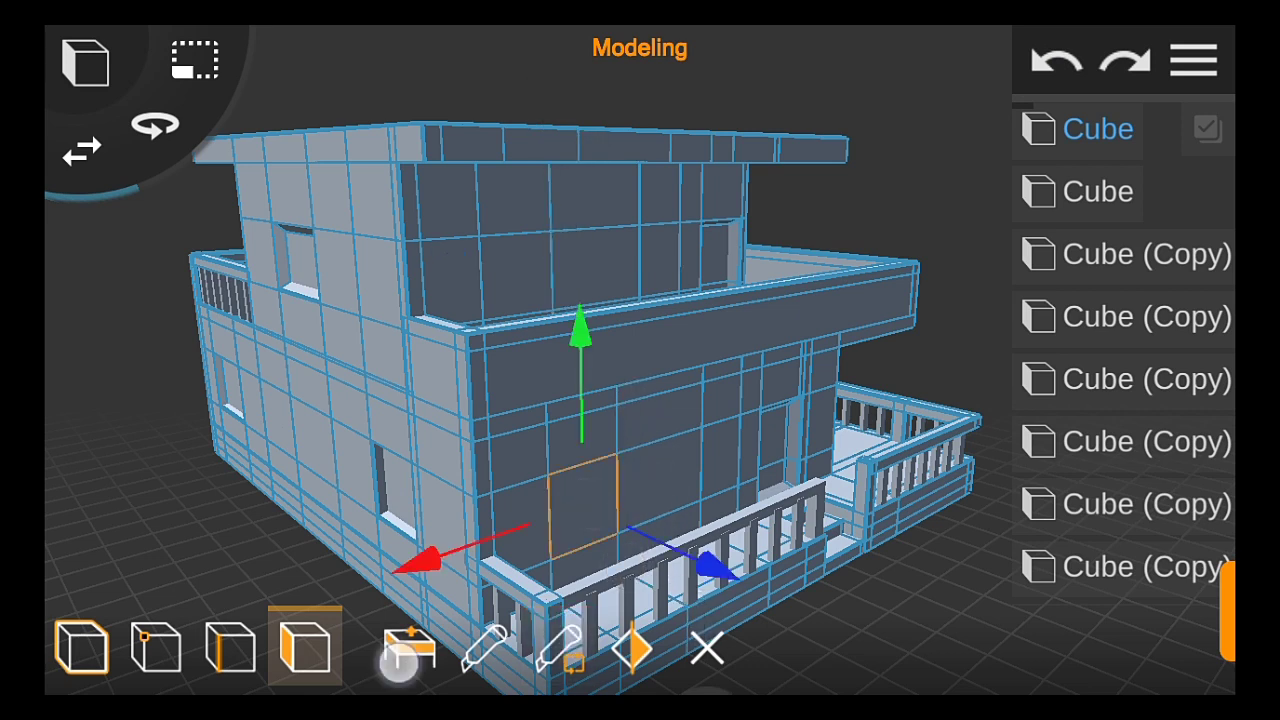
left_click(398, 663)
left_click_drag(715, 565, 737, 594)
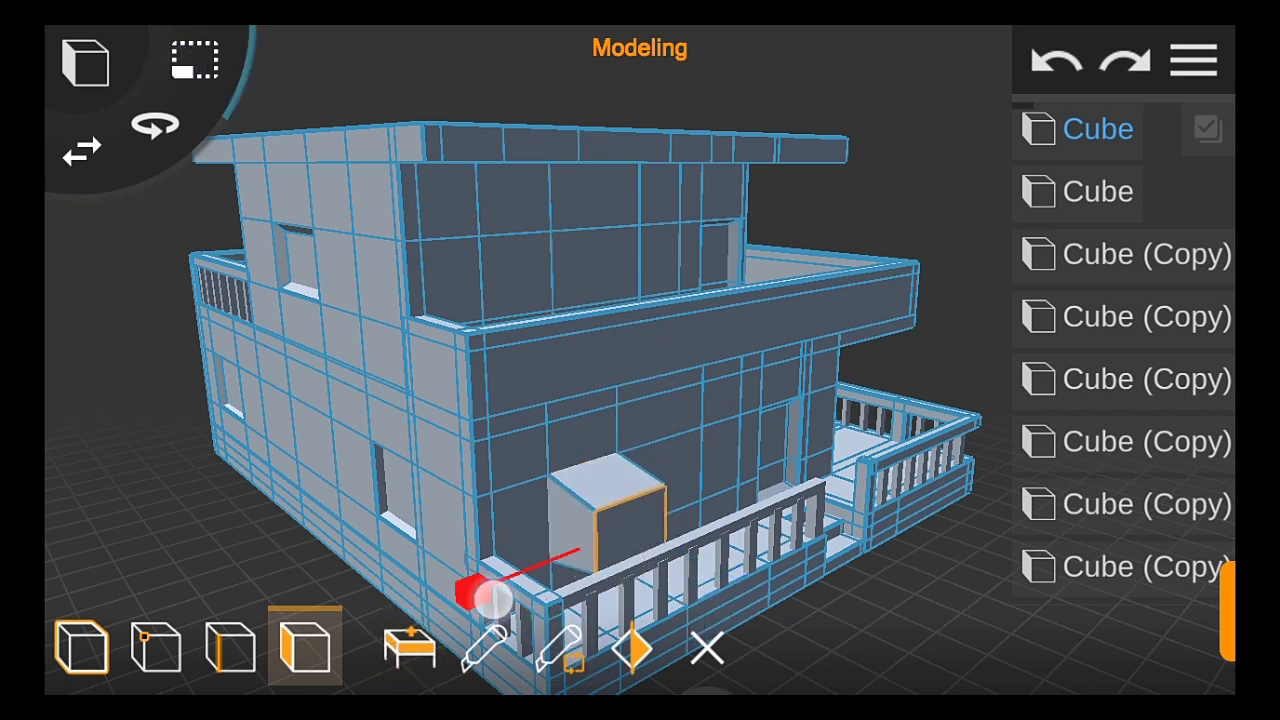
left_click_drag(493, 598, 515, 598)
left_click_drag(735, 584, 680, 566)
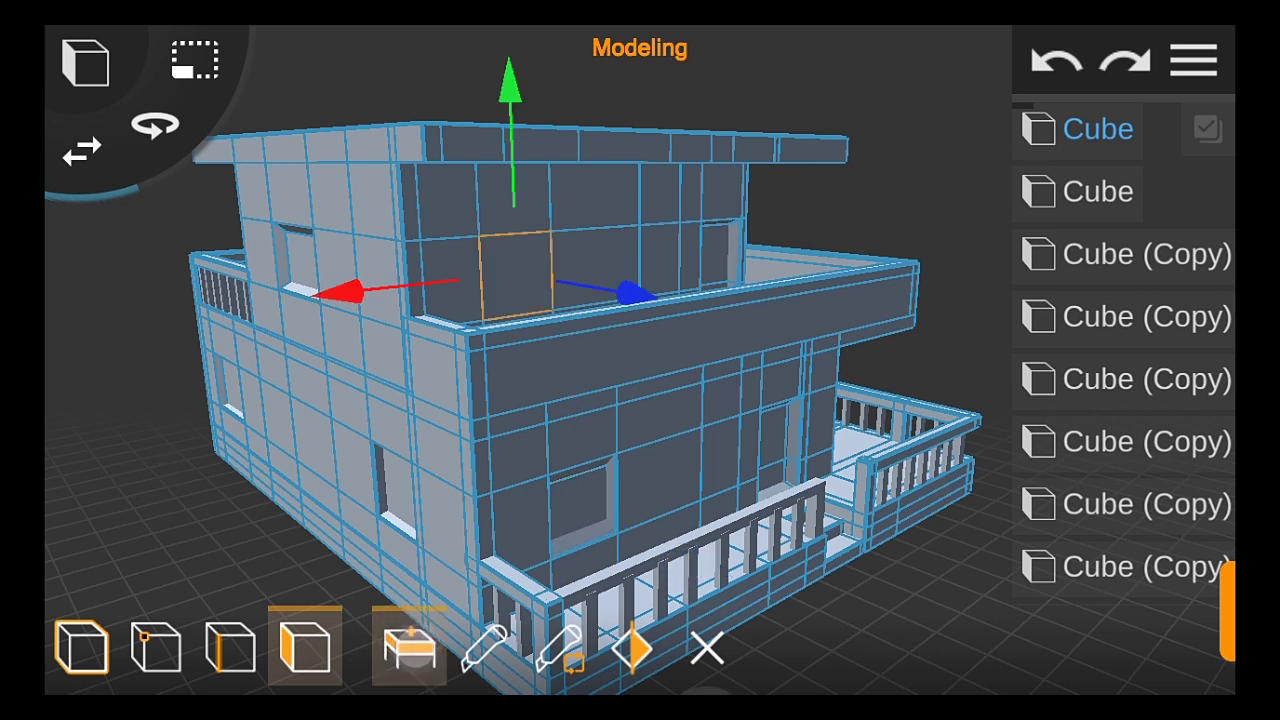
Inset the upper-floor front wall panel the same way, then return to object mode
left_click_drag(640, 295, 700, 340)
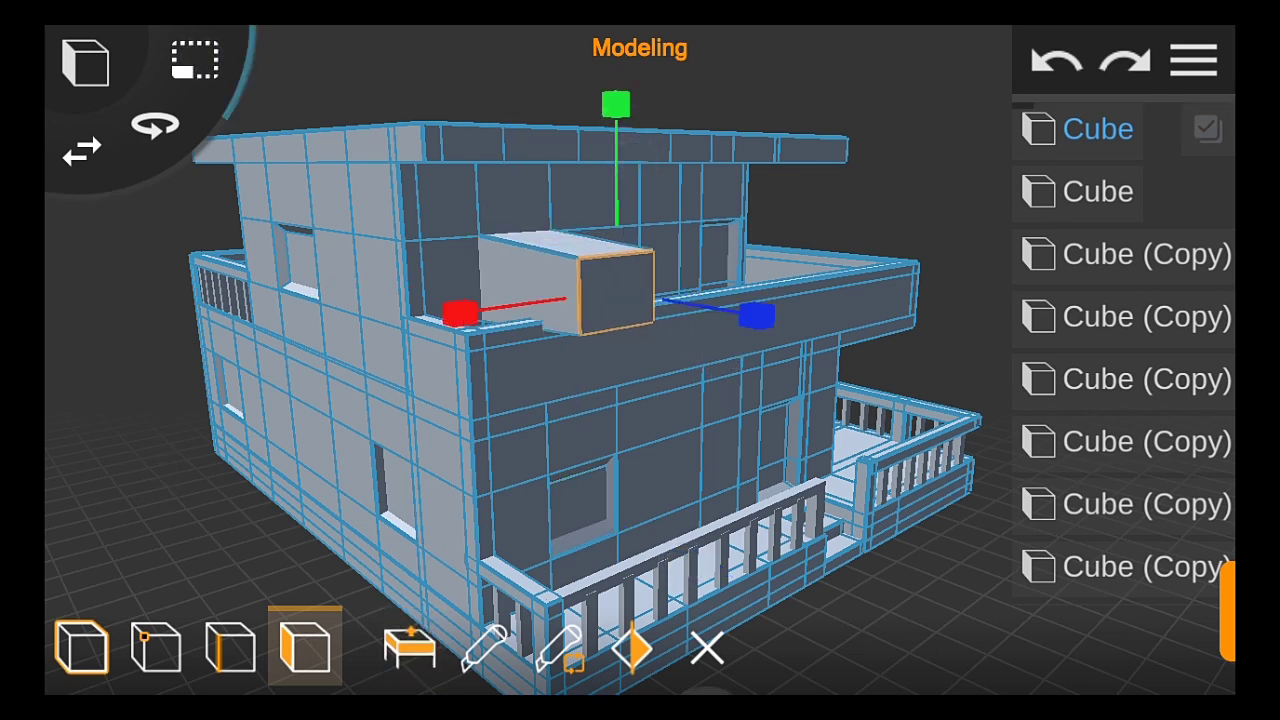
left_click_drag(460, 313, 489, 318)
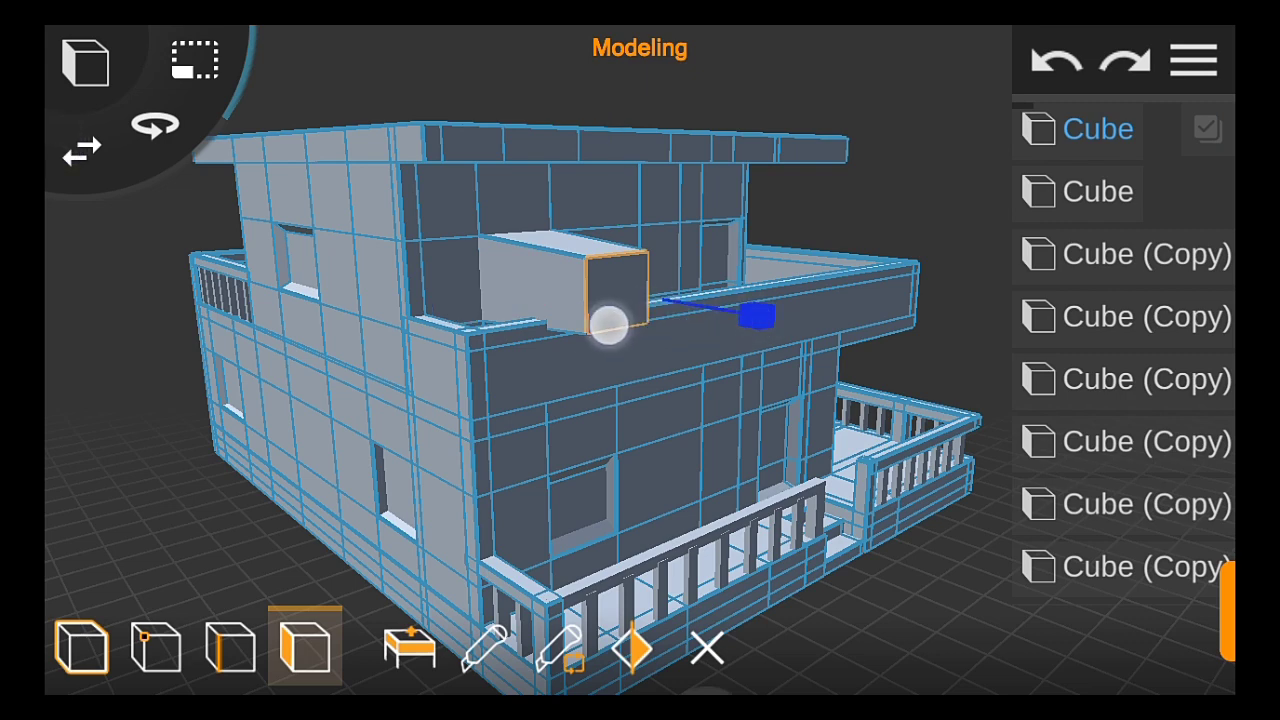
left_click_drag(714, 303, 607, 304)
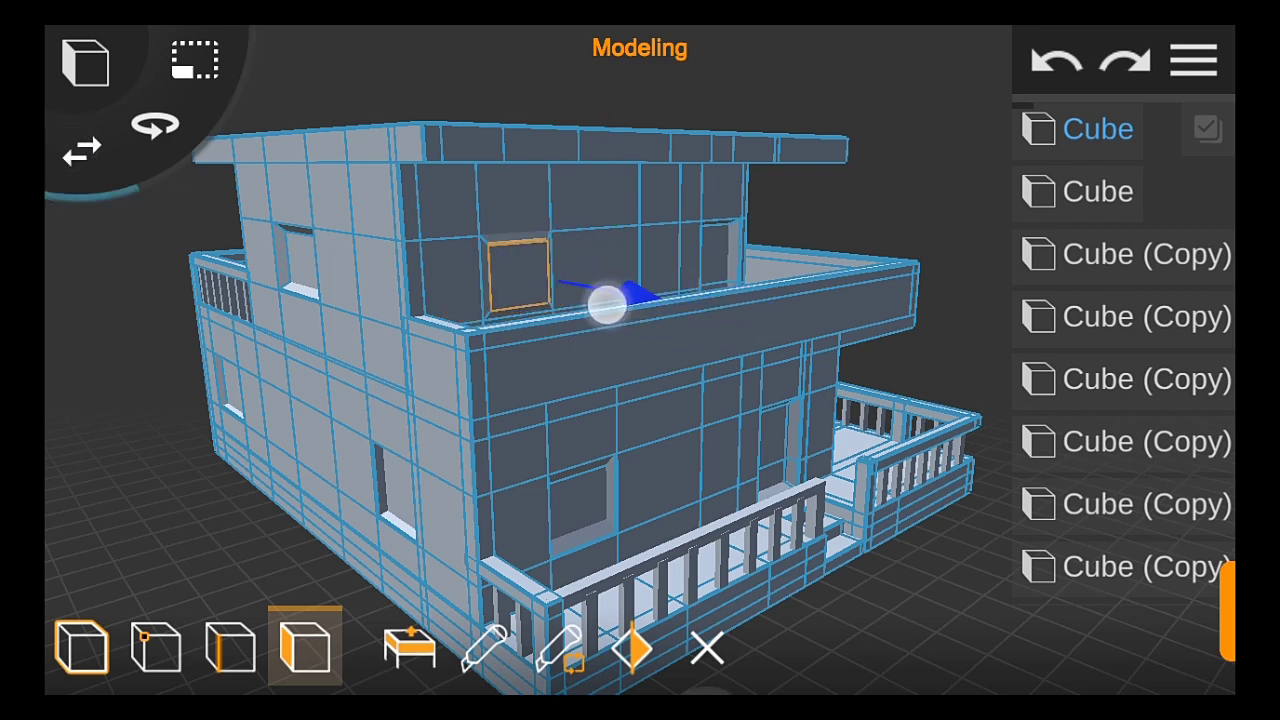
left_click(106, 477)
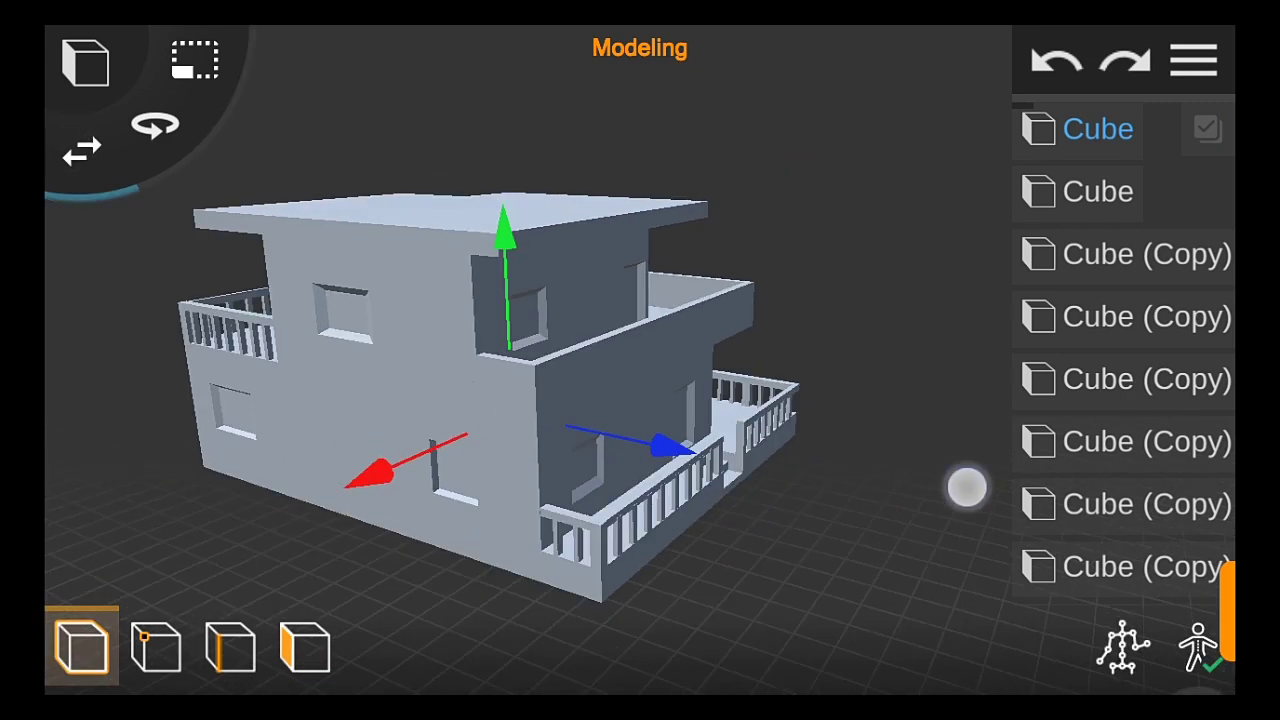
Save the house project hs from the main menu and confirm
mouse_move(966, 486)
left_mouse_down()
mouse_move(1005, 537)
mouse_move(906, 566)
mouse_move(883, 540)
mouse_move(883, 557)
mouse_move(866, 501)
left_mouse_up()
left_click(1194, 60)
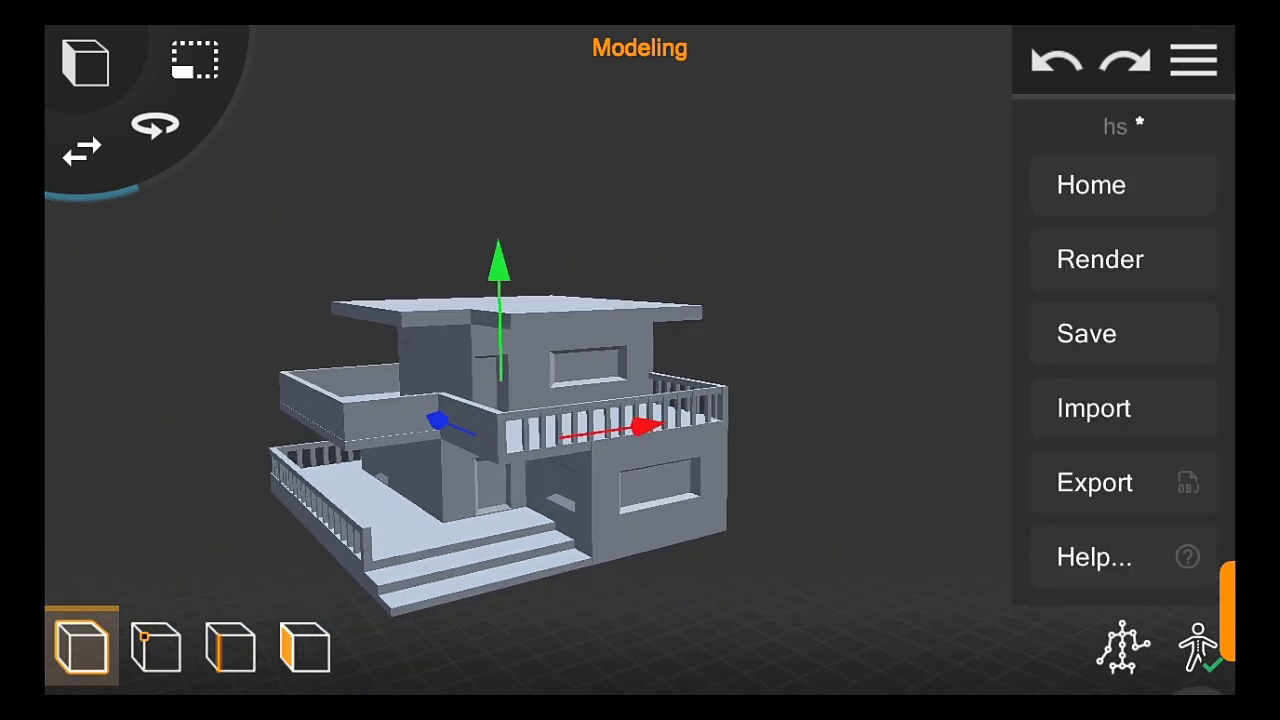
left_click(1143, 338)
left_click(875, 543)
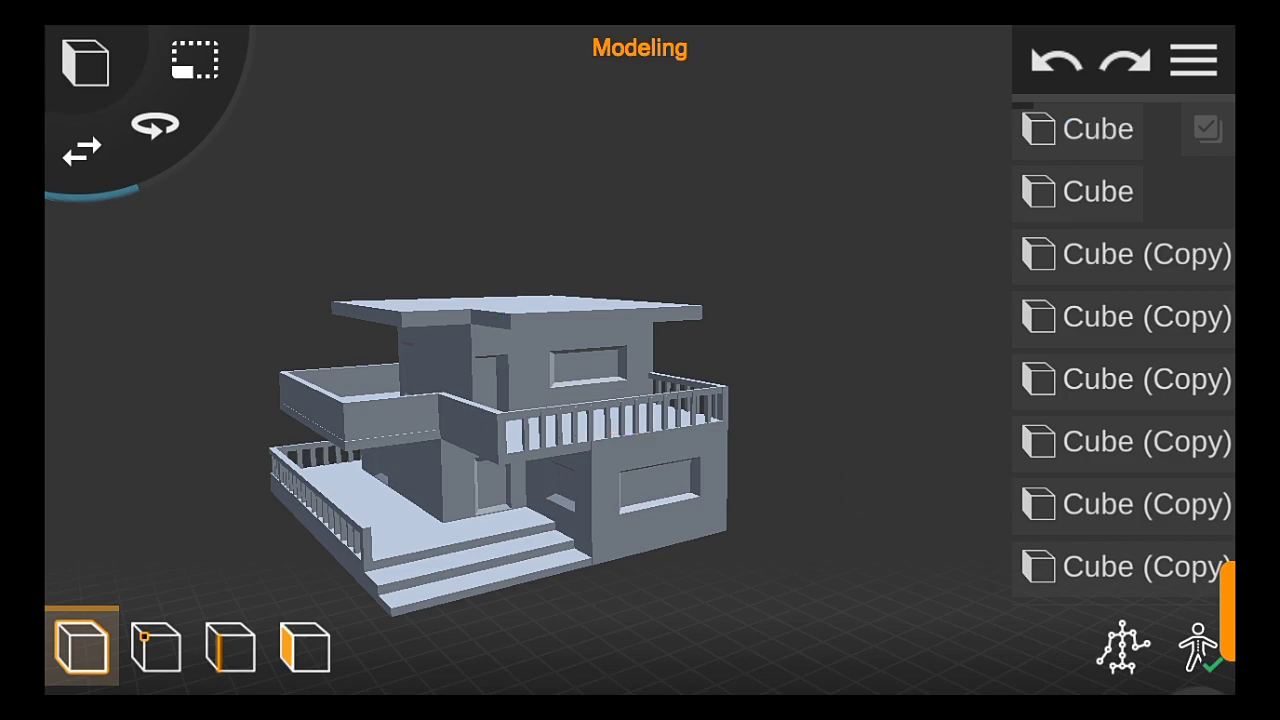